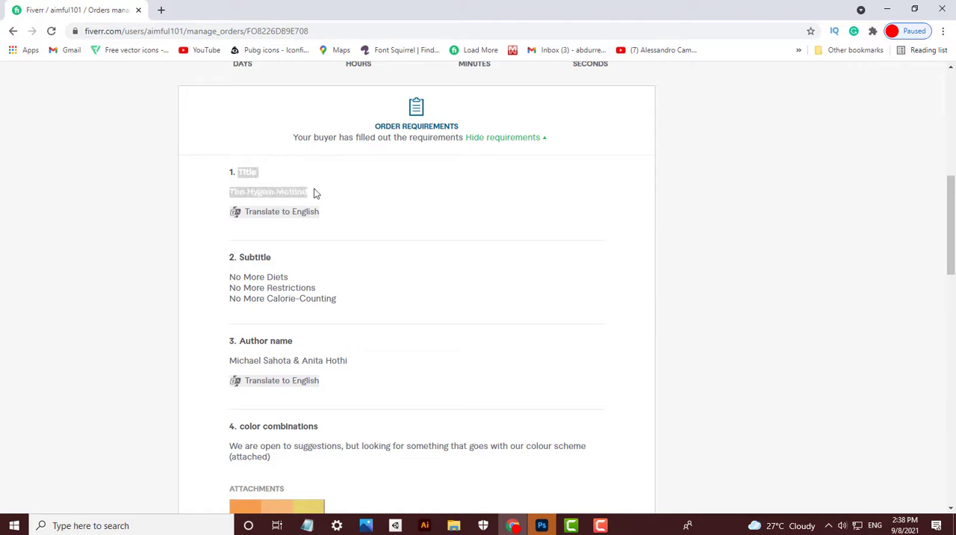
# - Review the buyer's title, subtitle, author name and colour combination requirements in the Fiverr order
pyautogui.click(334, 344)
pyautogui.scroll(-1, 336, 346)
pyautogui.moveTo(357, 302); pyautogui.dragTo(268, 300)
pyautogui.scroll(-3, 387, 262)
pyautogui.scroll(-2, 523, 213)
pyautogui.scroll(6, 508, 309)
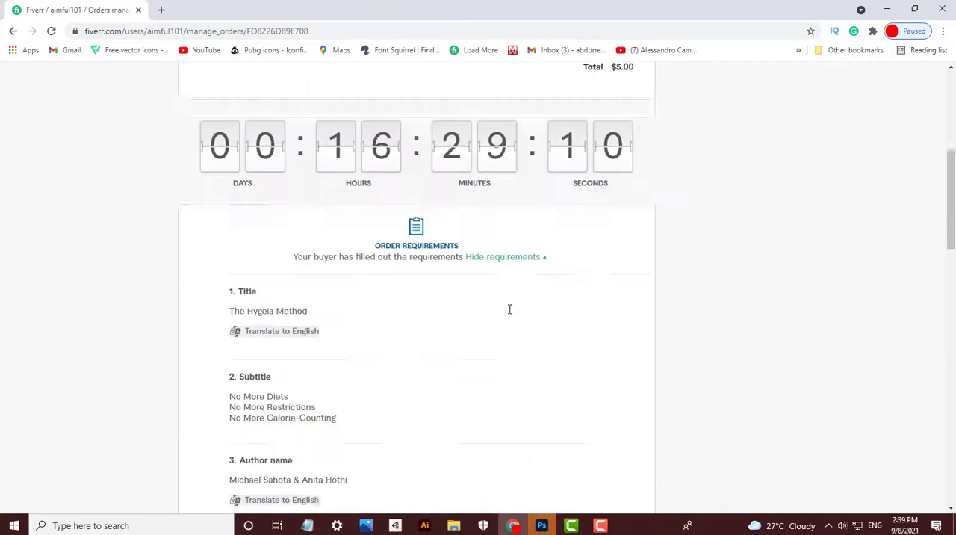
pyautogui.scroll(-6, 508, 310)
pyautogui.scroll(4, 508, 314)
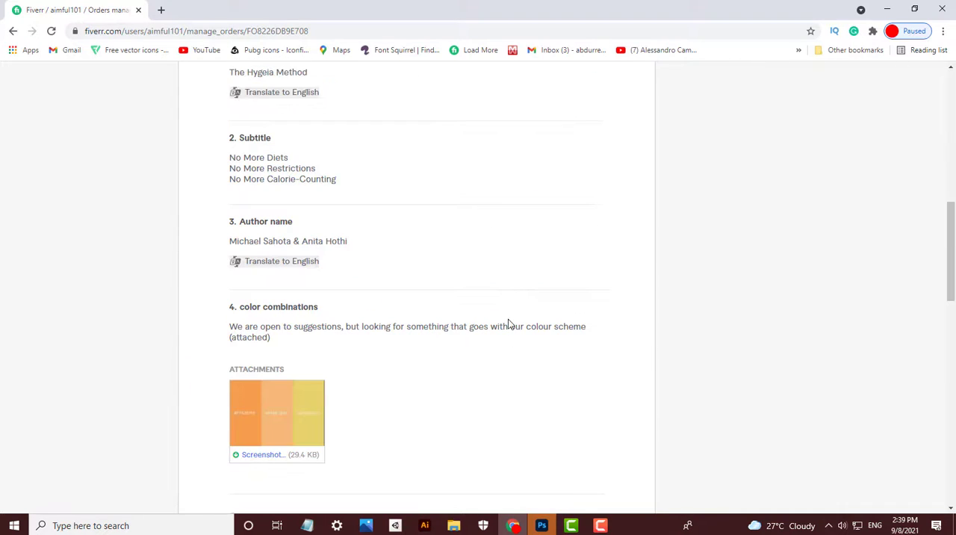
# - Switch to Photoshop, open the recent document bOOK COVER for practice.psd and start saving it as a new file
pyautogui.click(541, 525)
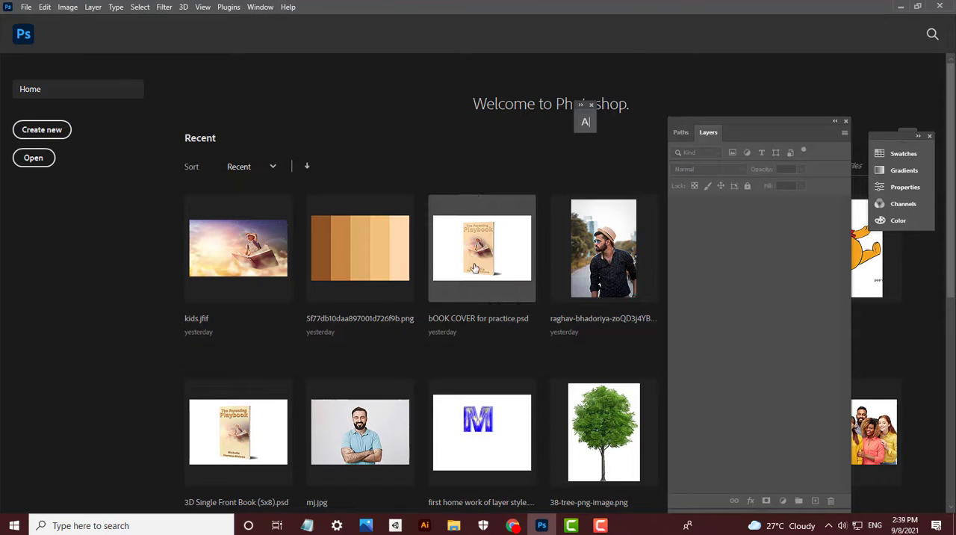
pyautogui.click(474, 268)
pyautogui.hotkey('ctrl', 'shift', 's')
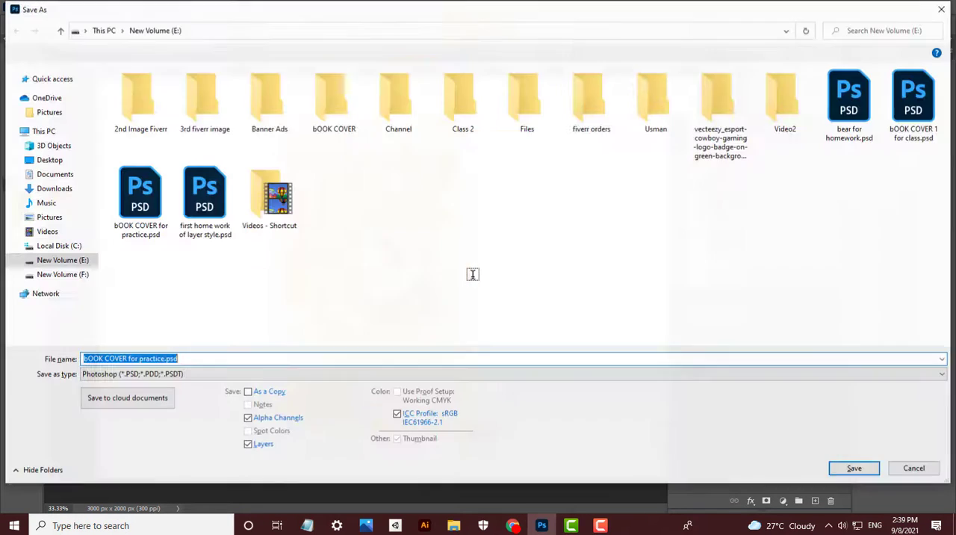
# - Create a new folder inside the fiverr orders folder on drive E for this save
pyautogui.doubleClick(591, 105)
pyautogui.rightClick(282, 226)
pyautogui.moveTo(362, 379)
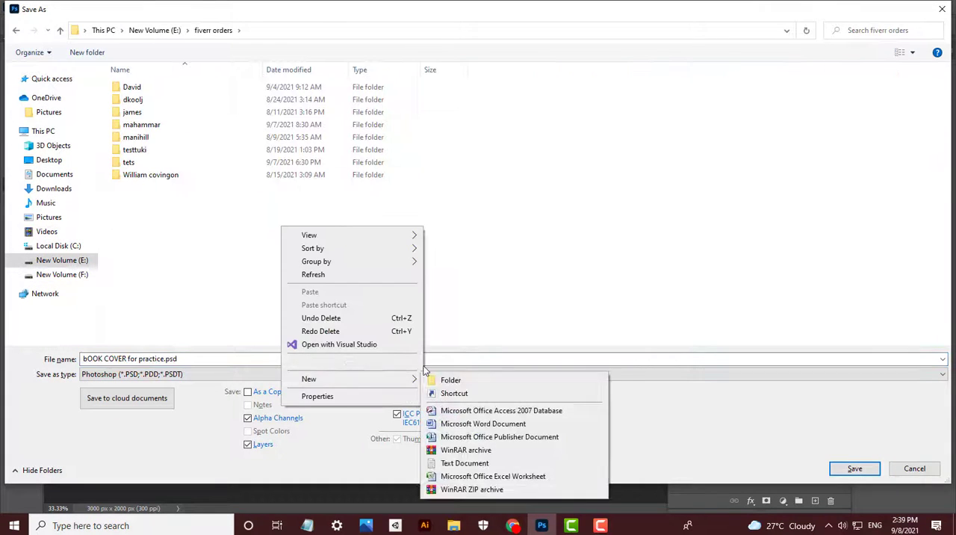
pyautogui.click(444, 379)
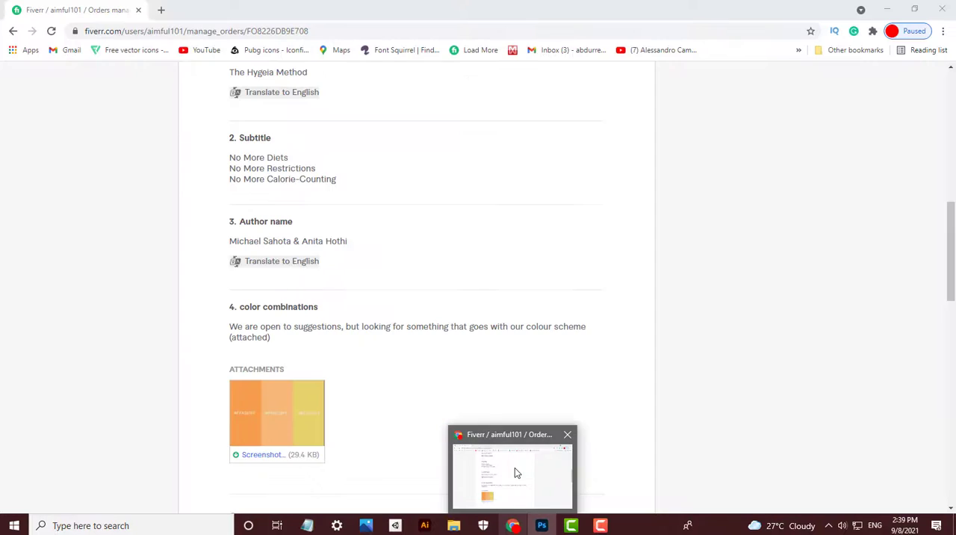
# - Copy the buyer's username from the Fiverr order page and rename the new folder with it
pyautogui.click(515, 469)
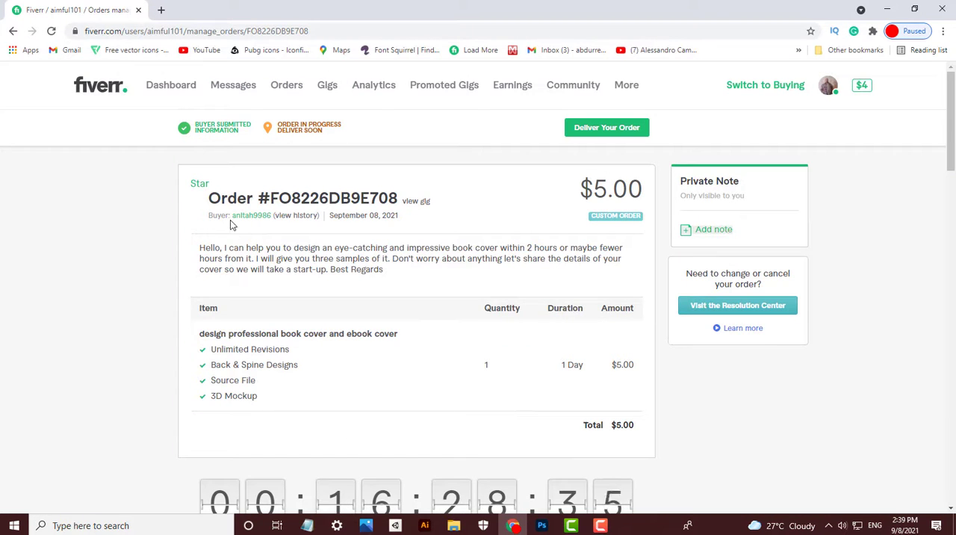
pyautogui.click(542, 525)
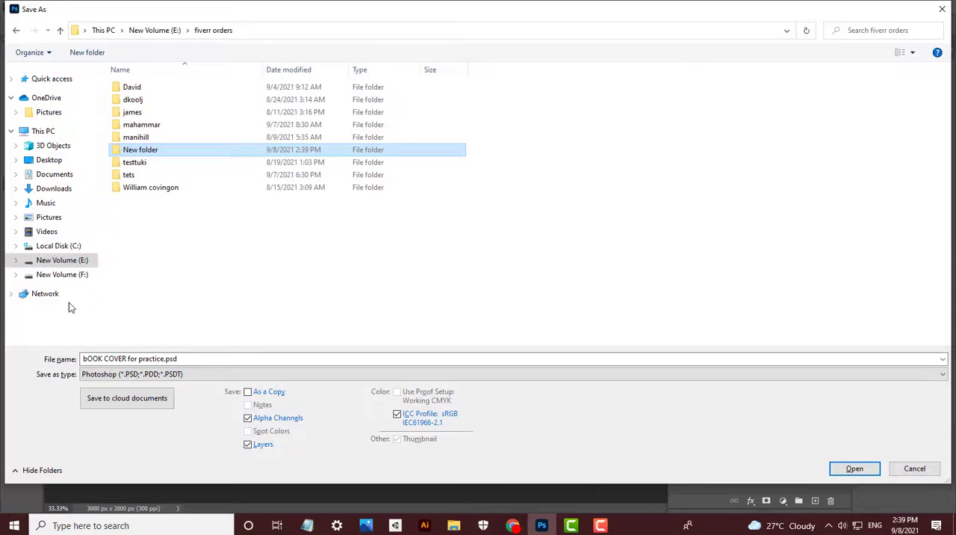
pyautogui.rightClick(159, 150)
pyautogui.click(179, 444)
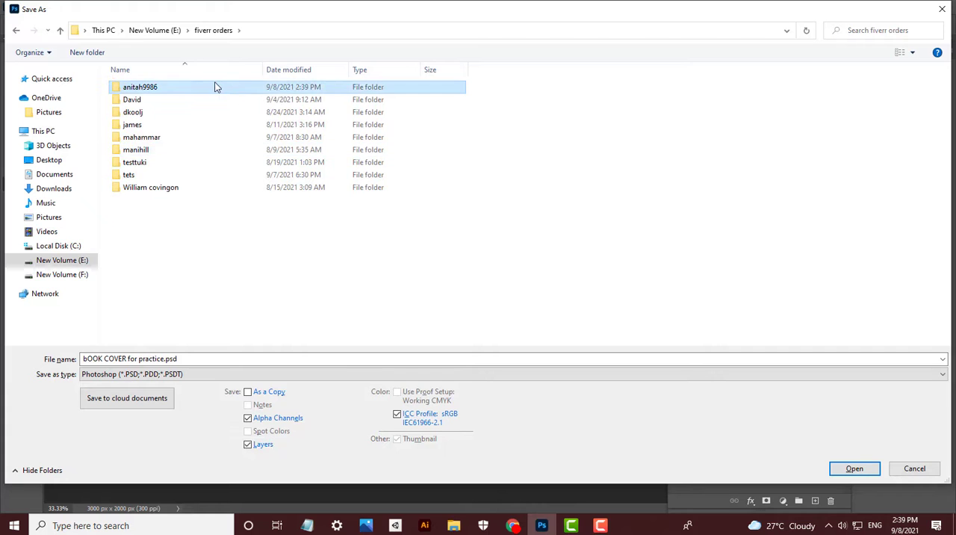
# - Save the document as "book cover" in Photoshop format inside the buyer's folder
pyautogui.doubleClick(213, 87)
pyautogui.write('book cover')
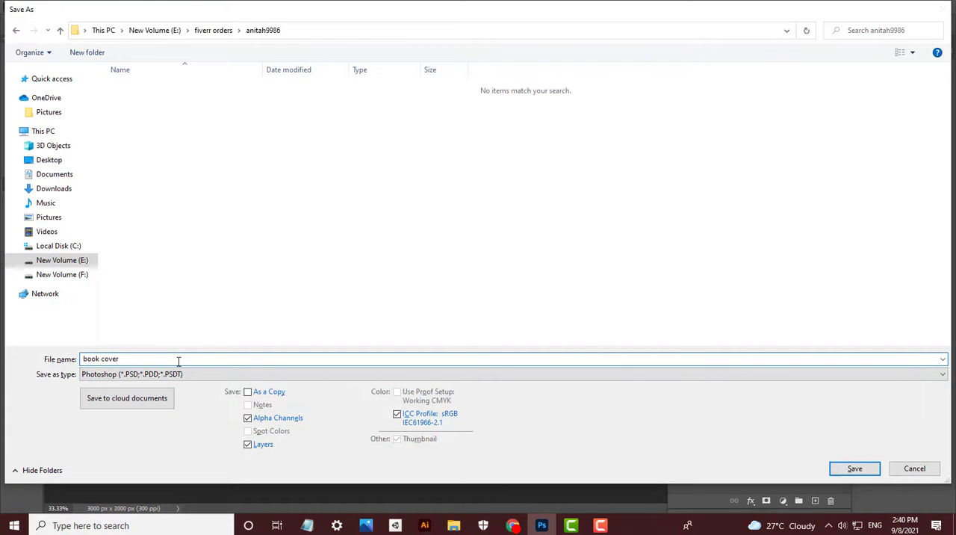
pyautogui.press('Return')
pyautogui.press('Return')
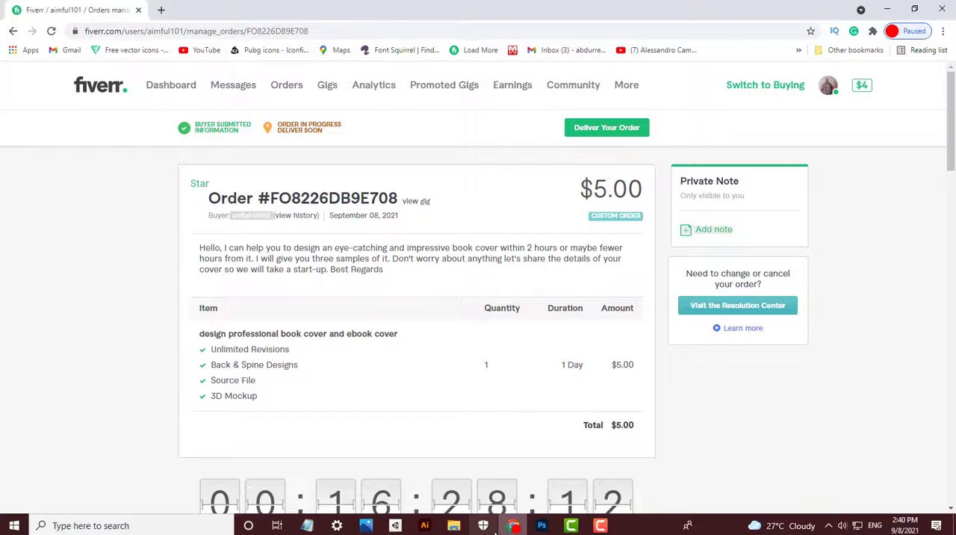
# - Copy the book title from the order requirements, search Google for "The Hygeia Method" and check the image and web results
pyautogui.scroll(-6, 240, 383)
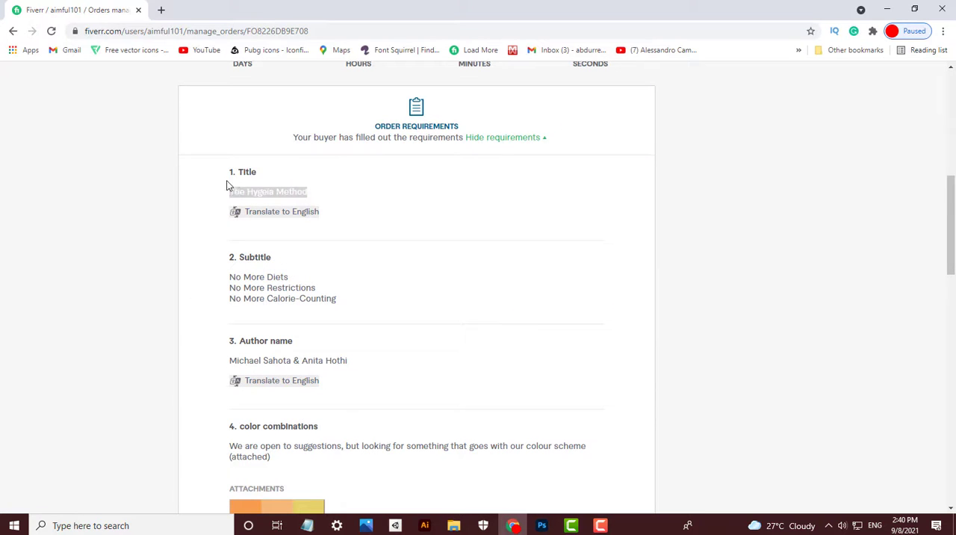
pyautogui.click(161, 10)
pyautogui.write('The Hygeia Method')
pyautogui.press('Return')
pyautogui.click(159, 133)
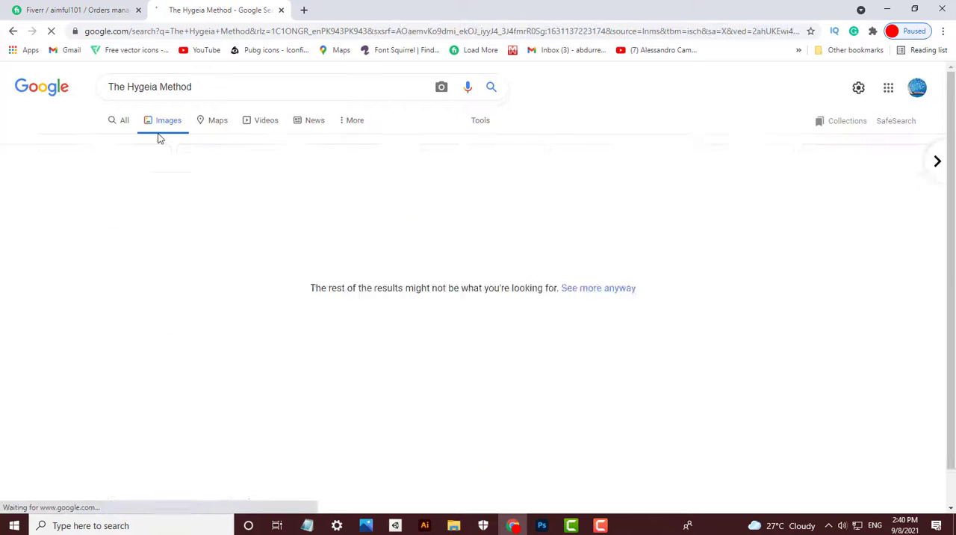
pyautogui.click(122, 121)
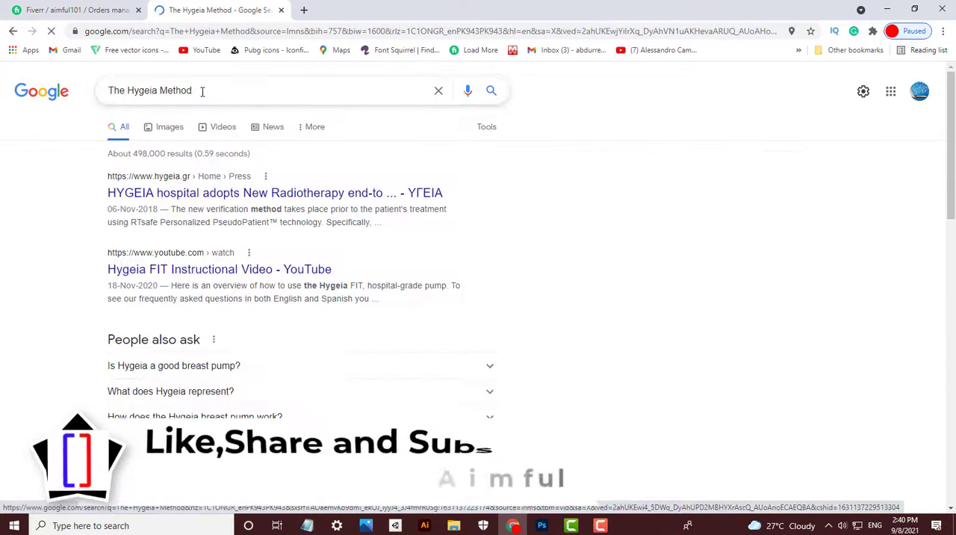
# - Search Google for "The Hygeia Method meaning"
pyautogui.moveTo(202, 91); pyautogui.dragTo(106, 80)
pyautogui.write('meaning')
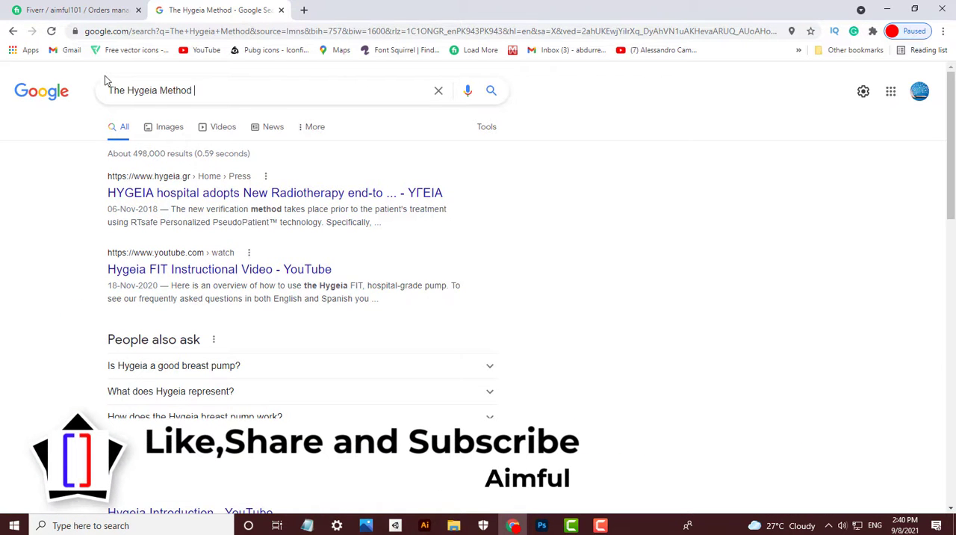
pyautogui.press('Return')
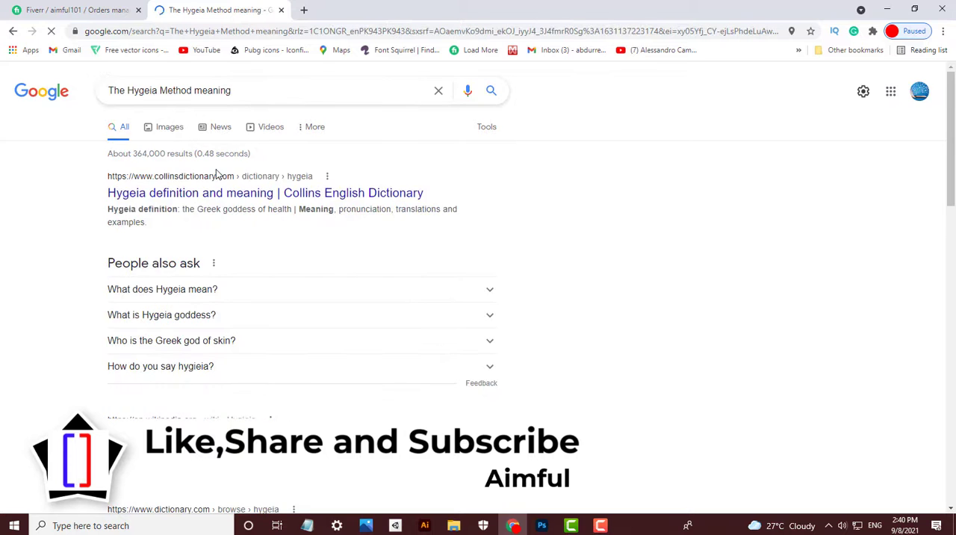
# - Shorten the search to "Hygeia meaning" and read the definition in the top result
pyautogui.click(126, 91)
pyautogui.press('BackSpace')
pyautogui.press('BackSpace')
pyautogui.press('BackSpace')
pyautogui.press('BackSpace')
pyautogui.click(173, 91)
pyautogui.press('BackSpace')
pyautogui.press('BackSpace')
pyautogui.press('BackSpace')
pyautogui.press('BackSpace')
pyautogui.press('BackSpace')
pyautogui.press('BackSpace')
pyautogui.press('BackSpace')
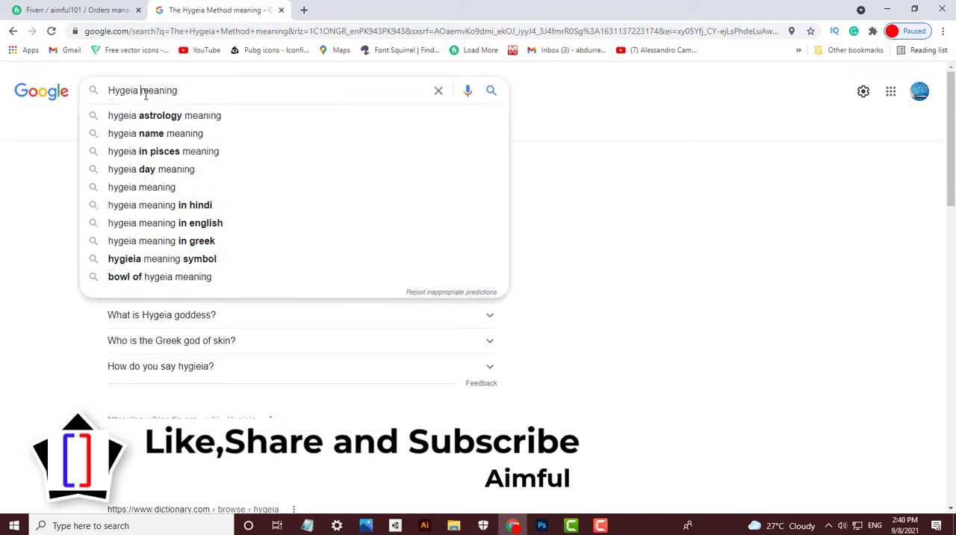
pyautogui.press('Return')
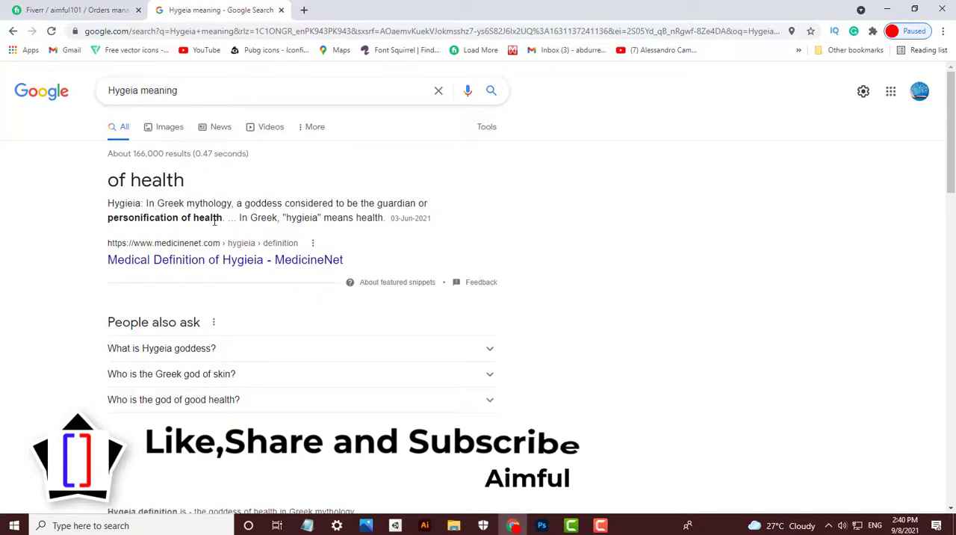
pyautogui.moveTo(223, 218); pyautogui.dragTo(108, 218)
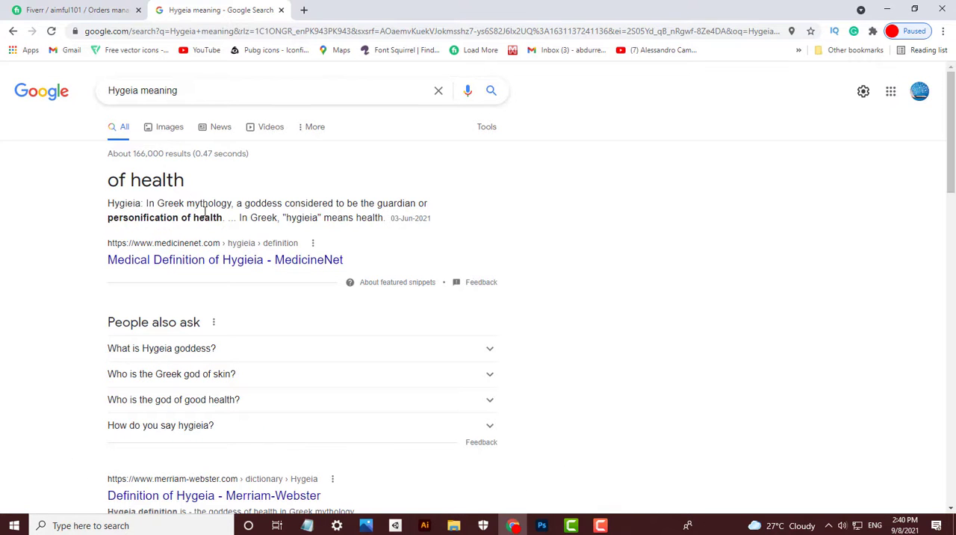
# - View the reference cover WhatsApp Image 2021-09-07 at 15.13.39.jpeg from File Explorer, and return to the browser
pyautogui.press('super+e')
pyautogui.click(68, 240)
pyautogui.doubleClick(209, 167)
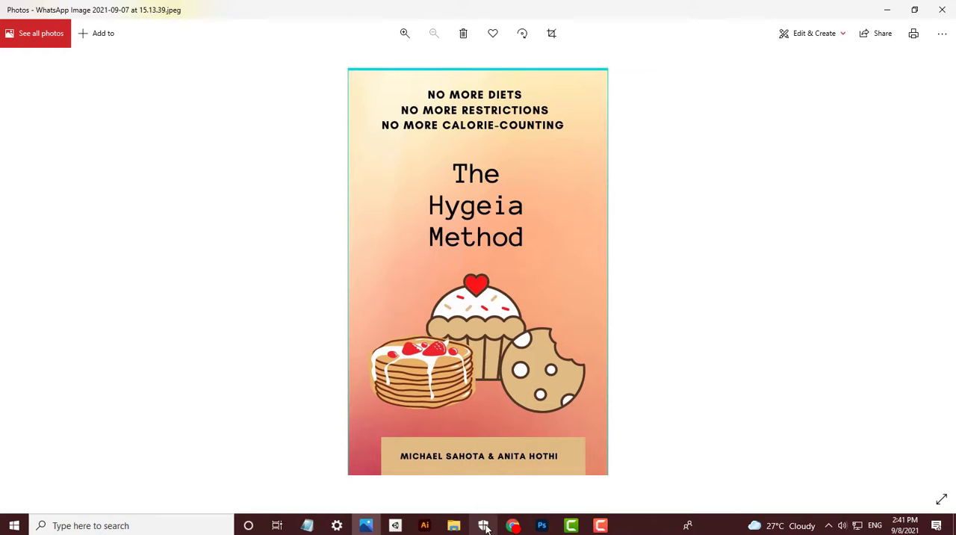
pyautogui.click(472, 493)
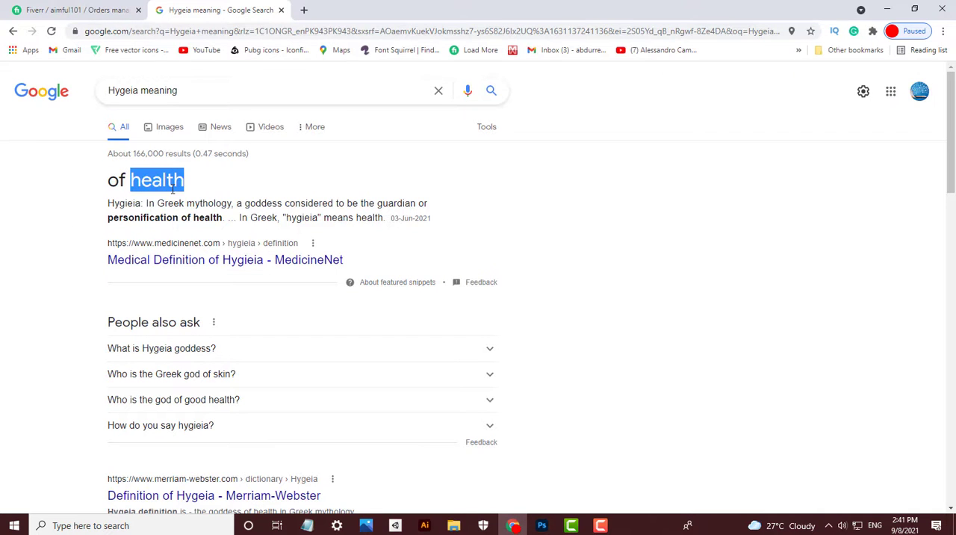
# - Open Shutterstock in a new browser tab and search its images for "health"
pyautogui.click(303, 10)
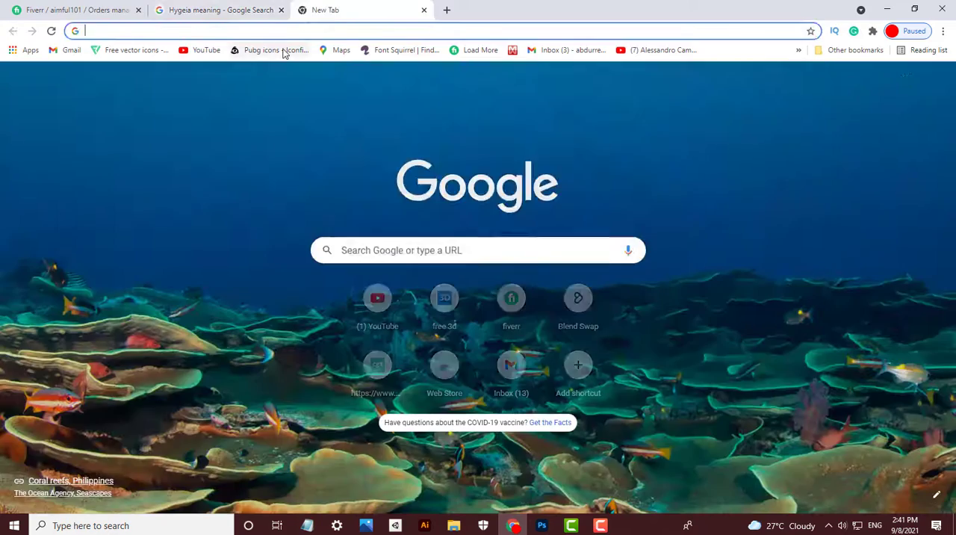
pyautogui.write('shut')
pyautogui.press('Return')
pyautogui.click(374, 107)
pyautogui.write('health')
pyautogui.press('Return')
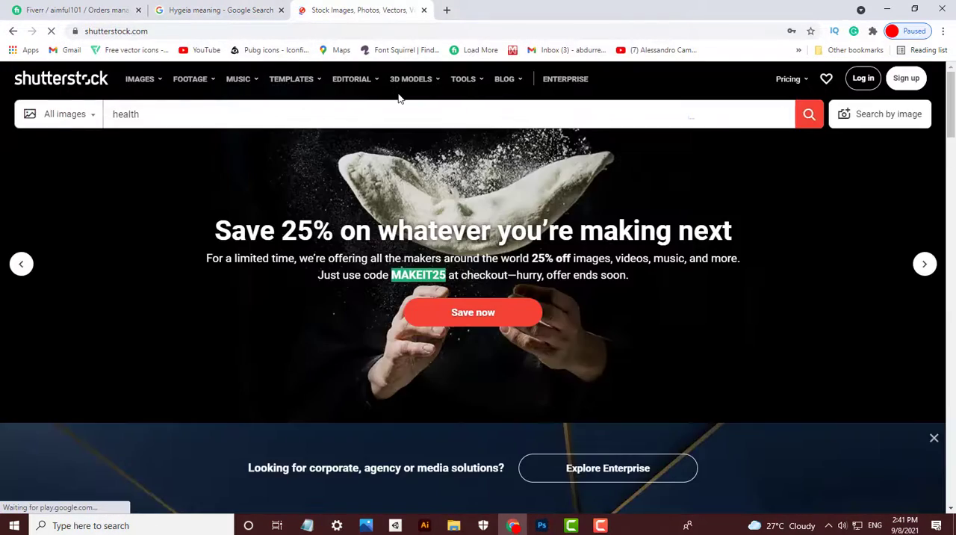
# - Browse the health images and open the blue Health Care Icon Pattern image in its own tab
pyautogui.scroll(-2, 504, 254)
pyautogui.scroll(-15, 504, 254)
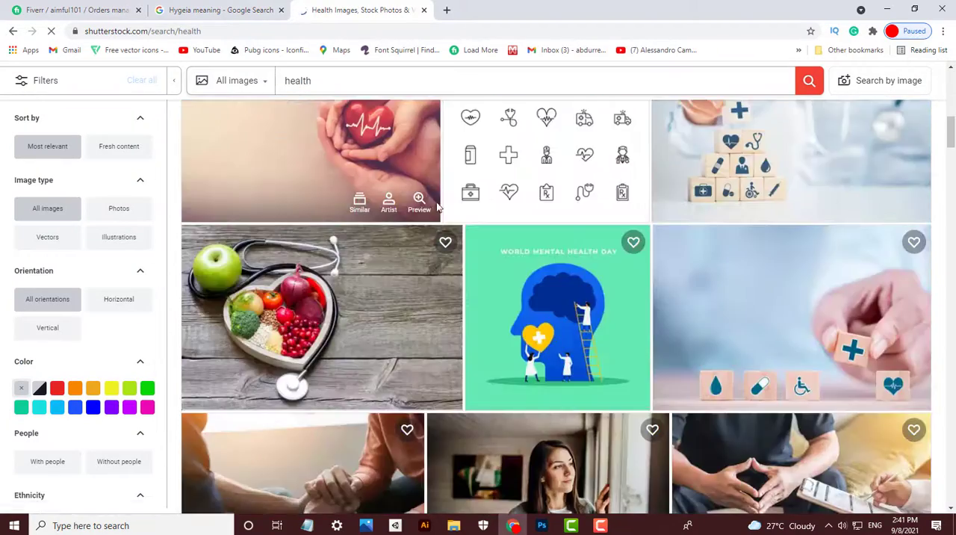
pyautogui.scroll(-5, 511, 315)
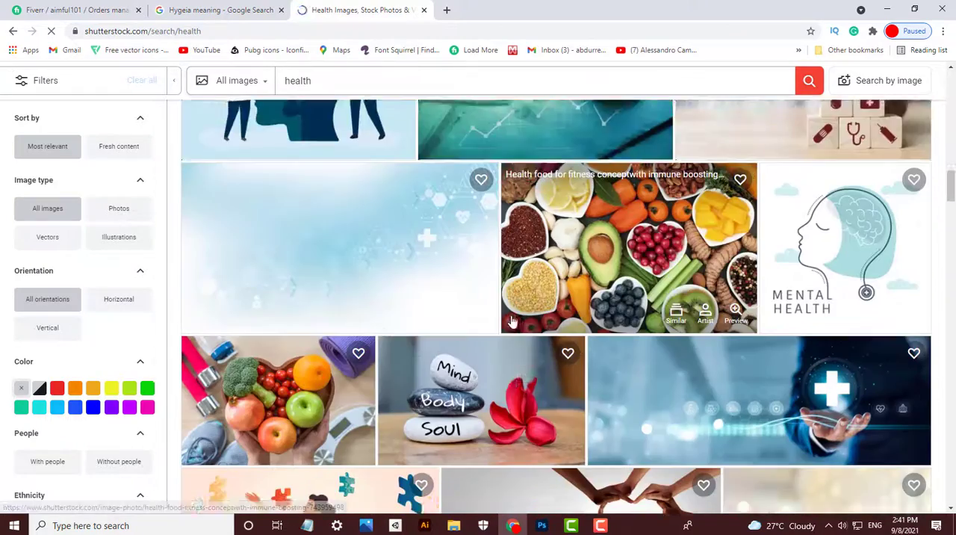
pyautogui.scroll(-3, 512, 321)
pyautogui.scroll(-1, 745, 405)
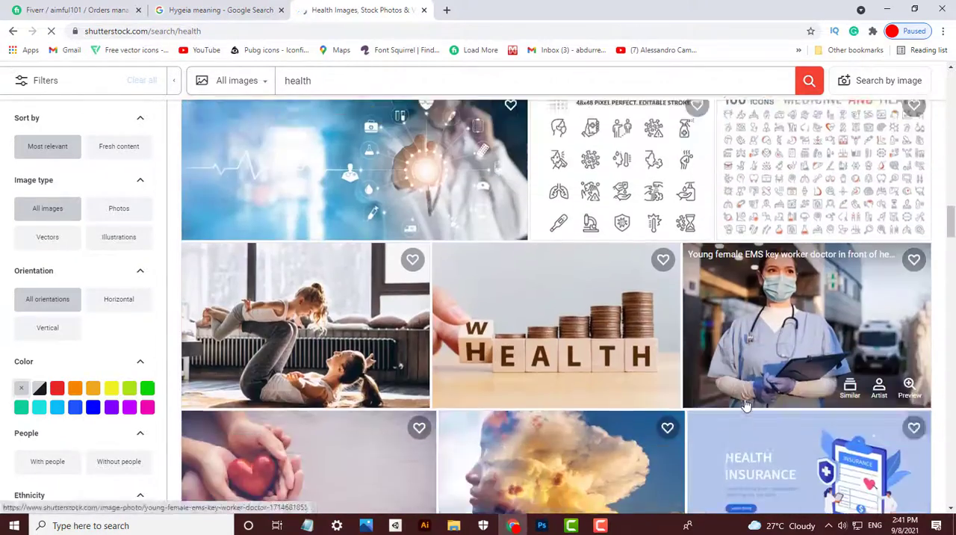
pyautogui.scroll(1, 745, 405)
pyautogui.scroll(-10, 745, 405)
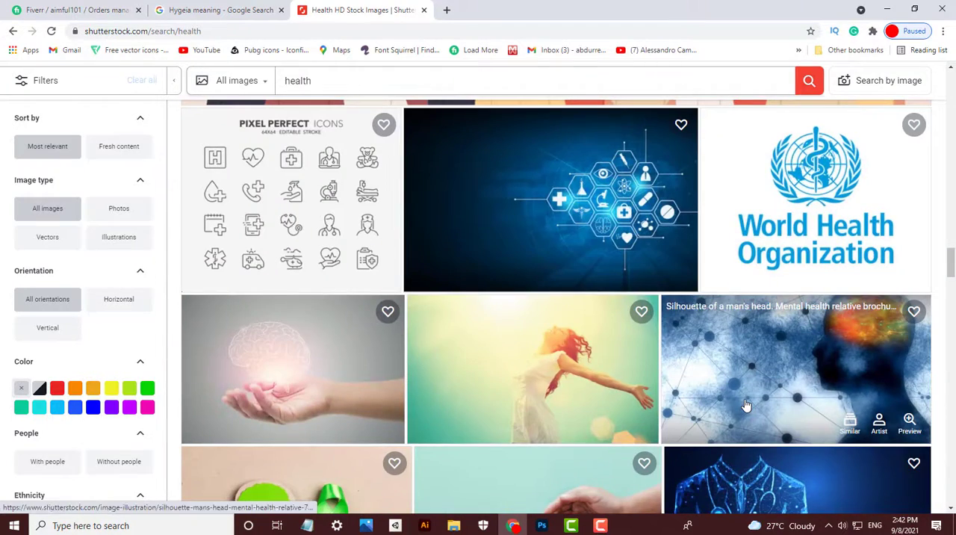
pyautogui.scroll(-2, 746, 405)
pyautogui.scroll(3, 745, 406)
pyautogui.middleClick(627, 290)
pyautogui.scroll(-6, 628, 288)
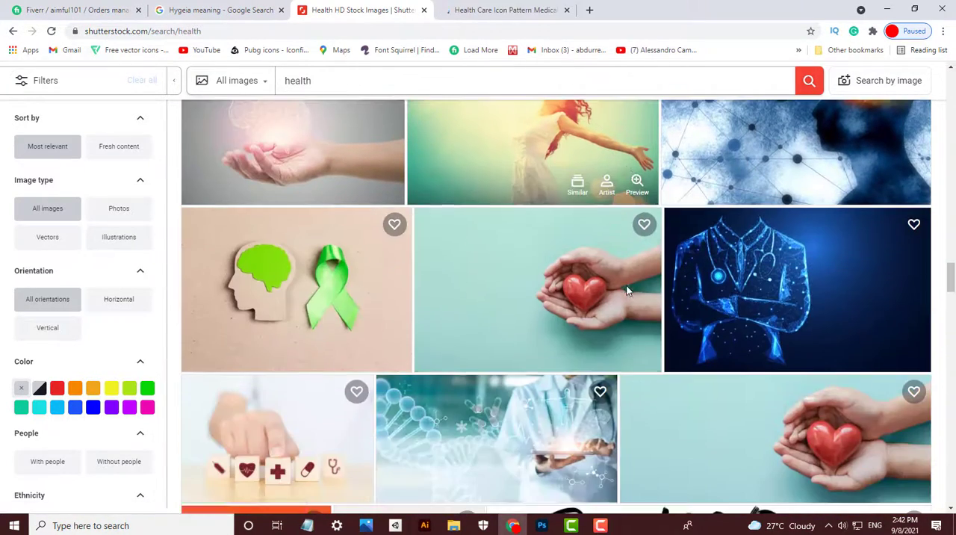
pyautogui.scroll(-3, 334, 352)
# - Copy the word Hygeia from the Google search, search Shutterstock for it and browse the images
pyautogui.click(212, 10)
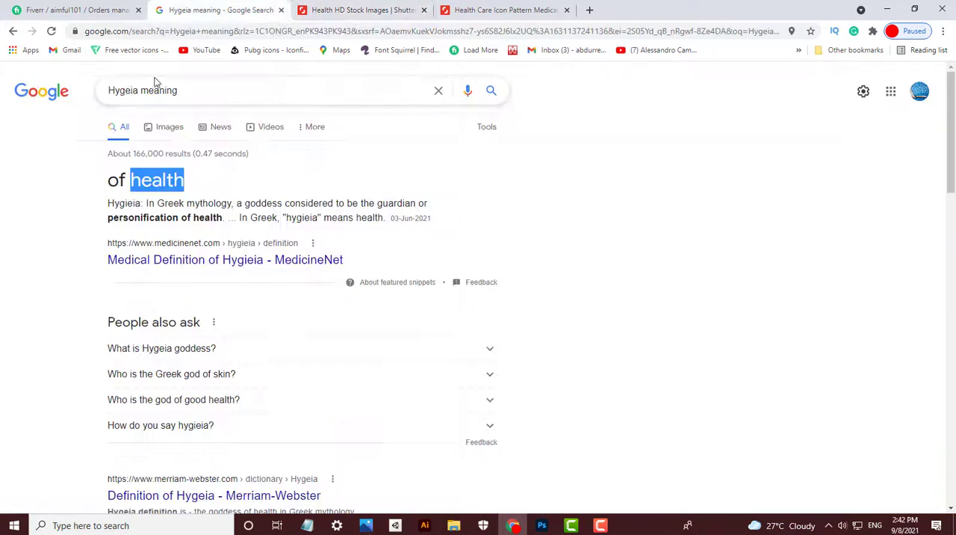
pyautogui.doubleClick(127, 90)
pyautogui.hotkey('ctrl', 'c')
pyautogui.click(377, 9)
pyautogui.doubleClick(296, 80)
pyautogui.hotkey('ctrl', 'v')
pyautogui.press('Return')
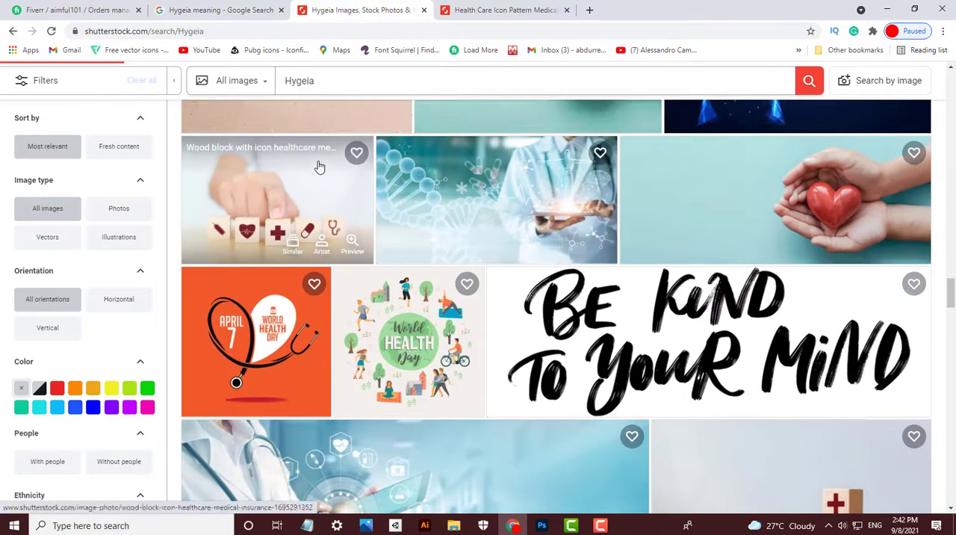
pyautogui.scroll(-8, 454, 401)
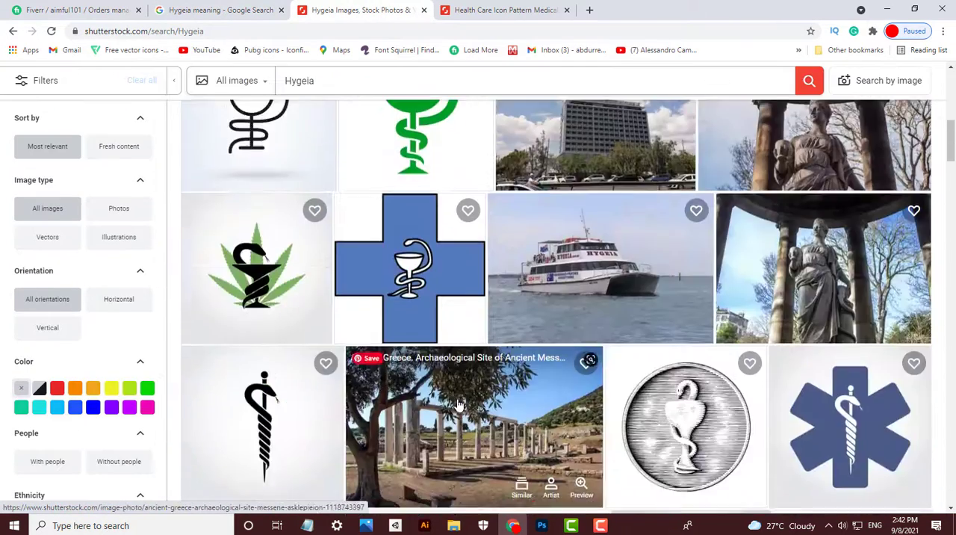
# - Extend the Shutterstock search to "Hygeia method"
pyautogui.scroll(2, 397, 453)
pyautogui.click(371, 88)
pyautogui.write('method')
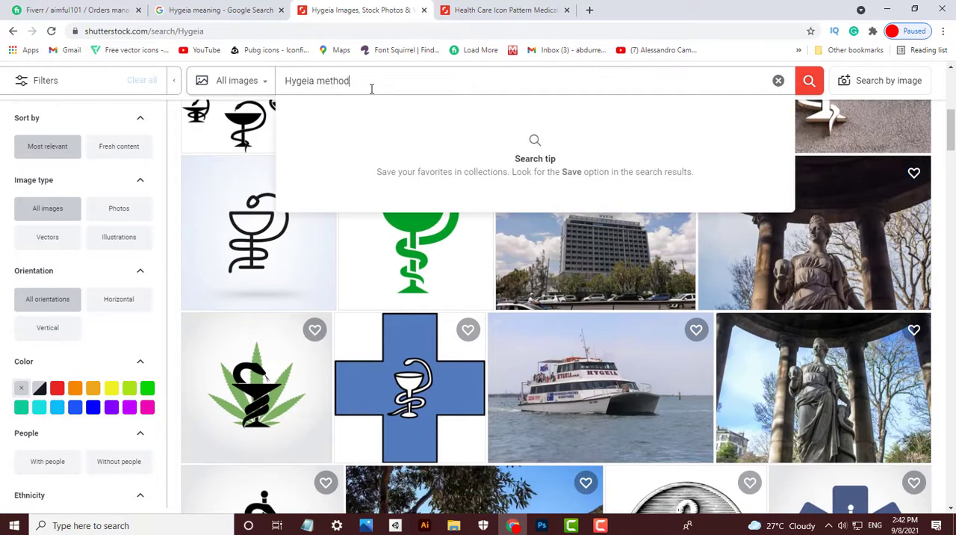
pyautogui.press('Return')
# - Show the Google image results for "Hygeia meaning"
pyautogui.click(222, 9)
pyautogui.click(629, 159)
pyautogui.click(173, 135)
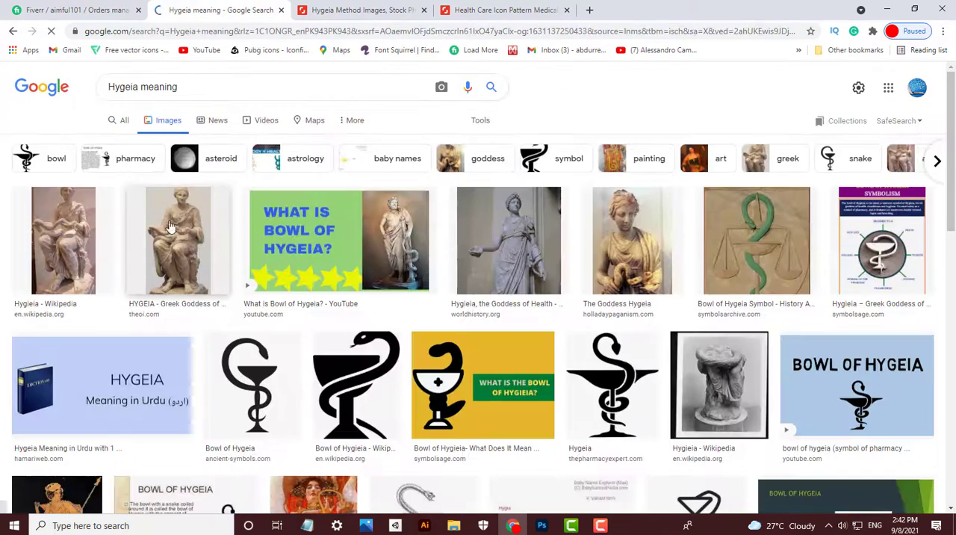
# - Return to the Health Care Icon Pattern page on Shutterstock and copy the address of its preview image
pyautogui.click(361, 9)
pyautogui.click(493, 10)
pyautogui.rightClick(362, 344)
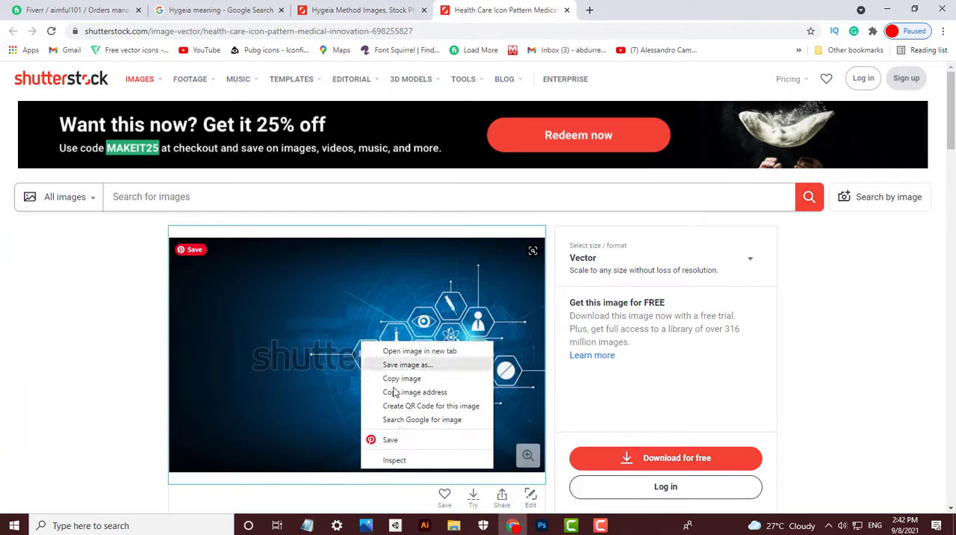
pyautogui.click(416, 391)
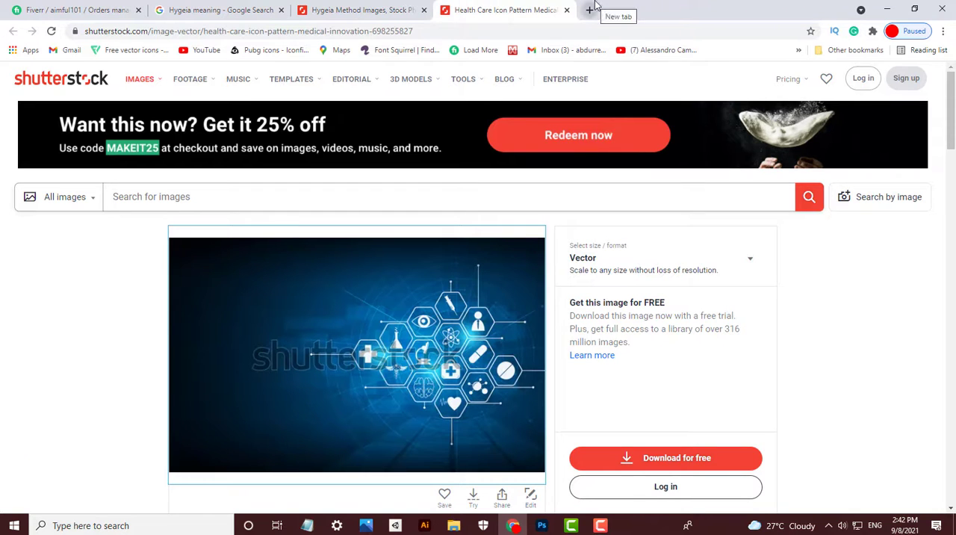
# - Open nohat.cc in a new tab and look up the copied health care icon image address with its Find Stock tool
pyautogui.click(592, 8)
pyautogui.write('noha')
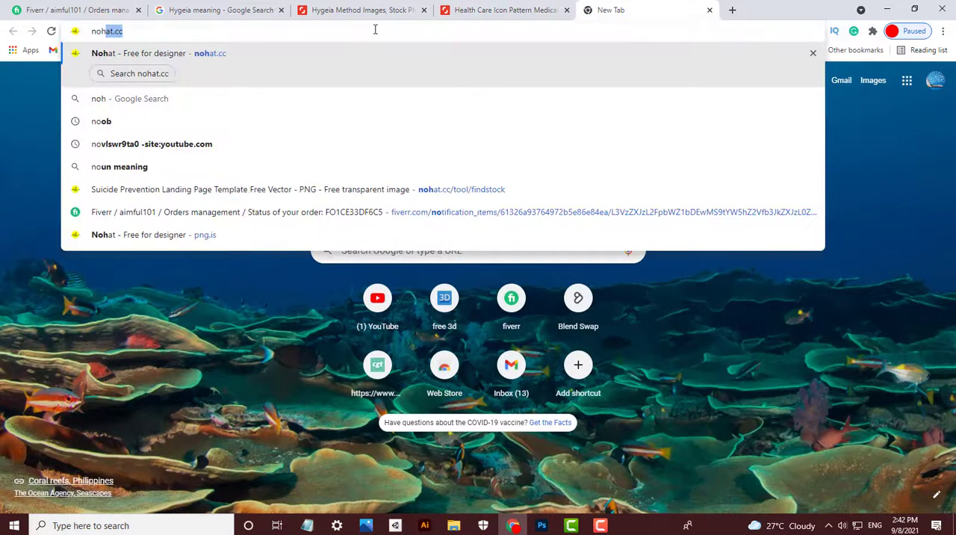
pyautogui.write('t.c')
pyautogui.press('Return')
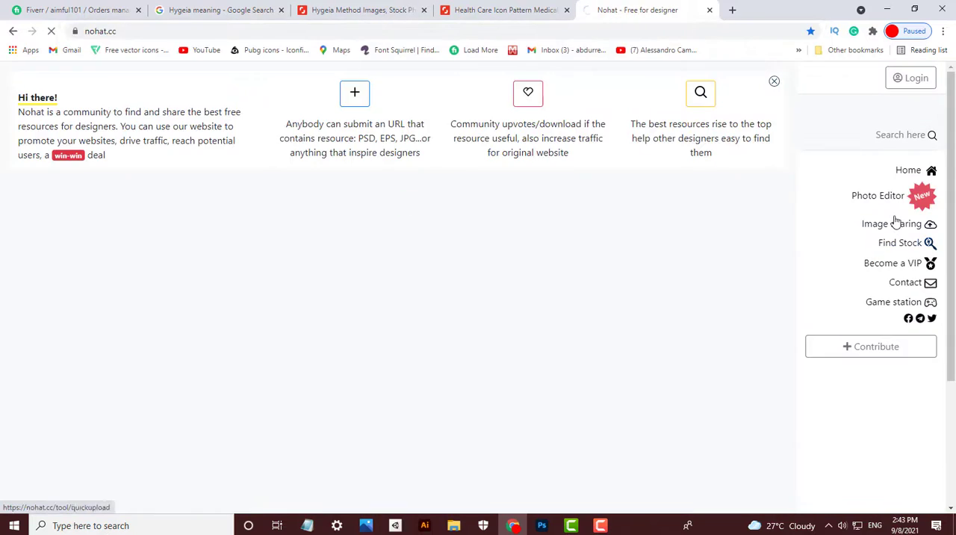
pyautogui.click(899, 243)
pyautogui.click(389, 308)
pyautogui.write('https://image.shutterstock.com/image-vector/health-care-icon-pattern-medical-600w-498253827.jpg')
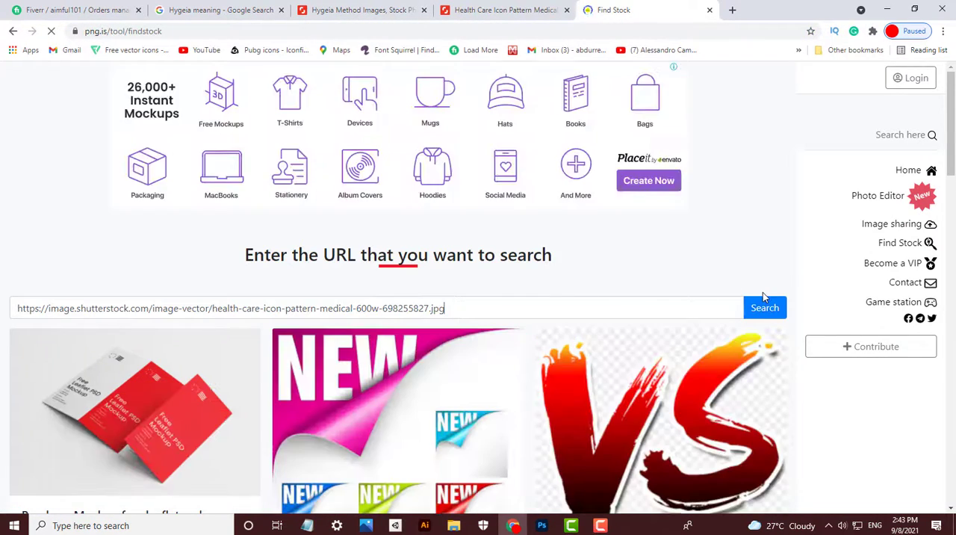
pyautogui.click(764, 307)
# - Get past the ad page to the download page and open the health care icon image at full size
pyautogui.click(498, 394)
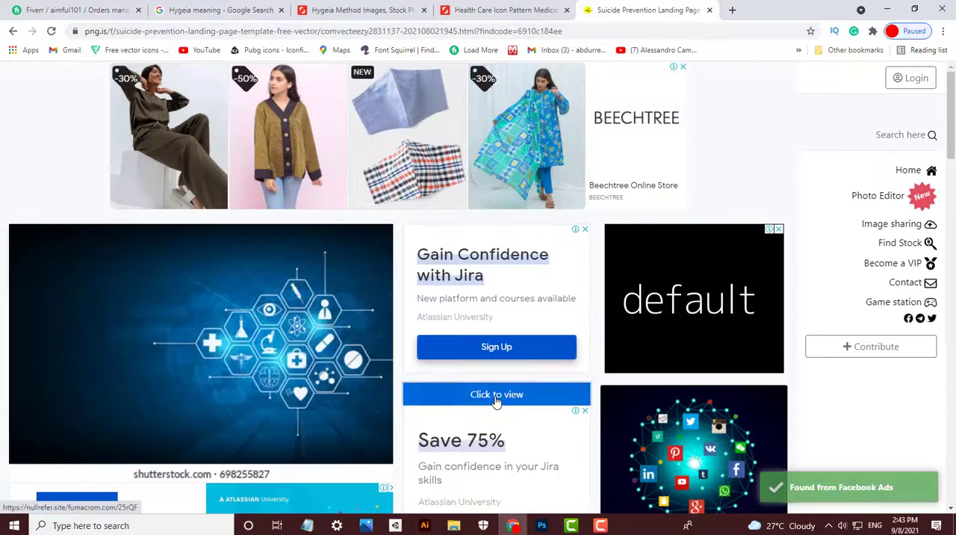
pyautogui.click(499, 389)
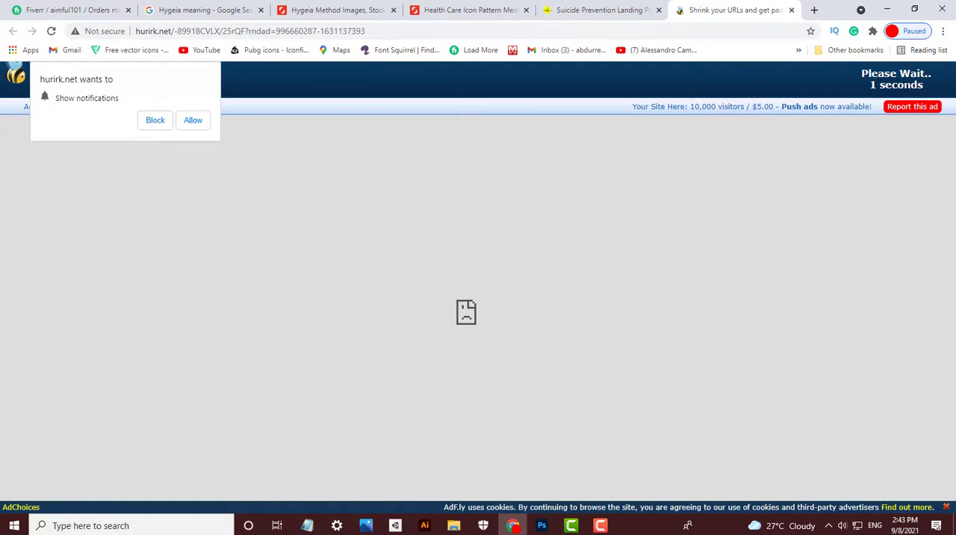
pyautogui.click(871, 83)
pyautogui.scroll(-1, 666, 227)
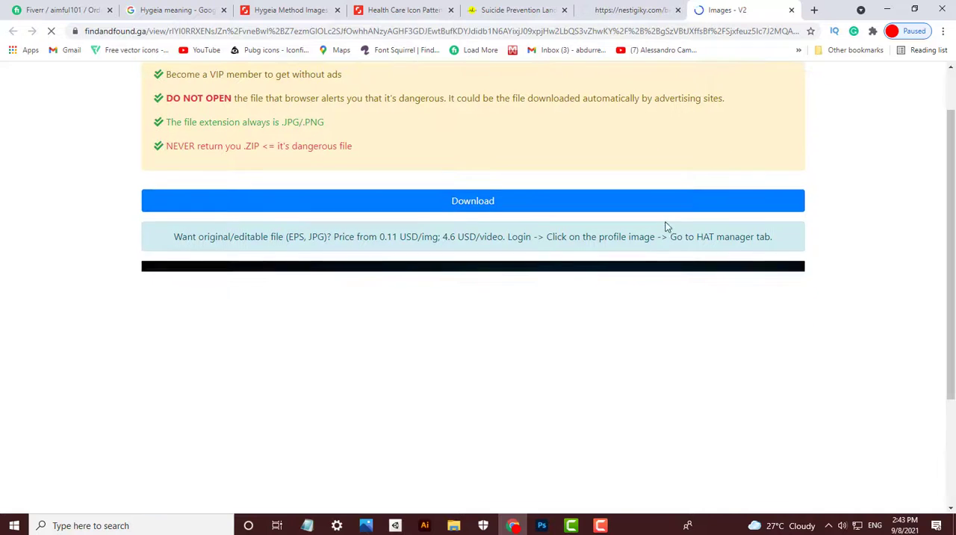
pyautogui.scroll(1, 684, 231)
pyautogui.click(687, 258)
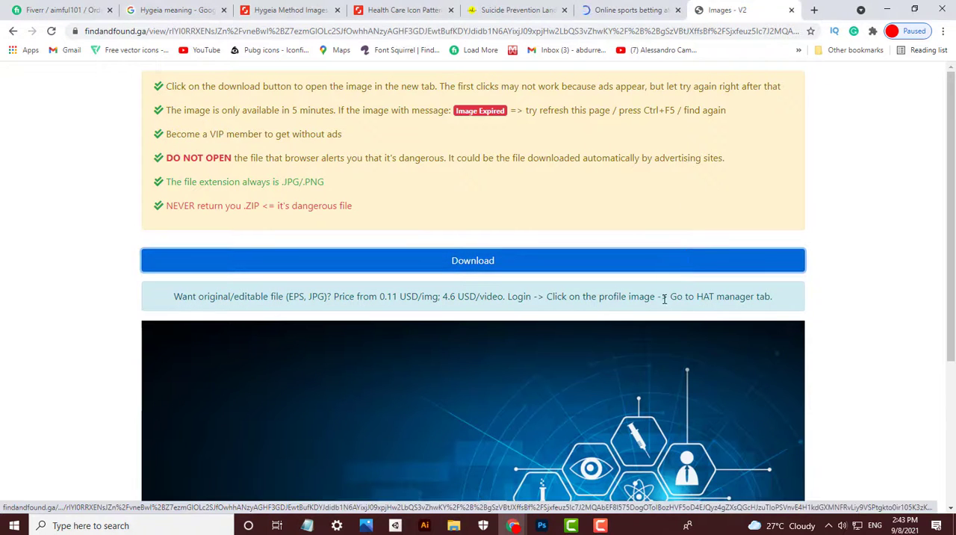
pyautogui.click(645, 261)
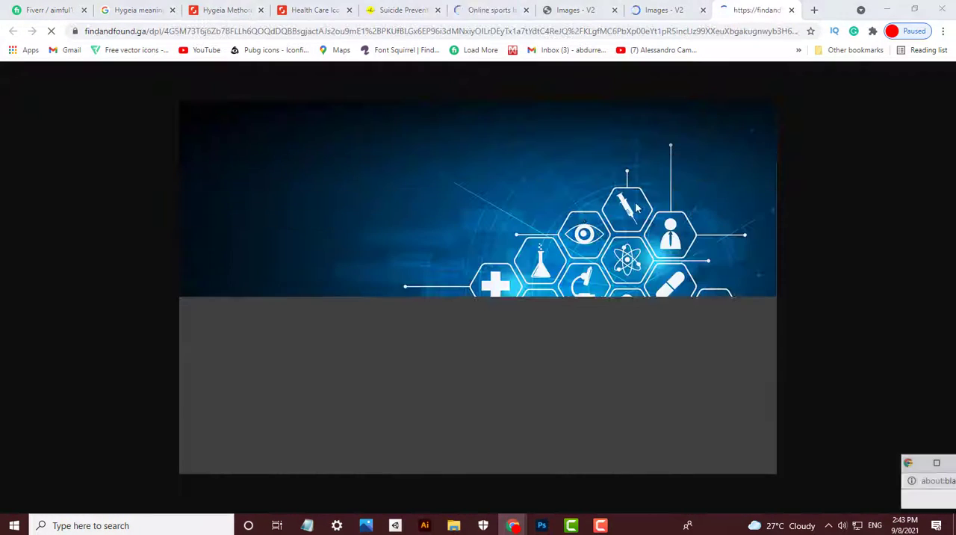
pyautogui.rightClick(523, 257)
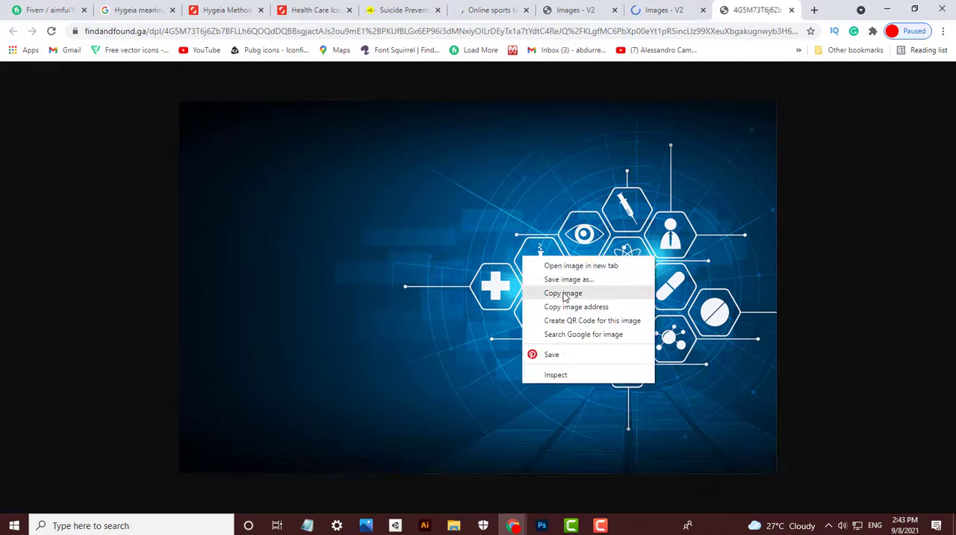
pyautogui.click(816, 279)
# - Close the full-size image, download and ad pages, the pop-up window and the stock finder tab
pyautogui.click(790, 12)
pyautogui.click(791, 12)
pyautogui.click(790, 12)
pyautogui.click(790, 12)
pyautogui.doubleClick(790, 12)
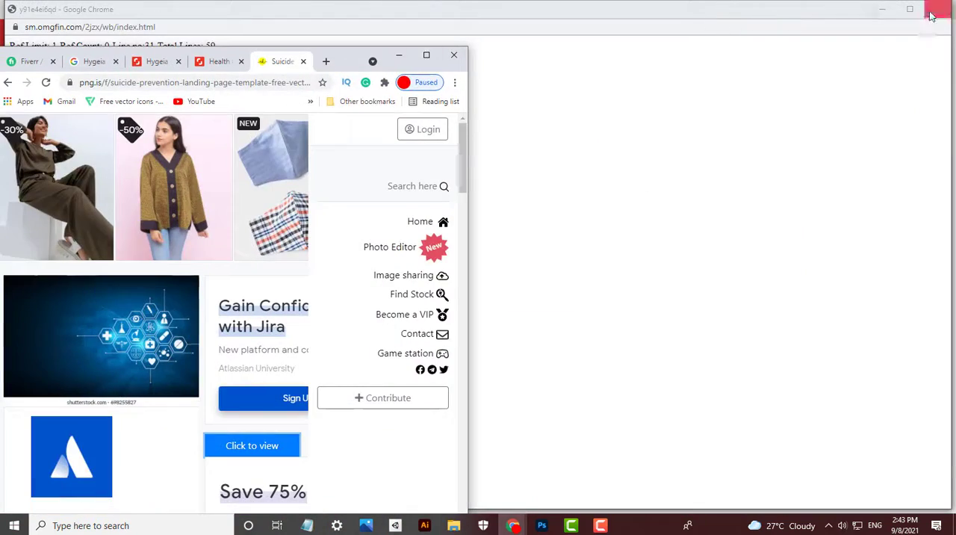
pyautogui.click(932, 15)
pyautogui.click(932, 15)
pyautogui.click(427, 56)
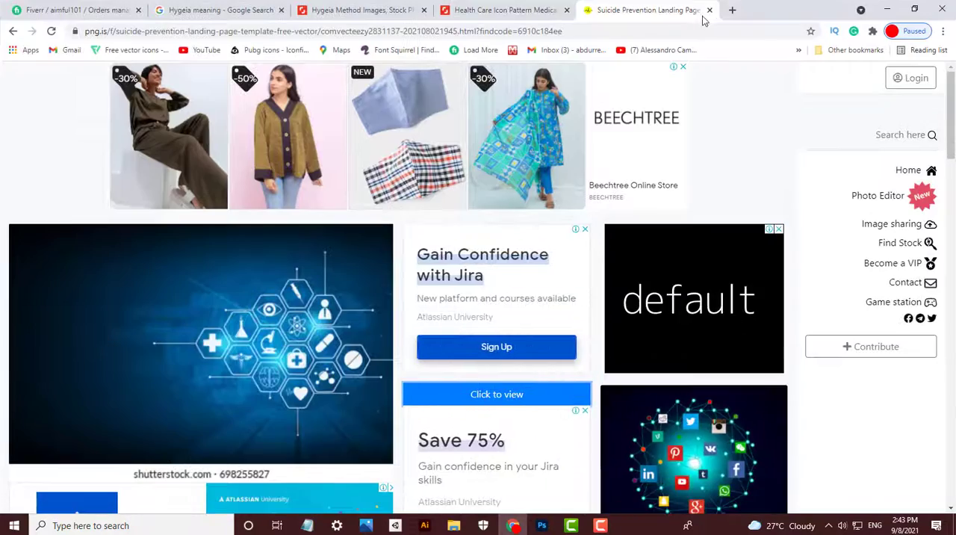
pyautogui.click(709, 10)
# - Return to the Shutterstock results and search for "healthy food"
pyautogui.click(359, 10)
pyautogui.write('he')
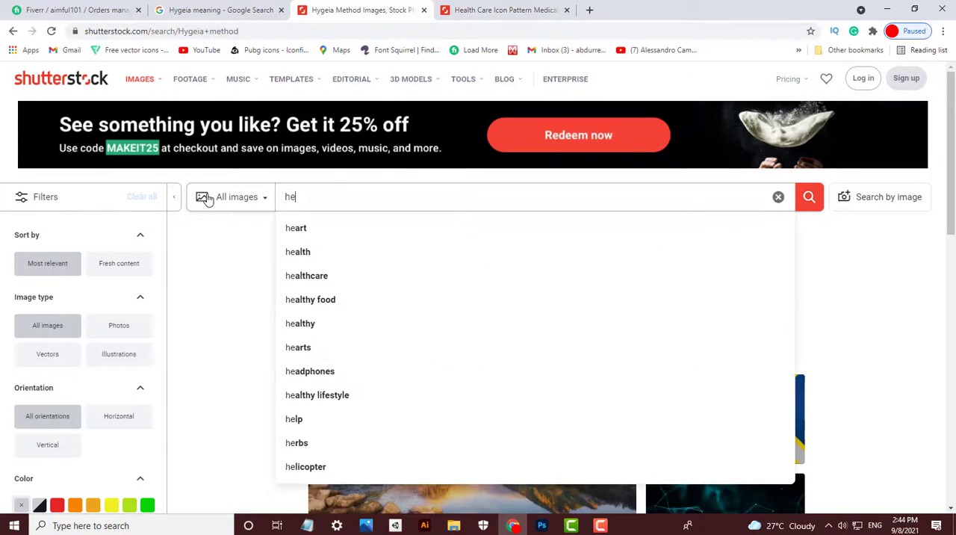
pyautogui.write('alt')
pyautogui.press('Down')
pyautogui.press('Down')
pyautogui.press('Down')
pyautogui.press('Return')
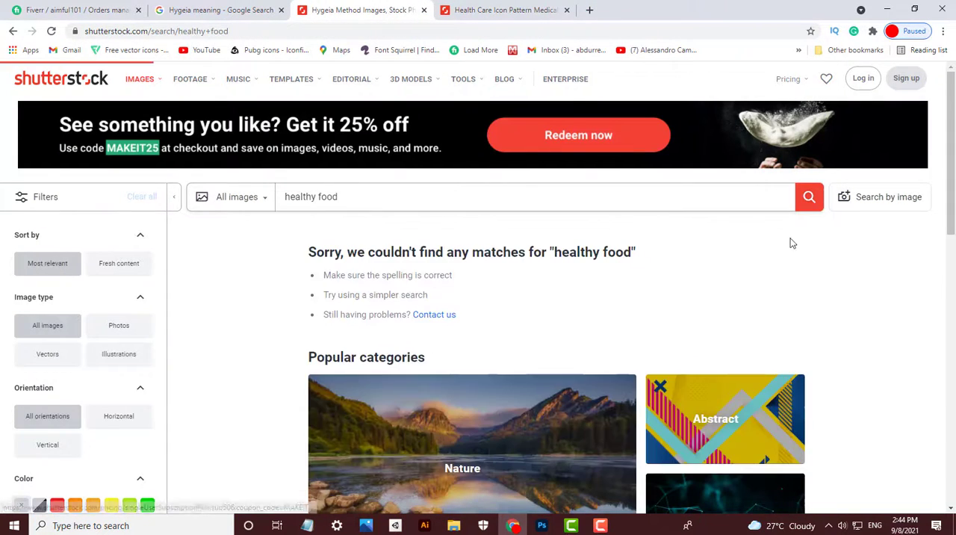
# - Browse the healthy food images and open the photo of breakfast with muesli, strawberry salad and fresh fruit
pyautogui.scroll(-5, 377, 405)
pyautogui.scroll(1, 377, 405)
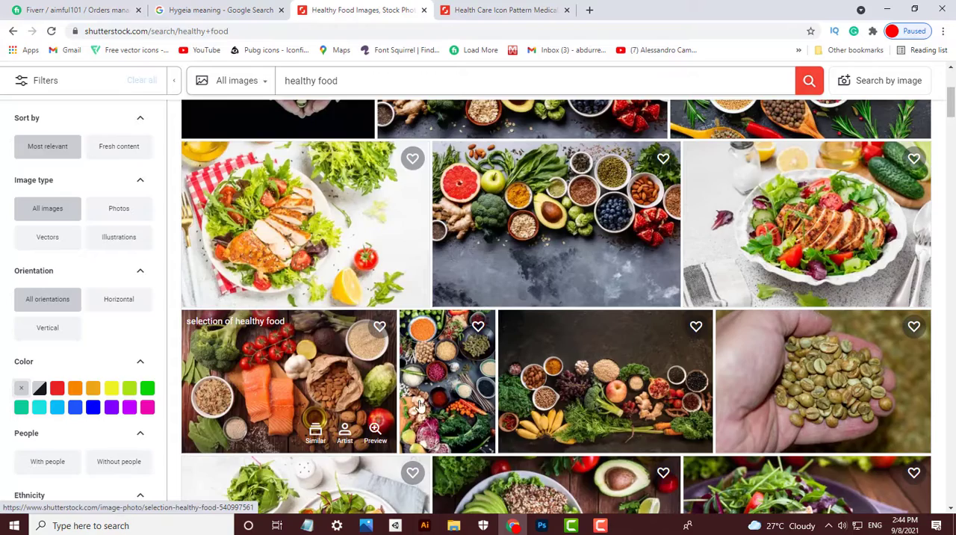
pyautogui.scroll(-8, 420, 404)
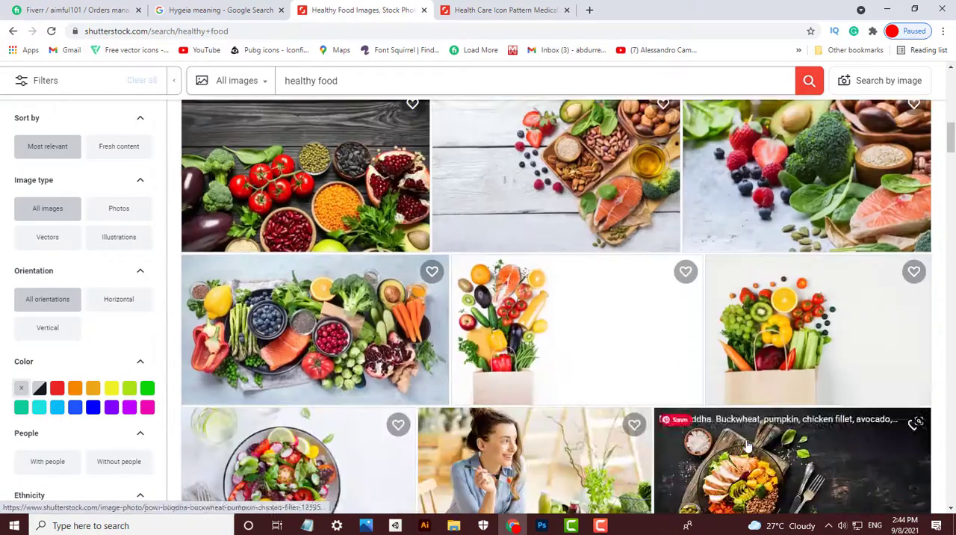
pyautogui.scroll(-1, 499, 506)
pyautogui.scroll(-2, 499, 506)
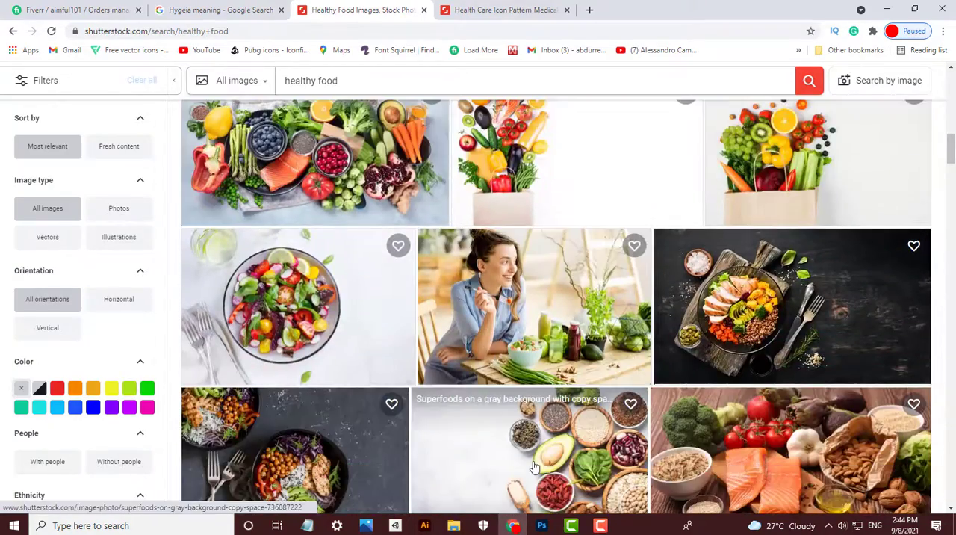
pyautogui.scroll(2, 839, 333)
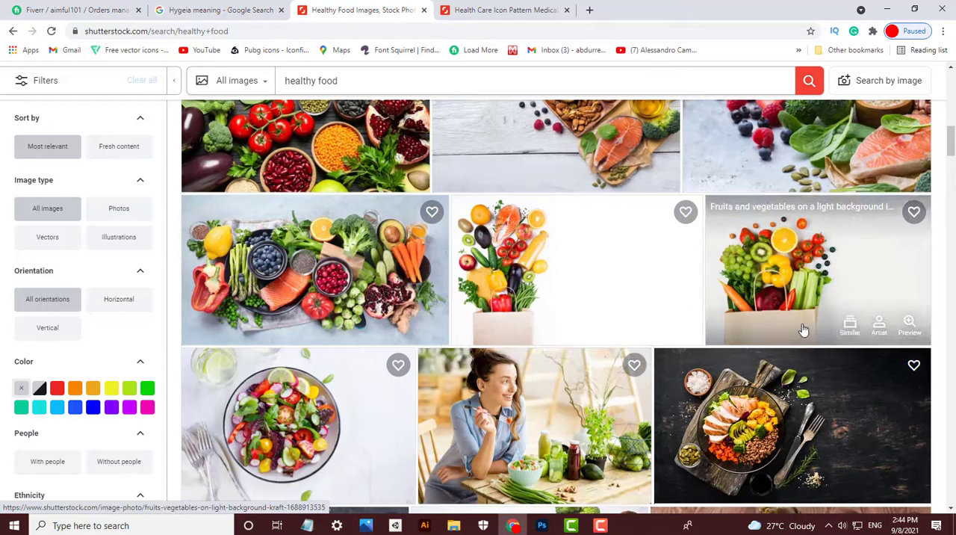
pyautogui.scroll(-5, 804, 330)
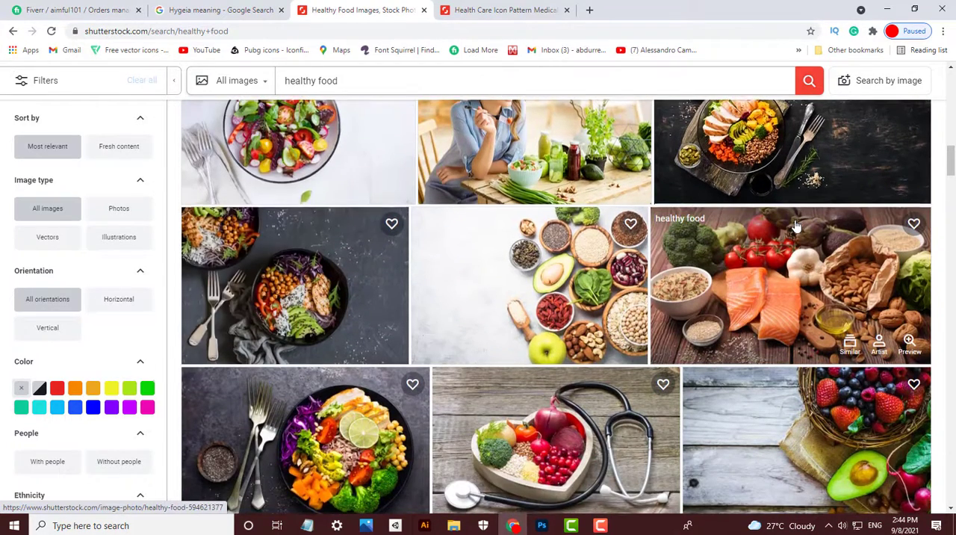
pyautogui.scroll(4, 796, 226)
pyautogui.scroll(-10, 757, 293)
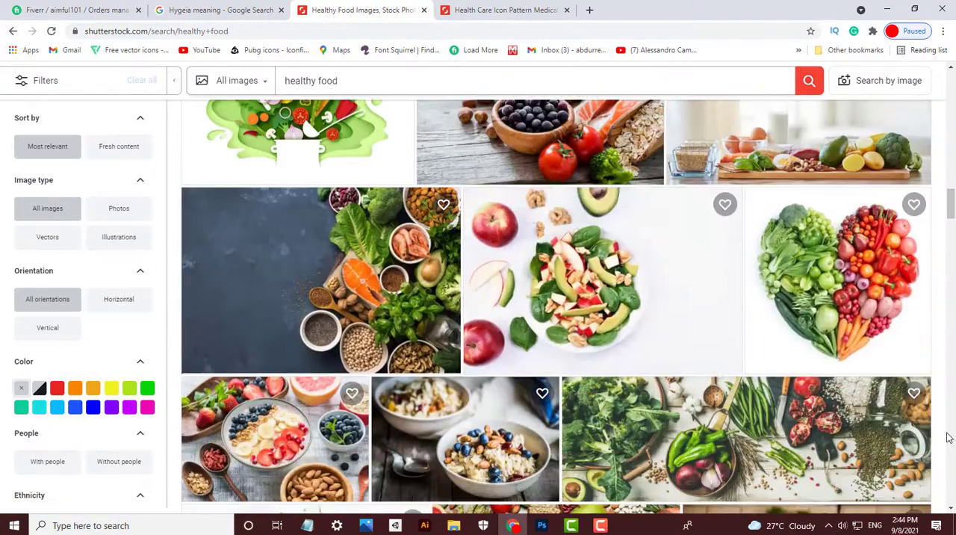
pyautogui.scroll(-3, 949, 437)
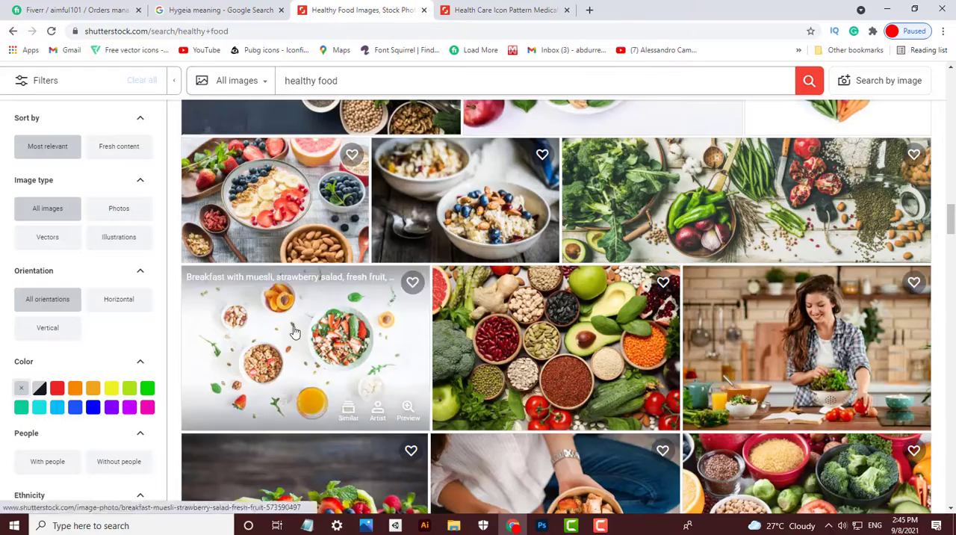
pyautogui.click(294, 332)
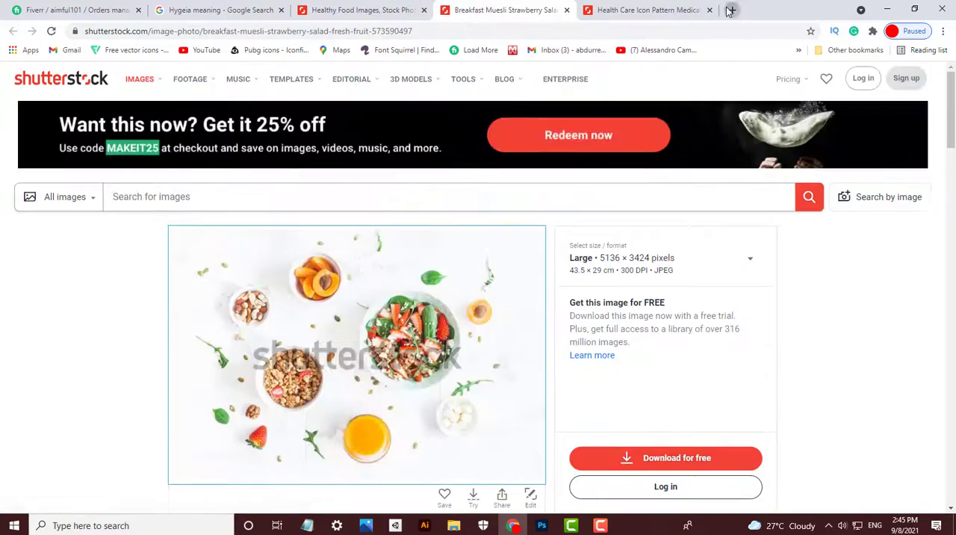
# - Open nohat.cc in a new tab and look up the breakfast photo's image address with its Find Stock tool
pyautogui.click(729, 11)
pyautogui.write('no')
pyautogui.press('Return')
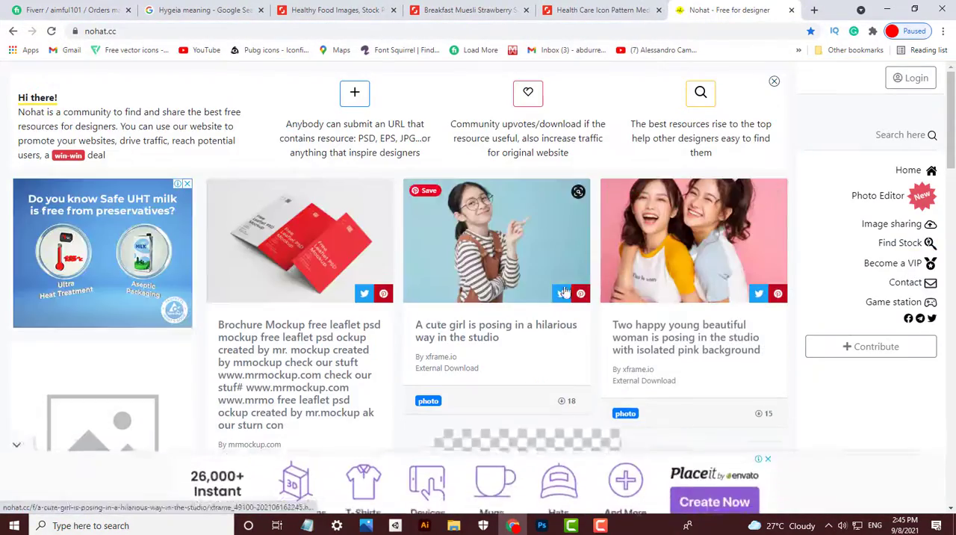
pyautogui.click(900, 242)
pyautogui.click(304, 305)
pyautogui.write('https://image.shutterstock.com/image-photo/breakfast-muesli-strawberry-salad-fresh-600w-573590497.jpg')
pyautogui.click(764, 308)
# - Get past the ad page to the breakfast photo's download page and clear the blank pop-up window
pyautogui.click(496, 398)
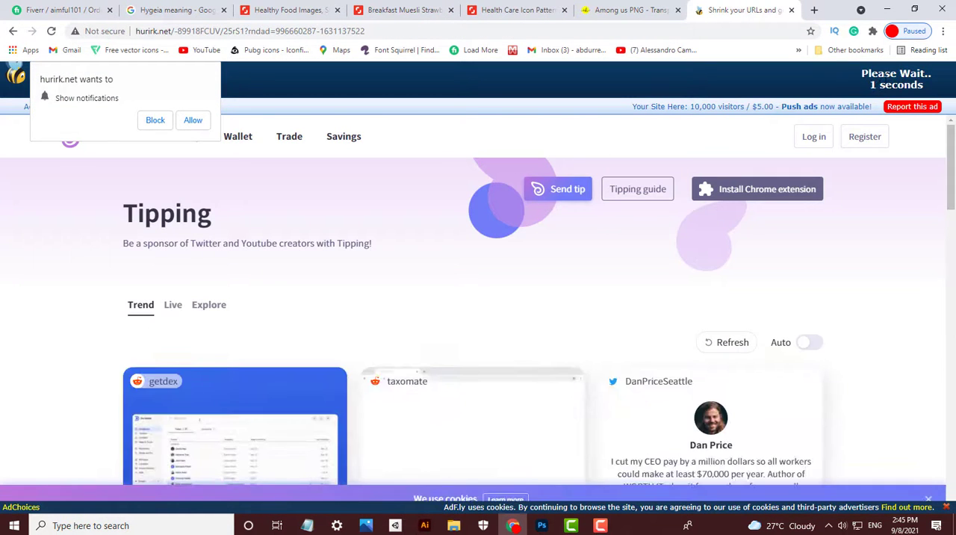
pyautogui.click(894, 81)
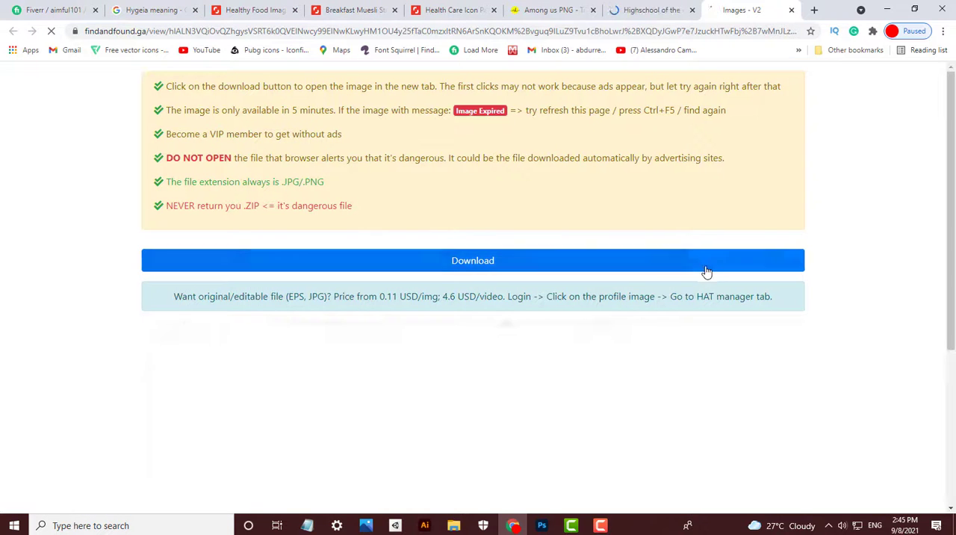
pyautogui.click(707, 271)
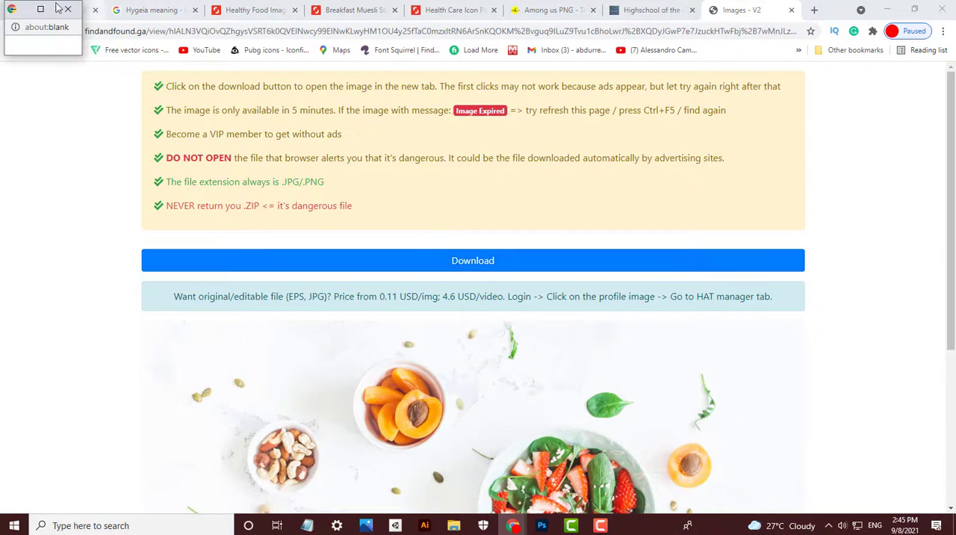
pyautogui.click(64, 8)
pyautogui.click(741, 12)
pyautogui.moveTo(513, 525)
pyautogui.click(632, 434)
# - Open the breakfast photo at full size and close the advertising window that pops up
pyautogui.click(683, 271)
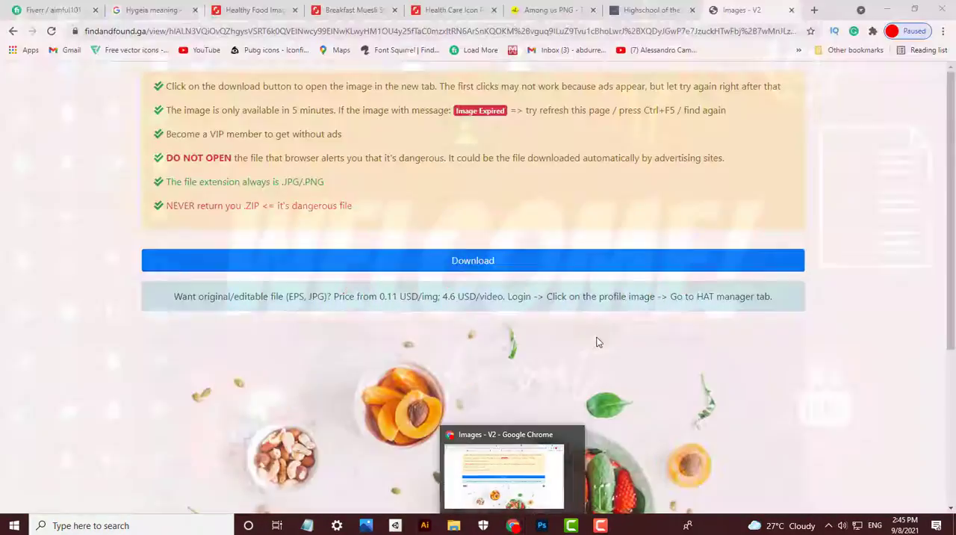
pyautogui.click(591, 265)
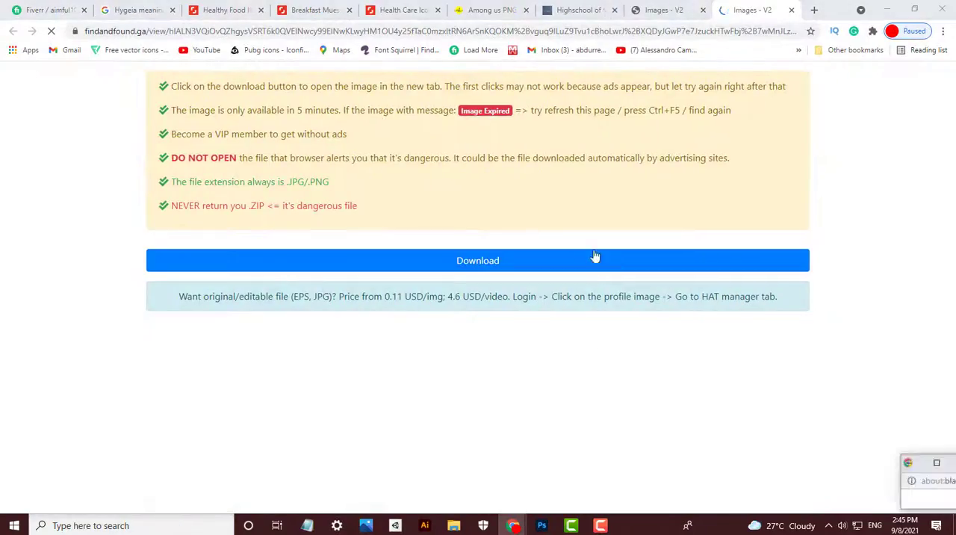
pyautogui.click(595, 257)
pyautogui.moveTo(513, 525)
pyautogui.click(567, 437)
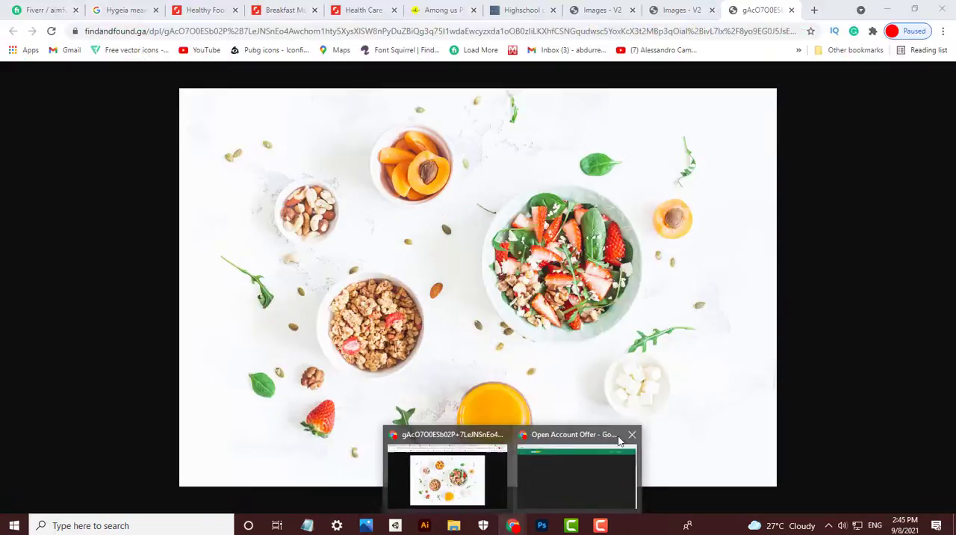
# - Save the full-size breakfast photo as "image" in the client's folder inside fiverr orders
pyautogui.hotkey('ctrl', 's')
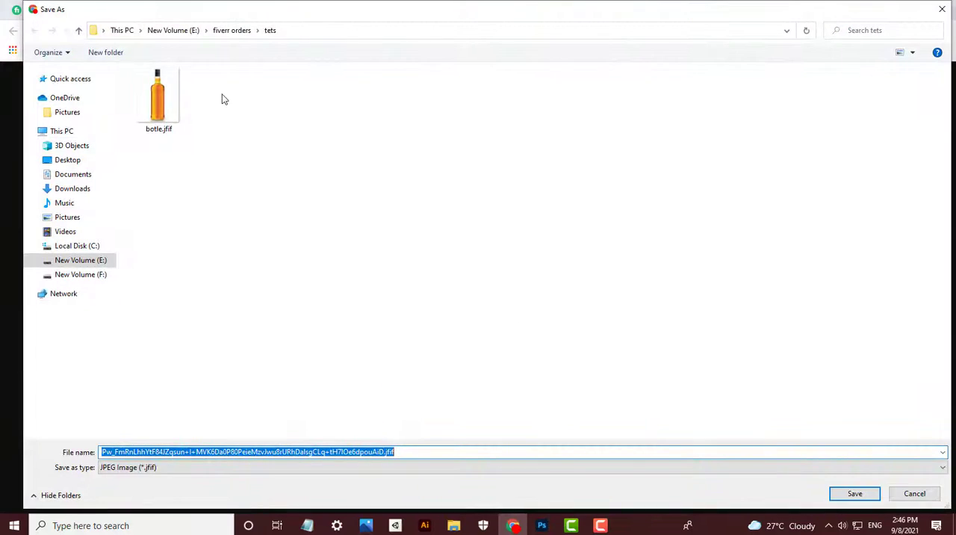
pyautogui.click(232, 30)
pyautogui.doubleClick(189, 86)
pyautogui.click(264, 451)
pyautogui.hotkey('ctrl', 'a')
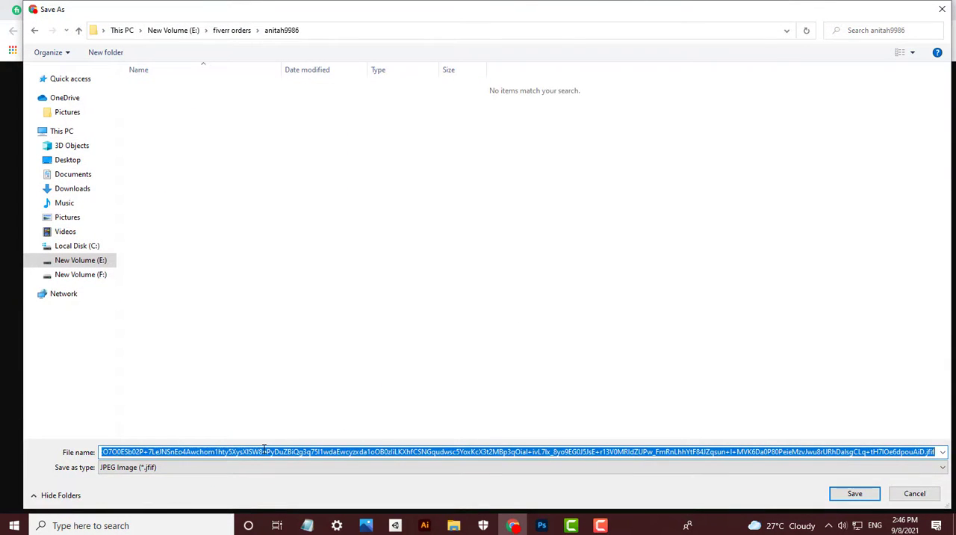
pyautogui.write('image')
pyautogui.press('Return')
# - Close the leftover download, ad and stock finder tabs along with the Health Care Icon Pattern page
pyautogui.click(711, 10)
pyautogui.click(712, 10)
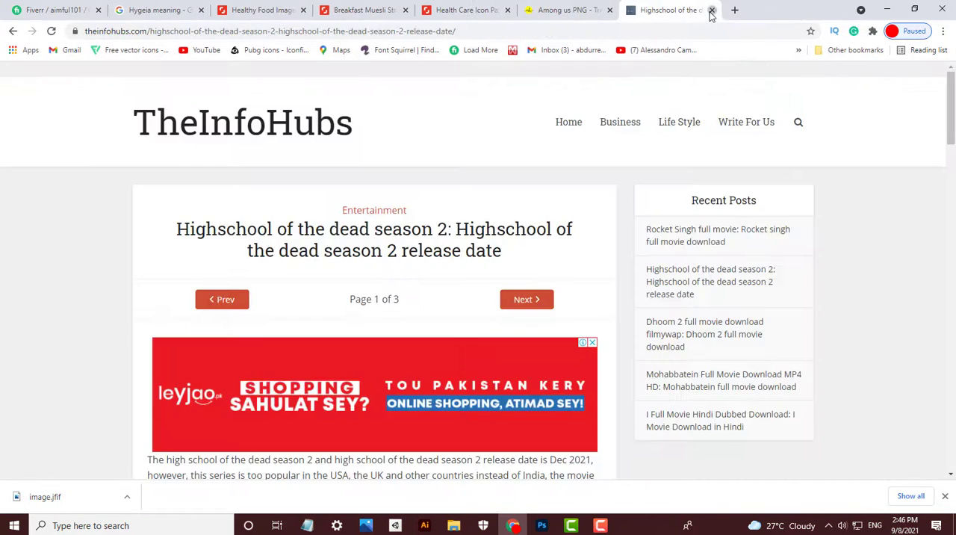
pyautogui.click(711, 10)
pyautogui.click(711, 10)
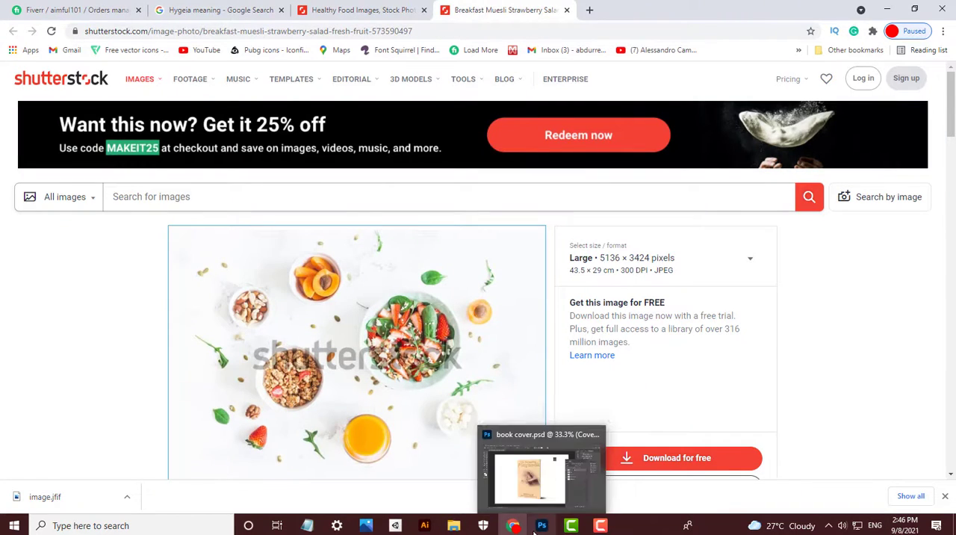
# - View Fiverr-First-Image.jpg from the Desktop folder in File Explorer as a cover reference, and close it
pyautogui.click(454, 525)
pyautogui.click(44, 206)
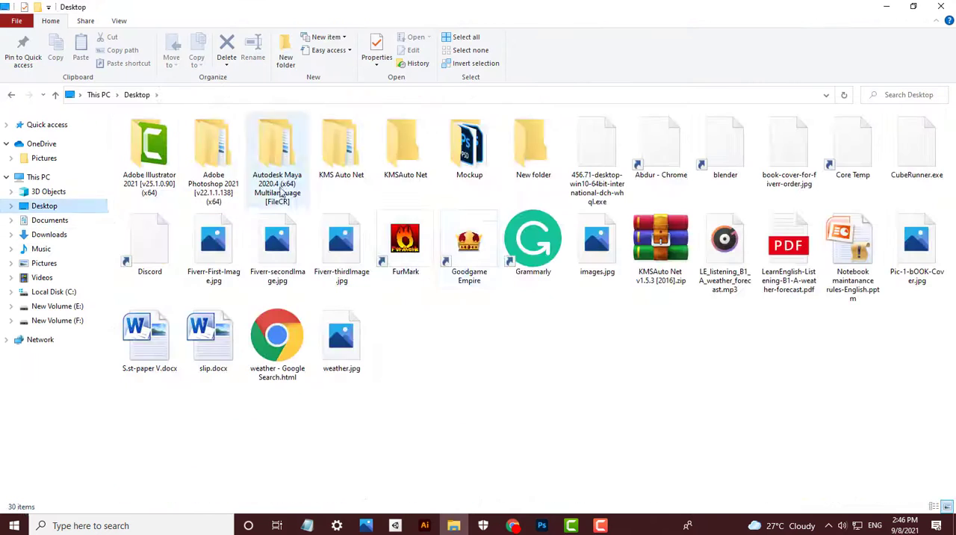
pyautogui.doubleClick(212, 251)
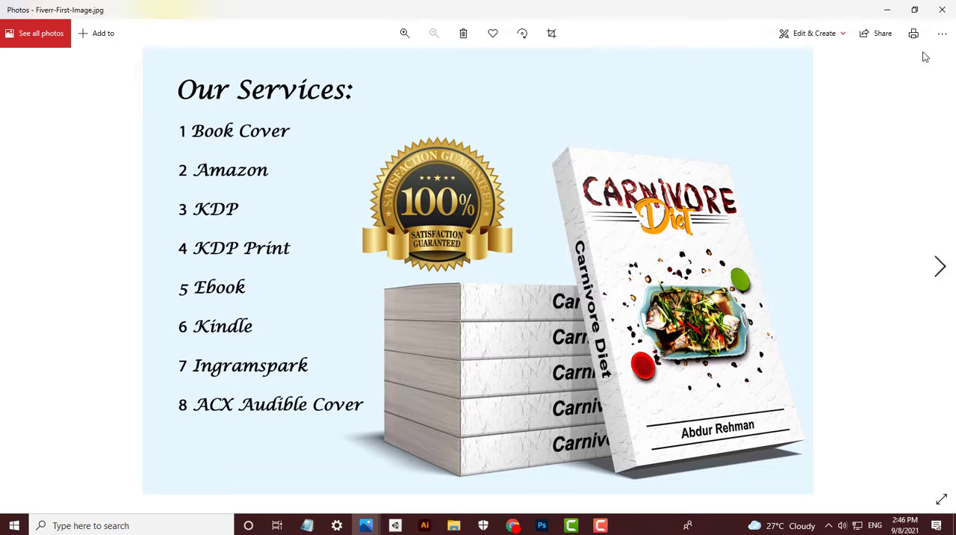
pyautogui.click(942, 10)
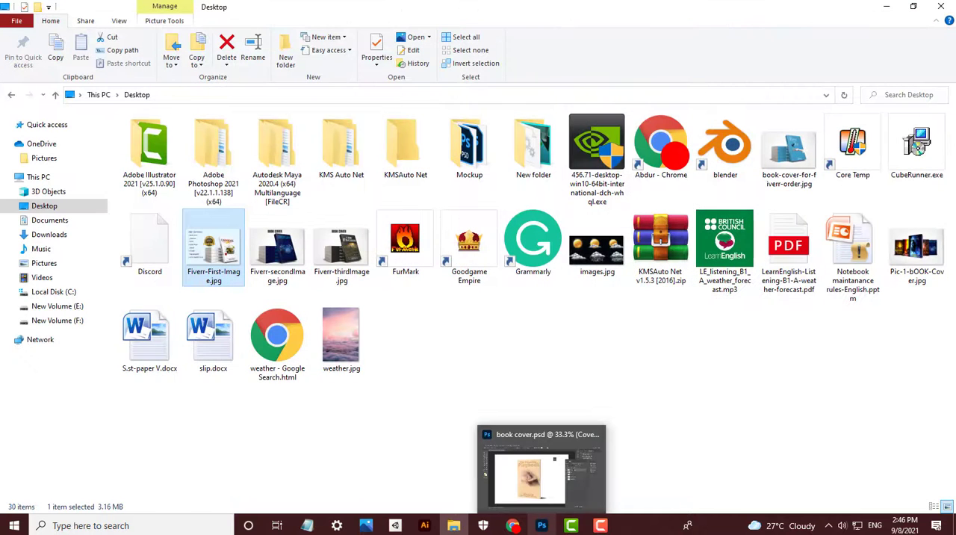
# - Check the open book cover mockup in Photoshop, and view Fiverr-First-Image.jpg from the Desktop folder once more as a reference
pyautogui.click(542, 525)
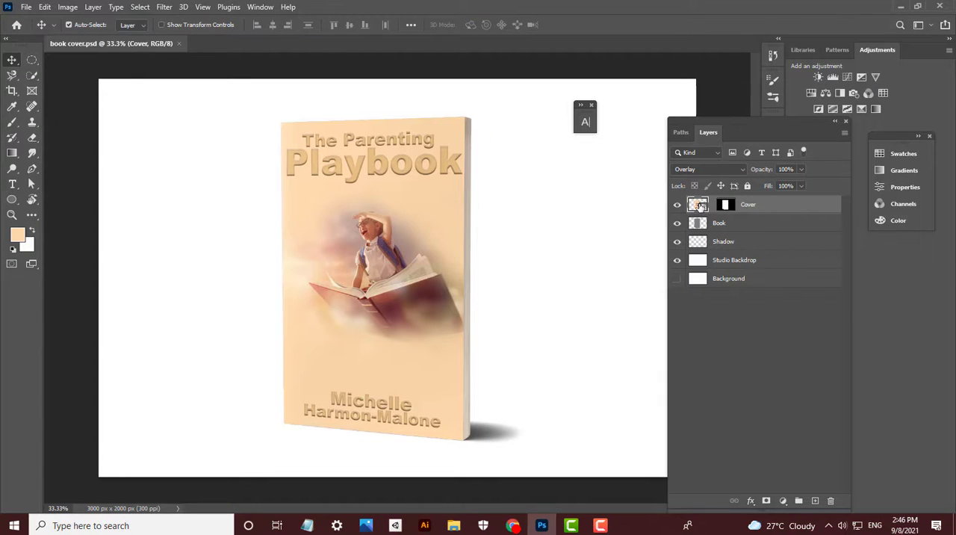
pyautogui.click(454, 525)
pyautogui.doubleClick(221, 273)
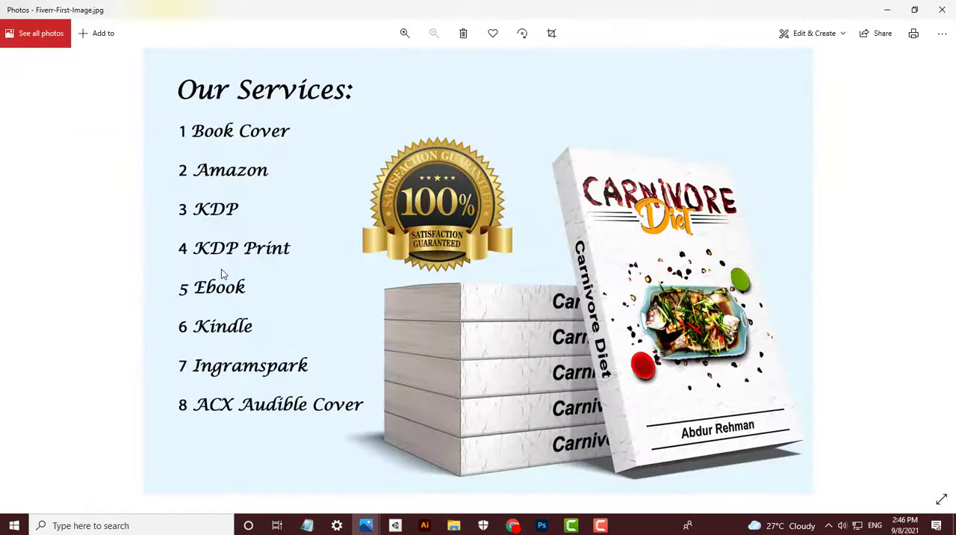
pyautogui.click(942, 10)
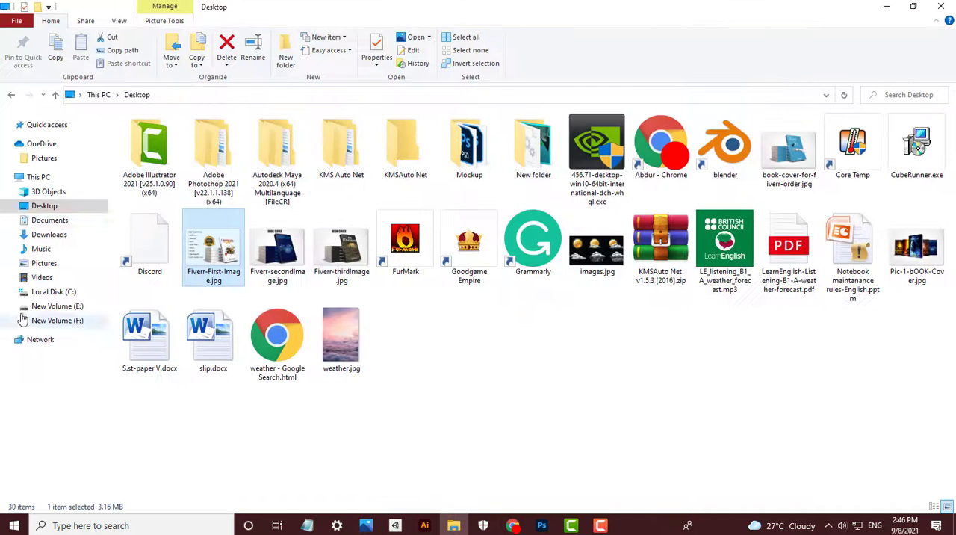
# - Browse New Volume (E:) for the reference cover's source file and open bOOK COVER 1.psd from the bOOK COVER folder
pyautogui.click(66, 235)
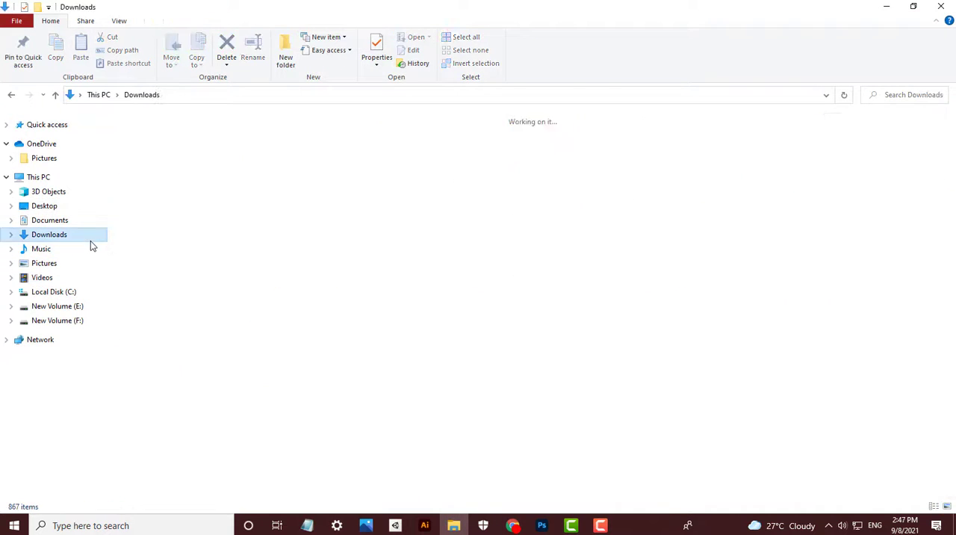
pyautogui.click(89, 291)
pyautogui.click(91, 306)
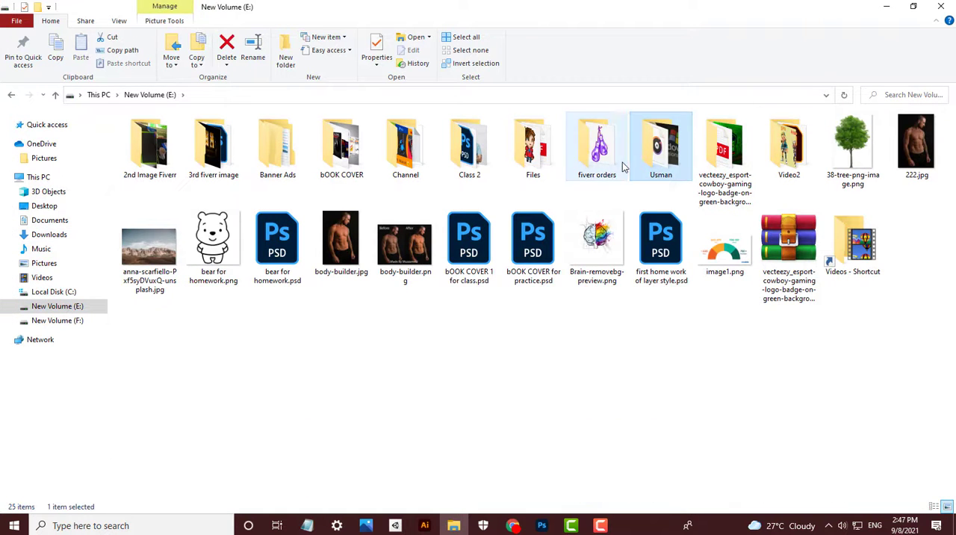
pyautogui.doubleClick(620, 163)
pyautogui.click(12, 95)
pyautogui.doubleClick(345, 151)
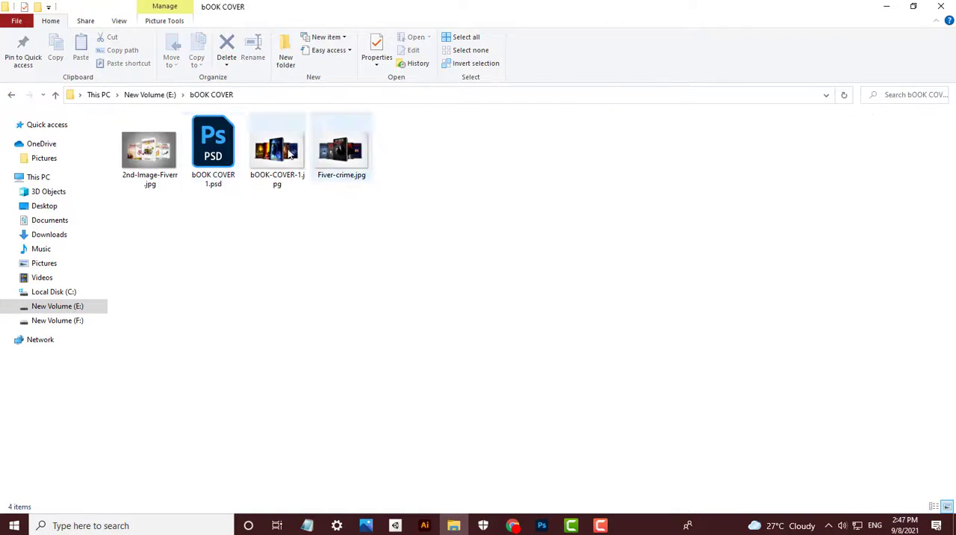
pyautogui.doubleClick(213, 146)
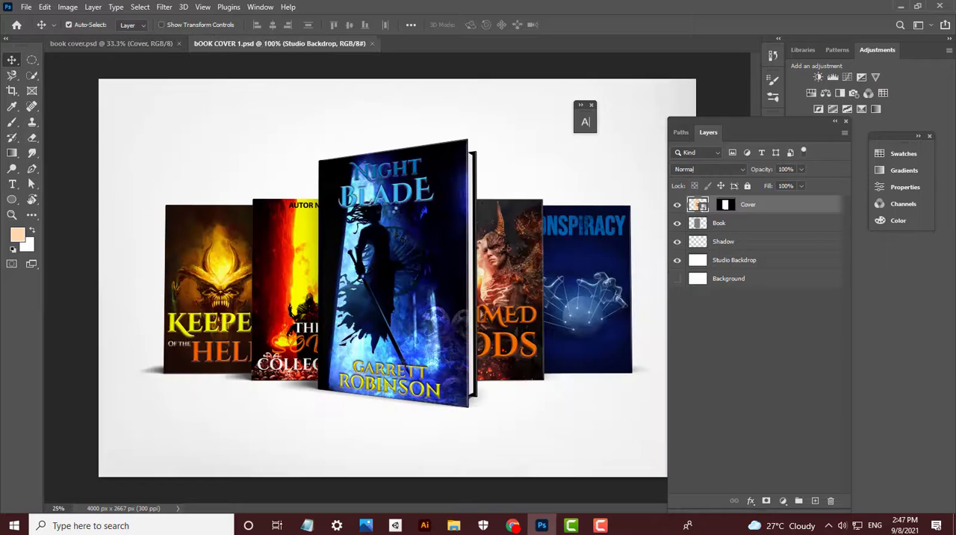
# - Open 2nd Image Fiverr.psd from the 2nd Image Fiverr folder on New Volume (E:)
pyautogui.click(453, 525)
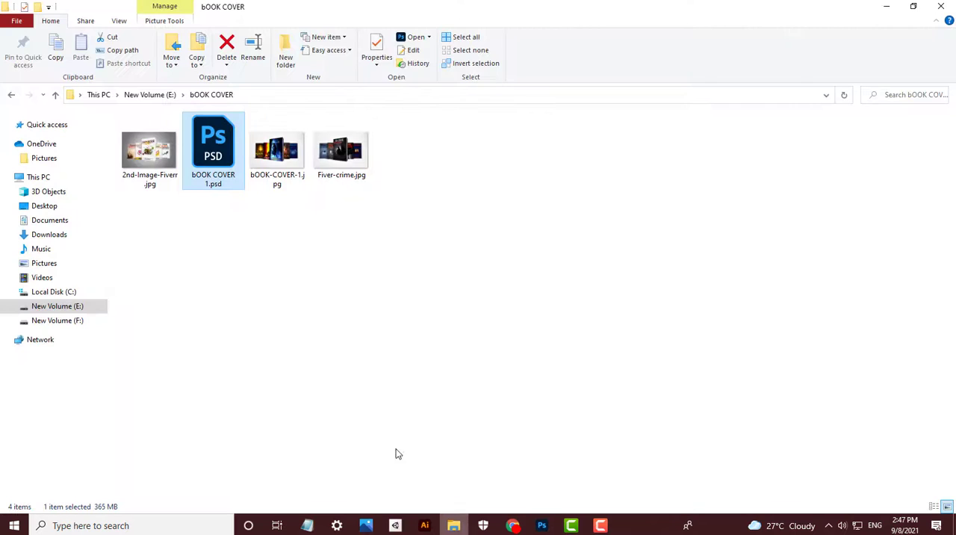
pyautogui.click(75, 305)
pyautogui.doubleClick(149, 145)
pyautogui.click(277, 153)
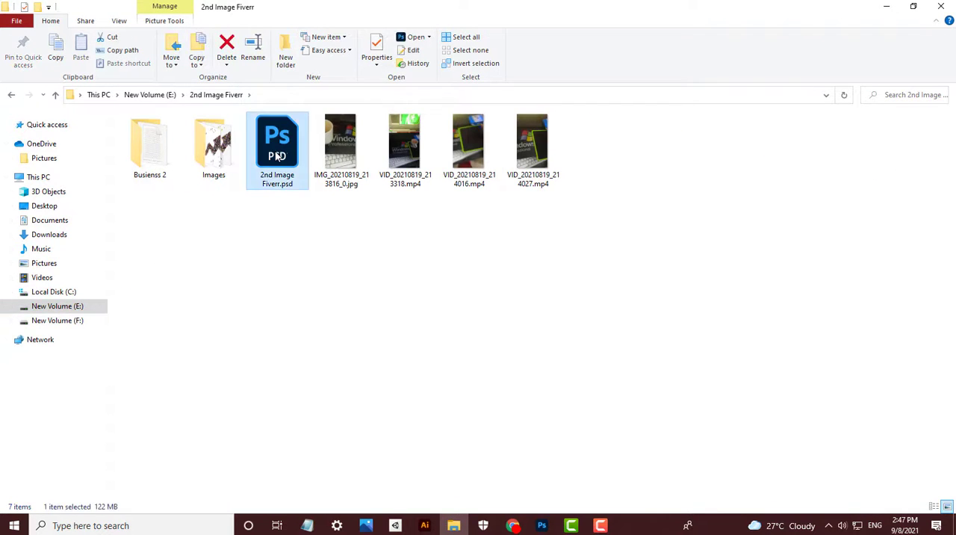
pyautogui.doubleClick(277, 155)
# - Open the Carnivore Diet cover's smart object and expand Group 1 to check for editable cover layers
pyautogui.doubleClick(711, 209)
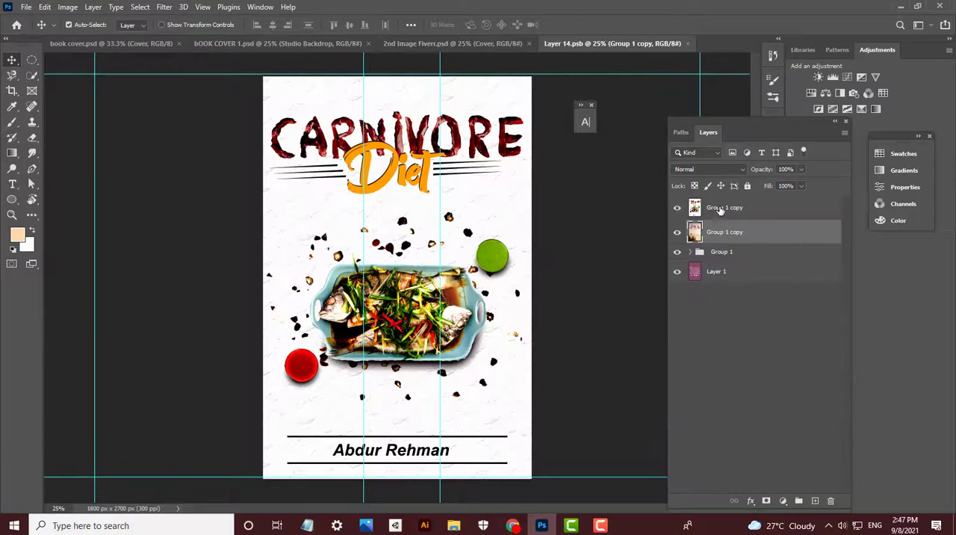
pyautogui.click(722, 252)
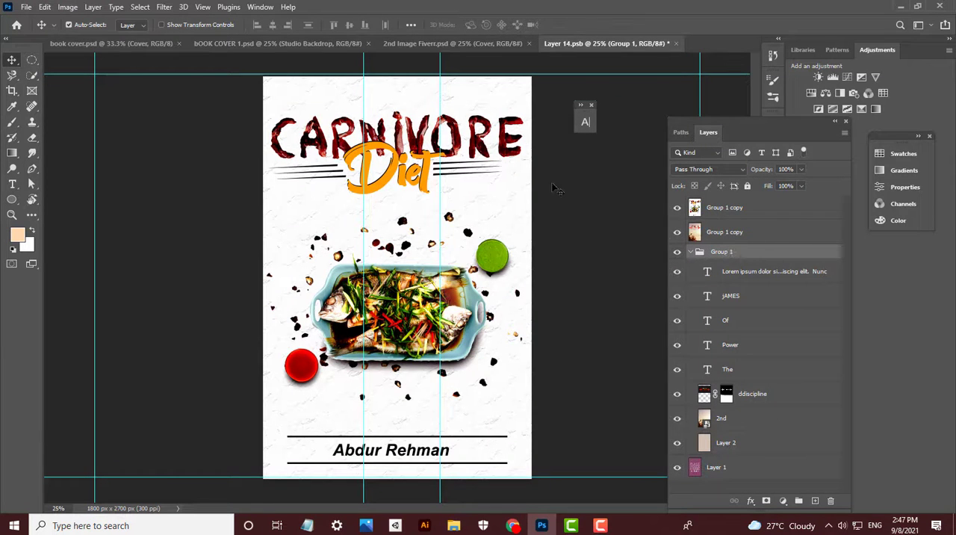
pyautogui.click(492, 260)
# - Look through the Downloads and Desktop folders in File Explorer, and search Local Disk (C:) for "fiver"
pyautogui.click(514, 525)
pyautogui.click(454, 525)
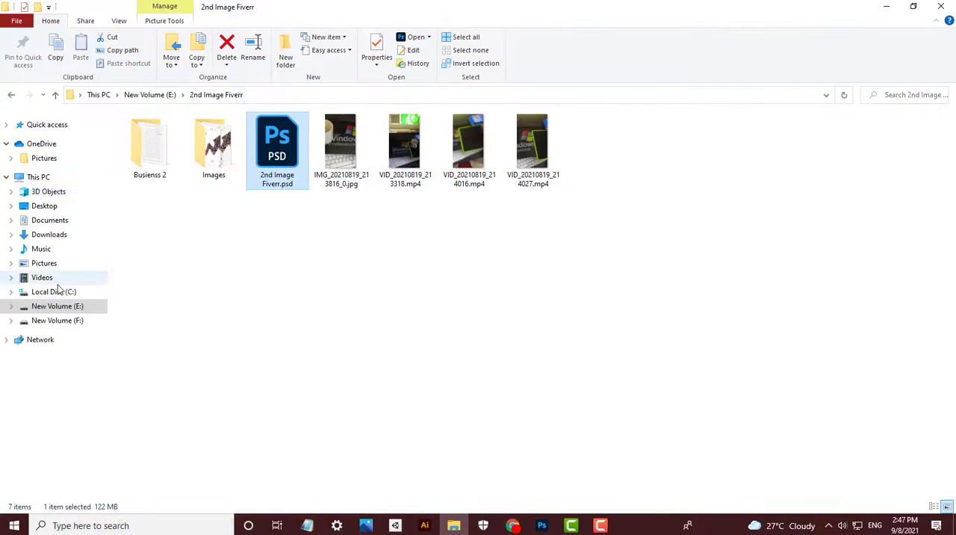
pyautogui.click(59, 292)
pyautogui.click(62, 235)
pyautogui.click(60, 207)
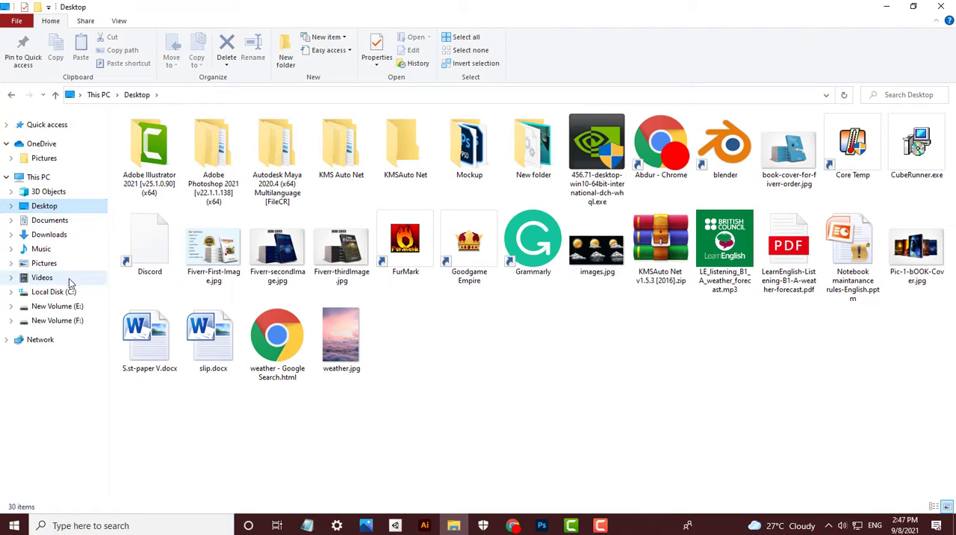
pyautogui.click(54, 291)
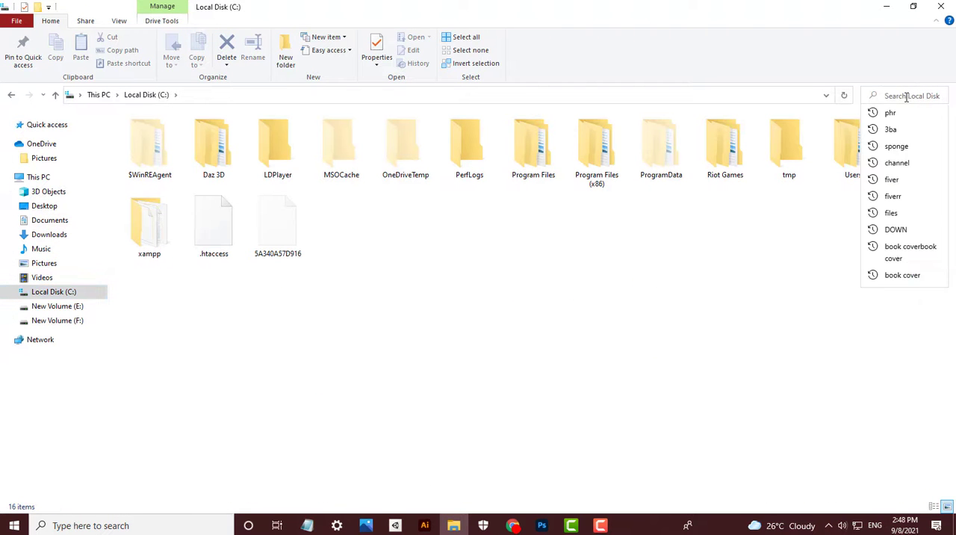
pyautogui.click(906, 96)
pyautogui.write('fiver')
pyautogui.press('Return')
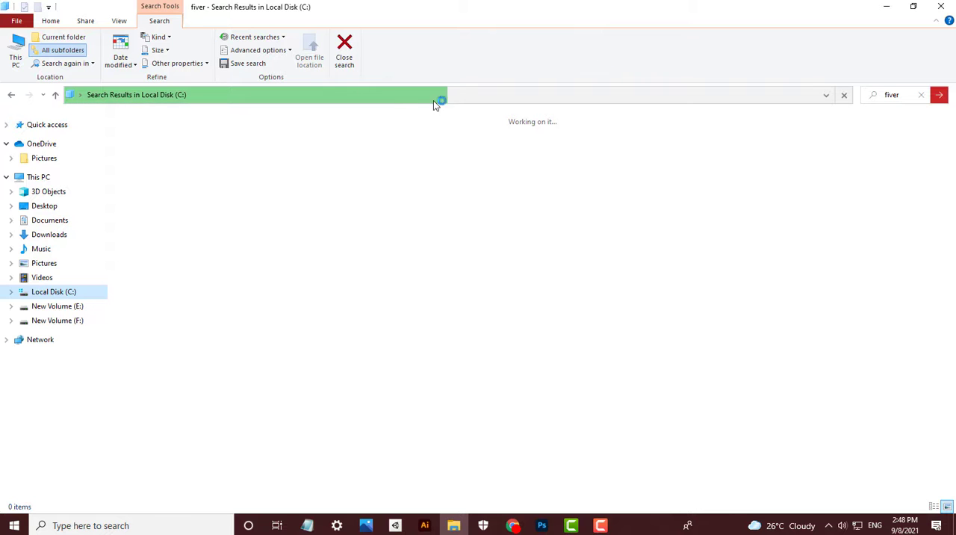
# - Abandon the drive search and search the Downloads folder for "fiver" instead
pyautogui.click(49, 235)
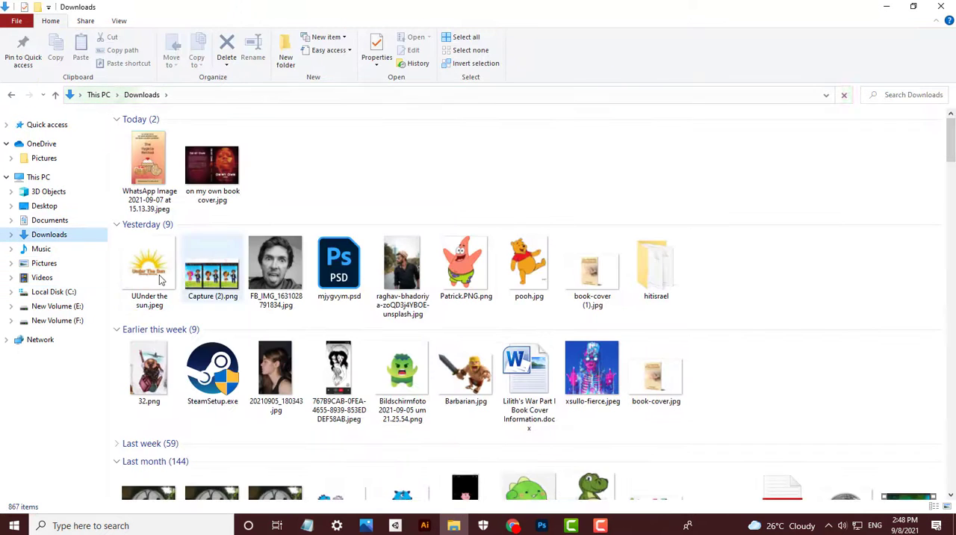
pyautogui.click(59, 234)
pyautogui.click(901, 94)
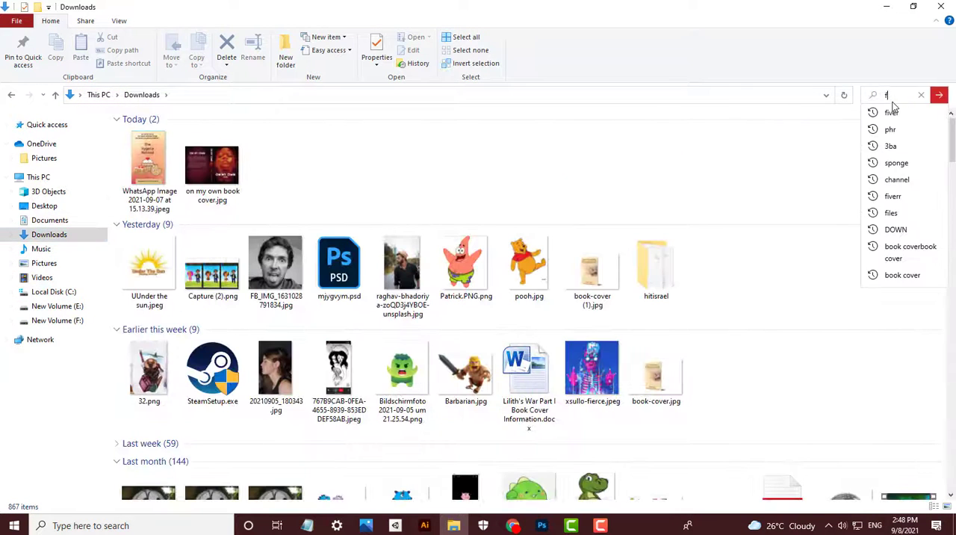
pyautogui.write('fiver')
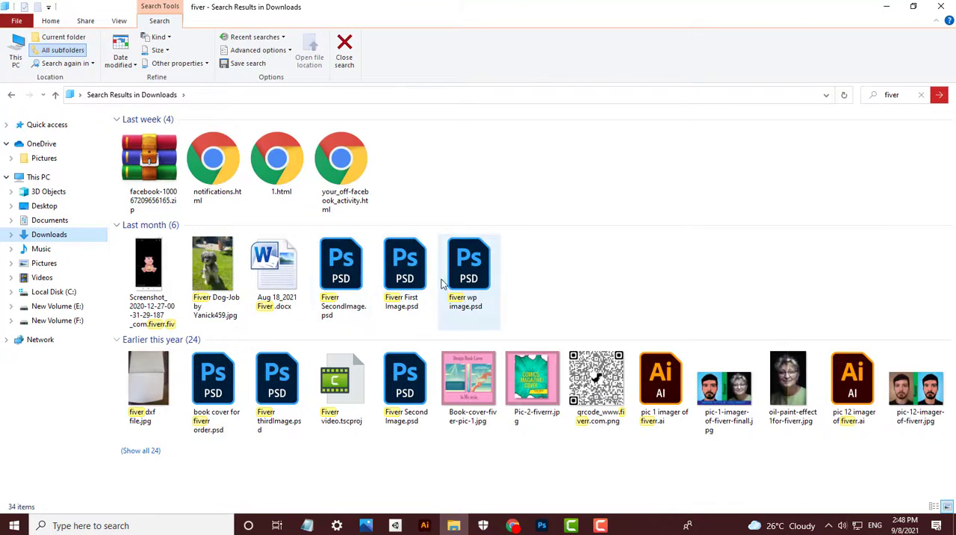
# - Open Fiverr SecondImage.psd and Fiverr First Image.psd from the search results, and close Fiverr SecondImage.psd
pyautogui.doubleClick(351, 276)
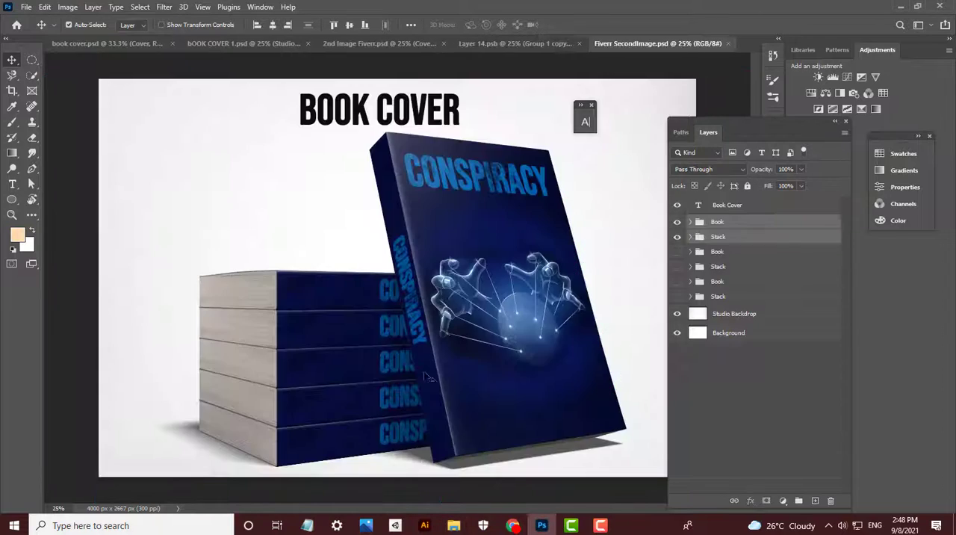
pyautogui.click(453, 525)
pyautogui.doubleClick(404, 280)
pyautogui.click(514, 43)
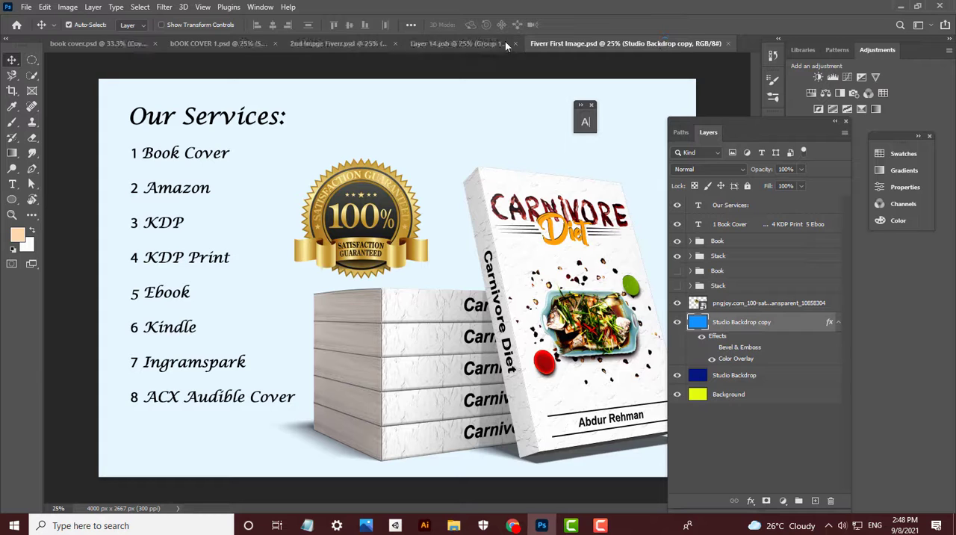
# - Close the unneeded 2nd Image Fiverr.psd, Layer 14.psb and bOOK COVER 1.psd documents
pyautogui.click(396, 44)
pyautogui.click(441, 43)
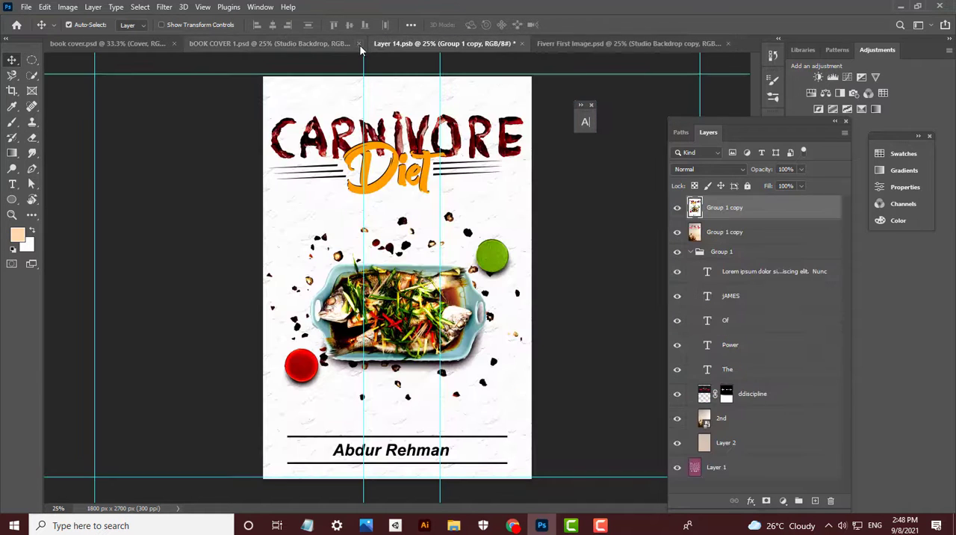
pyautogui.click(357, 44)
pyautogui.click(347, 43)
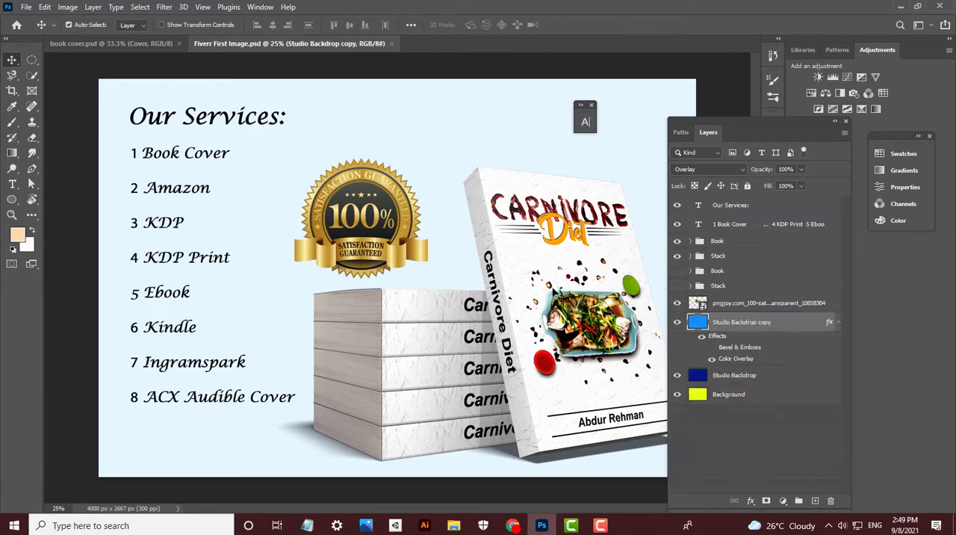
# - Open the contents of the Book Cover smart object in Fiverr First Image.psd
pyautogui.click(553, 224)
pyautogui.doubleClick(711, 304)
pyautogui.press('Escape')
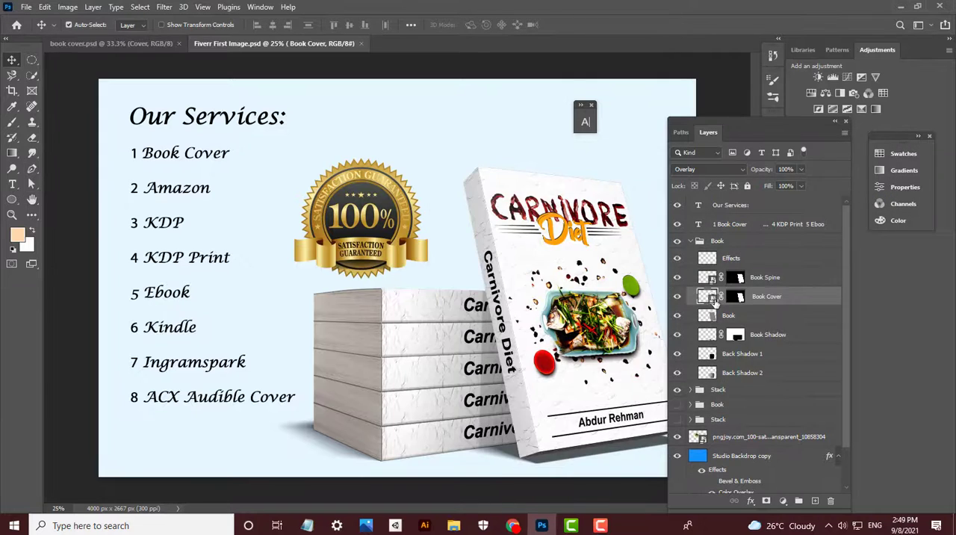
pyautogui.doubleClick(708, 299)
# - Select all layers of the Carnivore Diet cover from Color Balance 1 down to Layer 9
pyautogui.click(781, 209)
pyautogui.scroll(-5, 755, 388)
pyautogui.scroll(-1, 756, 390)
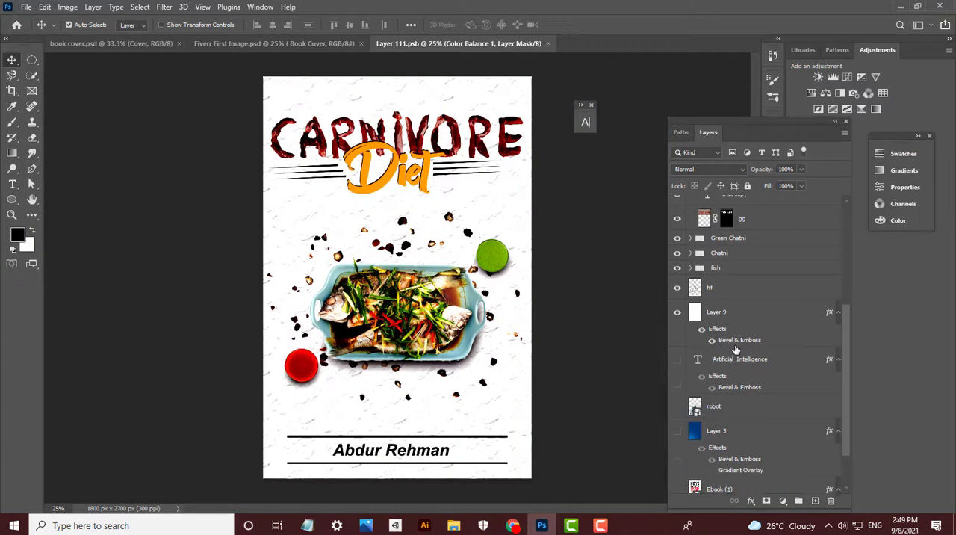
pyautogui.keyDown('shift'); pyautogui.click(717, 313); pyautogui.keyUp('shift')
# - Open the Cover smart object of book cover.psd and copy the selected Carnivore Diet layers from Layer 111.psb for it
pyautogui.click(103, 43)
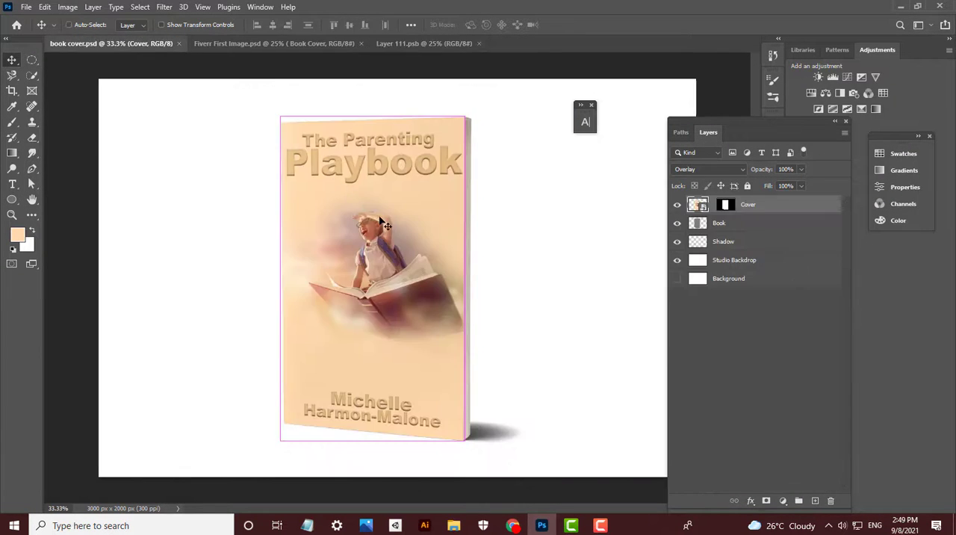
pyautogui.doubleClick(702, 206)
pyautogui.click(453, 43)
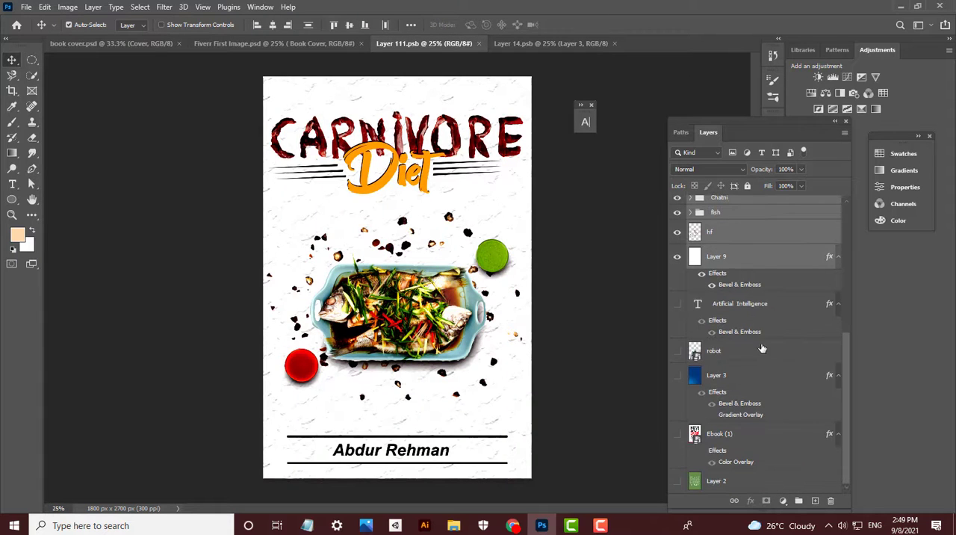
pyautogui.click(535, 46)
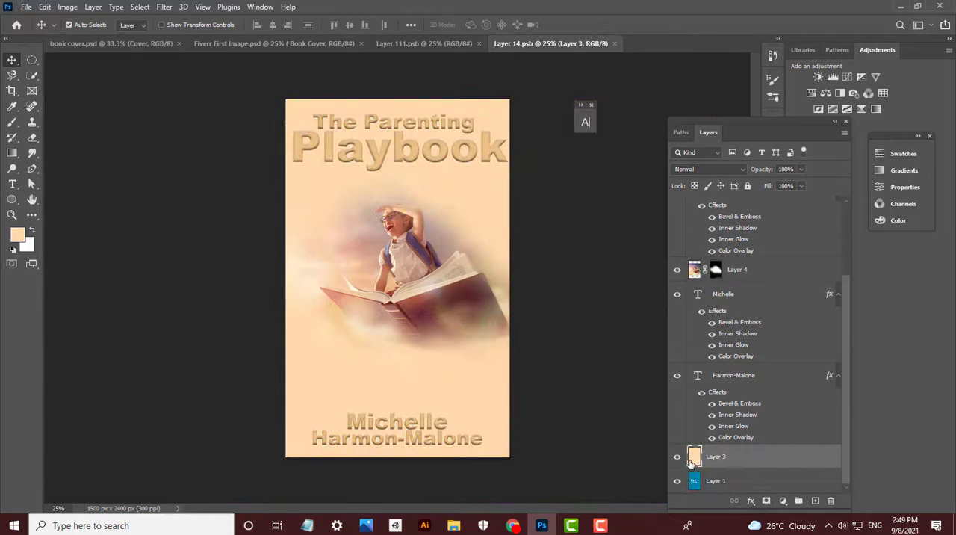
# - Hide the Parenting Playbook layers above Layer 1 and group them as "previous one"
pyautogui.moveTo(676, 198); pyautogui.dragTo(677, 207)
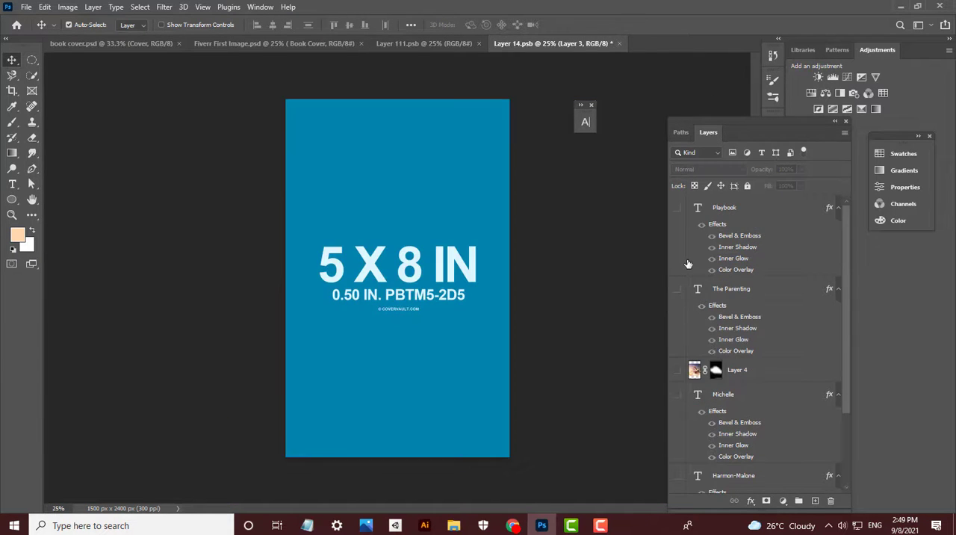
pyautogui.click(763, 204)
pyautogui.scroll(-3, 764, 373)
pyautogui.keyDown('shift'); pyautogui.click(740, 455); pyautogui.keyUp('shift')
pyautogui.hotkey('ctrl', 'g')
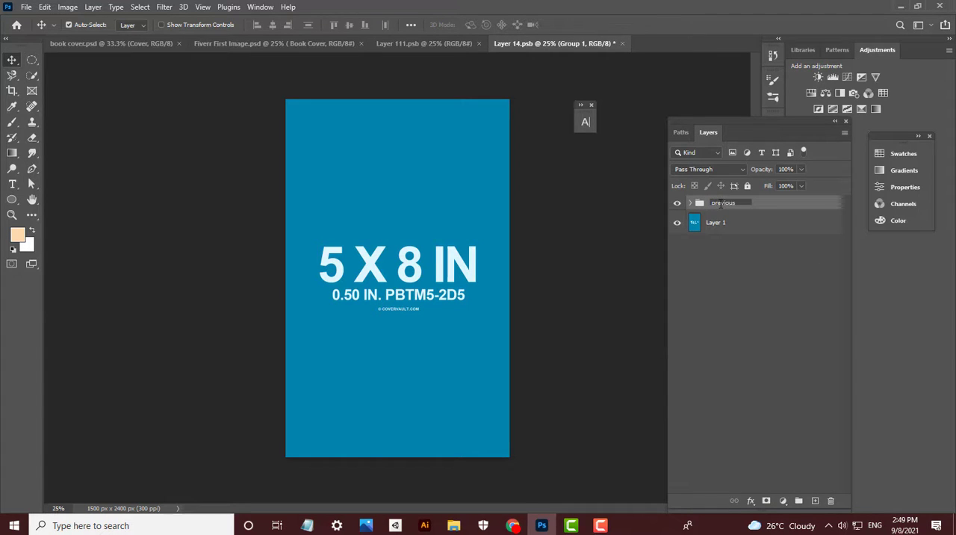
pyautogui.click(761, 203)
# - Paste the Carnivore Diet layers into the cover file, and scale and move them together to fit the page width
pyautogui.hotkey('ctrl', 'v')
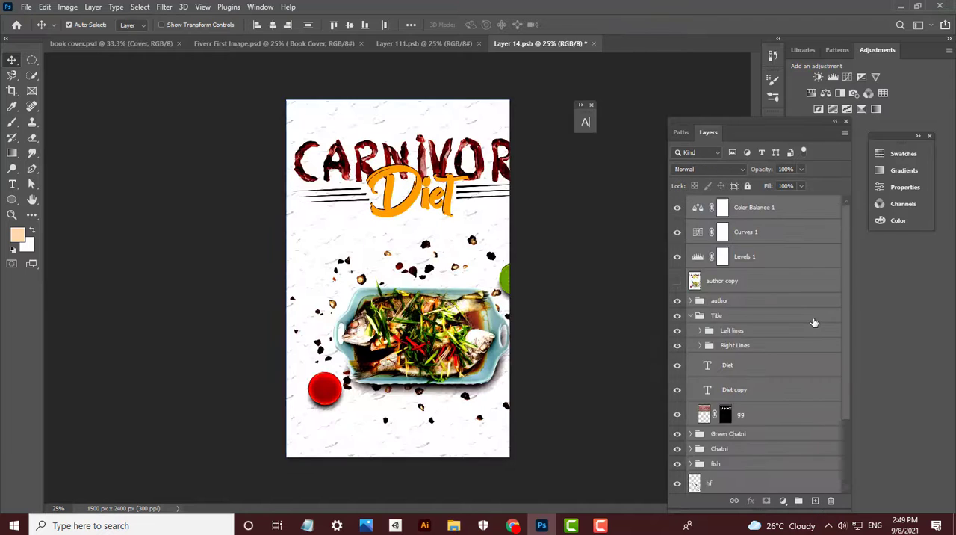
pyautogui.scroll(-3, 813, 324)
pyautogui.scroll(3, 814, 325)
pyautogui.hotkey('ctrl', 't')
pyautogui.moveTo(464, 100); pyautogui.dragTo(510, 185)
pyautogui.moveTo(545, 260); pyautogui.dragTo(506, 173)
pyautogui.moveTo(623, 415); pyautogui.dragTo(663, 426)
pyautogui.press('Return')
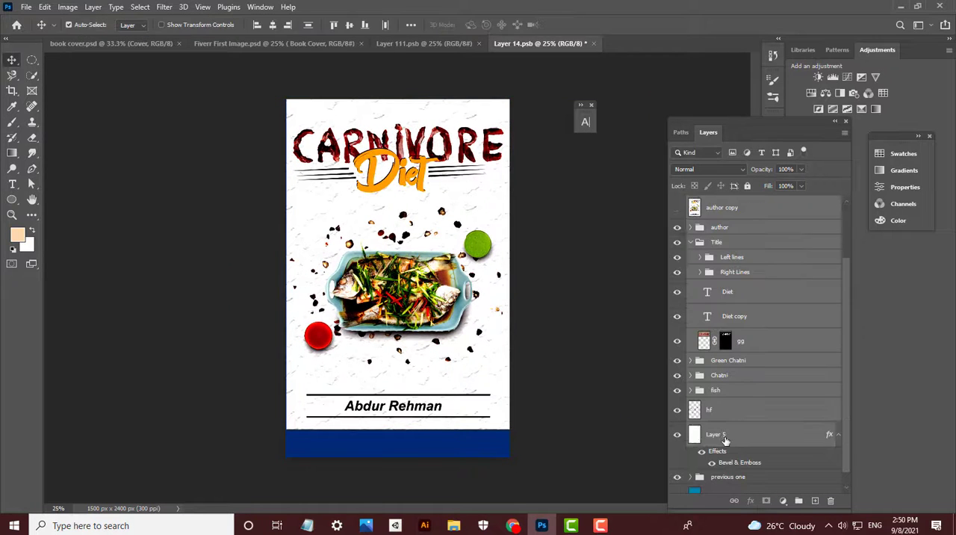
# - Select the uncovered blue strip below the artwork on Layer 5 with the Rectangular Marquee tool
pyautogui.press('m')
pyautogui.moveTo(269, 478); pyautogui.dragTo(535, 395)
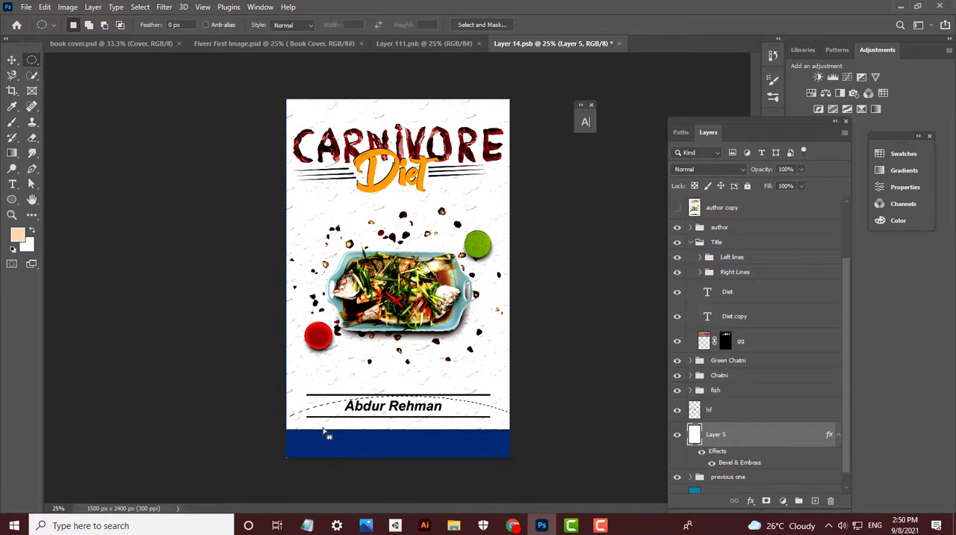
pyautogui.rightClick(31, 64)
pyautogui.click(78, 59)
pyautogui.moveTo(261, 478); pyautogui.dragTo(754, 428)
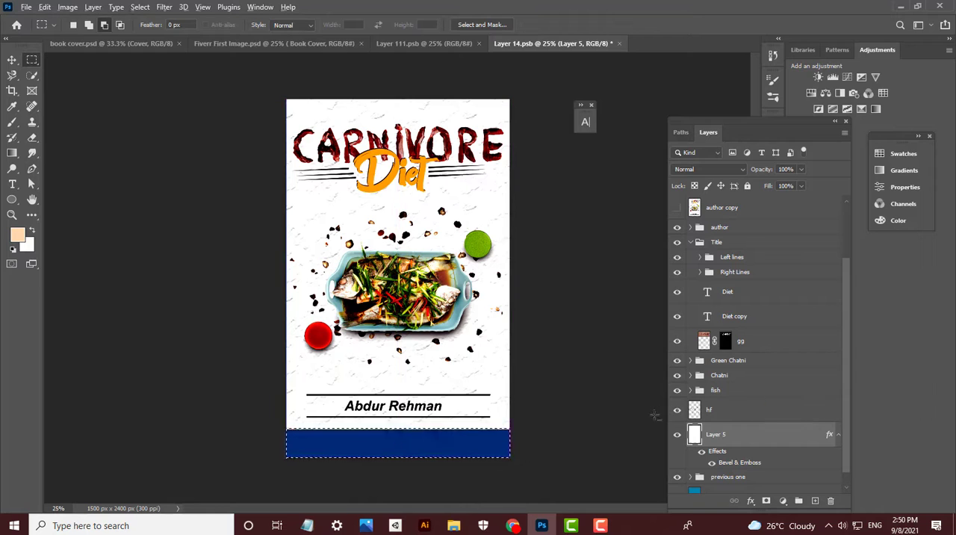
# - Try filling the selected strip on Layer 5 with the peach foreground color, and undo the fill
pyautogui.hotkey('alt', 'BackSpace')
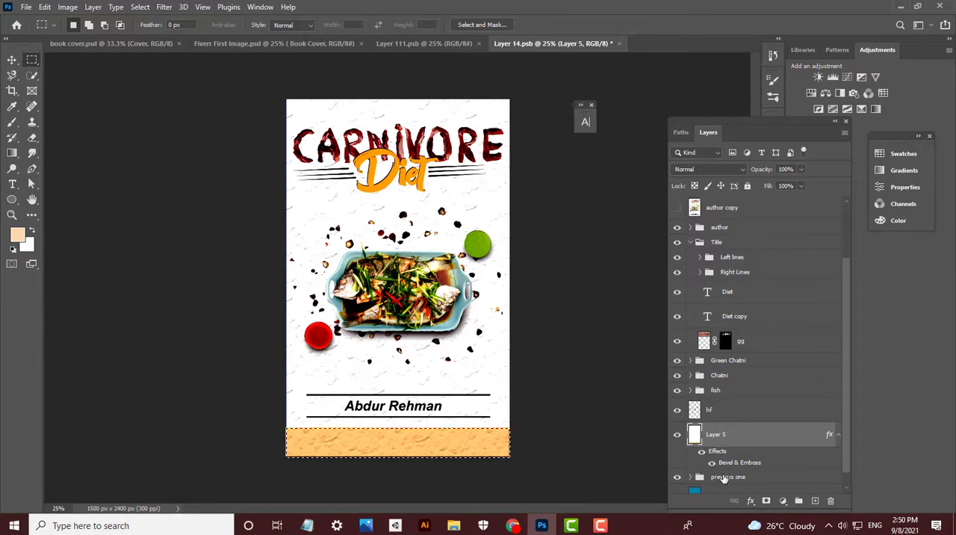
pyautogui.hotkey('ctrl', 'i')
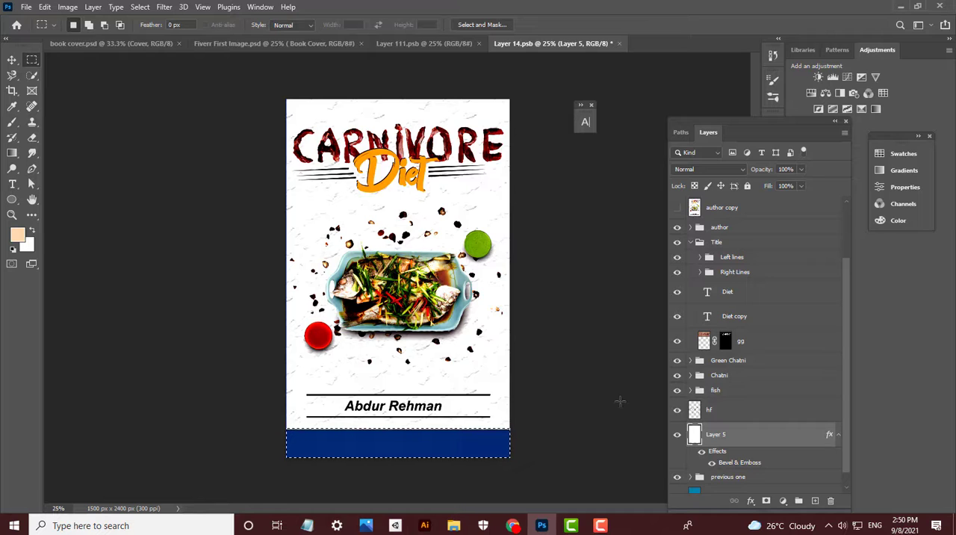
# - Fill the selected strip on Layer 5 with the white background color and clear the selection
pyautogui.press('Delete')
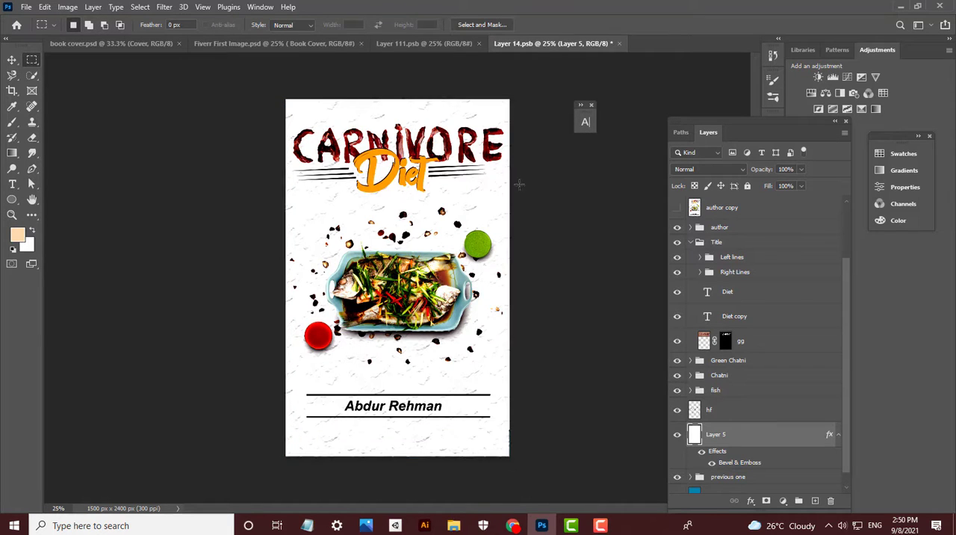
pyautogui.press('v')
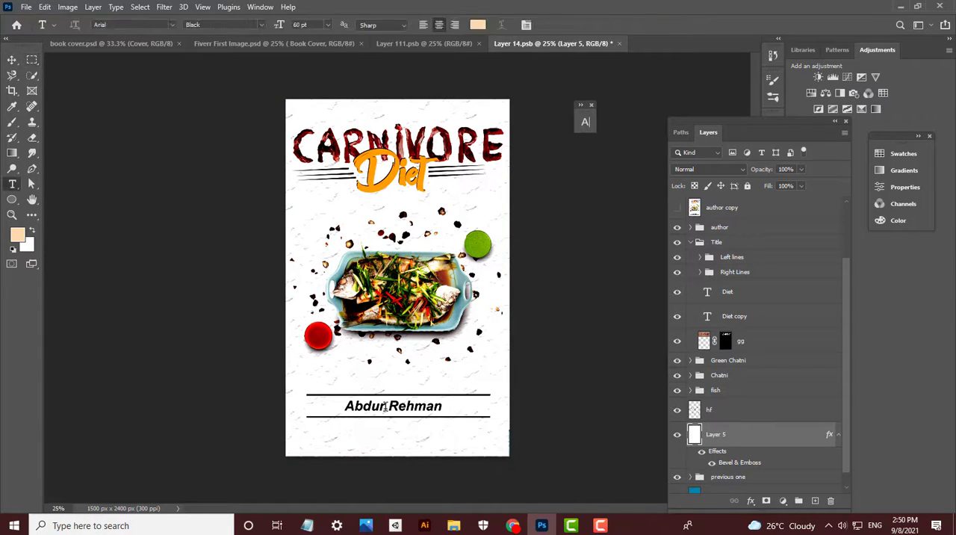
# - Check the title on the Fiverr order page in the browser, and in Photoshop replace the orange Diet text with Method
pyautogui.click(513, 525)
pyautogui.click(66, 8)
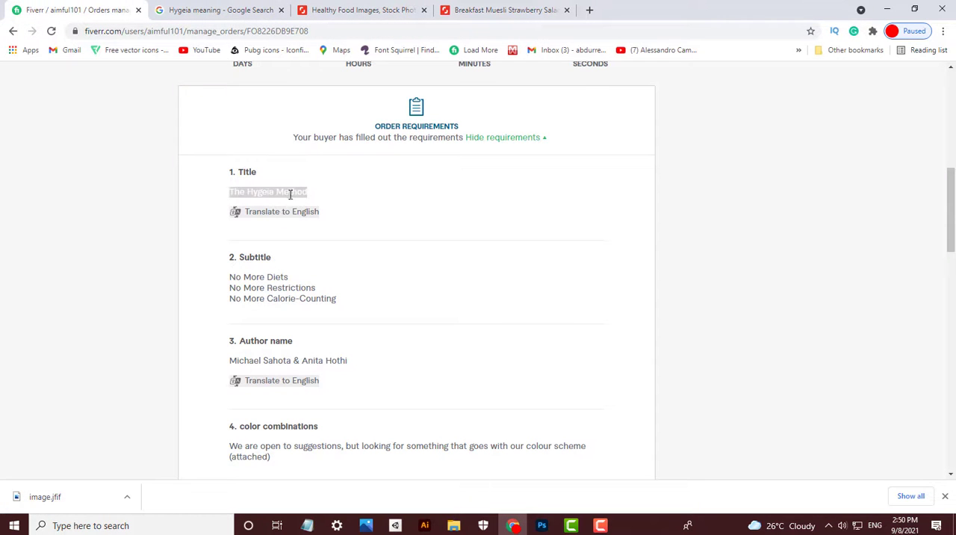
pyautogui.click(542, 525)
pyautogui.press('t')
pyautogui.click(376, 178)
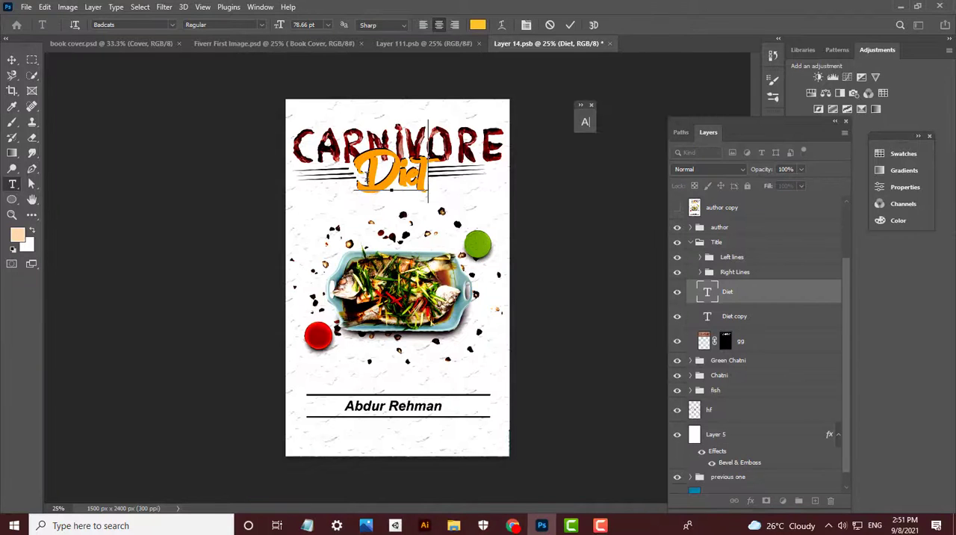
pyautogui.hotkey('ctrl', 'a')
pyautogui.write('Method')
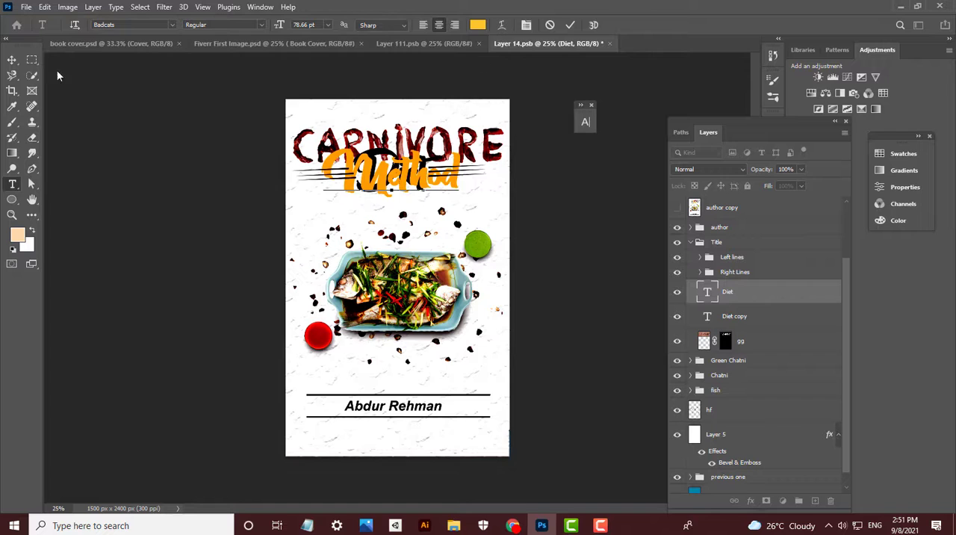
pyautogui.write('M')
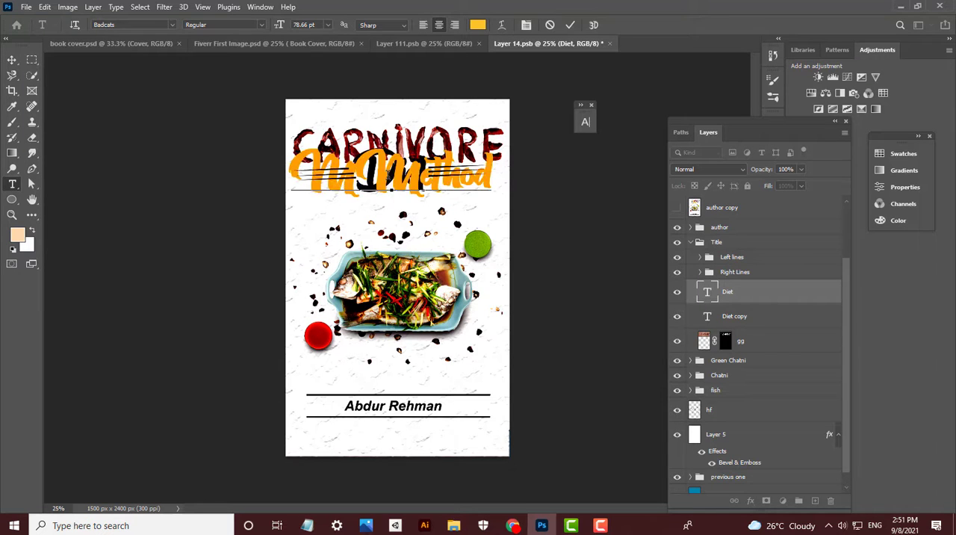
pyautogui.press('BackSpace')
pyautogui.write('M')
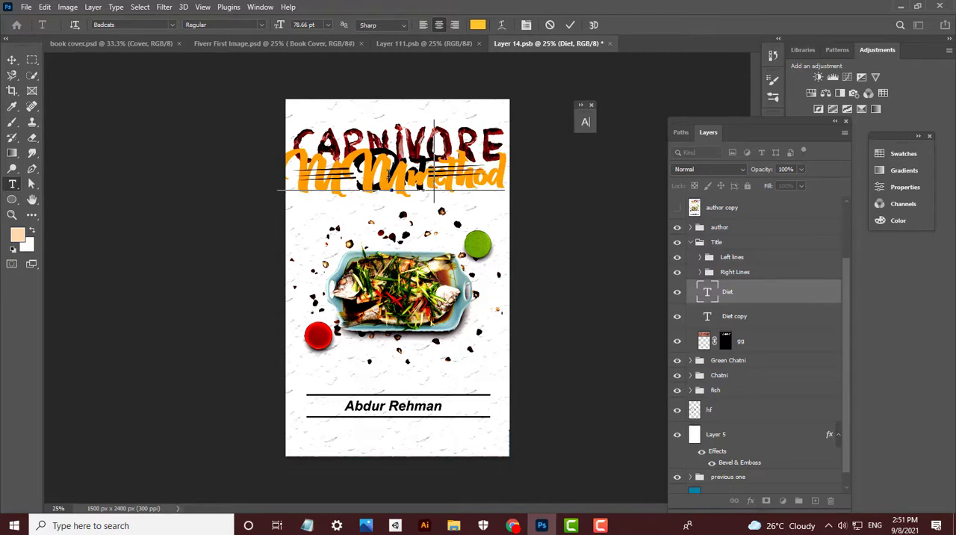
pyautogui.press('BackSpace')
pyautogui.click(10, 64)
# - Delete the black Diet copy text behind the title, and scale the Method text down to fit between the lines
pyautogui.hotkey('ctrl', 't')
pyautogui.moveTo(391, 122)
pyautogui.mouseDown()
pyautogui.moveTo(415, 167)
pyautogui.moveTo(393, 132)
pyautogui.mouseUp()
pyautogui.click(375, 190)
pyautogui.press('Delete')
pyautogui.hotkey('ctrl', 't')
pyautogui.moveTo(395, 170); pyautogui.dragTo(390, 168)
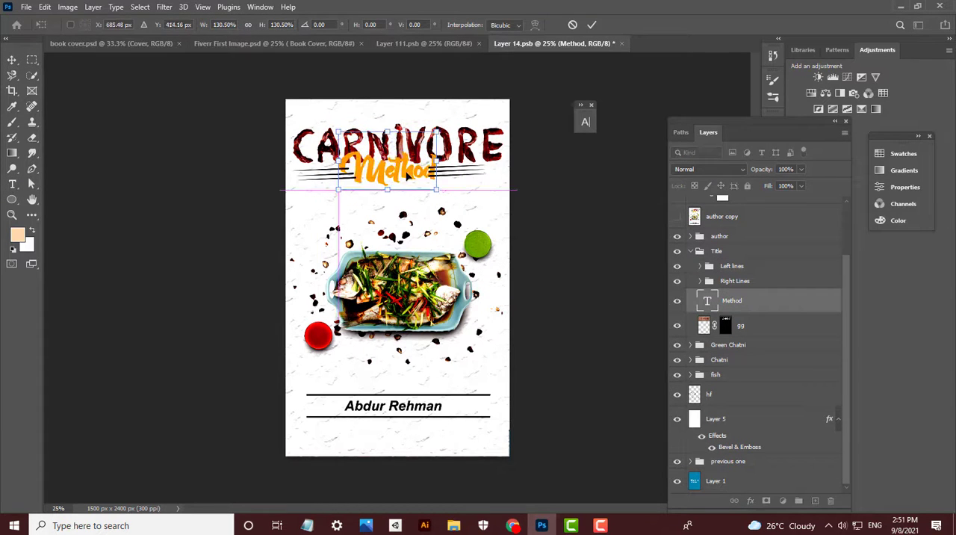
pyautogui.press('Return')
# - Move the Right Lines and Left lines groups outward, center the Method text between them, and save the file
pyautogui.moveTo(458, 177); pyautogui.dragTo(464, 174)
pyautogui.click(736, 283)
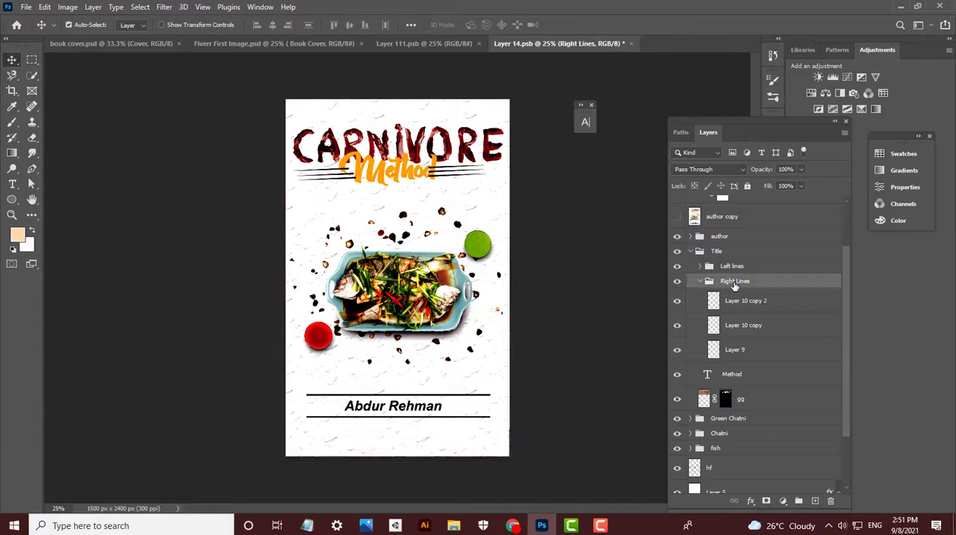
pyautogui.hotkey('ctrl', 't')
pyautogui.press('Return')
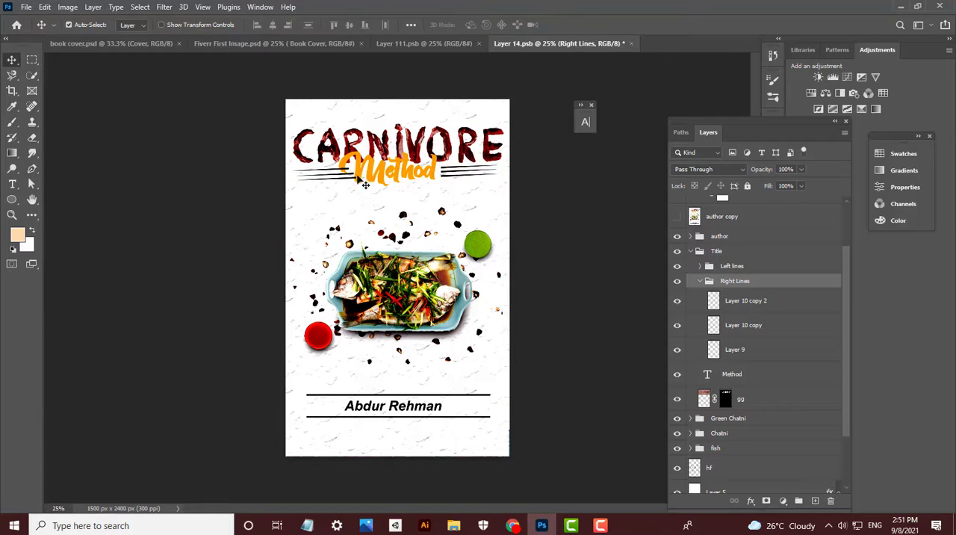
pyautogui.click(732, 374)
pyautogui.click(733, 266)
pyautogui.hotkey('ctrl', 't')
pyautogui.moveTo(342, 178)
pyautogui.mouseDown()
pyautogui.moveTo(328, 183)
pyautogui.moveTo(337, 181)
pyautogui.mouseUp()
pyautogui.press('Return')
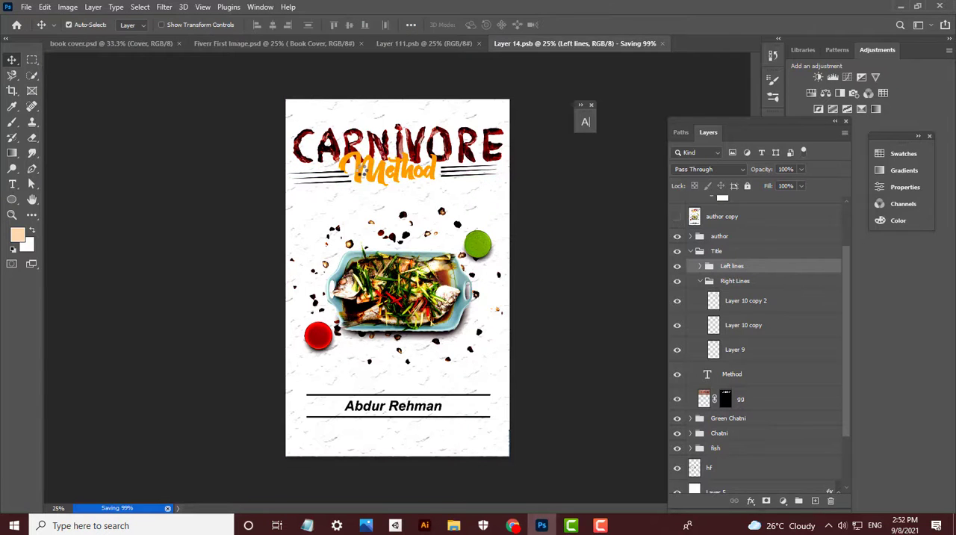
pyautogui.click(371, 182)
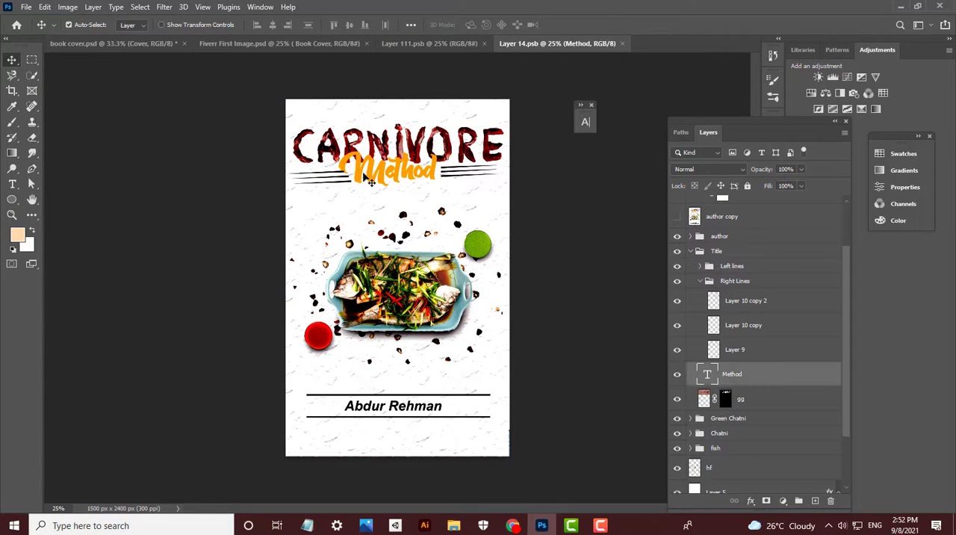
pyautogui.hotkey('ctrl', 's')
# - Switch to the browser and search Shutterstock for "Hygeia text in food"
pyautogui.click(512, 526)
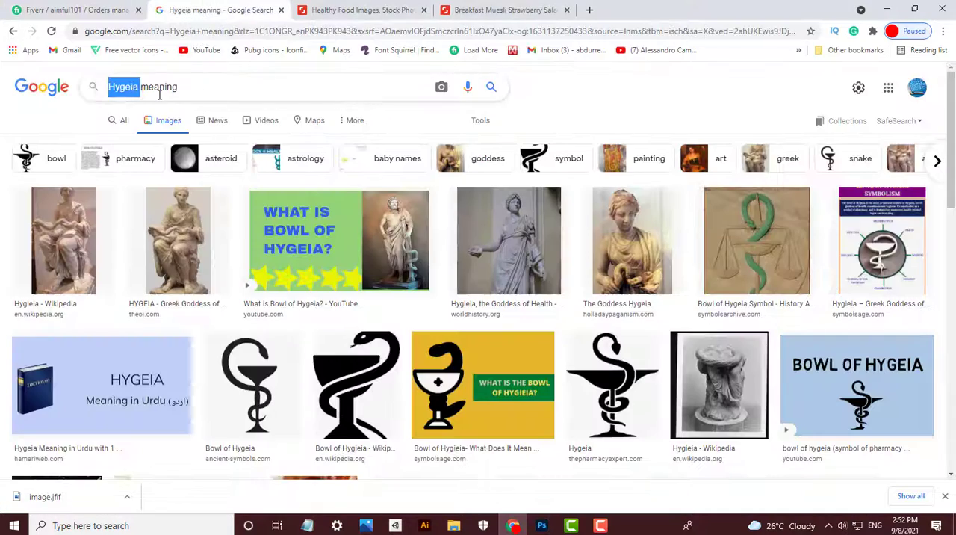
pyautogui.click(362, 10)
pyautogui.click(320, 81)
pyautogui.write('Hygeia')
pyautogui.write('t')
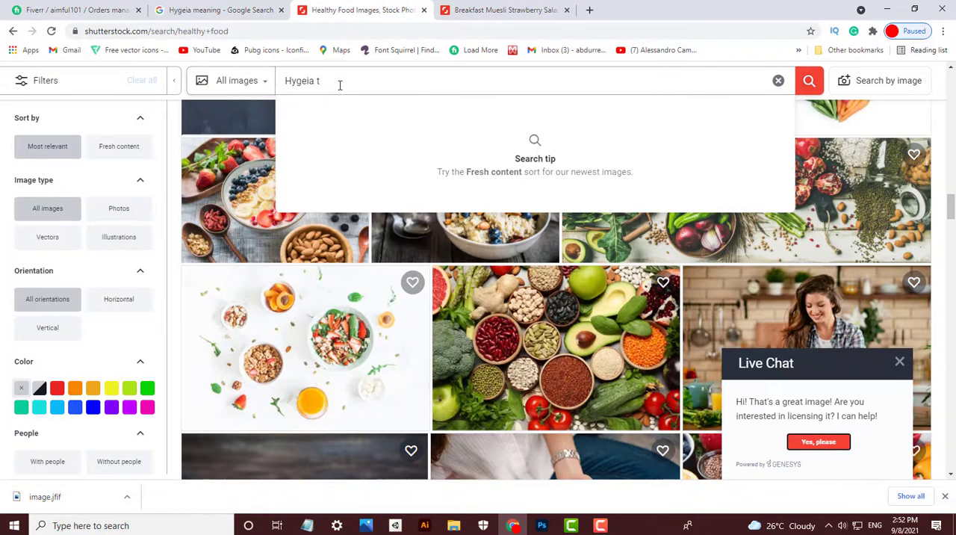
pyautogui.write('ext in ')
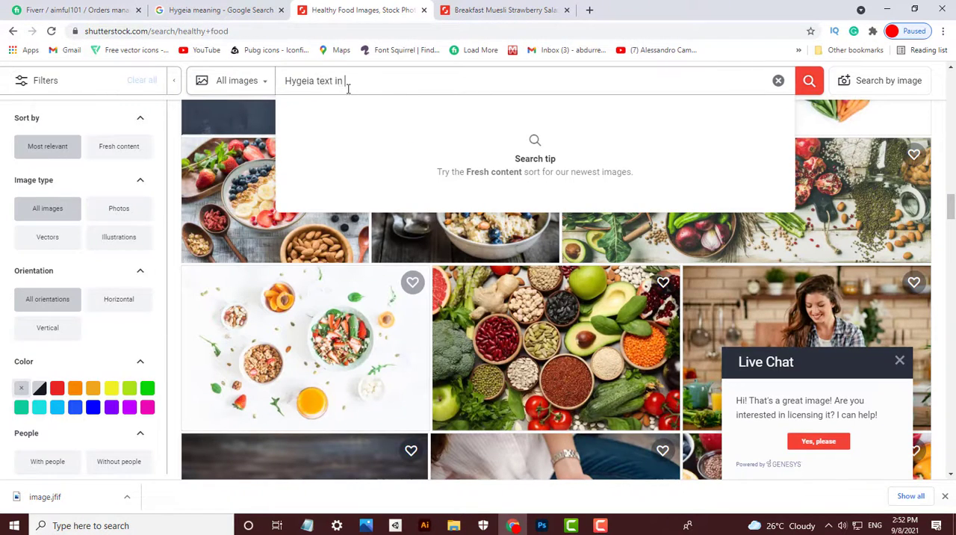
pyautogui.write('food')
pyautogui.press('Return')
# - Search Google for "text in food" in a new tab and open the Pinterest "FOOD & TEXT" ideas board
pyautogui.doubleClick(351, 196)
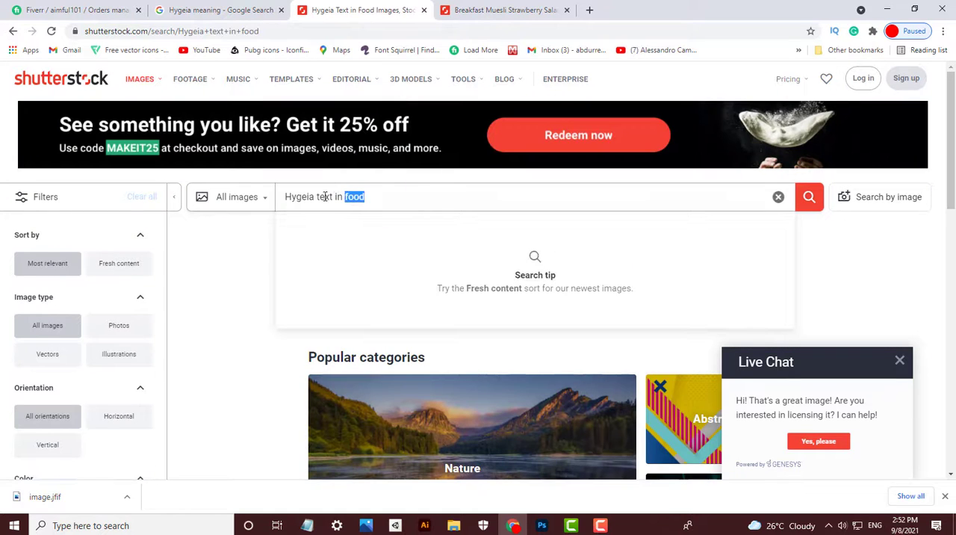
pyautogui.hotkey('ctrl', 'c')
pyautogui.click(589, 10)
pyautogui.hotkey('ctrl', 'v')
pyautogui.press('Return')
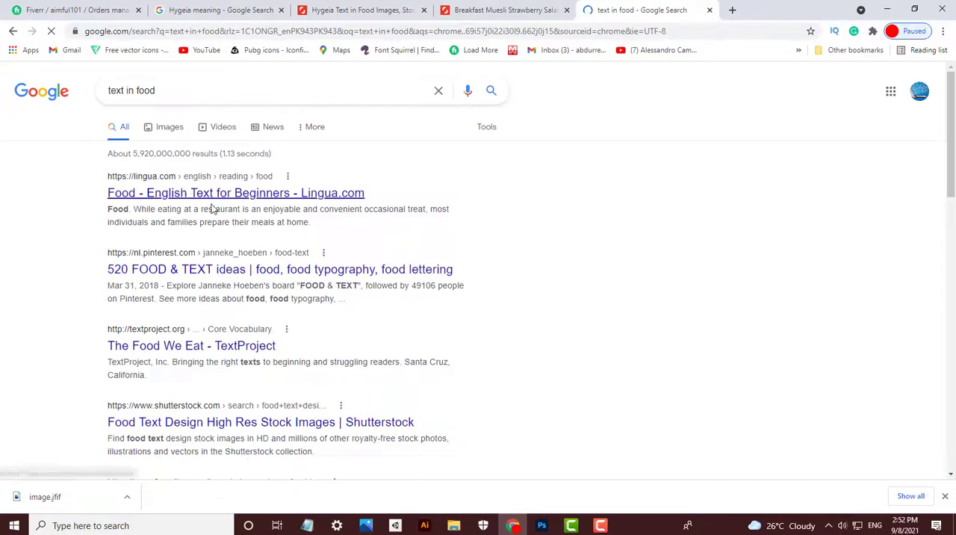
pyautogui.keyDown('ctrl'); pyautogui.click(348, 269); pyautogui.keyUp('ctrl')
pyautogui.click(765, 12)
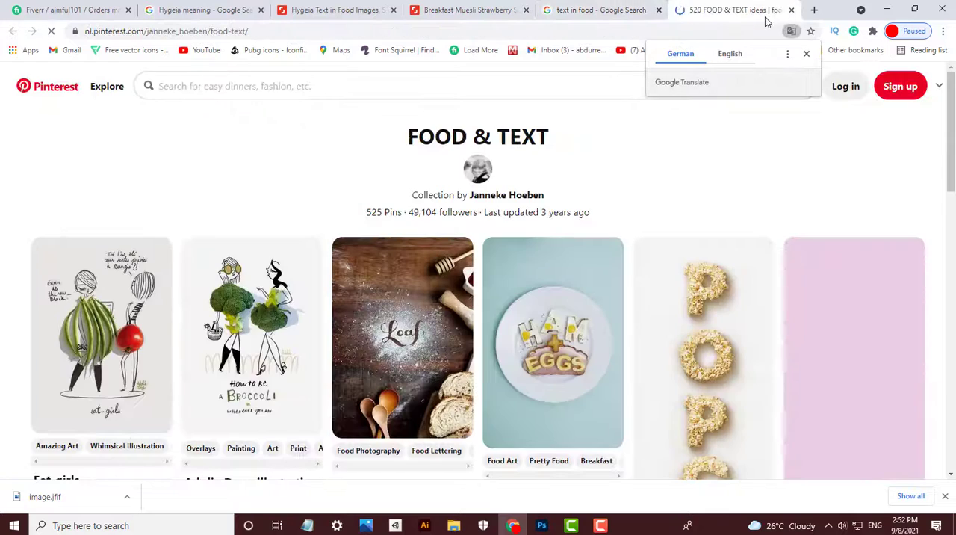
# - Search Pinterest for "Hygeia" and look through the pins
pyautogui.click(417, 80)
pyautogui.hotkey('ctrl', 'v')
pyautogui.hotkey('ctrl', 'a')
pyautogui.press('BackSpace')
pyautogui.click(204, 10)
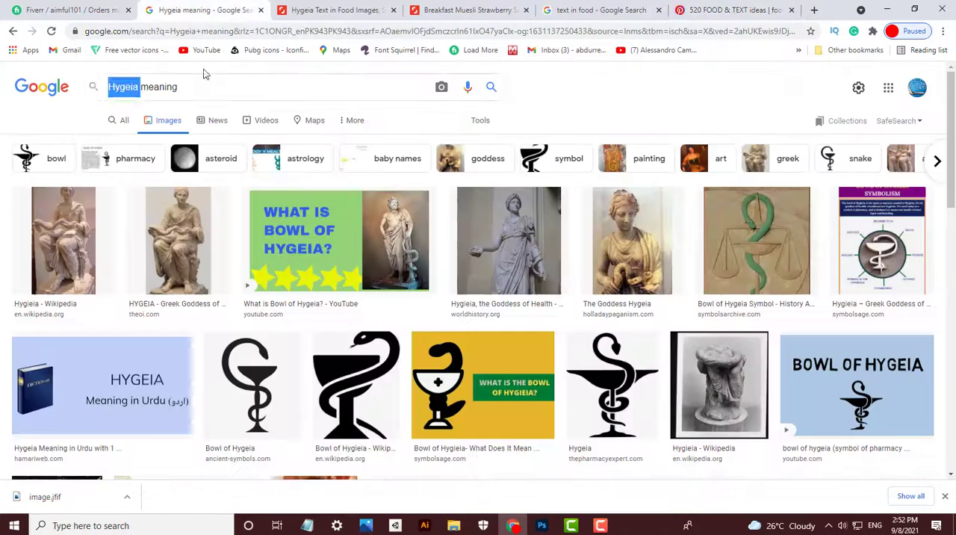
pyautogui.click(755, 9)
pyautogui.click(324, 86)
pyautogui.hotkey('ctrl', 'v')
pyautogui.press('Return')
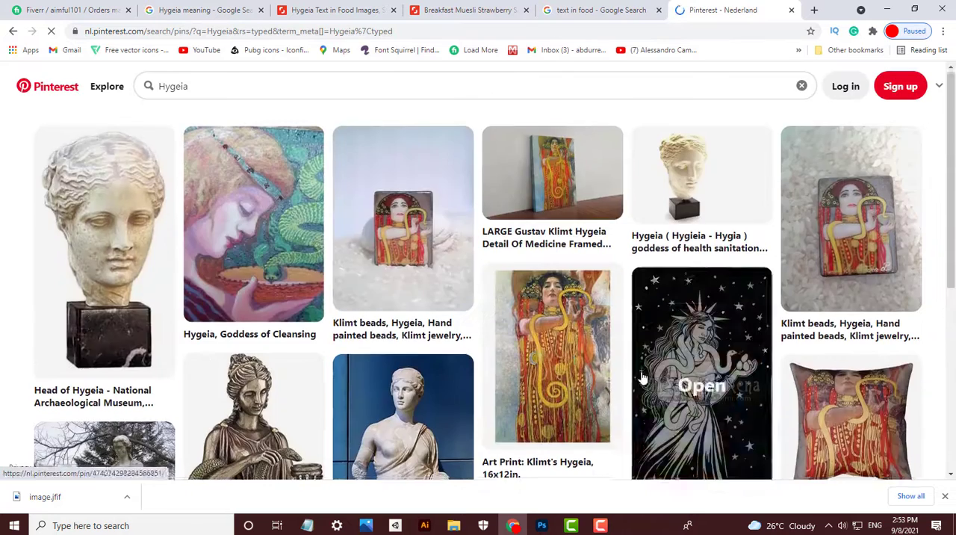
pyautogui.scroll(-5, 643, 358)
pyautogui.scroll(-4, 641, 355)
# - Copy Calorie-Counting from the Fiverr order's subtitle, search Shutterstock for it, and look over the images
pyautogui.click(71, 10)
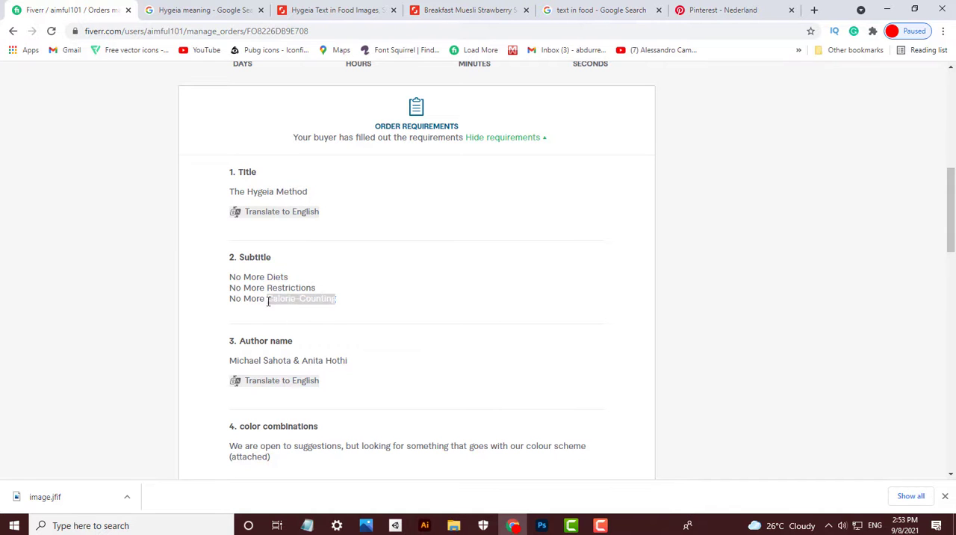
pyautogui.hotkey('ctrl', 'c')
pyautogui.click(336, 9)
pyautogui.moveTo(366, 197); pyautogui.dragTo(282, 196)
pyautogui.hotkey('ctrl', 'v')
pyautogui.press('Return')
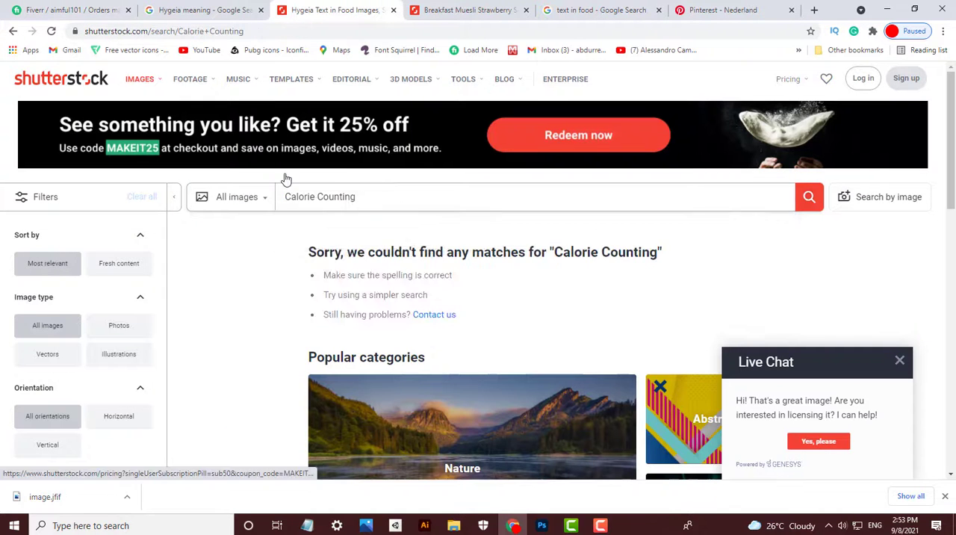
pyautogui.scroll(-2, 538, 281)
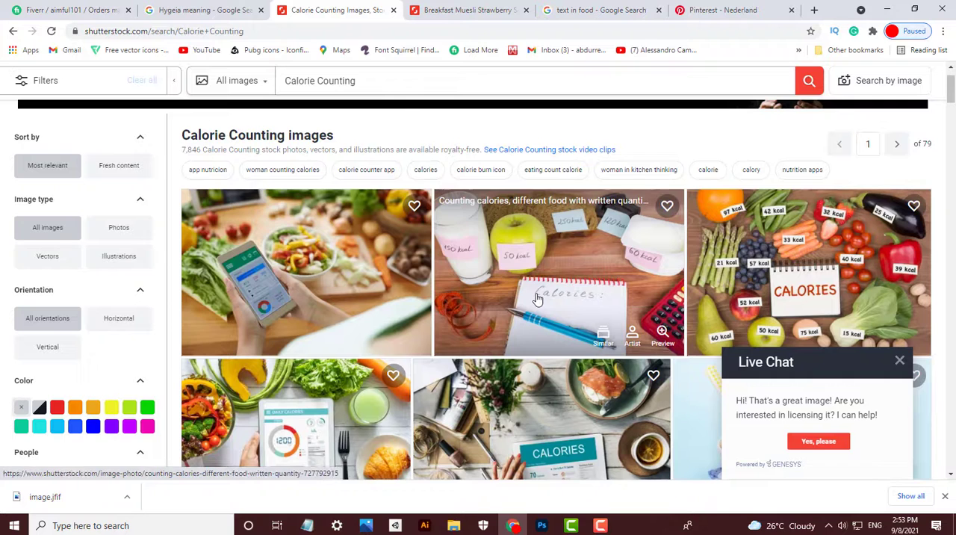
# - Return to the cover in Photoshop, and delete the fish dish and the scattered spices on layer hf
pyautogui.moveTo(542, 525)
pyautogui.click(508, 482)
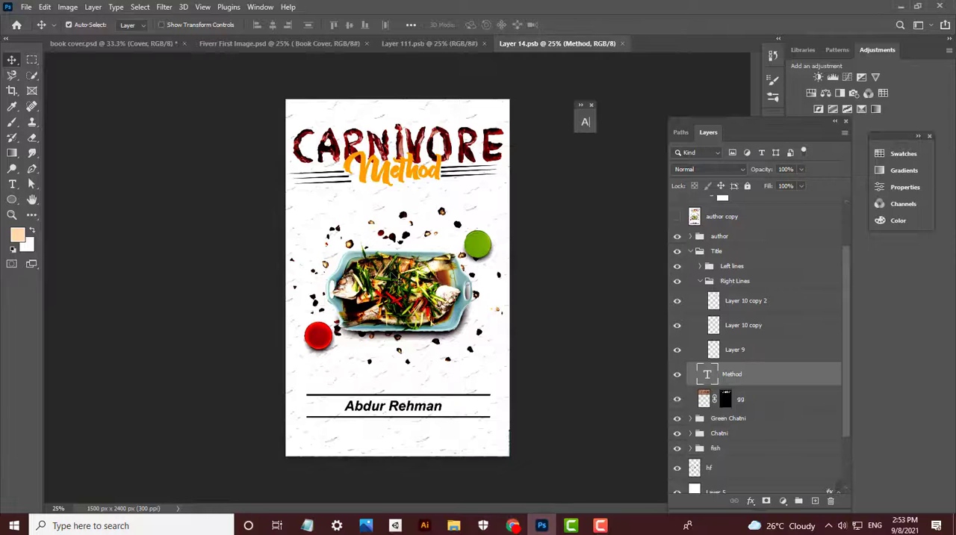
pyautogui.click(400, 306)
pyautogui.press('Delete')
pyautogui.press('Delete')
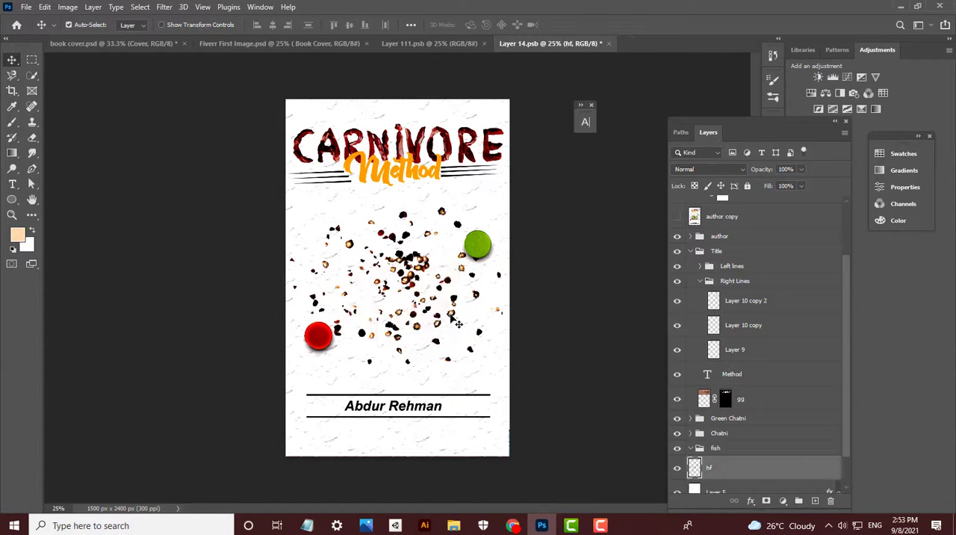
# - Delete the green and red chutney bowls from the cover together with their shadows
pyautogui.press('Delete')
pyautogui.click(479, 245)
pyautogui.press('Delete')
pyautogui.click(320, 338)
pyautogui.press('Delete')
pyautogui.press('Delete')
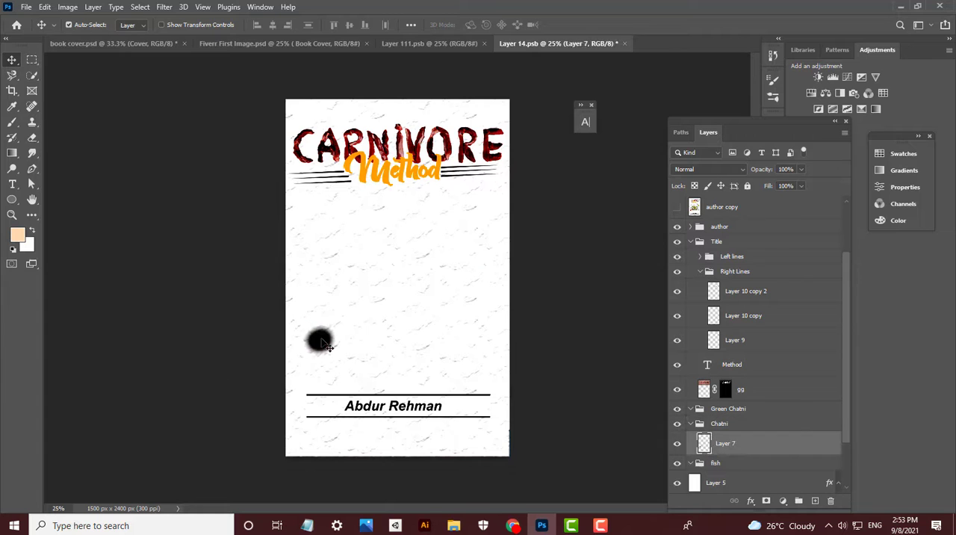
pyautogui.click(321, 340)
pyautogui.press('Delete')
# - Open image.jfif, close Layer 111.psb, and bring the food photo to the front
pyautogui.hotkey('ctrl', 'o')
pyautogui.press('Escape')
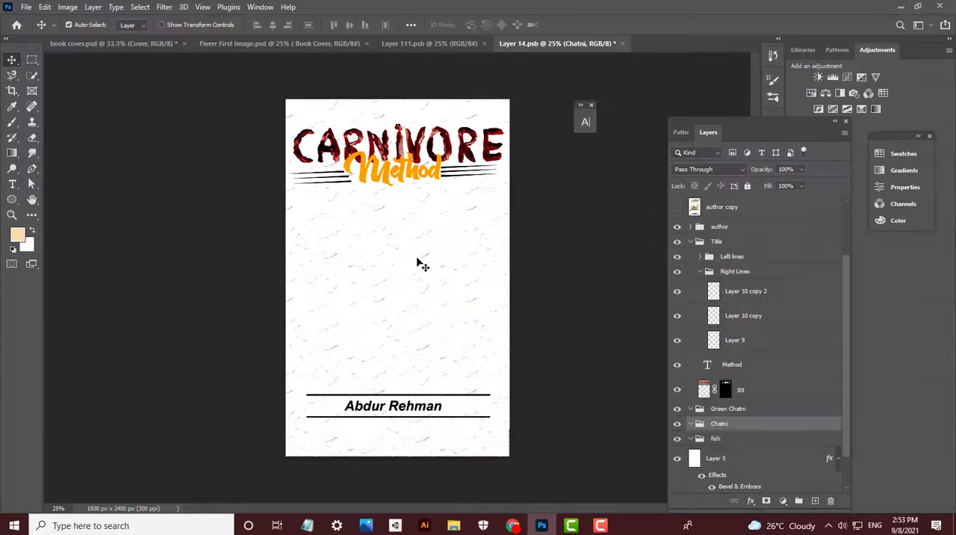
pyautogui.click(452, 45)
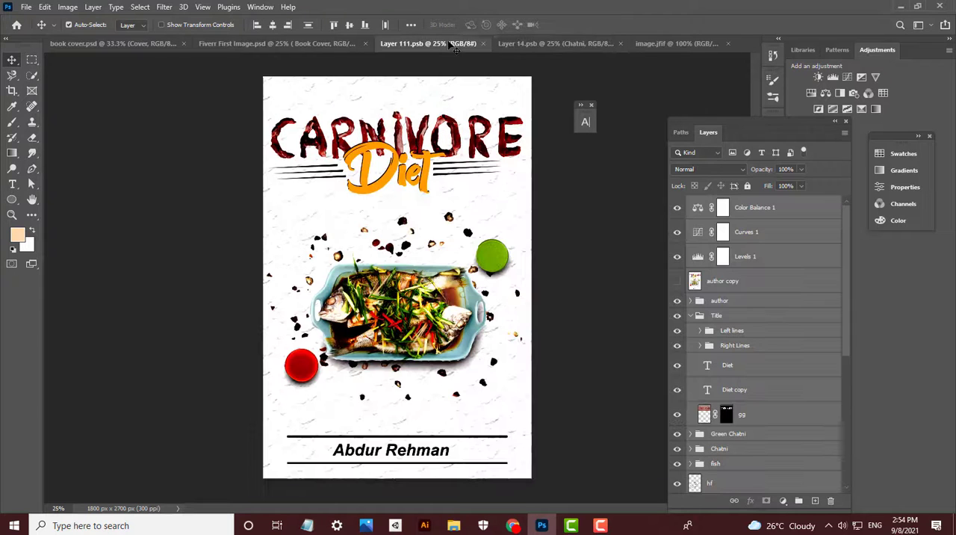
pyautogui.click(483, 43)
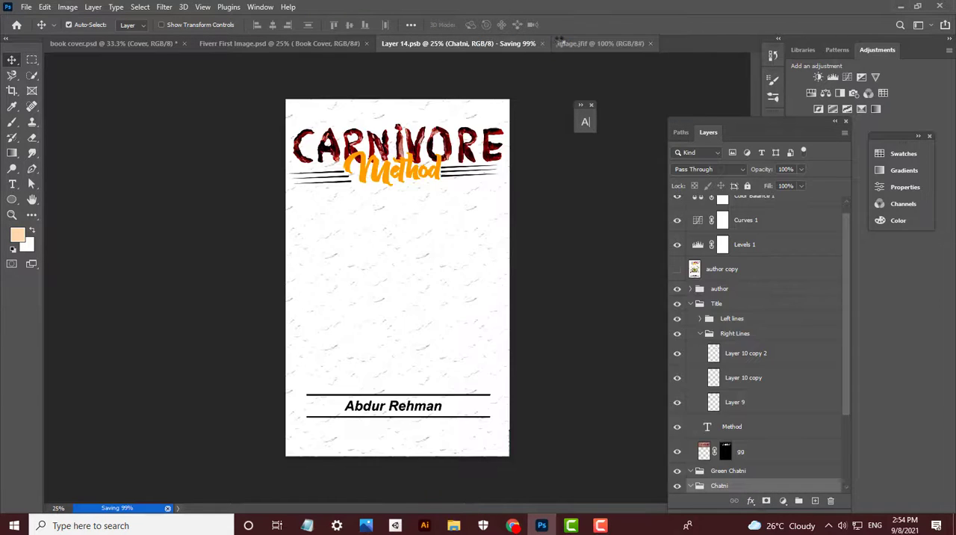
pyautogui.click(561, 44)
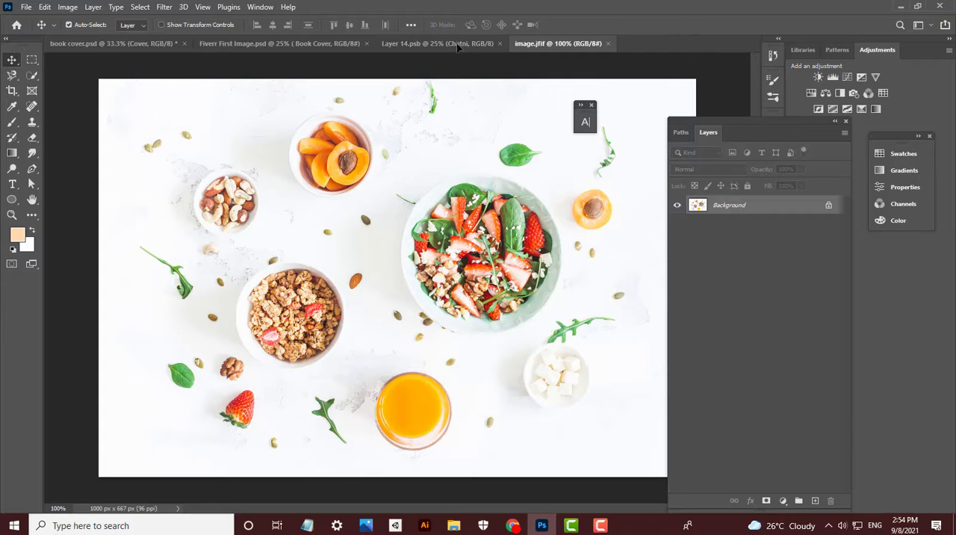
# - Copy the food photo into Layer 14.psb, and scale it to the page width below the title
pyautogui.moveTo(457, 47); pyautogui.dragTo(395, 290)
pyautogui.hotkey('ctrl', 't')
pyautogui.moveTo(394, 227); pyautogui.dragTo(419, 183)
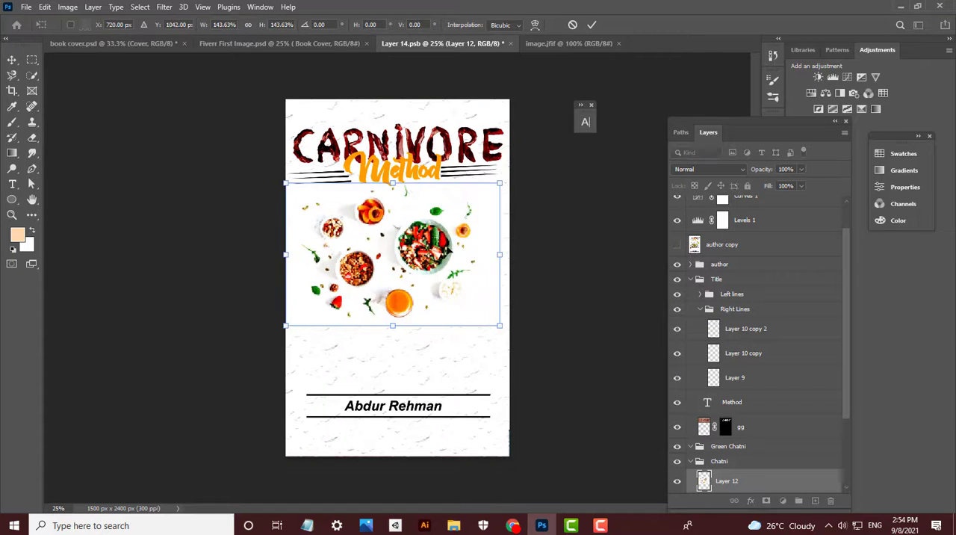
pyautogui.moveTo(447, 244); pyautogui.dragTo(449, 266)
pyautogui.press('Return')
# - Try selecting the food photo's white background with the Magic Wand tool, and clear the selection
pyautogui.hotkey('ctrl', '+')
pyautogui.hotkey('ctrl', '+')
pyautogui.hotkey('ctrl', '+')
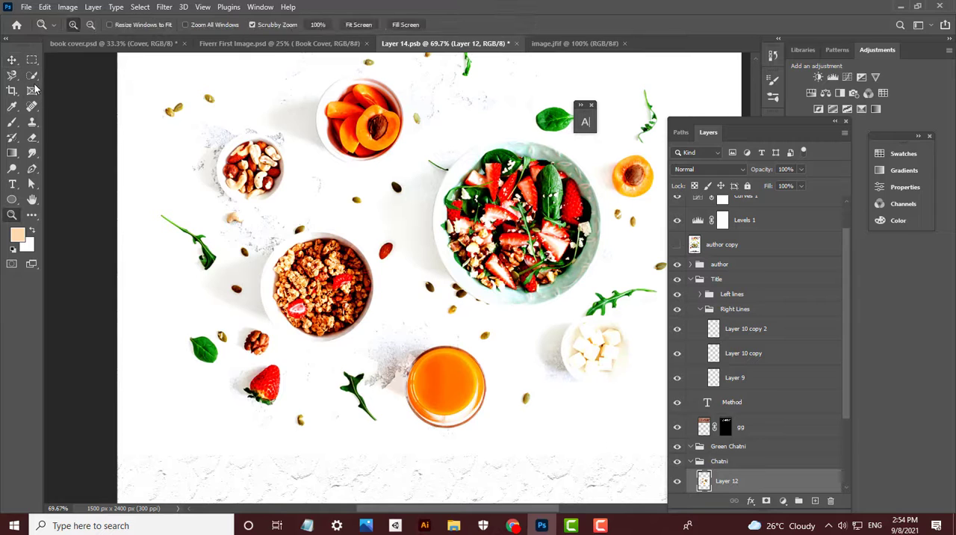
pyautogui.moveTo(33, 76); pyautogui.dragTo(63, 82)
pyautogui.click(99, 98)
pyautogui.click(294, 381)
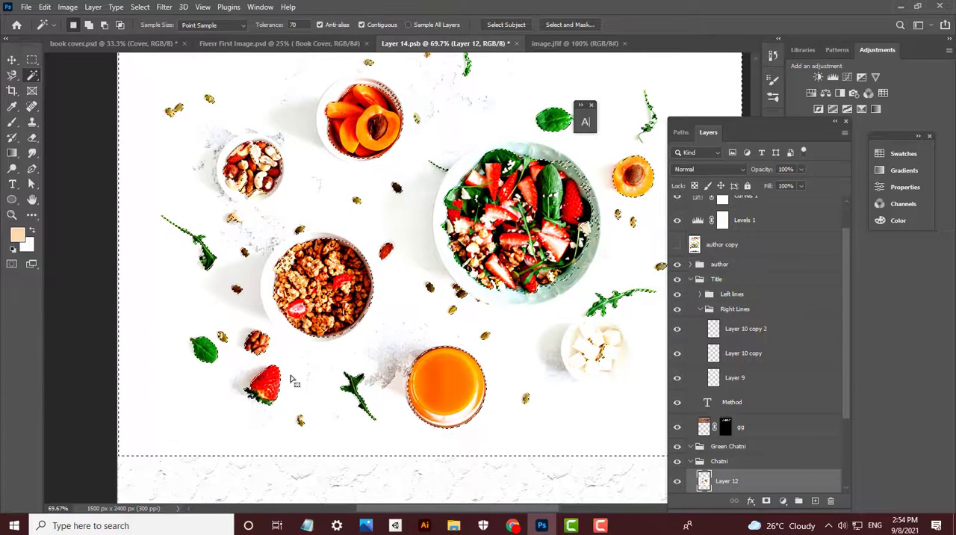
pyautogui.scroll(-4, 296, 374)
pyautogui.hotkey('ctrl', 'd')
# - Set the Magic Wand tolerance to 40 and select the white background of the food photo on Layer 12
pyautogui.click(294, 24)
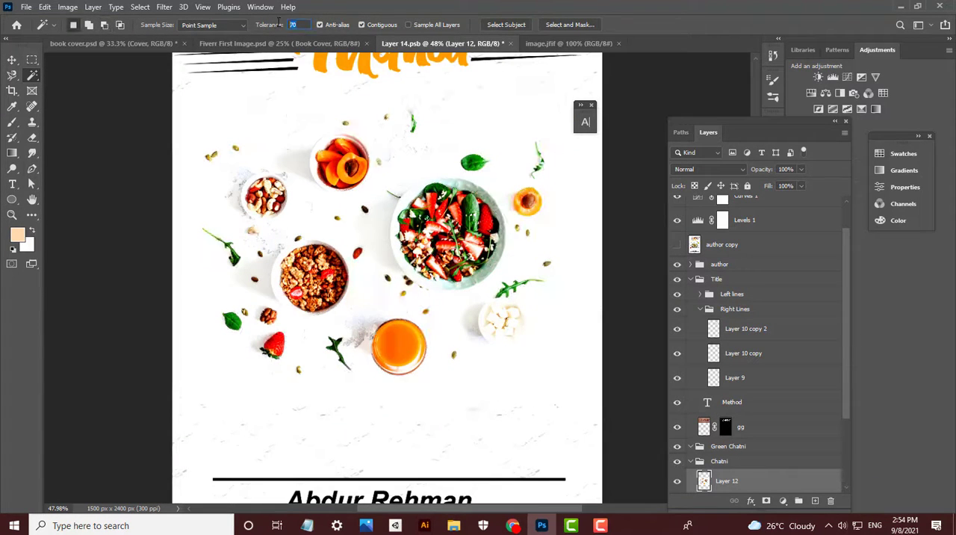
pyautogui.click(195, 197)
pyautogui.scroll(4, 298, 260)
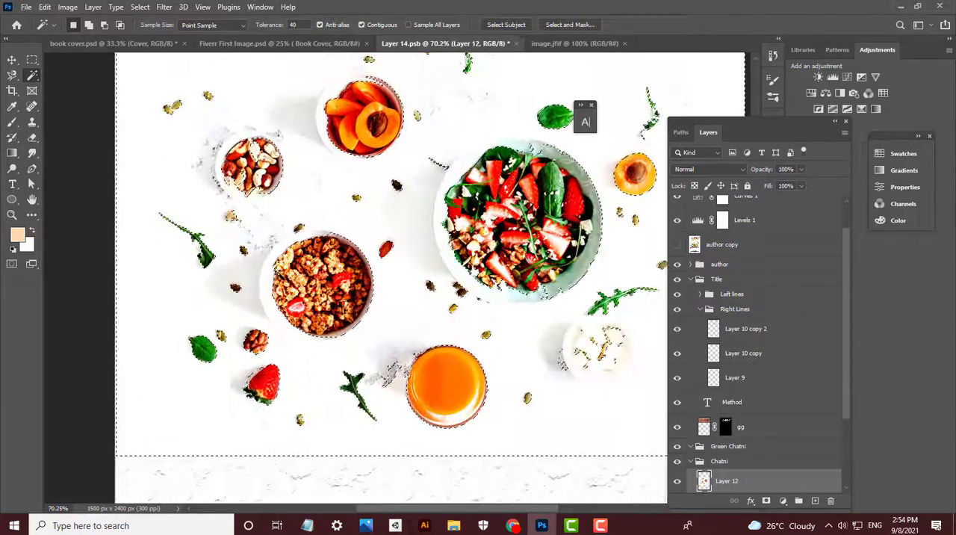
# - Try removing the selected white background from the food photo on Layer 12, and undo the removal
pyautogui.hotkey('ctrl', 'd')
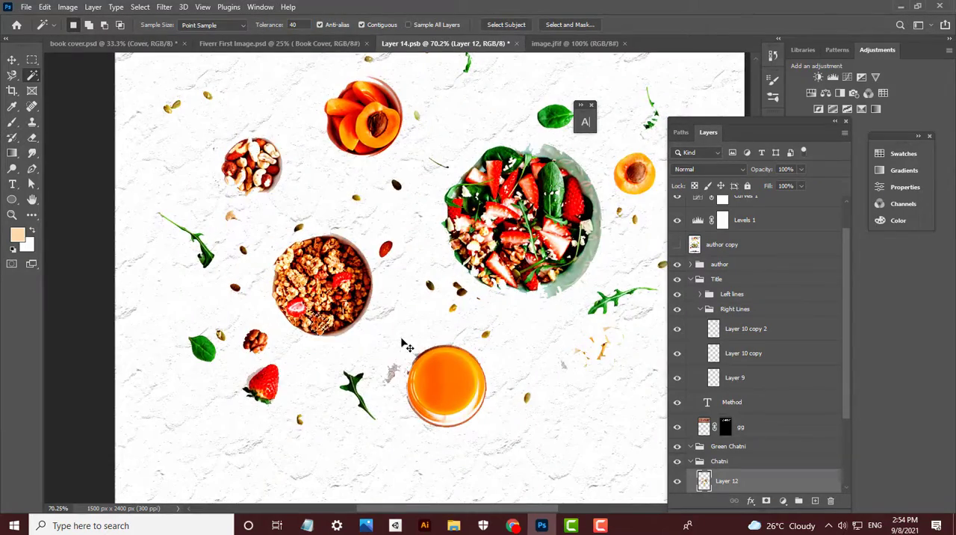
pyautogui.hotkey('ctrl', 'z')
pyautogui.hotkey('ctrl', 'z')
pyautogui.click(167, 298)
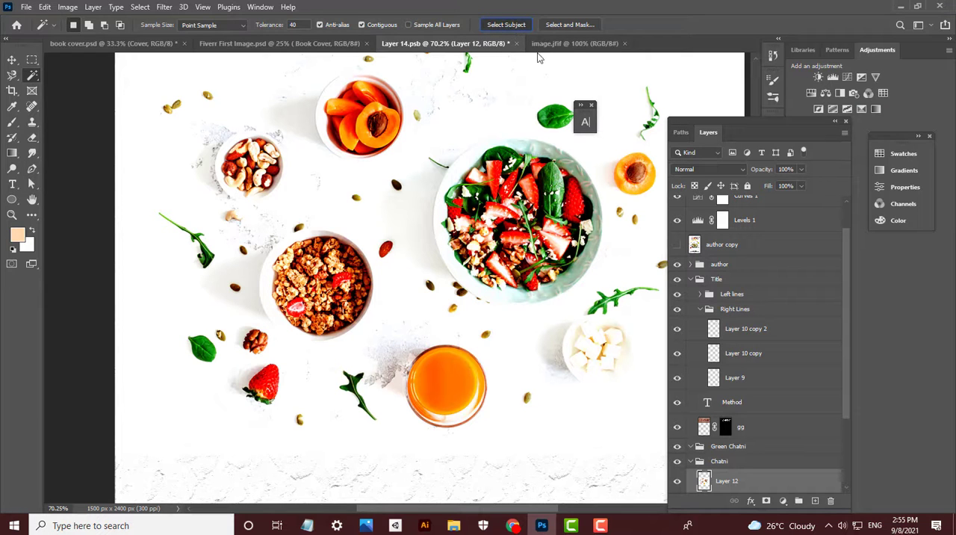
# - Switch to Chrome, search Shutterstock for "health items", and browse the results
pyautogui.click(513, 525)
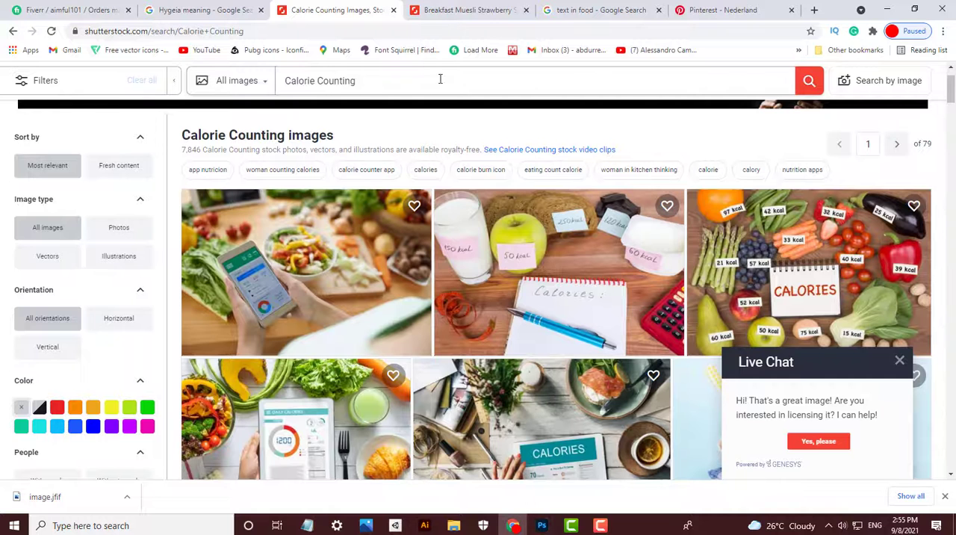
pyautogui.write('health items')
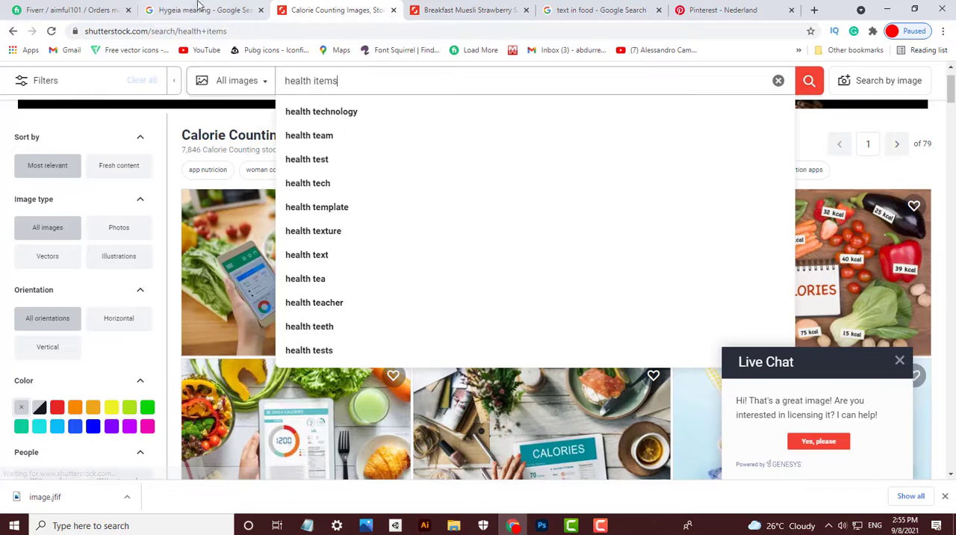
pyautogui.press('Return')
pyautogui.scroll(-6, 483, 303)
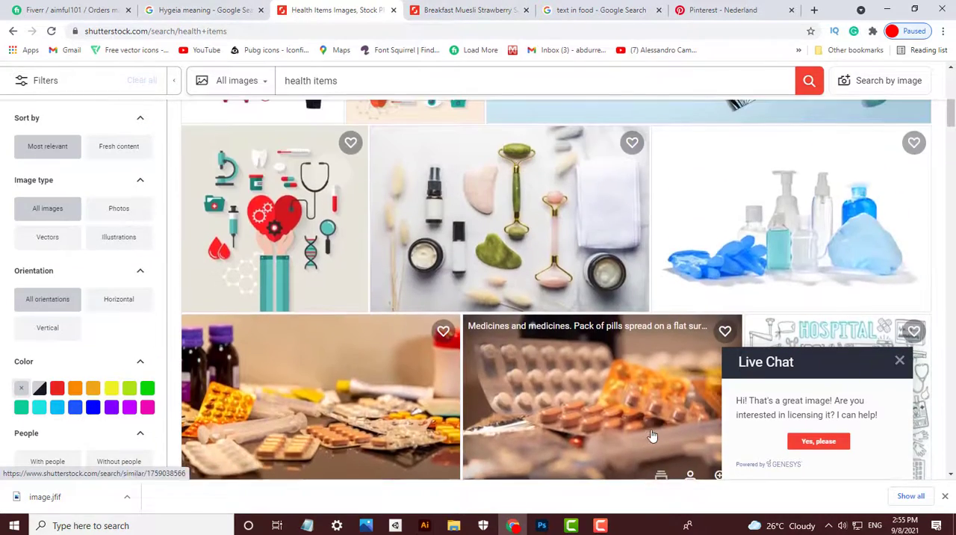
pyautogui.scroll(-5, 653, 435)
# - Check the subtitle in the Fiverr order requirements and the breakfast photo page, and search Shutterstock for "junk fruit"
pyautogui.click(71, 10)
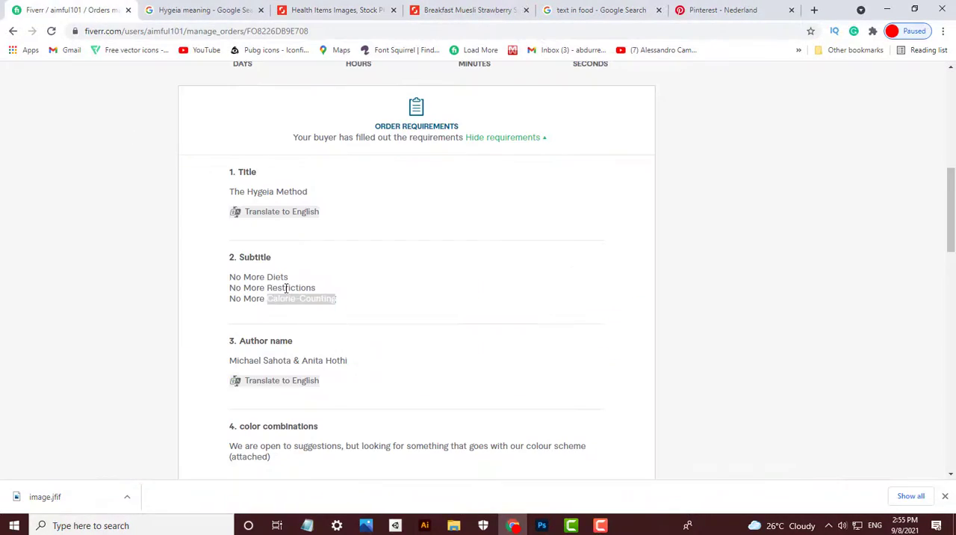
pyautogui.click(463, 10)
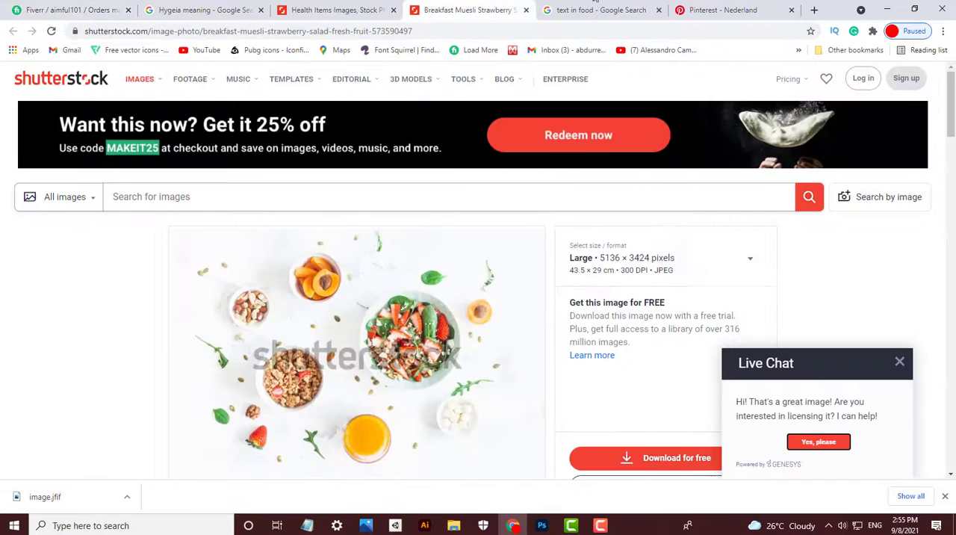
pyautogui.click(293, 7)
pyautogui.write('junk fruit')
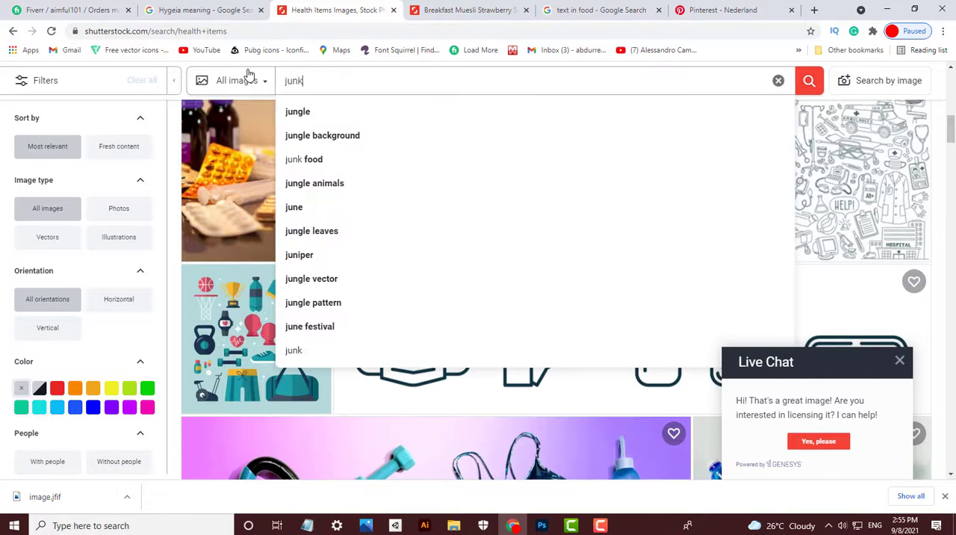
pyautogui.press('Return')
pyautogui.scroll(-1, 627, 225)
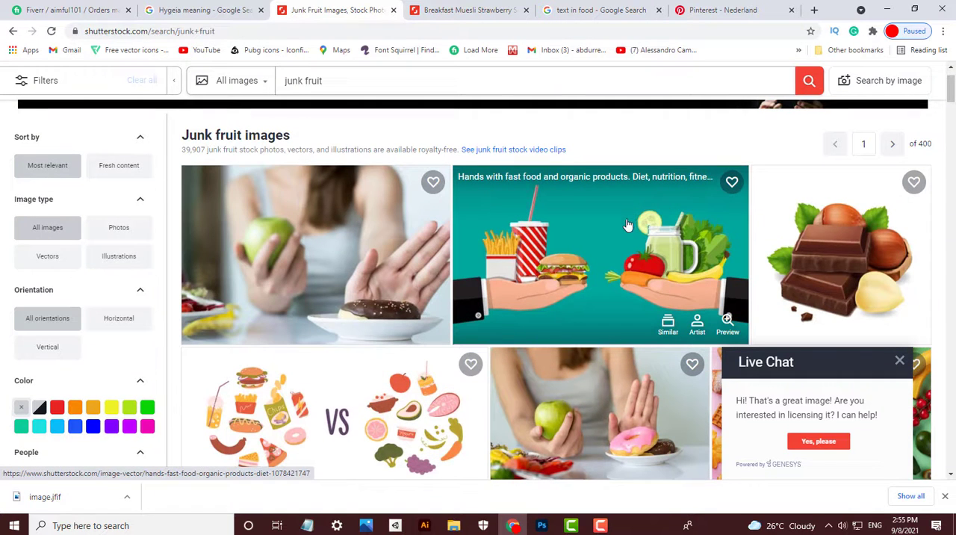
# - Open the vector of hands holding fast food and organic products from the results, and copy its image address
pyautogui.click(618, 276)
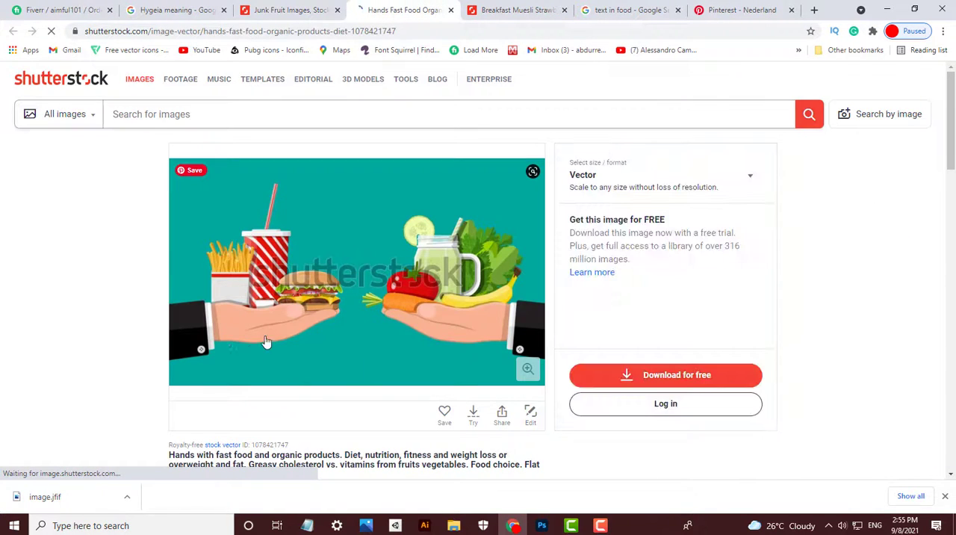
pyautogui.rightClick(425, 279)
pyautogui.click(487, 317)
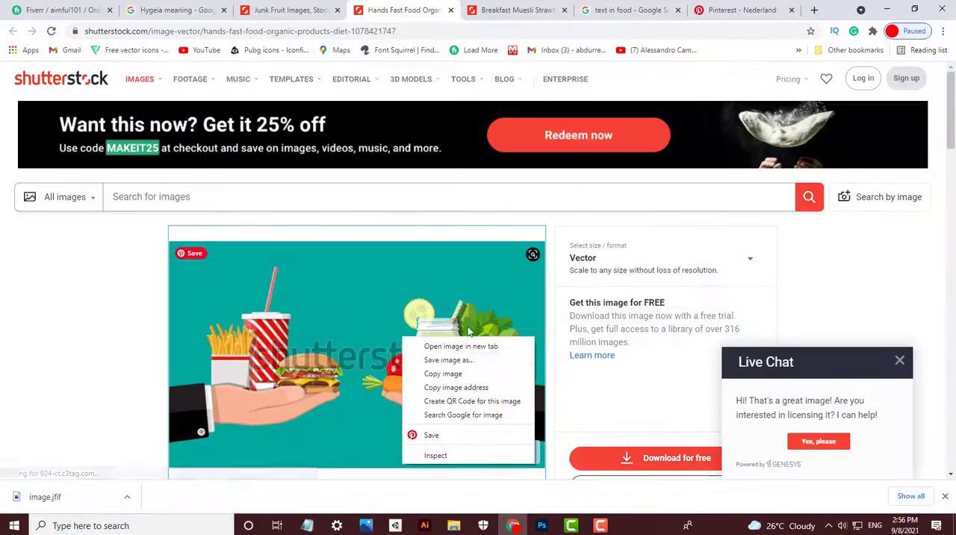
pyautogui.click(445, 357)
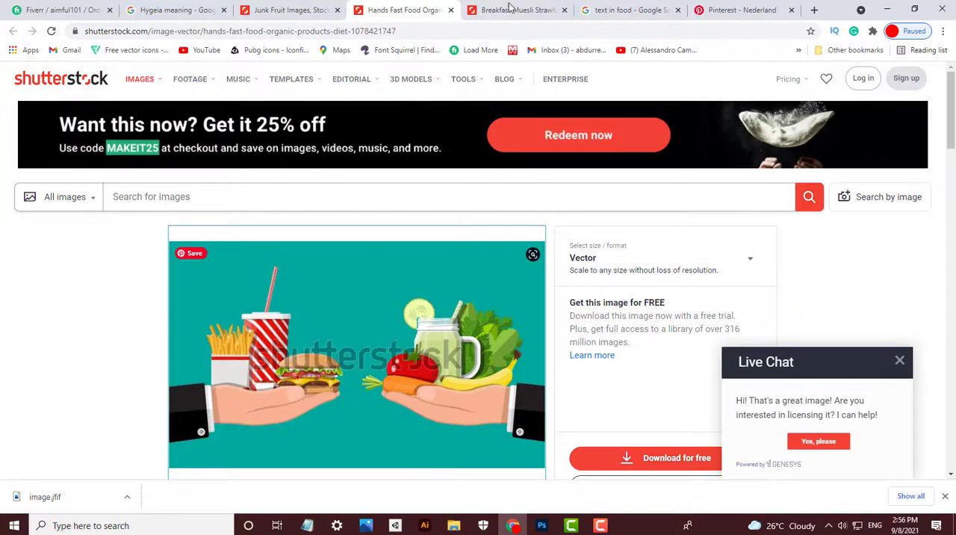
# - Close the breakfast photo and Pinterest pages, and open nohat.cc in a new browser tab
pyautogui.click(566, 10)
pyautogui.click(678, 10)
pyautogui.click(701, 10)
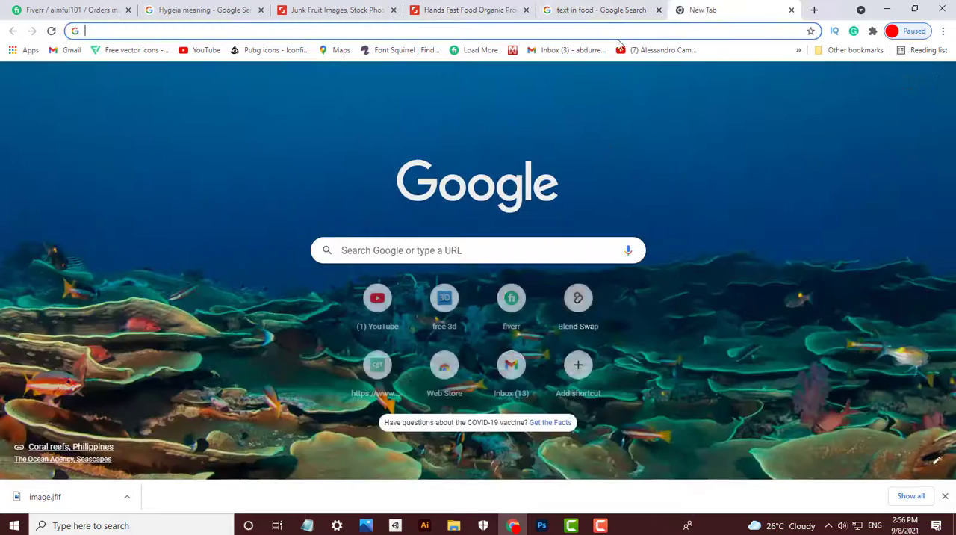
pyautogui.write('https://image.shutterstock.com/image-vector/hands-fast-food-organic-products-600w-1078421747.jpg')
pyautogui.hotkey('ctrl', 'z')
pyautogui.write('nohat.cc')
pyautogui.press('Return')
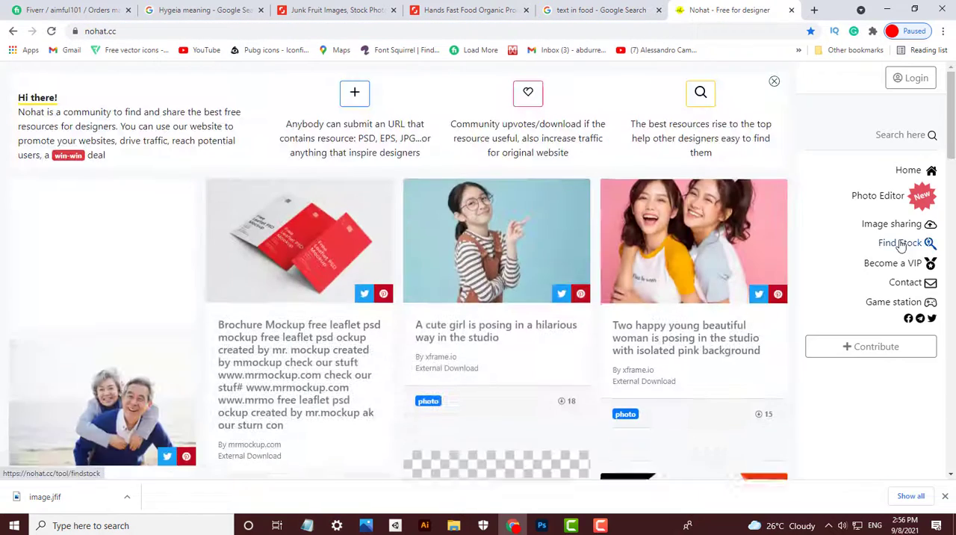
# - Look up the copied Shutterstock link with Nohat's Find Stock tool, and request the fast-food-versus-vegetables vector
pyautogui.click(900, 243)
pyautogui.click(429, 303)
pyautogui.write('https://image.shutterstock.com/image-vector/hands-fast-food-organic-products-400w-1078421747.jpg')
pyautogui.press('Return')
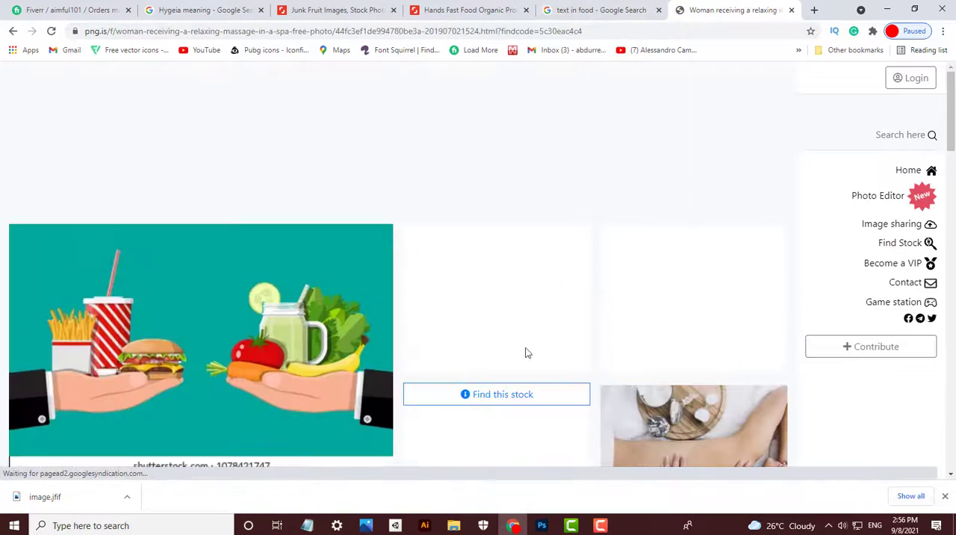
pyautogui.click(525, 402)
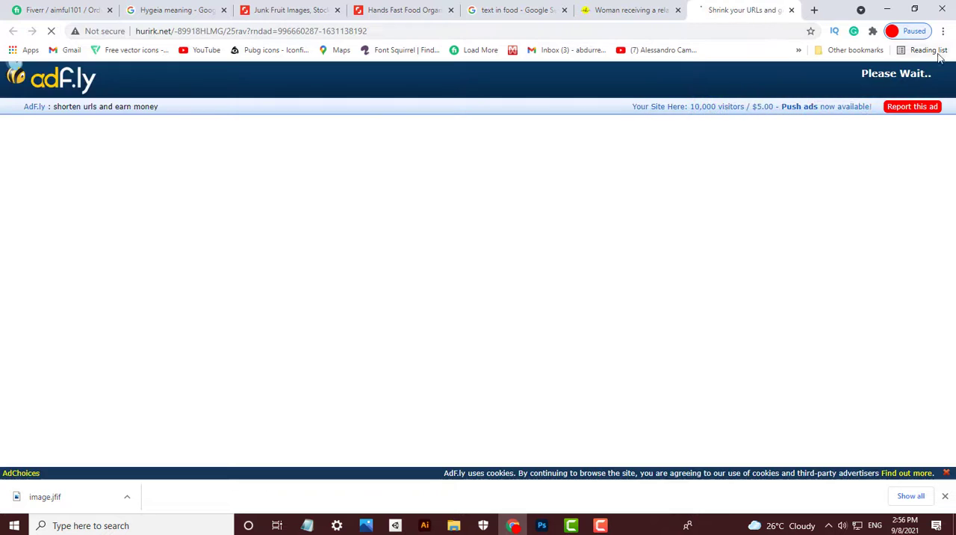
# - Return to the "text in food" Google search and extend it to "text in food generator"
pyautogui.click(557, 12)
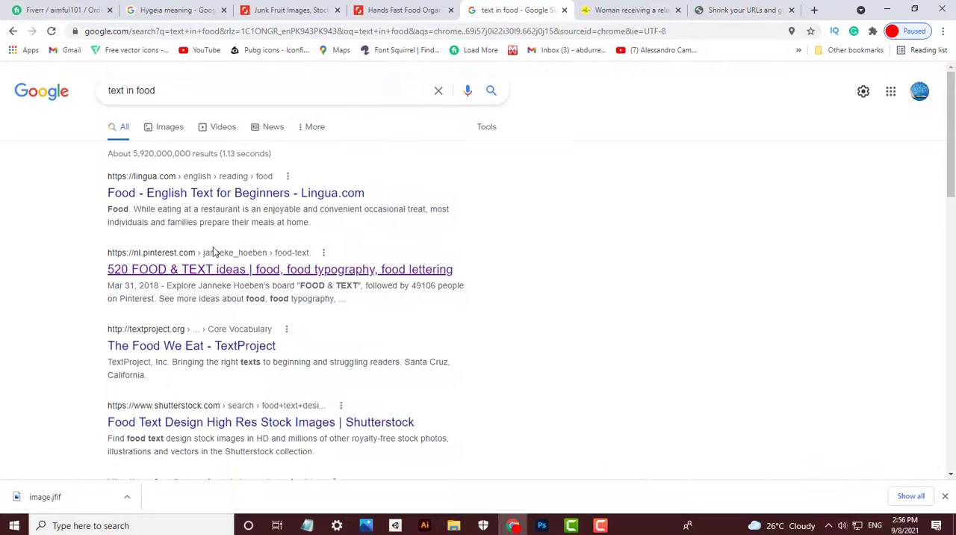
pyautogui.click(196, 91)
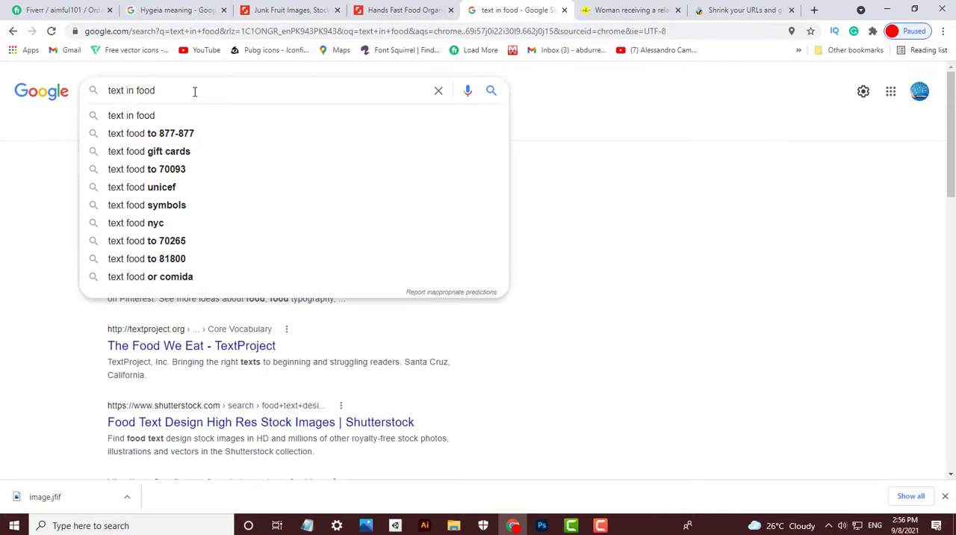
pyautogui.write('generator')
pyautogui.press('Return')
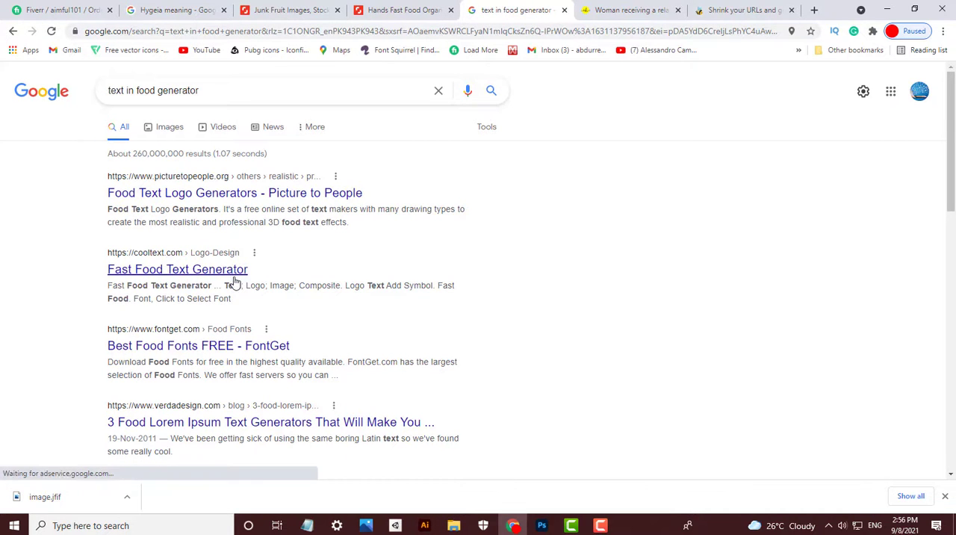
# - Open Cool Text's Fast Food Text Generator, create a logo from the default "Fast Food" text, and close the page
pyautogui.click(234, 276)
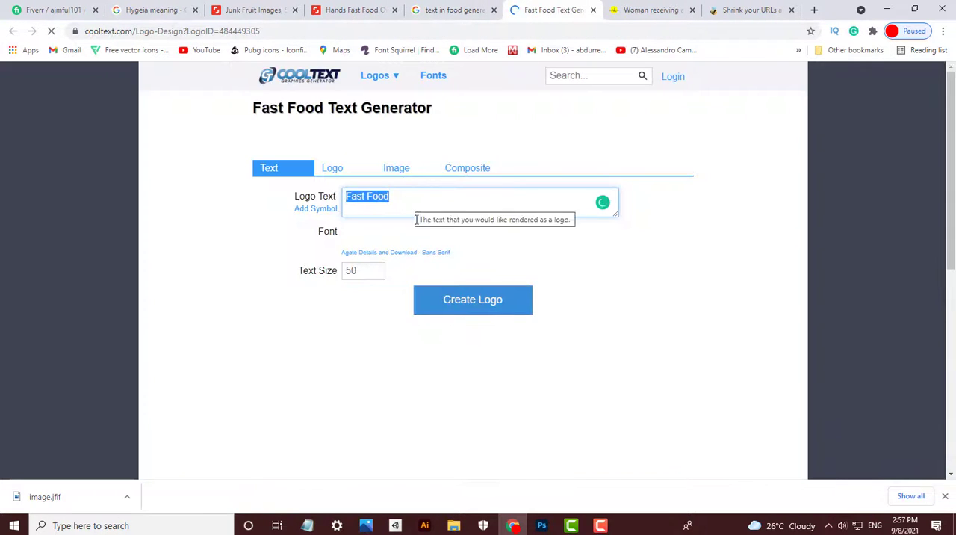
pyautogui.click(442, 312)
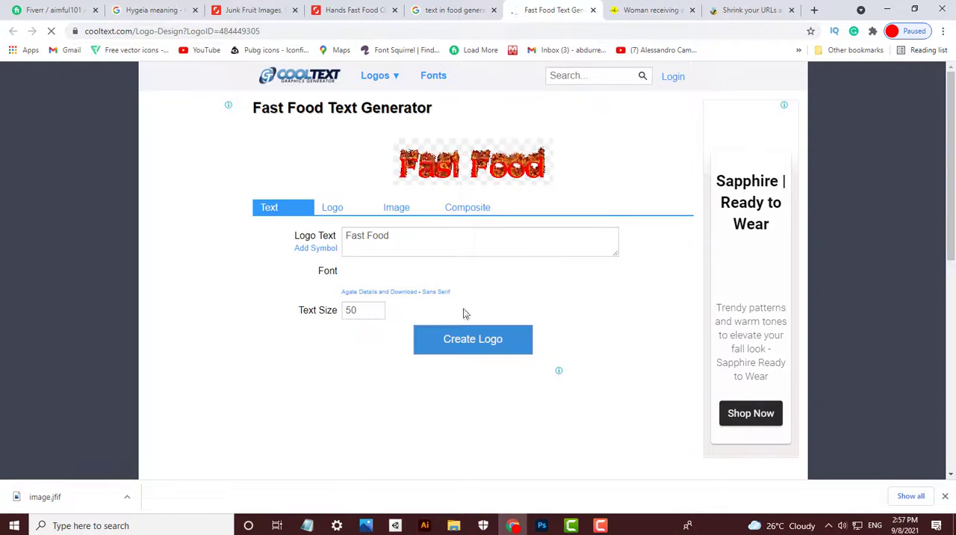
pyautogui.click(469, 340)
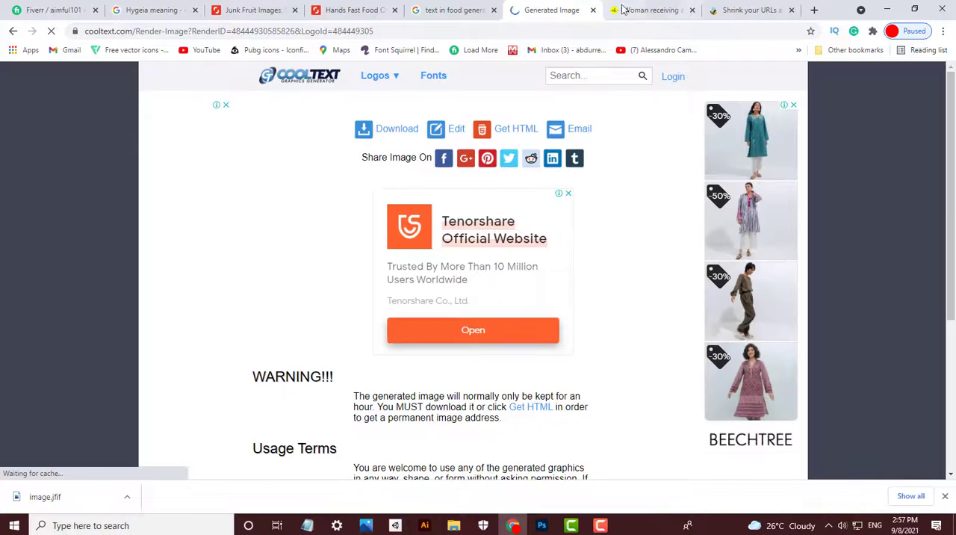
pyautogui.click(593, 10)
# - Look through the remaining generator results, and search Google for "food font"
pyautogui.scroll(-2, 271, 355)
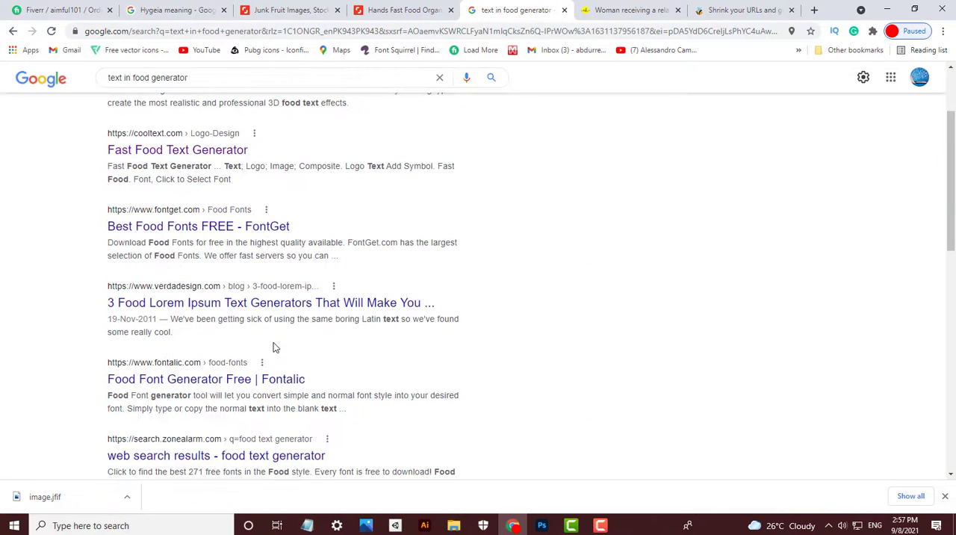
pyautogui.press('BackSpace')
pyautogui.doubleClick(144, 76)
pyautogui.write('food f')
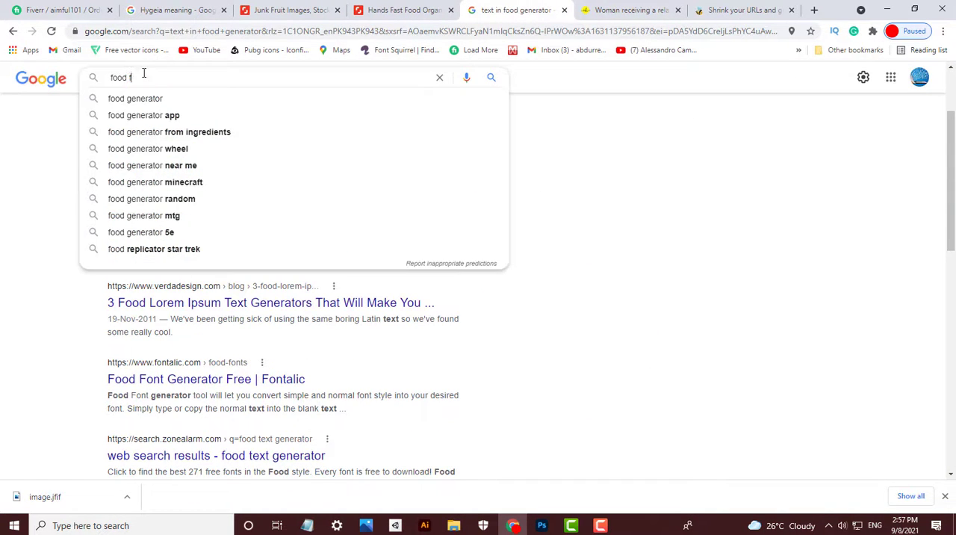
pyautogui.write('ont')
pyautogui.press('Return')
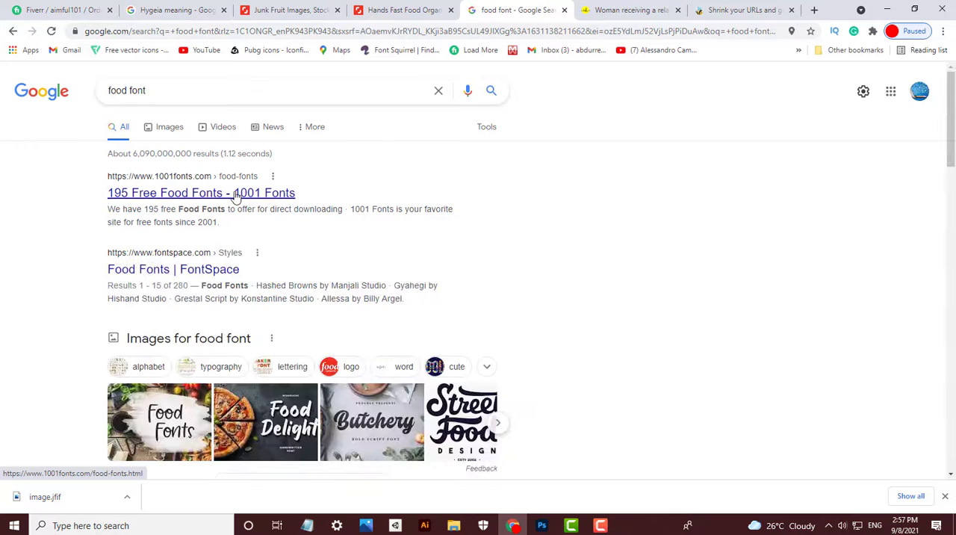
# - Open the 1001 Fonts food fonts page and download the Bananas Personal Use font
pyautogui.click(236, 194)
pyautogui.scroll(-5, 520, 246)
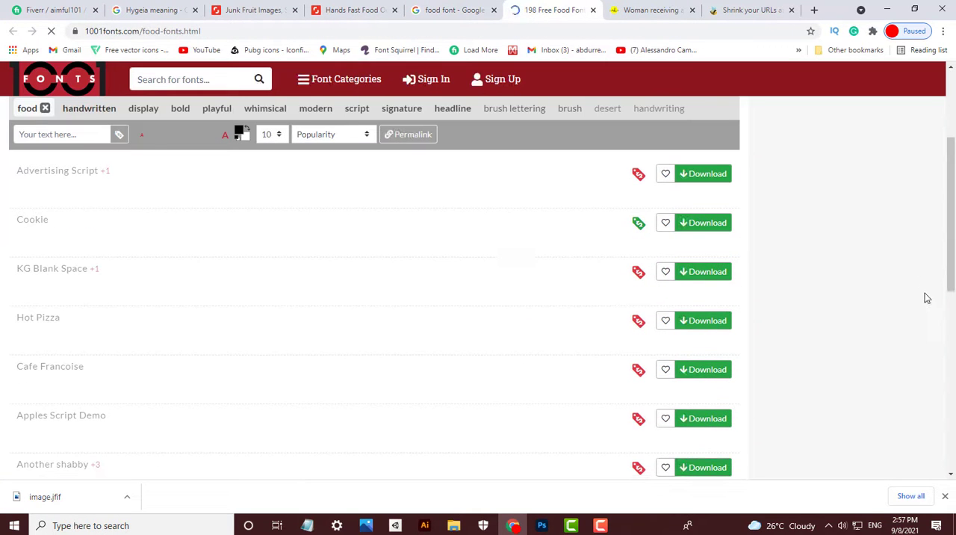
pyautogui.scroll(-5, 920, 280)
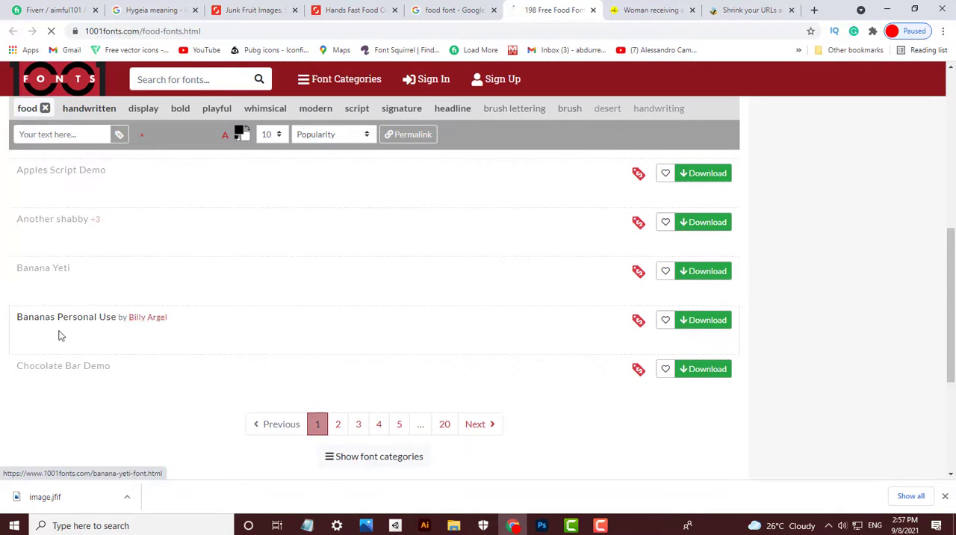
pyautogui.click(691, 327)
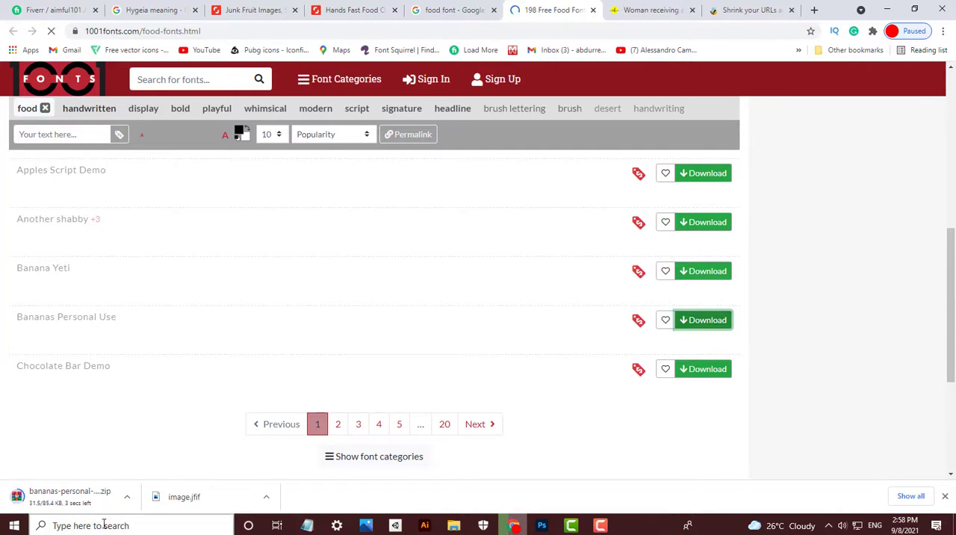
# - Browse the food font previews, download the KG Blank Space and Advertising Script fonts, and close the 1001 Fonts page
pyautogui.scroll(-3, 461, 342)
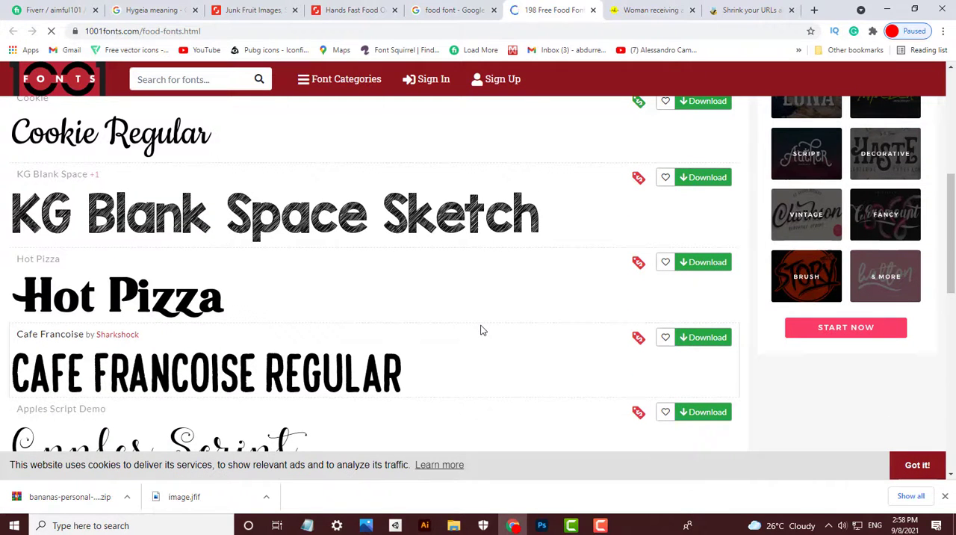
pyautogui.scroll(-7, 485, 328)
pyautogui.scroll(4, 506, 321)
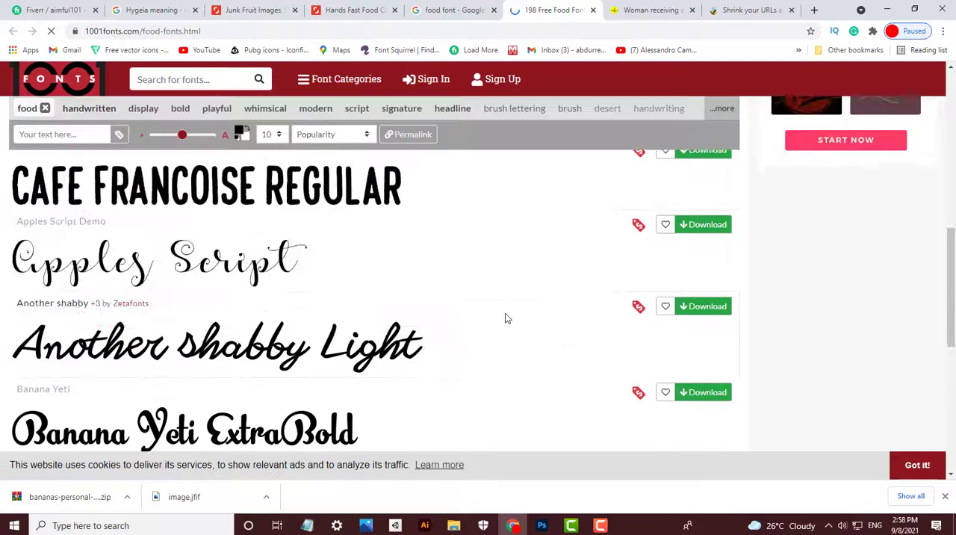
pyautogui.scroll(5, 510, 327)
pyautogui.click(706, 357)
pyautogui.scroll(1, 429, 363)
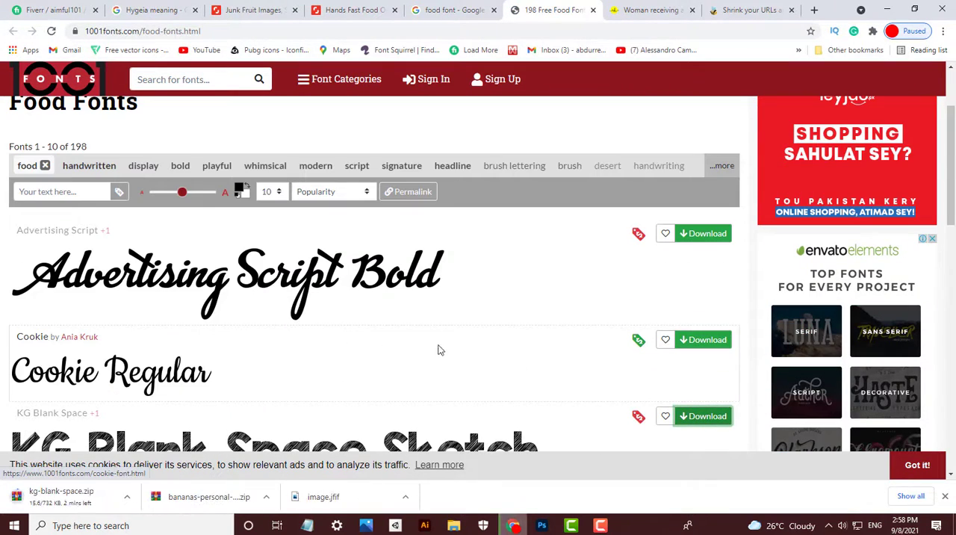
pyautogui.click(722, 237)
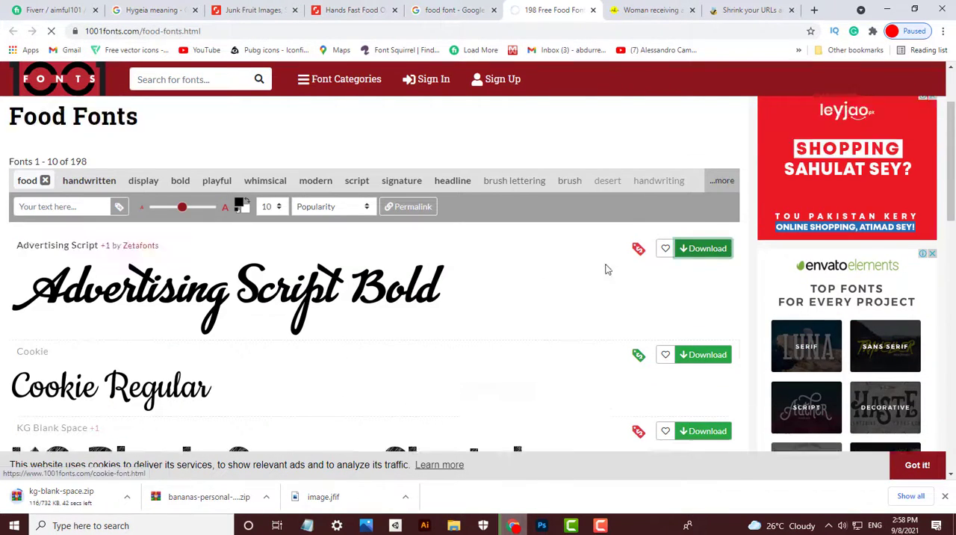
pyautogui.scroll(1, 510, 168)
pyautogui.click(595, 10)
# - Open FontSpace's Food Fonts page from the Google results and browse its font previews
pyautogui.click(457, 11)
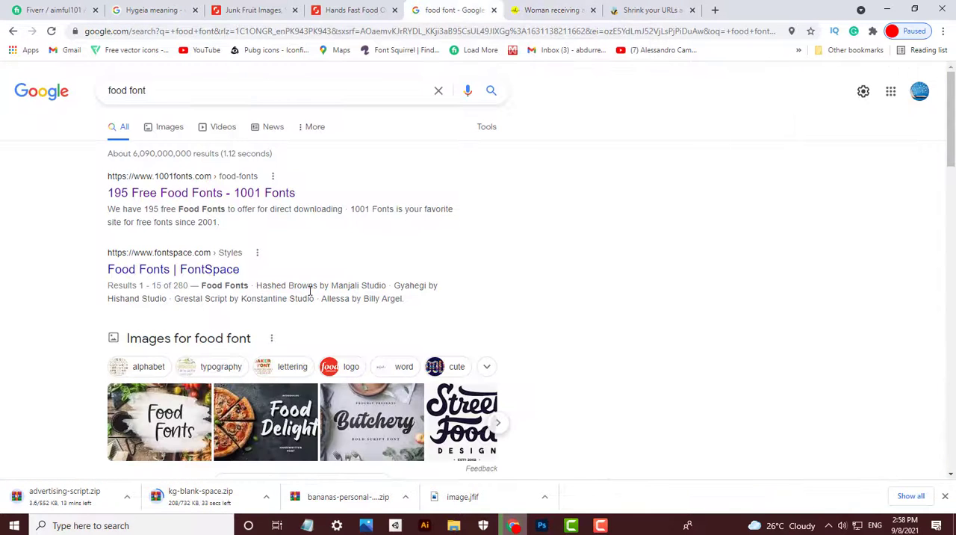
pyautogui.middleClick(200, 271)
pyautogui.click(549, 9)
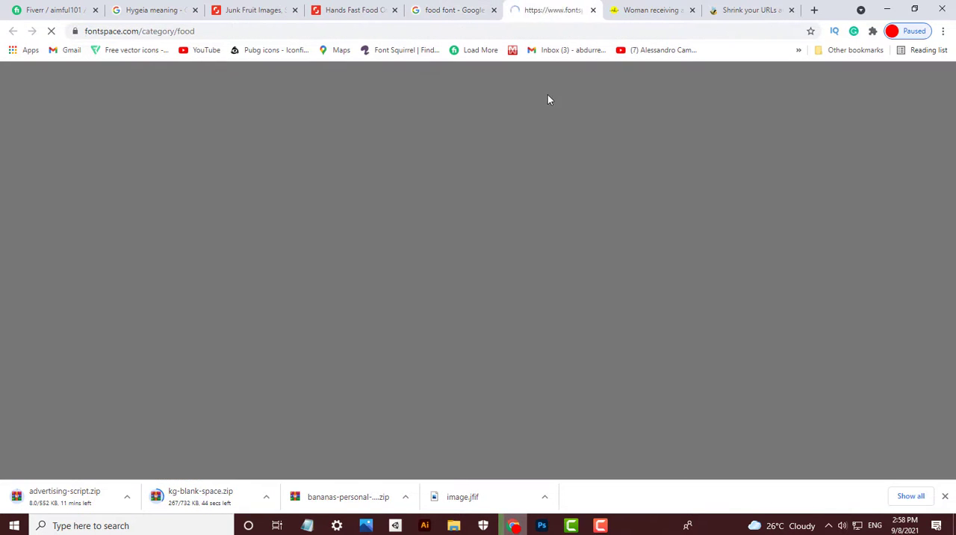
pyautogui.scroll(-7, 384, 207)
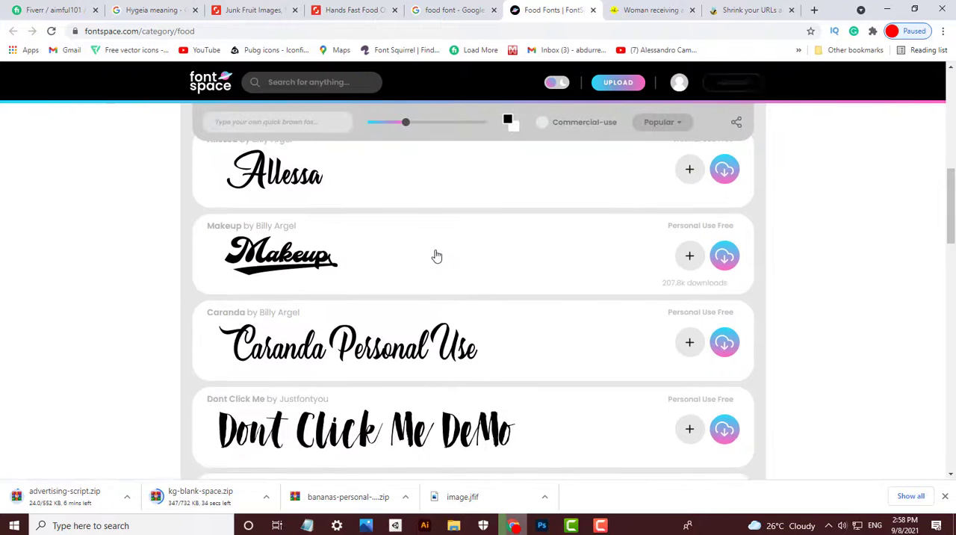
# - Download the Makeup font from FontSpace's Food Fonts page and look through more of the font previews
pyautogui.scroll(-2, 437, 257)
pyautogui.scroll(2, 539, 289)
pyautogui.click(725, 252)
pyautogui.scroll(-2, 723, 252)
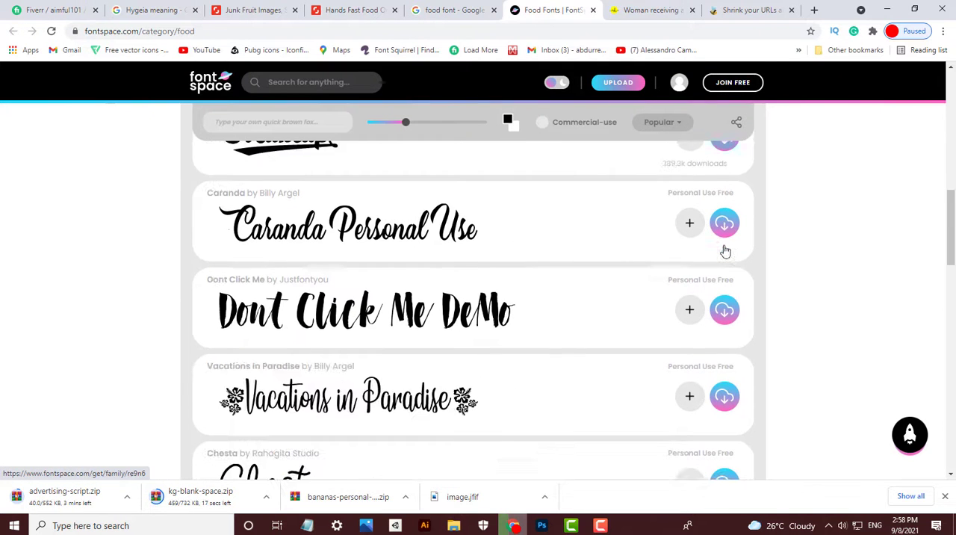
pyautogui.scroll(-4, 698, 414)
pyautogui.scroll(3, 633, 269)
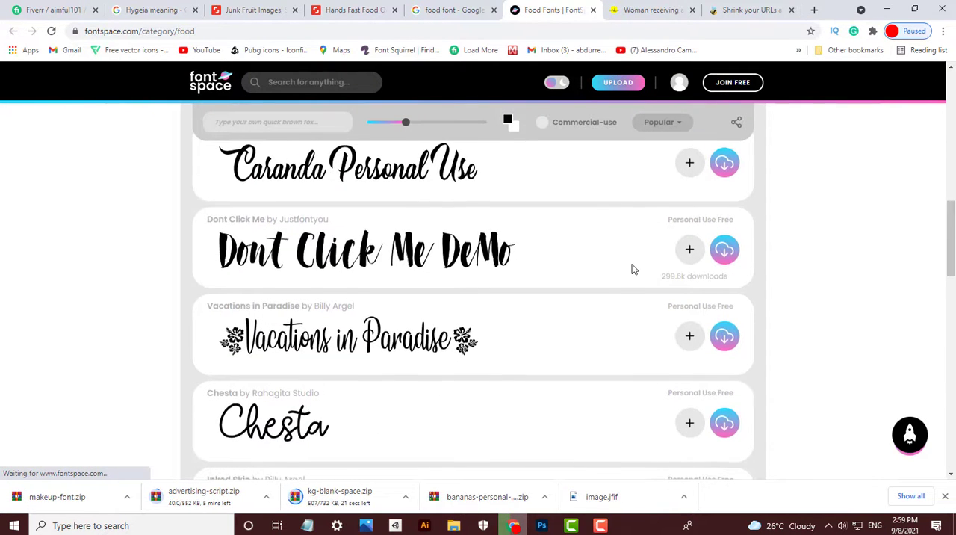
pyautogui.scroll(-3, 633, 269)
pyautogui.scroll(-2, 633, 266)
pyautogui.scroll(-1, 297, 252)
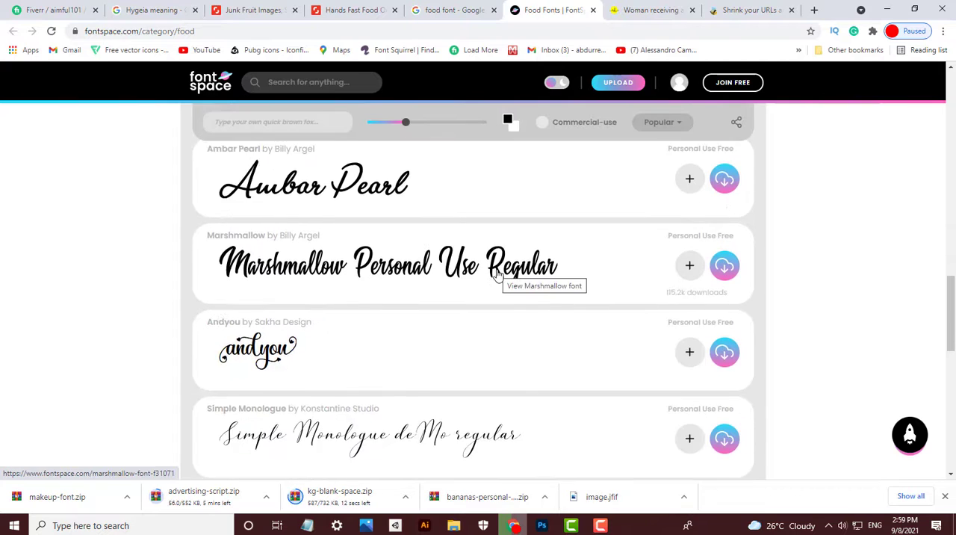
pyautogui.scroll(-6, 495, 287)
pyautogui.scroll(6, 494, 290)
# - Switch to File Explorer and extract the makeup-font, bananas-personal-use and kg-blank-space archives in the Downloads folder
pyautogui.click(453, 525)
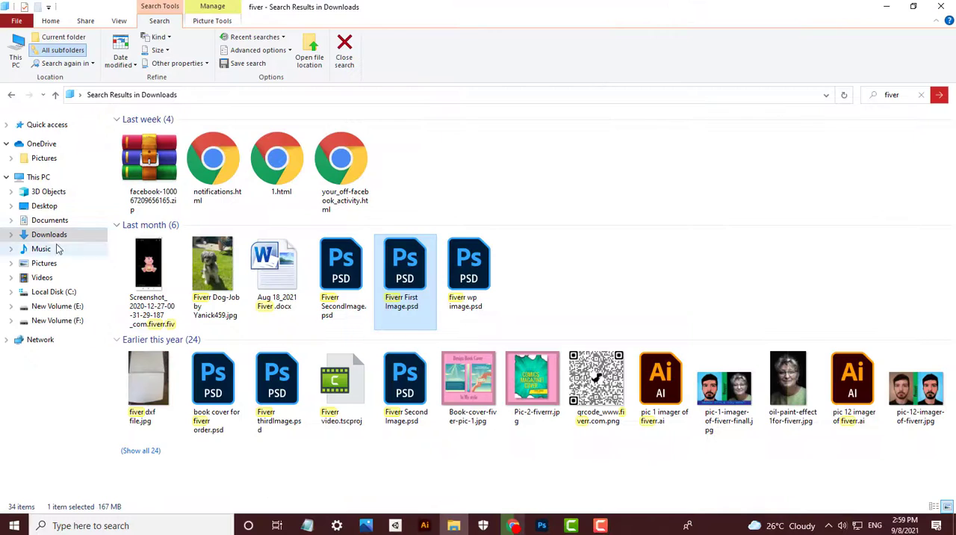
pyautogui.click(49, 236)
pyautogui.rightClick(146, 164)
pyautogui.click(179, 238)
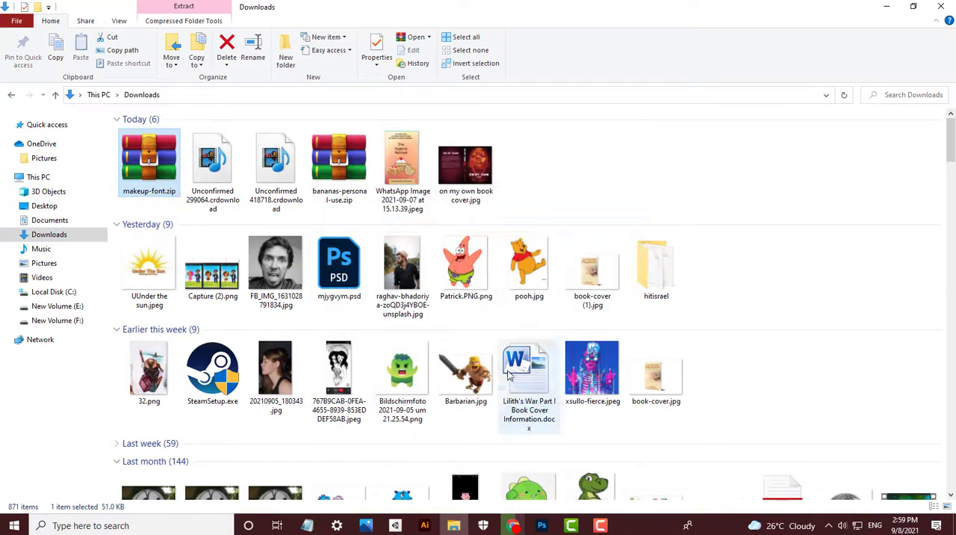
pyautogui.click(284, 172)
pyautogui.rightClick(285, 172)
pyautogui.click(319, 259)
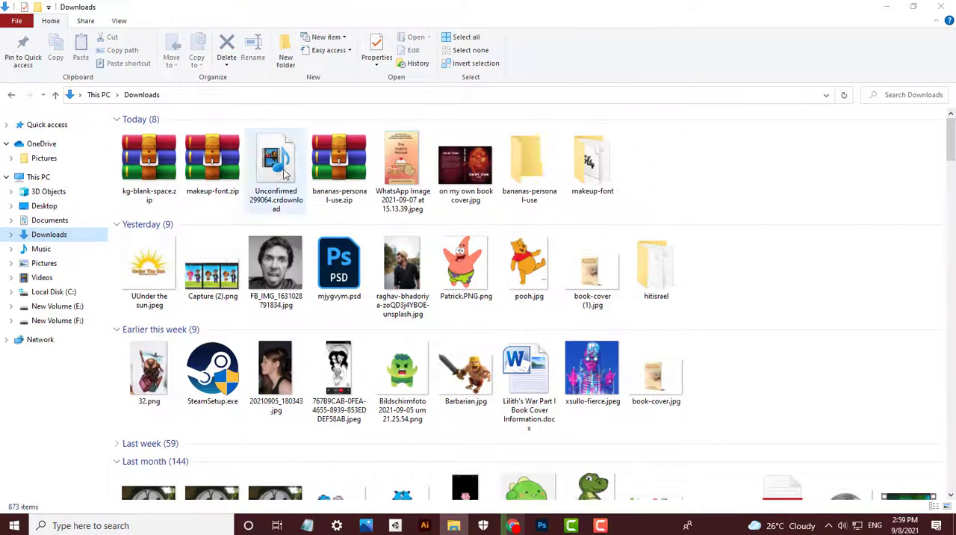
pyautogui.rightClick(143, 184)
pyautogui.click(182, 258)
# - Install the Bananas Personal Use font from the extracted bananas-personal-use folder and return to Downloads
pyautogui.doubleClick(529, 160)
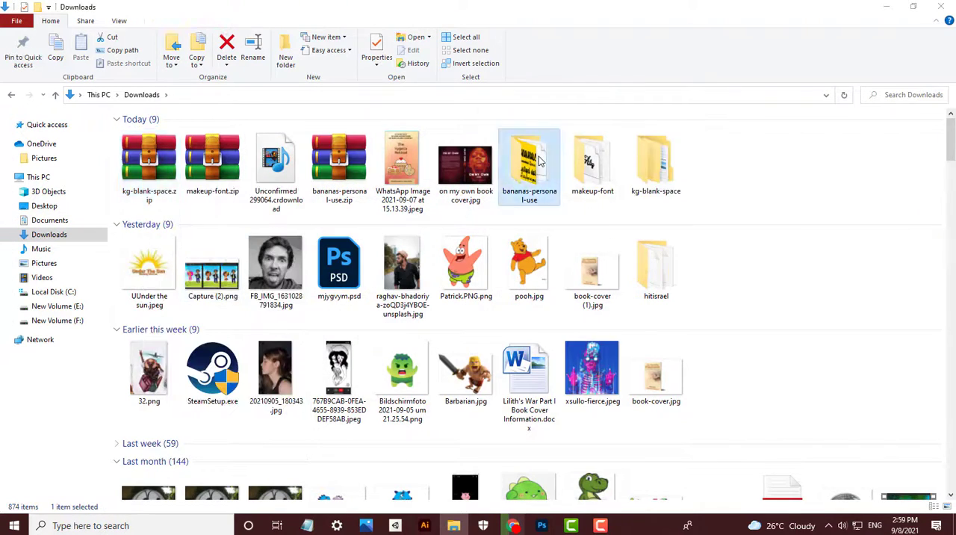
pyautogui.doubleClick(177, 135)
pyautogui.click(943, 10)
pyautogui.doubleClick(242, 146)
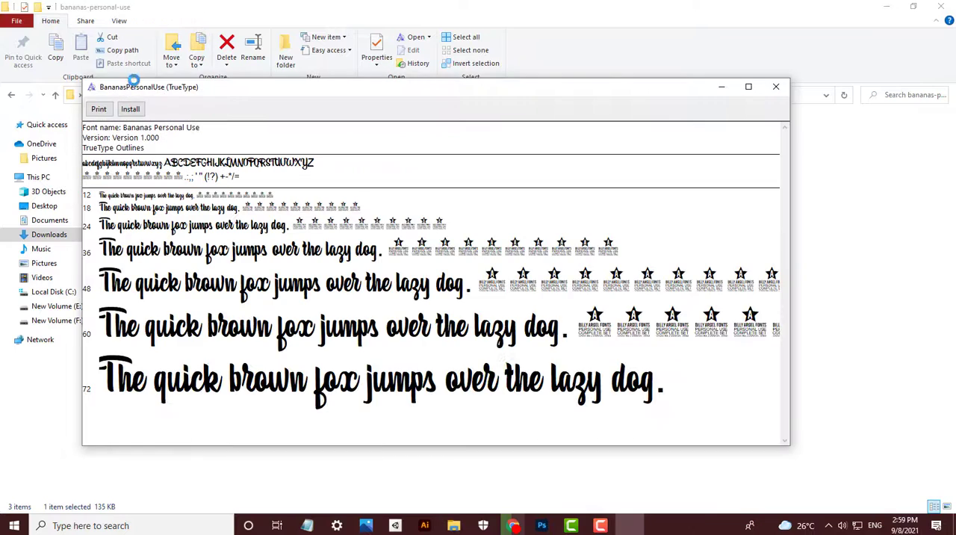
pyautogui.click(130, 110)
pyautogui.click(776, 86)
pyautogui.click(12, 95)
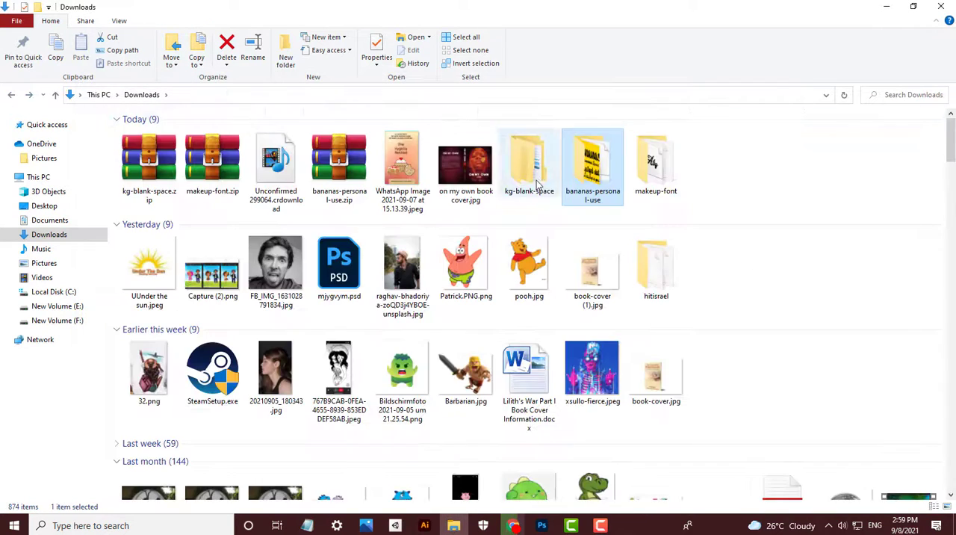
# - Install the KG Blank Space Solid and KG Blank Space Sketch fonts from the extracted kg-blank-space folder
pyautogui.doubleClick(529, 158)
pyautogui.doubleClick(147, 132)
pyautogui.doubleClick(166, 146)
pyautogui.click(145, 124)
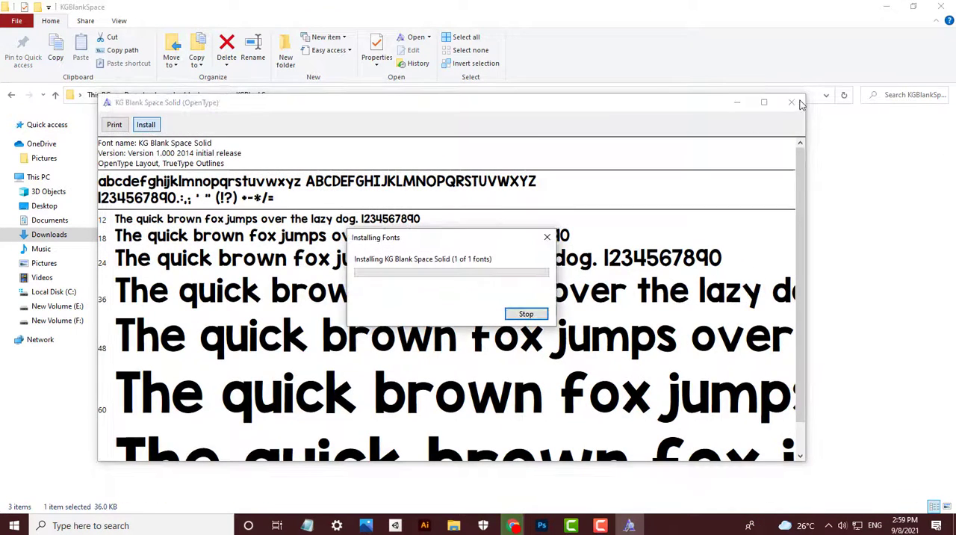
pyautogui.click(800, 105)
pyautogui.doubleClick(170, 133)
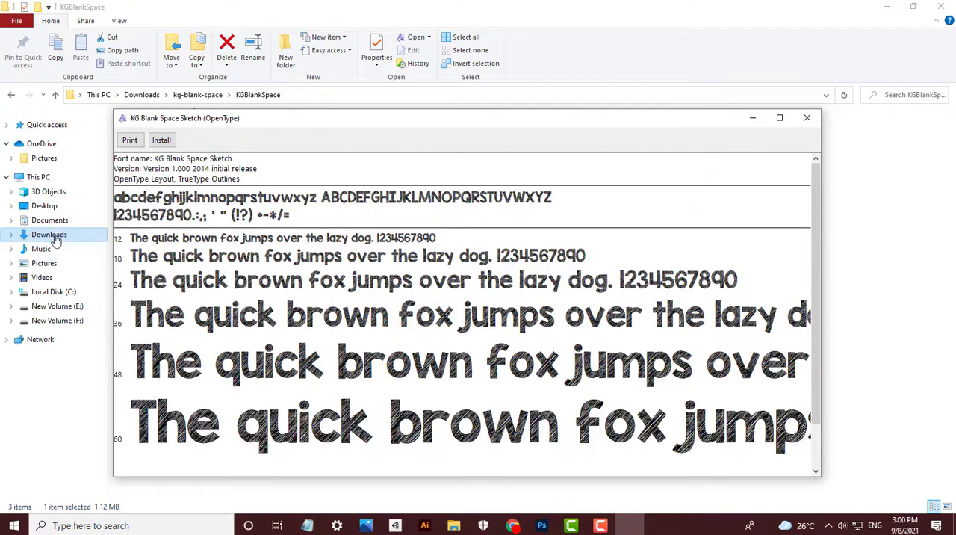
pyautogui.click(161, 140)
pyautogui.click(807, 118)
# - Extract advertising-script.zip in Downloads and open the extracted folder
pyautogui.click(53, 235)
pyautogui.click(169, 167)
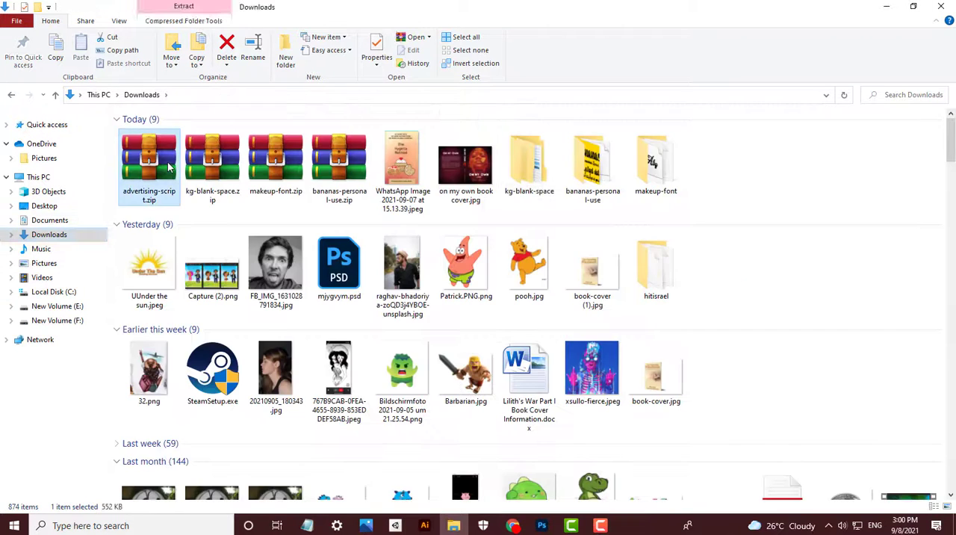
pyautogui.rightClick(168, 164)
pyautogui.click(240, 226)
pyautogui.doubleClick(698, 178)
# - Install the Advertising Script Bold and Advertising Script Monoline fonts
pyautogui.doubleClick(227, 135)
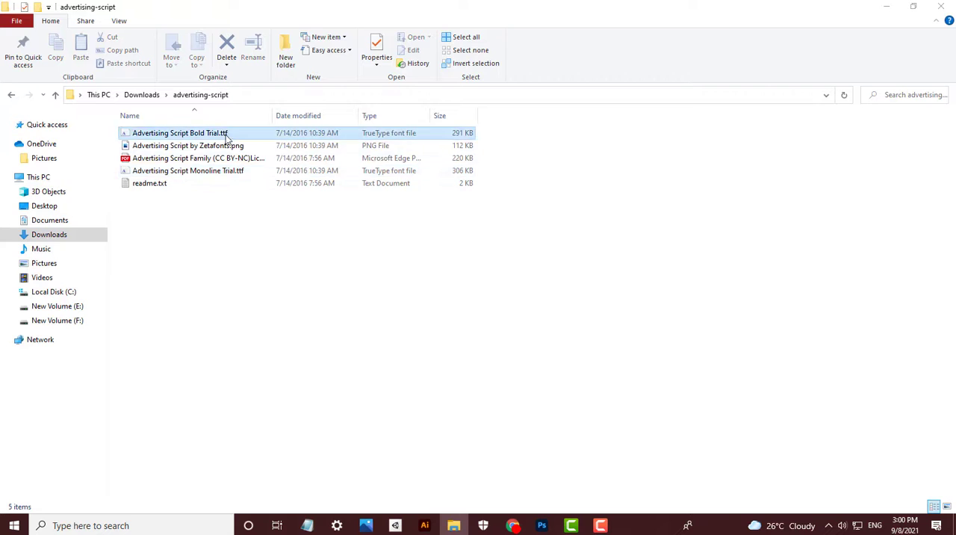
pyautogui.click(76, 47)
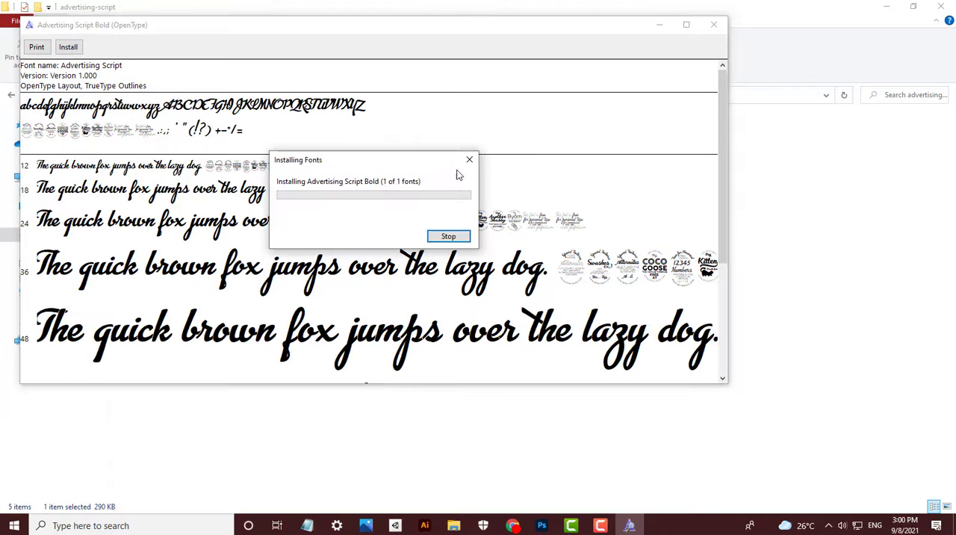
pyautogui.click(713, 25)
pyautogui.doubleClick(367, 170)
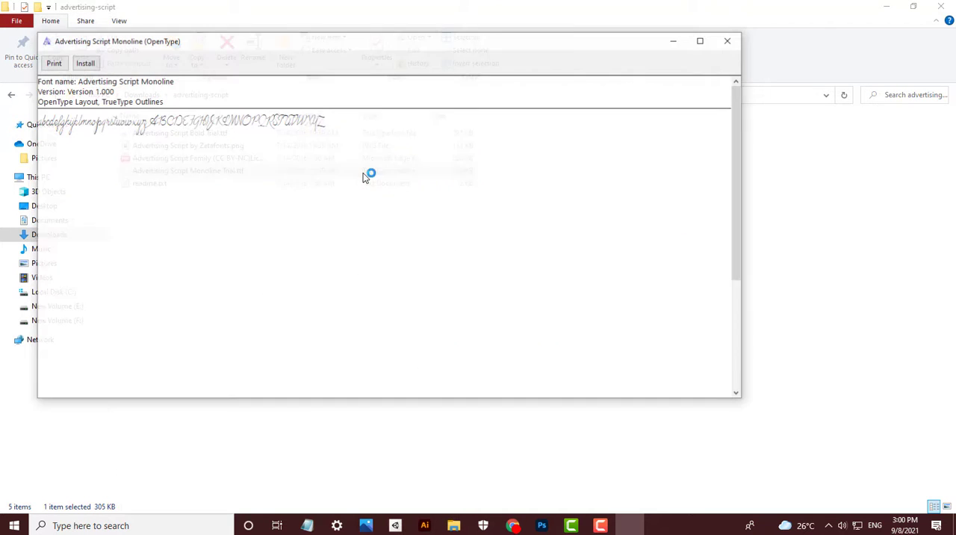
pyautogui.click(84, 63)
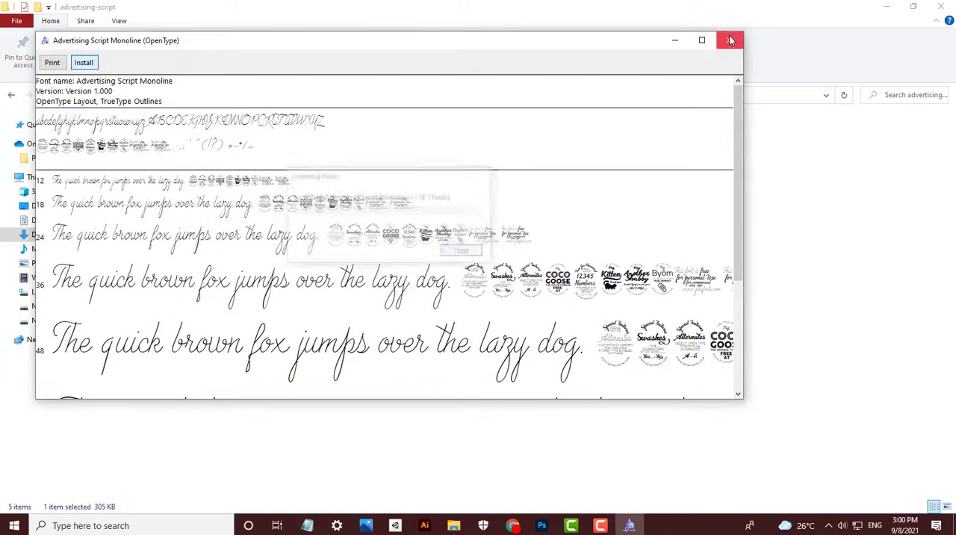
pyautogui.click(729, 40)
# - Switch to Photoshop, save Layer 14.psb, and delete the food image with the Green Chatni, Chatni and fish groups
pyautogui.click(543, 526)
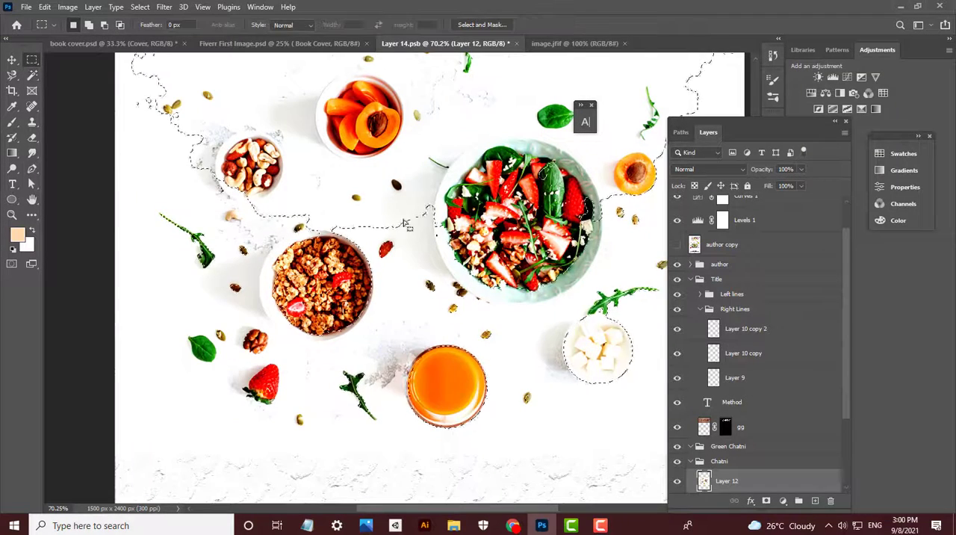
pyautogui.hotkey('ctrl', 's')
pyautogui.click(715, 476)
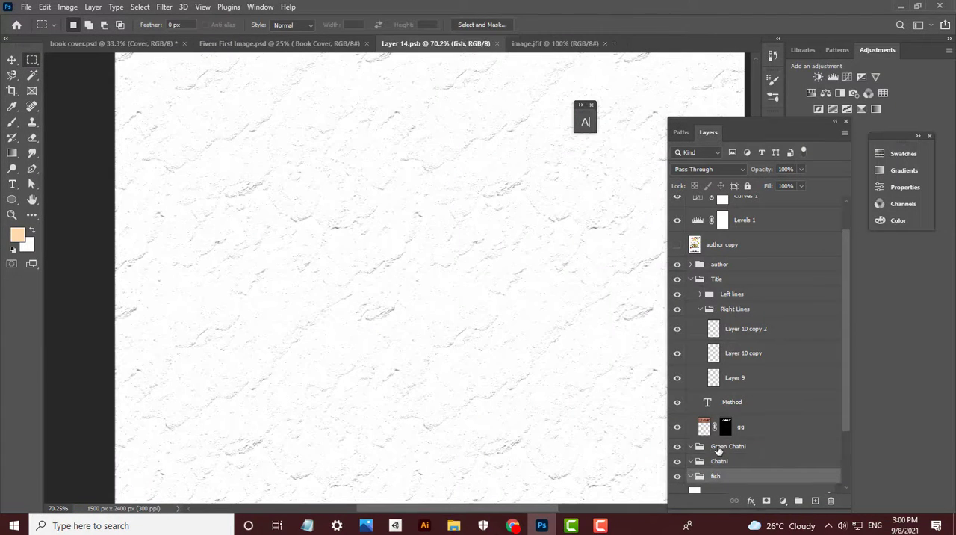
pyautogui.keyDown('shift'); pyautogui.click(721, 448); pyautogui.keyUp('shift')
pyautogui.press('Delete')
# - Delete the gg layer holding the old "CARNIVORE" title lettering
pyautogui.click(747, 428)
pyautogui.hotkey('ctrl', '0')
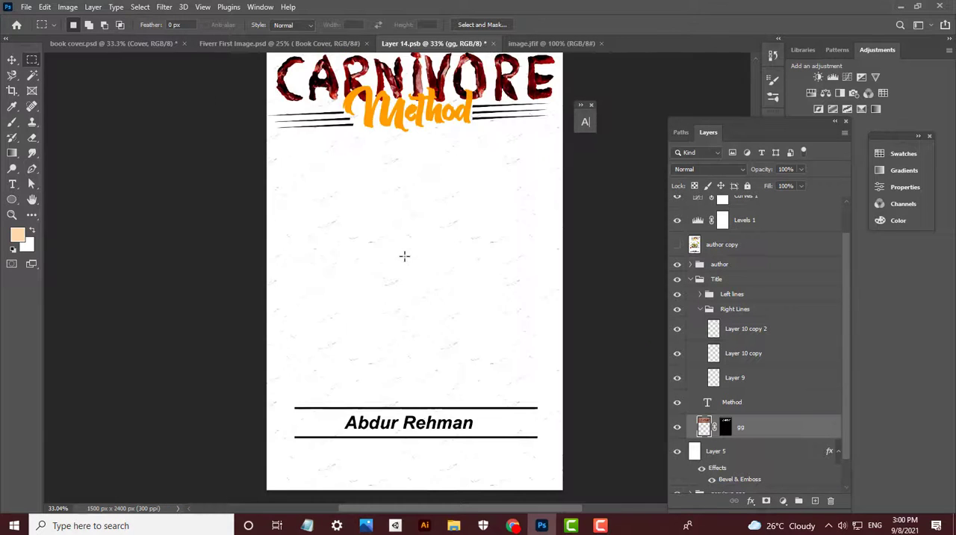
pyautogui.press('Delete')
pyautogui.moveTo(471, 192); pyautogui.dragTo(486, 299)
pyautogui.scroll(3, 438, 151)
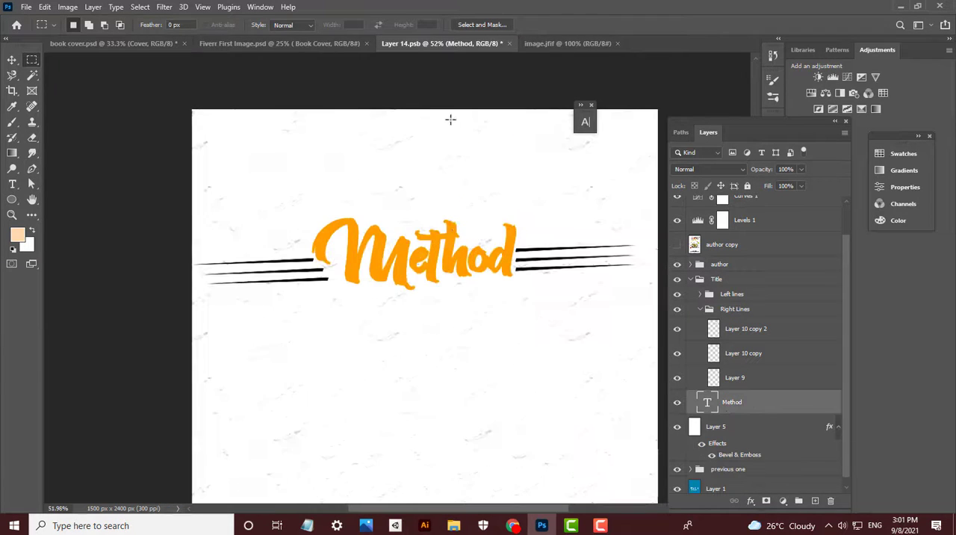
pyautogui.press('v')
pyautogui.click(12, 184)
pyautogui.click(334, 248)
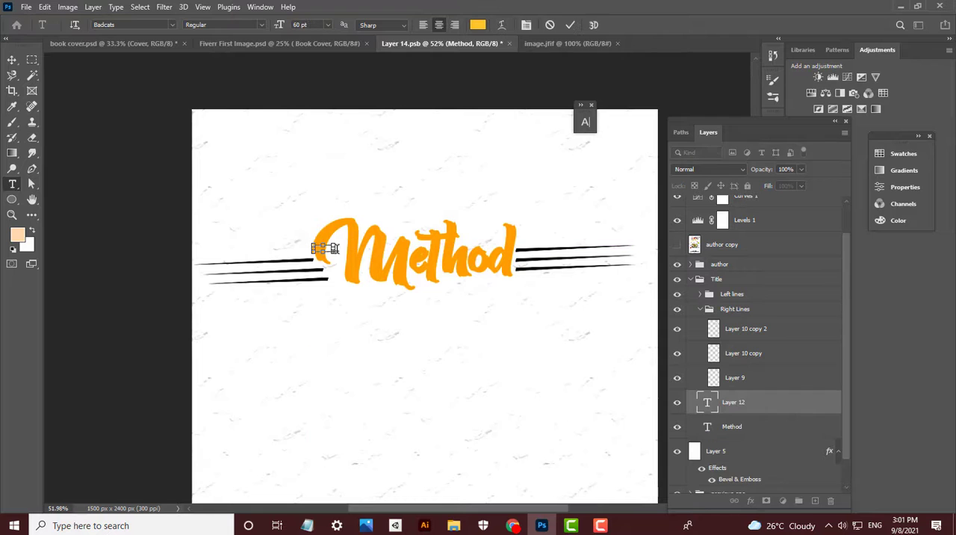
pyautogui.press('Escape')
pyautogui.click(12, 60)
# - Select the whole Method title text and choose Badcats as its font
pyautogui.press('t')
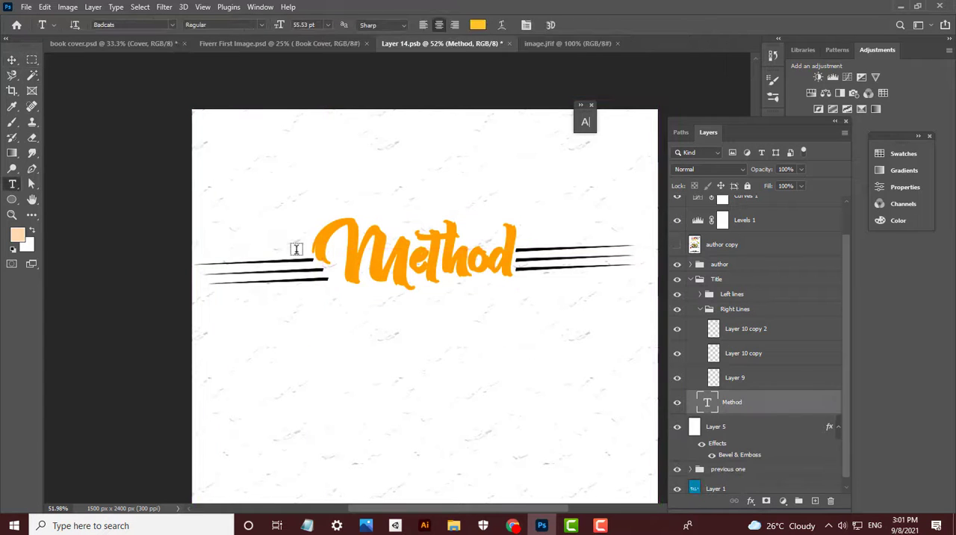
pyautogui.moveTo(294, 248); pyautogui.dragTo(515, 262)
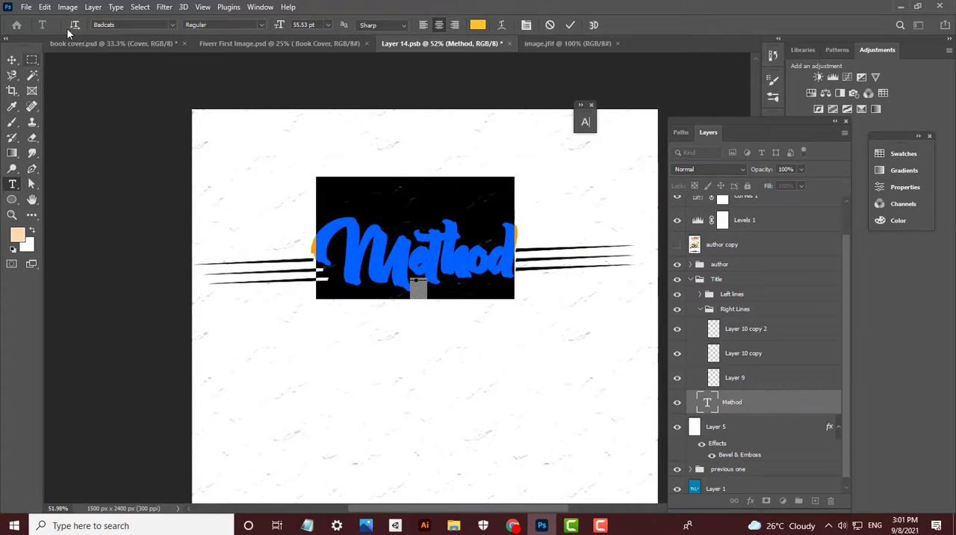
pyautogui.click(172, 25)
pyautogui.write('badca')
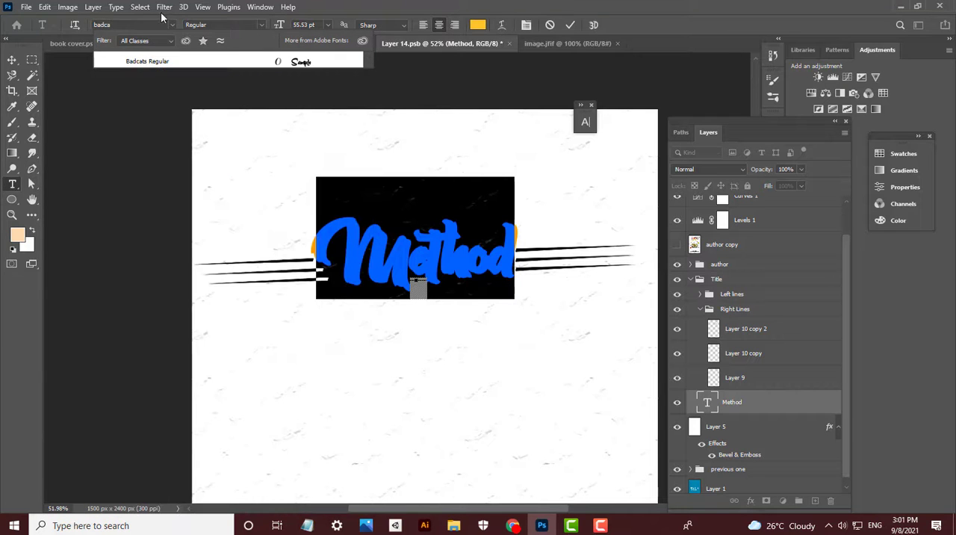
pyautogui.click(241, 60)
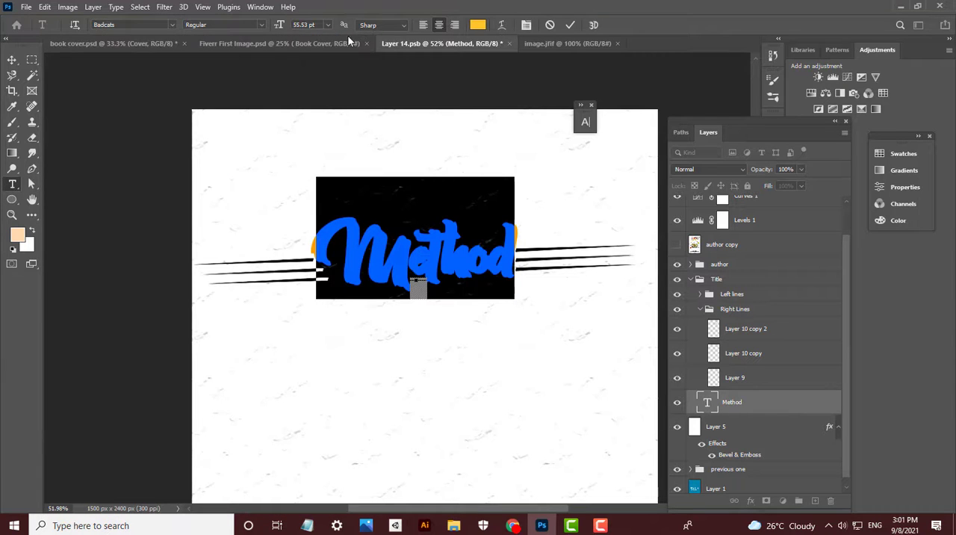
# - Turn off Faux Bold for the Method title text in its character settings
pyautogui.click(526, 25)
pyautogui.click(781, 37)
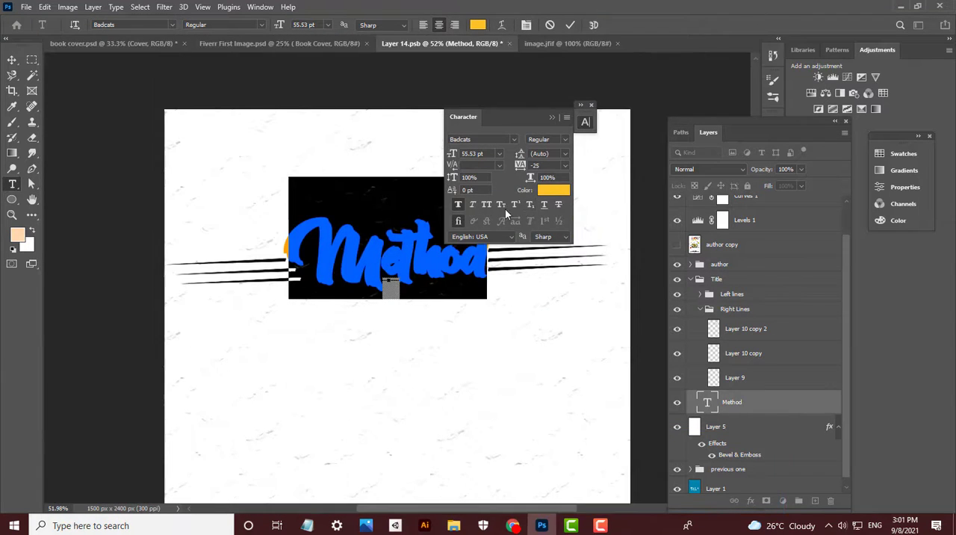
pyautogui.click(485, 205)
pyautogui.click(486, 205)
pyautogui.click(455, 204)
pyautogui.click(12, 60)
# - Enlarge the Method title slightly with Free Transform, to a font size of 57.75 pt
pyautogui.scroll(1, 341, 173)
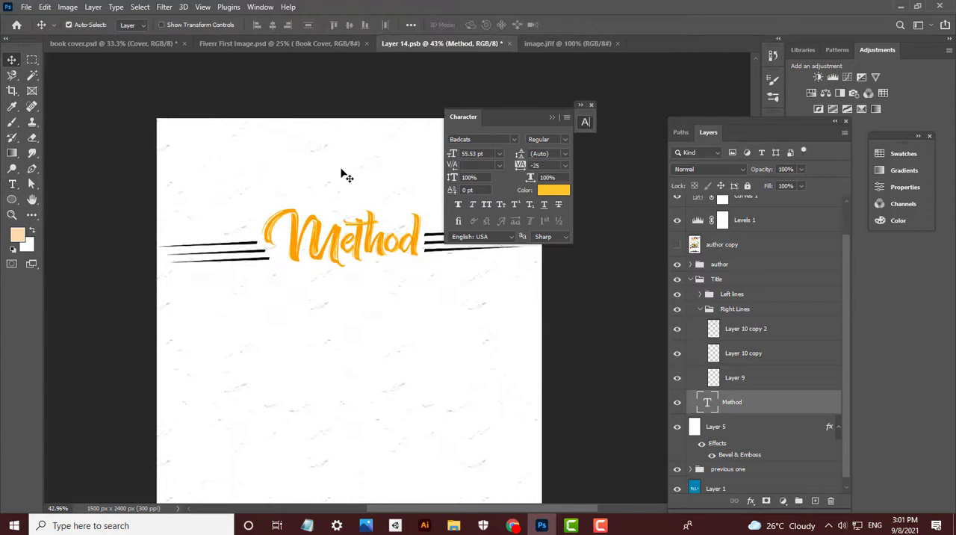
pyautogui.hotkey('ctrl', 't')
pyautogui.moveTo(342, 171)
pyautogui.mouseDown()
pyautogui.moveTo(341, 154)
pyautogui.moveTo(341, 169)
pyautogui.mouseUp()
pyautogui.press('Return')
pyautogui.doubleClick(352, 245)
pyautogui.hotkey('ctrl', 'v')
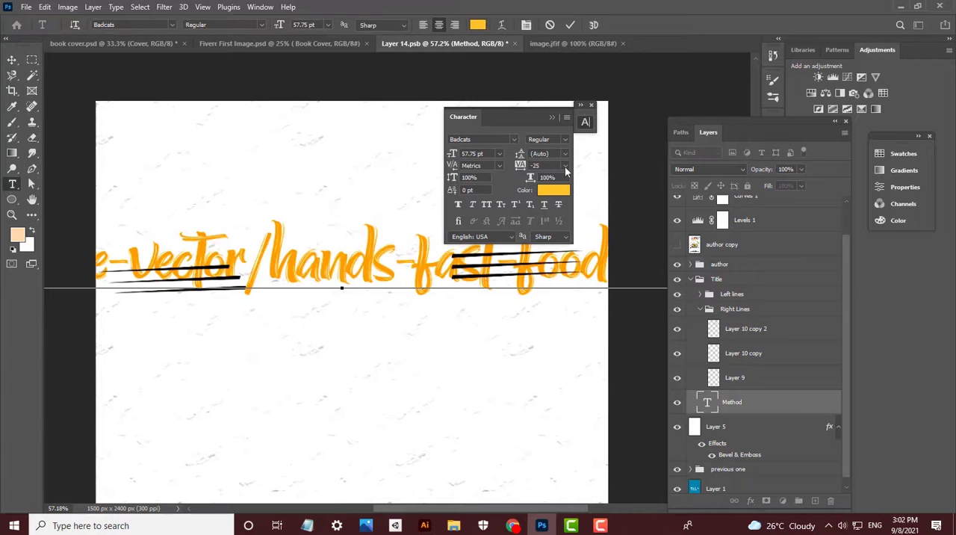
pyautogui.hotkey('ctrl', 'z')
pyautogui.click(11, 60)
# - Save the cover document and copy the title word "Hygeia" from the Fiverr page in Chrome
pyautogui.hotkey('ctrl', 's')
pyautogui.click(512, 528)
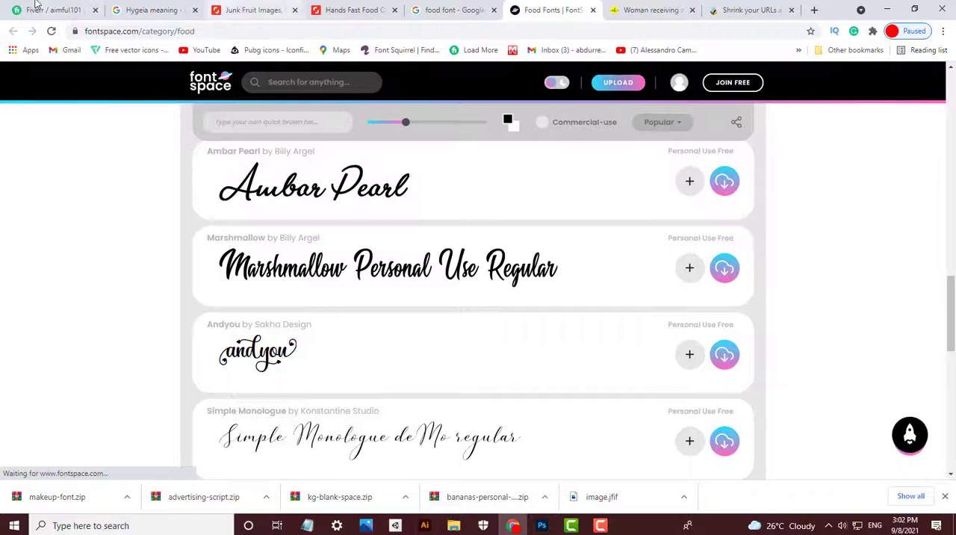
pyautogui.click(35, 9)
pyautogui.hotkey('ctrl', 'c')
pyautogui.click(542, 525)
# - Try to replace the Method title text with the copied word "Hygeia"
pyautogui.doubleClick(352, 245)
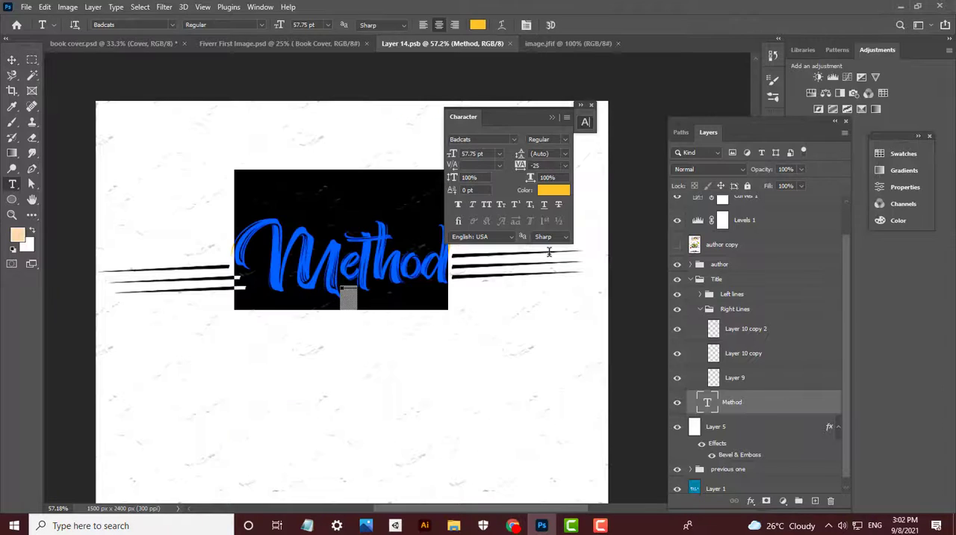
pyautogui.hotkey('ctrl', 'v')
pyautogui.press('BackSpace')
pyautogui.hotkey('ctrl', 'z')
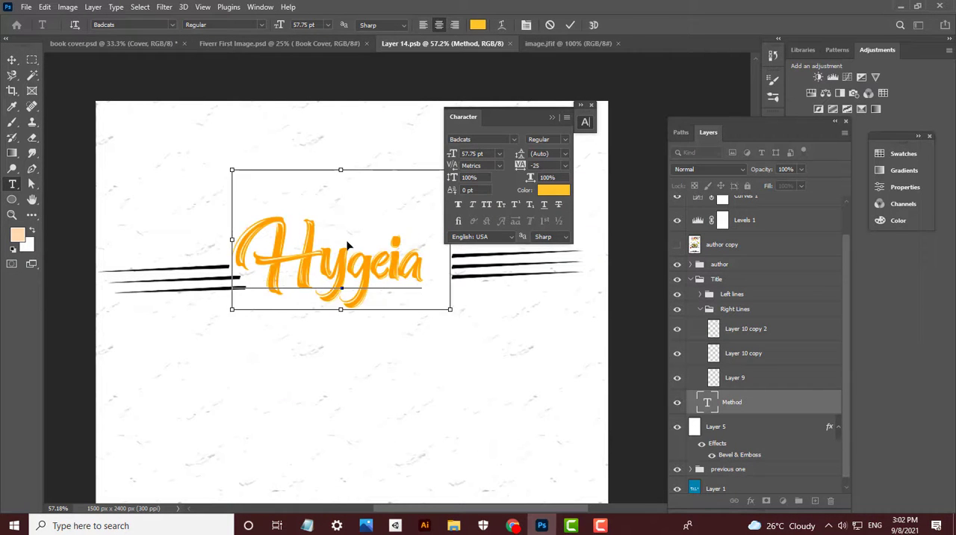
pyautogui.press('BackSpace')
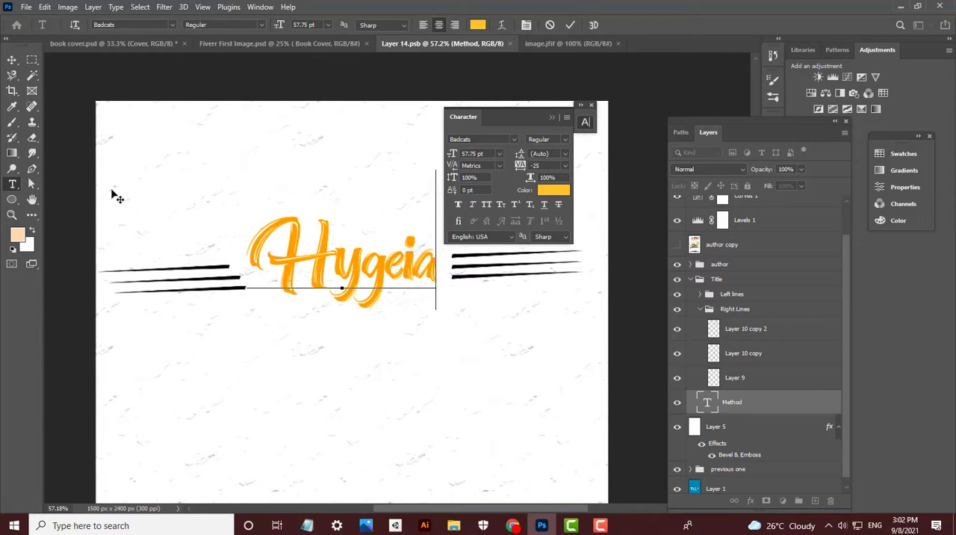
pyautogui.moveTo(251, 240); pyautogui.dragTo(435, 263)
pyautogui.click(12, 60)
pyautogui.hotkey('ctrl', 'z')
# - Add a separate 60 pt Badcats text layer reading "Hygeia" and place it directly above the Method title
pyautogui.press('t')
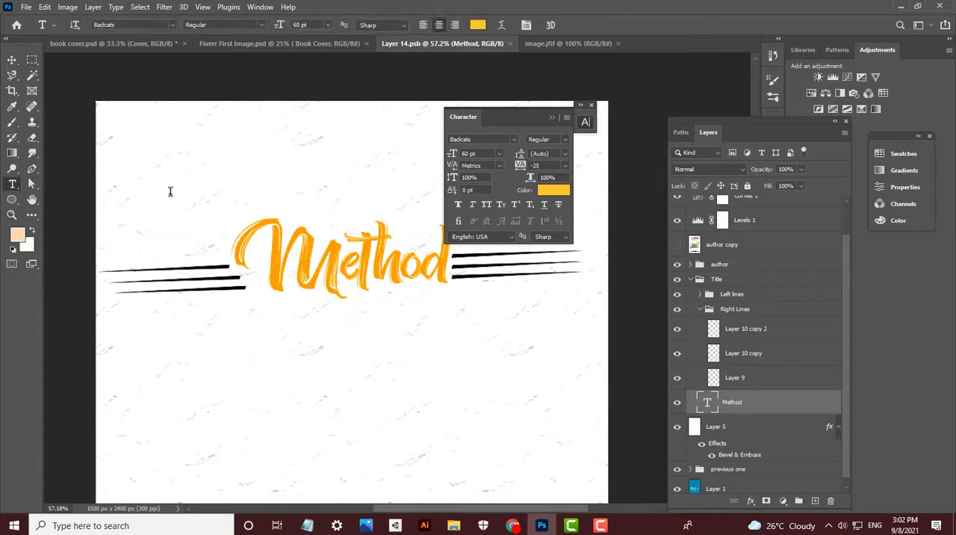
pyautogui.click(171, 194)
pyautogui.hotkey('ctrl', 'v')
pyautogui.press('BackSpace')
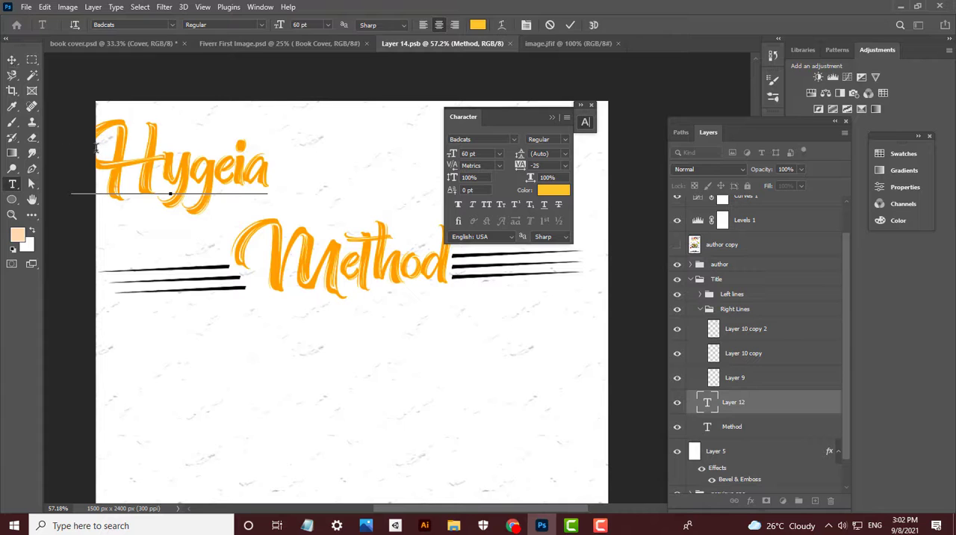
pyautogui.click(11, 62)
pyautogui.moveTo(212, 180); pyautogui.dragTo(358, 184)
pyautogui.press('t')
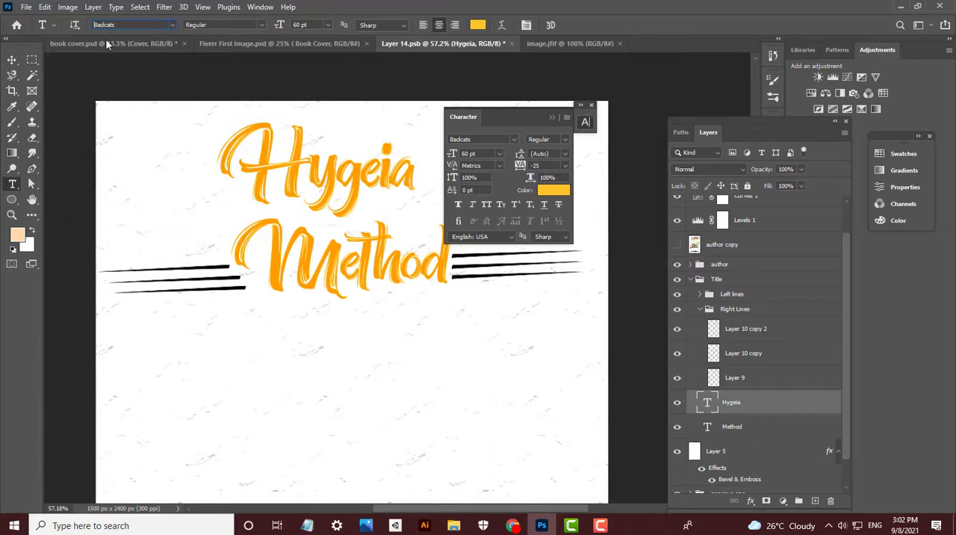
pyautogui.click(454, 526)
pyautogui.click(144, 94)
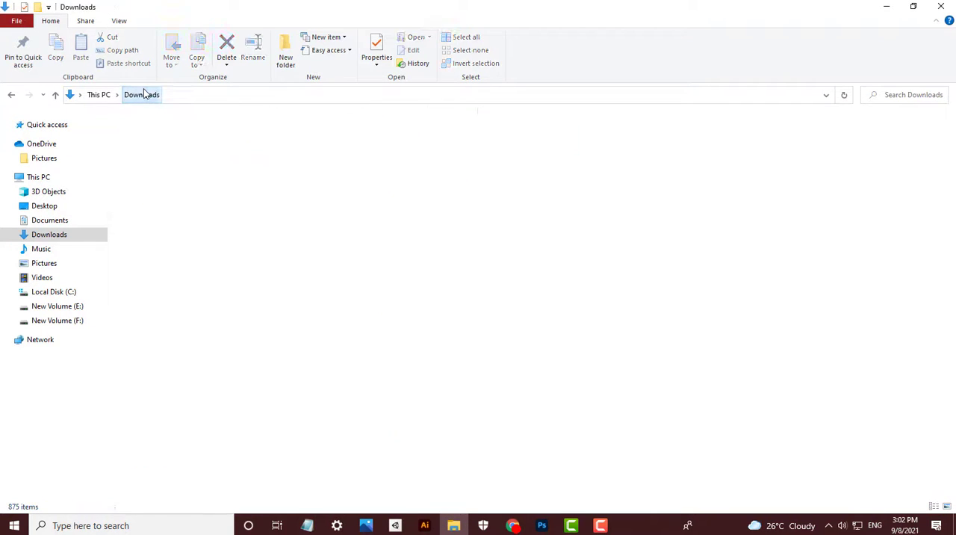
pyautogui.click(541, 527)
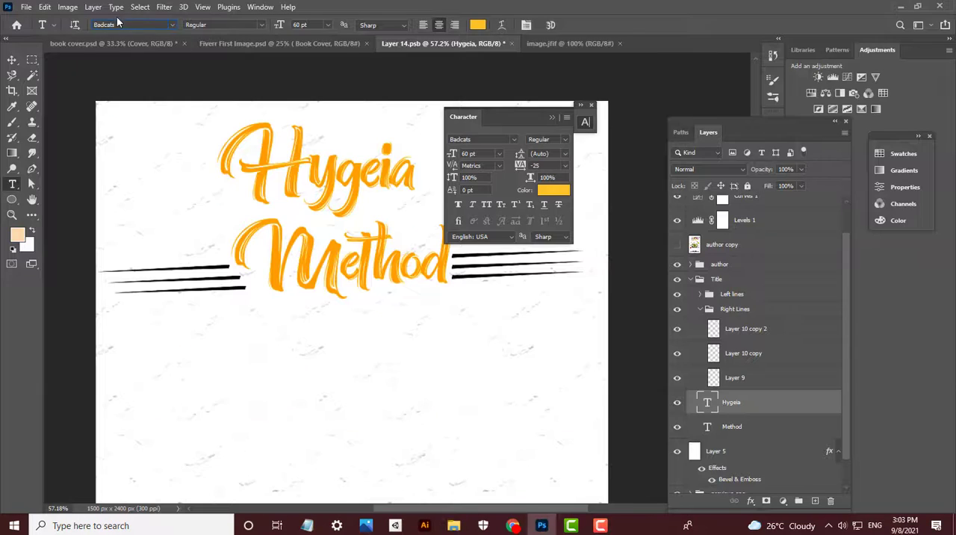
# - Change the Hygeia title's font to KG Blank Space Sketch and scale it to 52.3 pt, slightly overlapping the Method title
pyautogui.write('k Space Sketch')
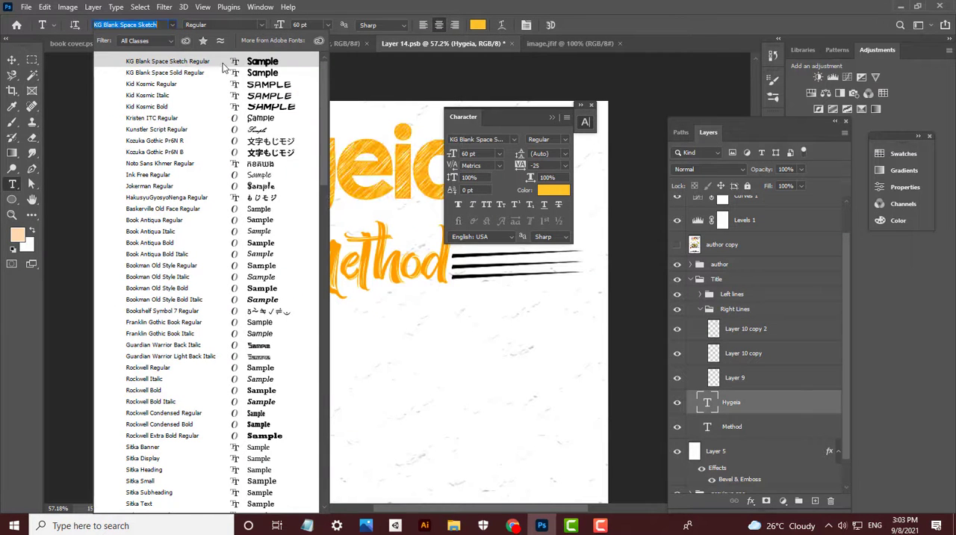
pyautogui.press('Return')
pyautogui.hotkey('ctrl', 't')
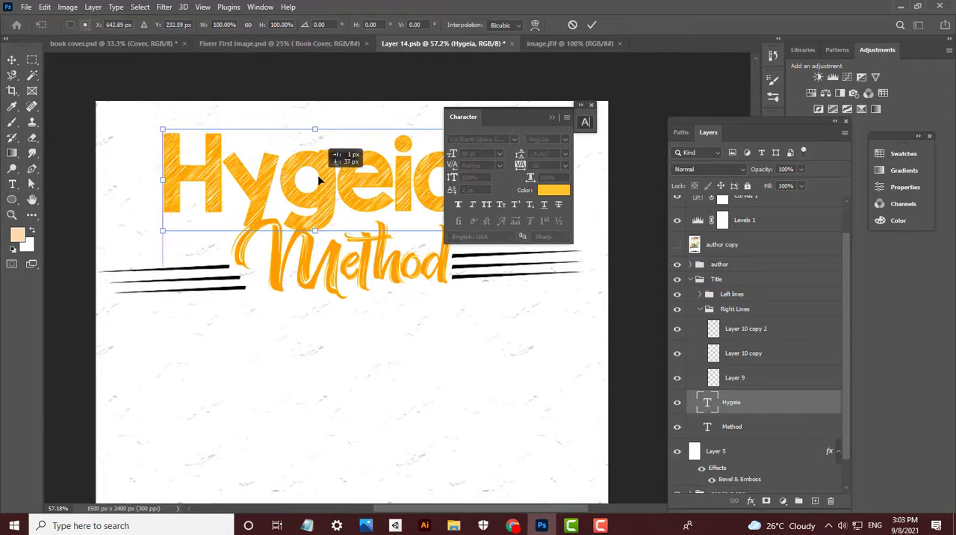
pyautogui.moveTo(316, 117); pyautogui.dragTo(316, 130)
pyautogui.moveTo(315, 175); pyautogui.dragTo(354, 215)
pyautogui.press('Return')
# - Set the Hygeia title's text color to pure red
pyautogui.scroll(-5, 332, 153)
pyautogui.press('v')
pyautogui.click(556, 191)
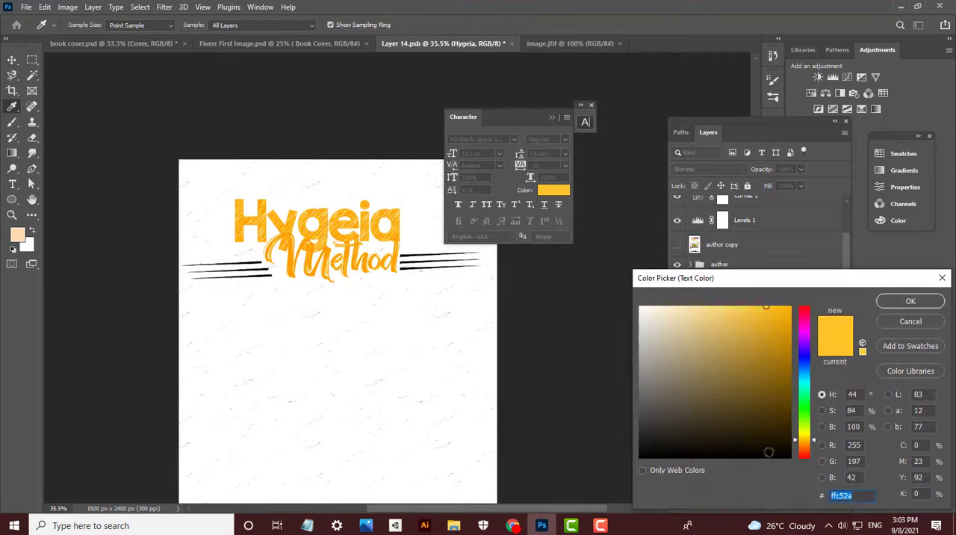
pyautogui.click(805, 458)
pyautogui.click(908, 302)
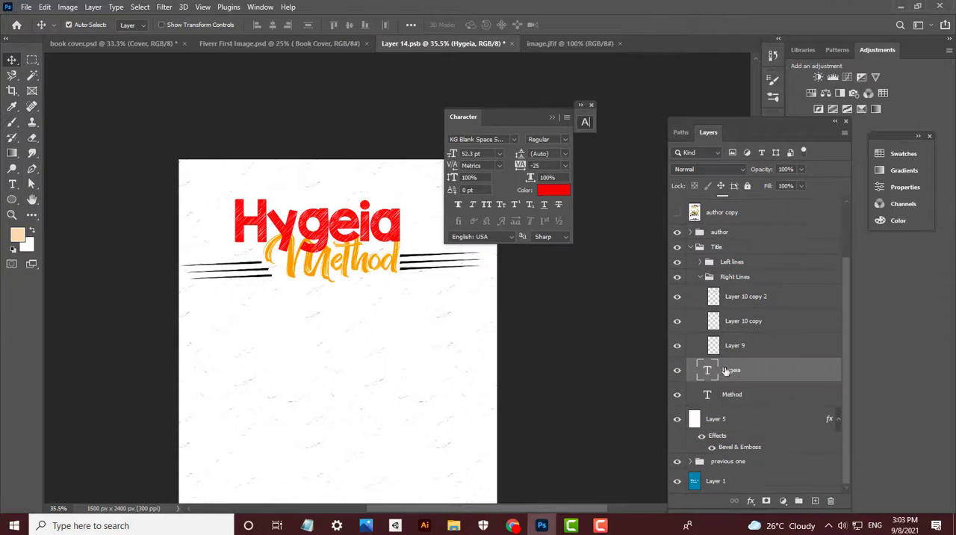
# - Place the Hygeia layer beneath the Method layer and enlarge the Hygeia title to 54.72 pt with Free Transform
pyautogui.scroll(4, 324, 216)
pyautogui.scroll(2, 323, 216)
pyautogui.hotkey('ctrl', 't')
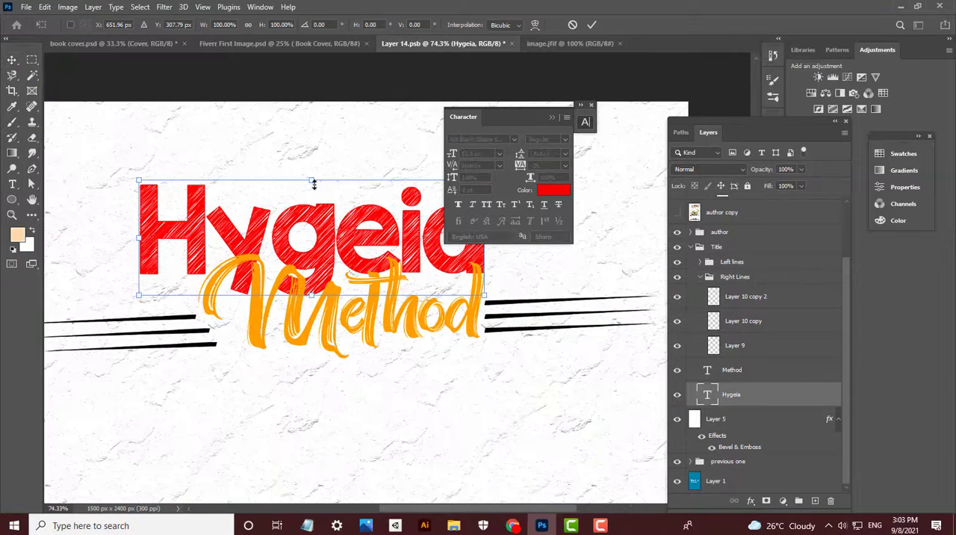
pyautogui.moveTo(317, 185); pyautogui.dragTo(312, 175)
pyautogui.press('Return')
pyautogui.scroll(-4, 292, 192)
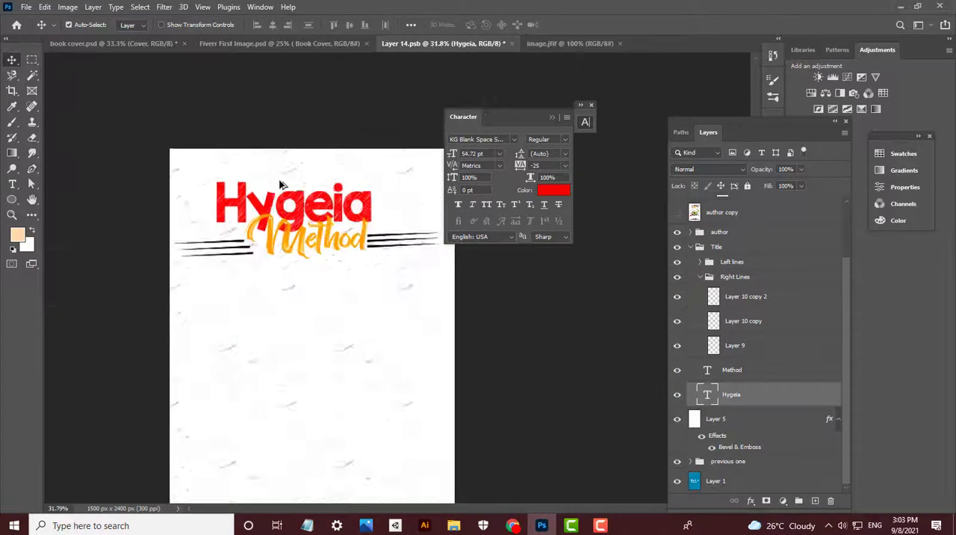
# - Change the Method title's font to KG Blank Space Sketch and move it down below the Hygeia title
pyautogui.scroll(2, 191, 217)
pyautogui.moveTo(190, 218); pyautogui.dragTo(234, 198)
pyautogui.press('t')
pyautogui.doubleClick(188, 269)
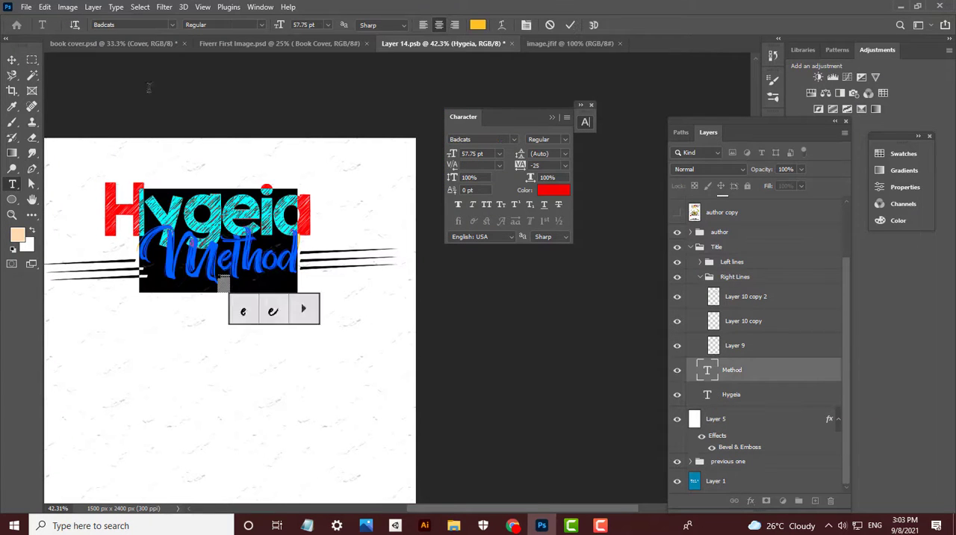
pyautogui.click(174, 25)
pyautogui.click(163, 65)
pyautogui.click(12, 59)
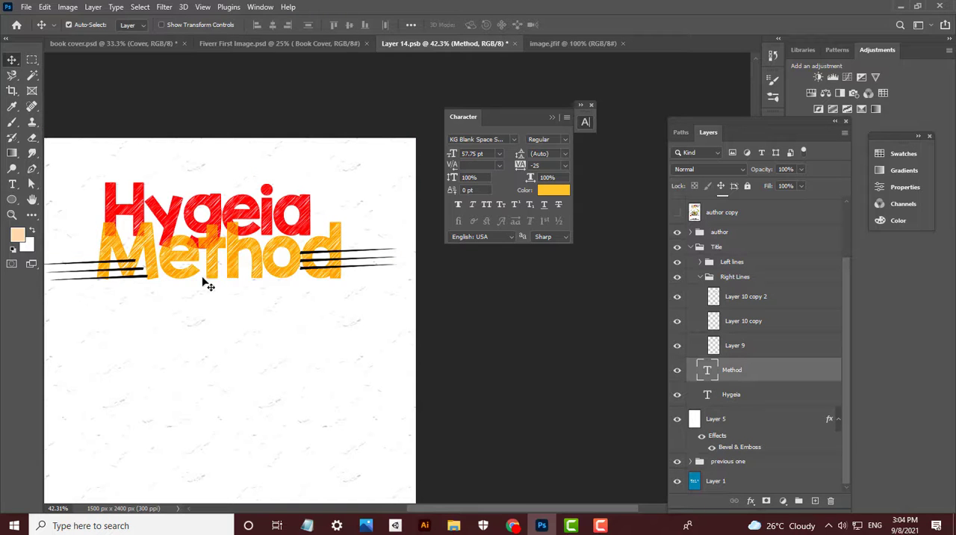
pyautogui.moveTo(216, 243); pyautogui.dragTo(206, 271)
# - Switch the Hygeia title's font to Badcats and enlarge it to 84.38 pt with Free Transform, overlapping the top of Method
pyautogui.click(217, 226)
pyautogui.press('t')
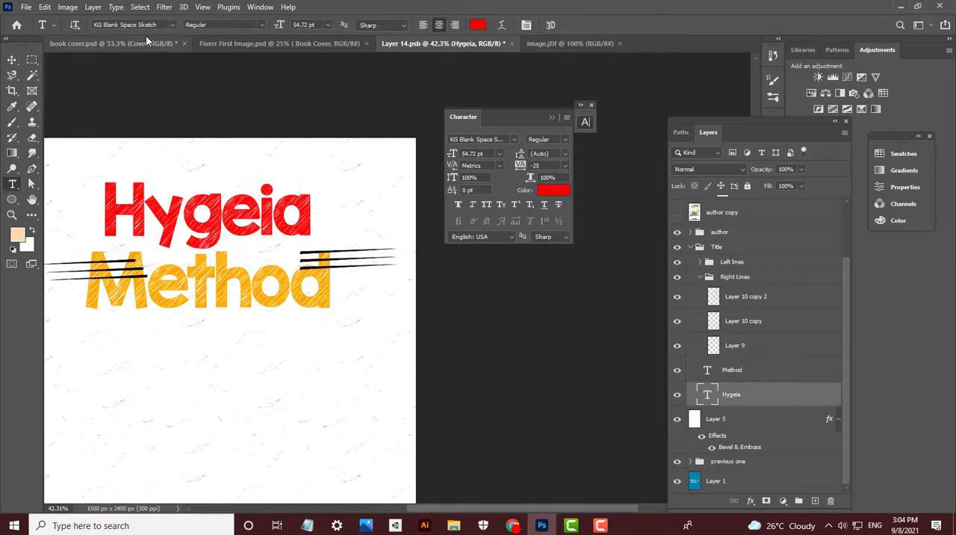
pyautogui.moveTo(110, 28); pyautogui.dragTo(160, 26)
pyautogui.click(171, 26)
pyautogui.click(176, 71)
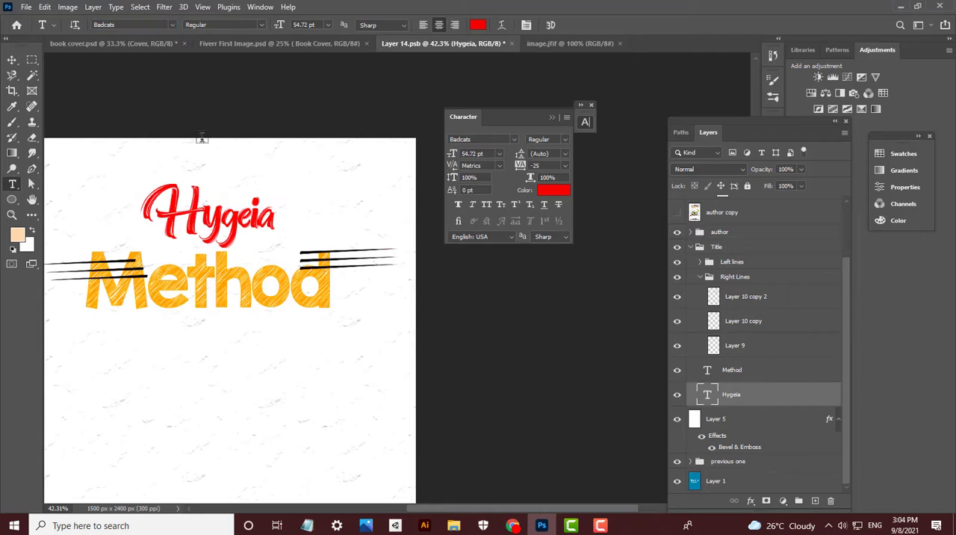
pyautogui.hotkey('ctrl', 't')
pyautogui.moveTo(206, 155); pyautogui.dragTo(207, 98)
pyautogui.moveTo(216, 209); pyautogui.dragTo(218, 227)
pyautogui.moveTo(209, 119); pyautogui.dragTo(208, 124)
pyautogui.press('Return')
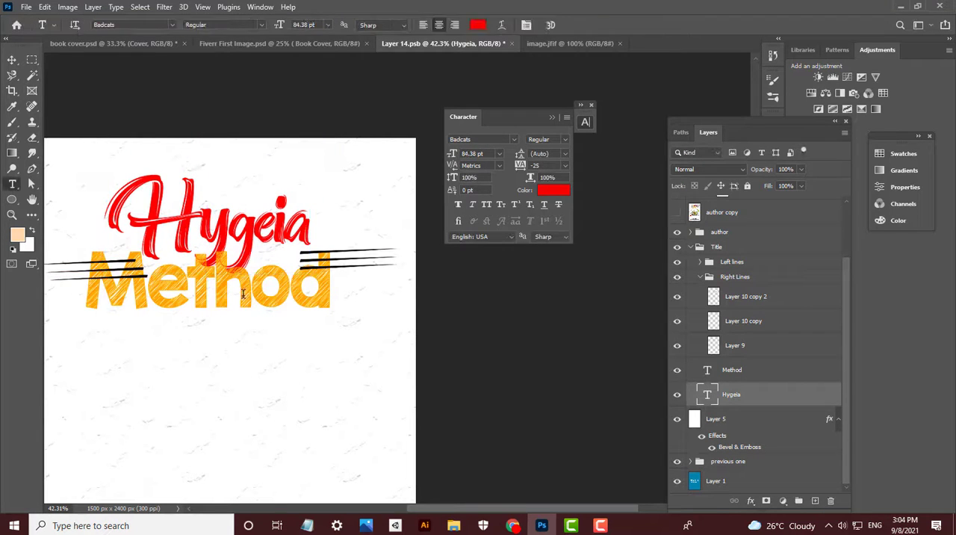
# - Try to move the Method title up and shrink it to 37.78 pt between the side lines
pyautogui.press('v')
pyautogui.moveTo(241, 289); pyautogui.dragTo(240, 263)
pyautogui.hotkey('ctrl', 't')
pyautogui.moveTo(207, 223); pyautogui.dragTo(251, 264)
pyautogui.press('Return')
pyautogui.hotkey('ctrl', 't')
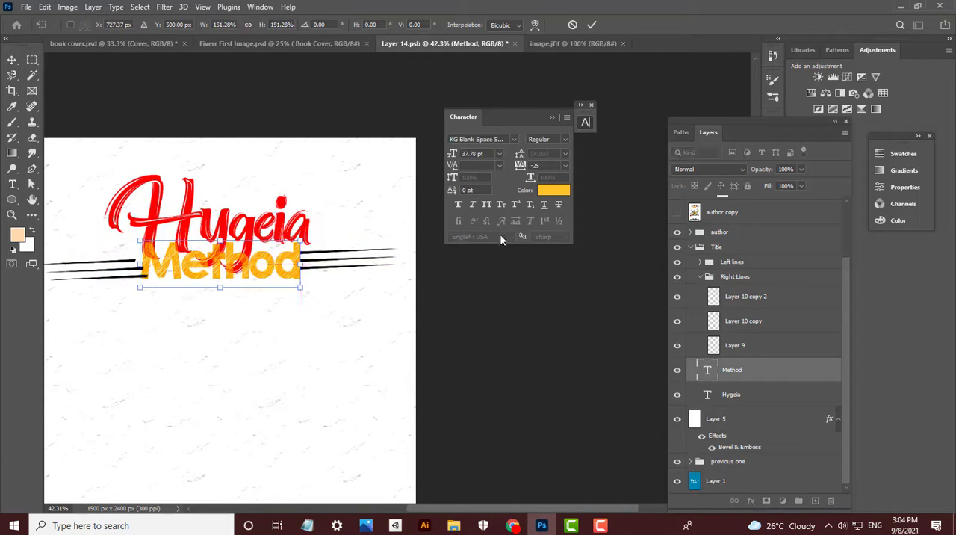
pyautogui.press('Return')
pyautogui.click(348, 269)
pyautogui.hotkey('ctrl', 'z')
pyautogui.hotkey('ctrl', 'z')
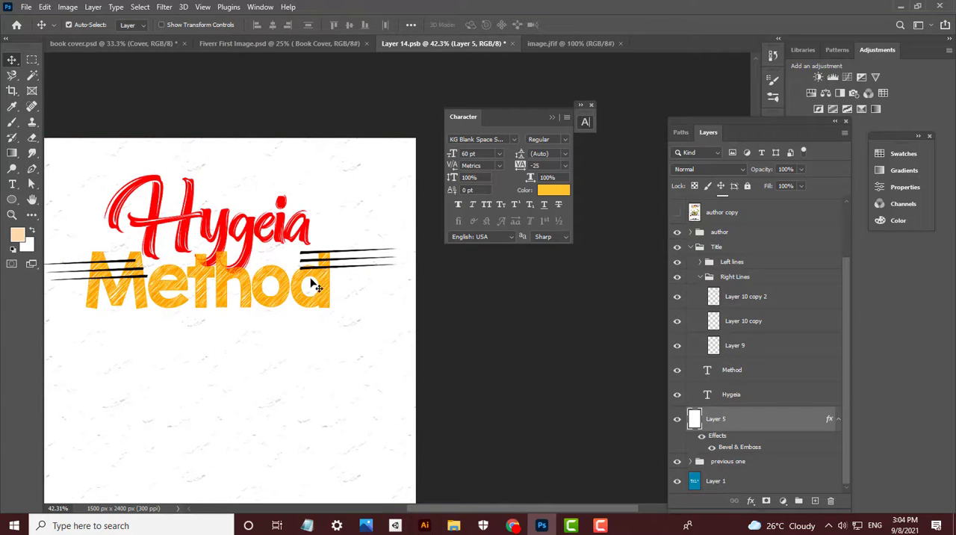
# - Shrink the Method title to 41.39 pt with Free Transform and place it directly under Hygeia between the side lines
pyautogui.moveTo(294, 282); pyautogui.dragTo(292, 273)
pyautogui.hotkey('ctrl', 't')
pyautogui.moveTo(208, 237); pyautogui.dragTo(221, 260)
pyautogui.press('Return')
# - Shift the Right Lines group outward so the lines start just past the end of the Method title
pyautogui.click(327, 267)
pyautogui.click(725, 277)
pyautogui.hotkey('ctrl', 't')
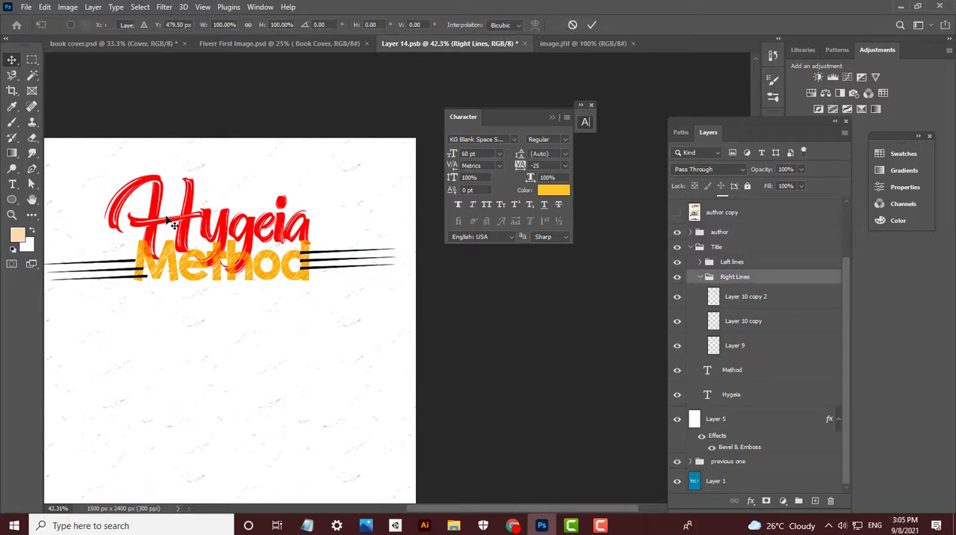
pyautogui.moveTo(323, 257); pyautogui.dragTo(334, 256)
pyautogui.press('Return')
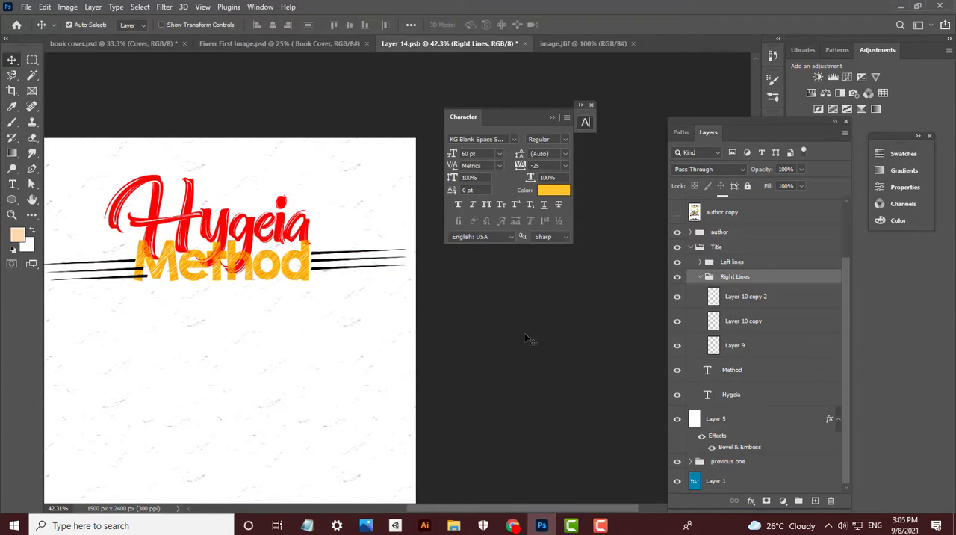
# - Shift the Left lines group outward to clear the start of the Method title, and nudge Method slightly down
pyautogui.click(730, 261)
pyautogui.hotkey('ctrl', 't')
pyautogui.moveTo(110, 276); pyautogui.dragTo(185, 263)
pyautogui.press('Return')
pyautogui.scroll(2, 127, 265)
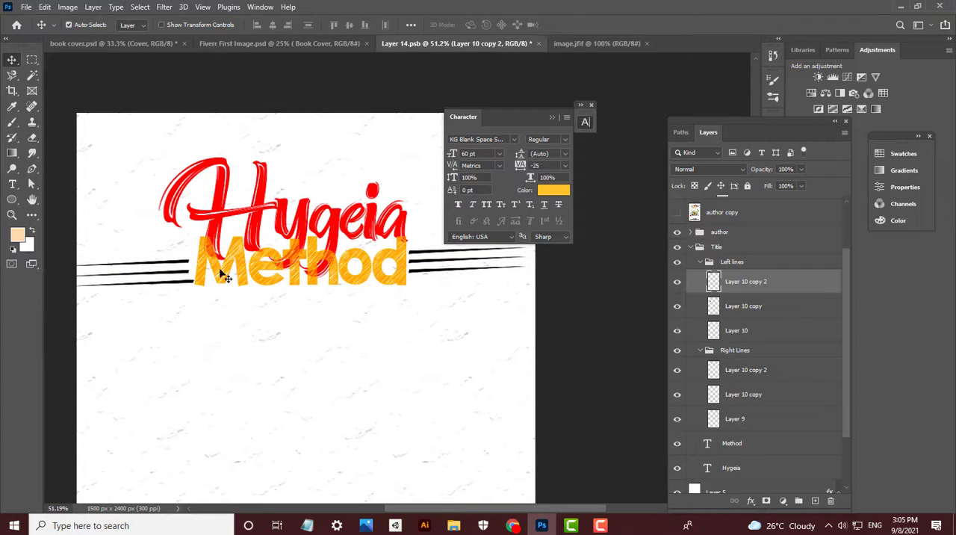
pyautogui.click(222, 274)
pyautogui.moveTo(300, 270); pyautogui.dragTo(297, 272)
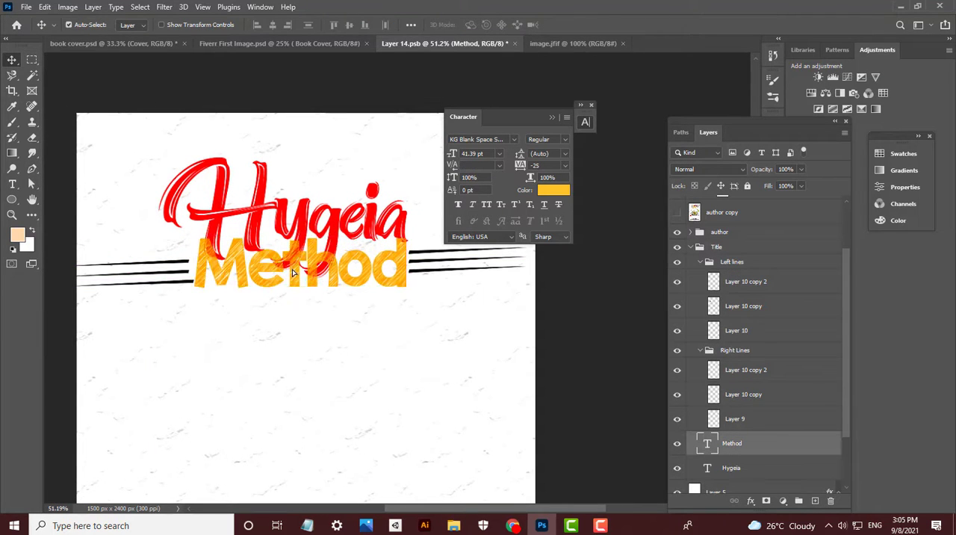
# - Duplicate the Method text layer and set the copy's font to KG Blank Space Solid
pyautogui.hotkey('ctrl', 'j')
pyautogui.hotkey('ctrl', 'z')
pyautogui.hotkey('ctrl', 'j')
pyautogui.hscroll(-1, 297, 152)
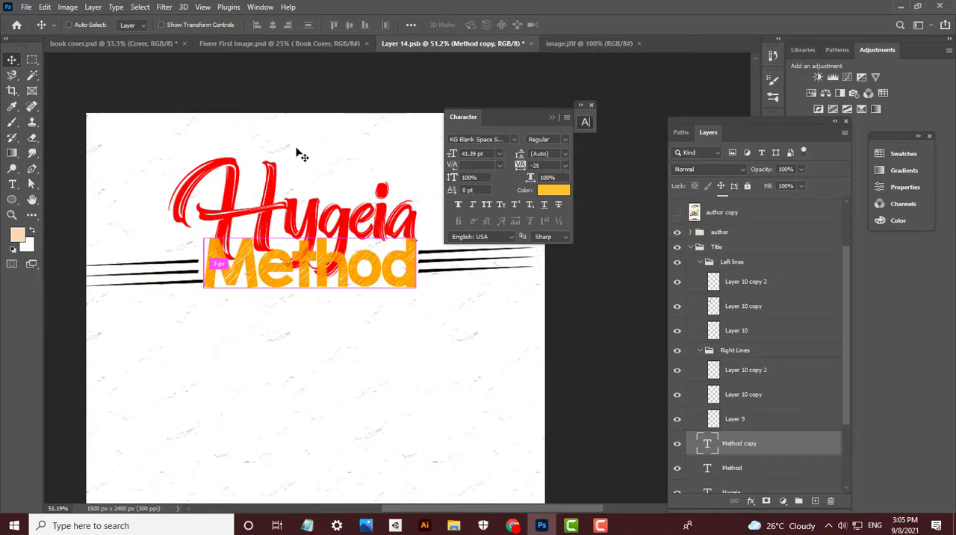
pyautogui.write('t')
pyautogui.write('Solid')
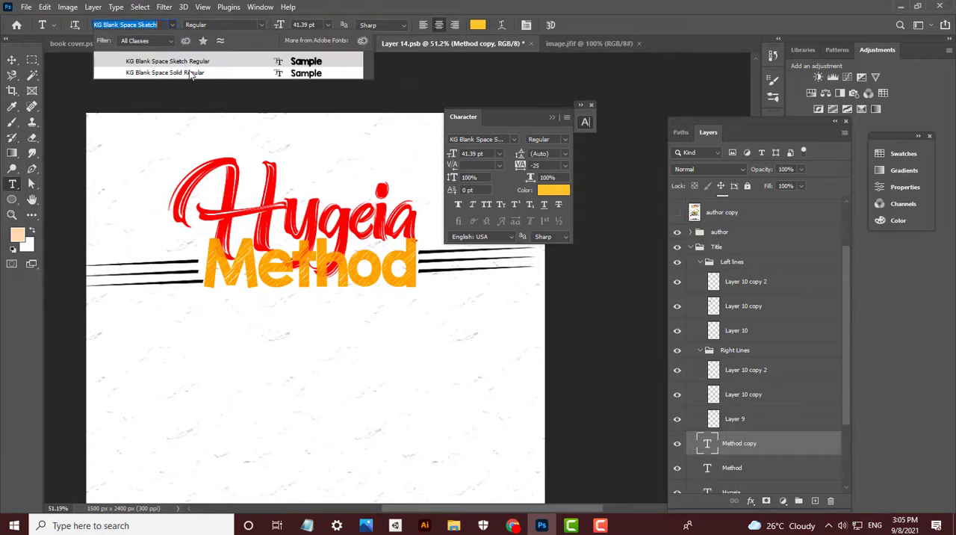
pyautogui.press('Return')
# - Color the solid Method copy white (ffffff) and move its layer beneath the orange sketch Method layer
pyautogui.click(544, 190)
pyautogui.moveTo(665, 342); pyautogui.dragTo(636, 303)
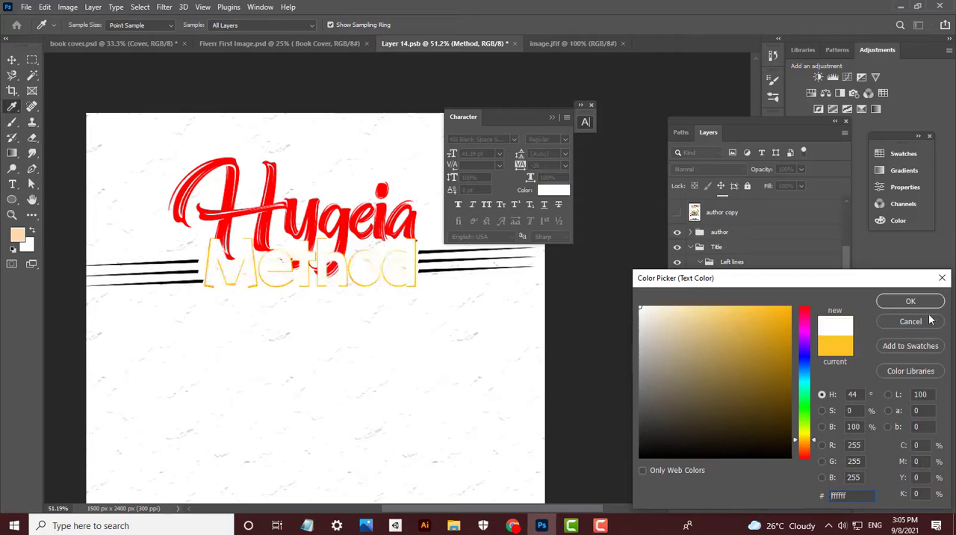
pyautogui.click(917, 301)
pyautogui.moveTo(739, 438); pyautogui.dragTo(738, 470)
pyautogui.click(15, 60)
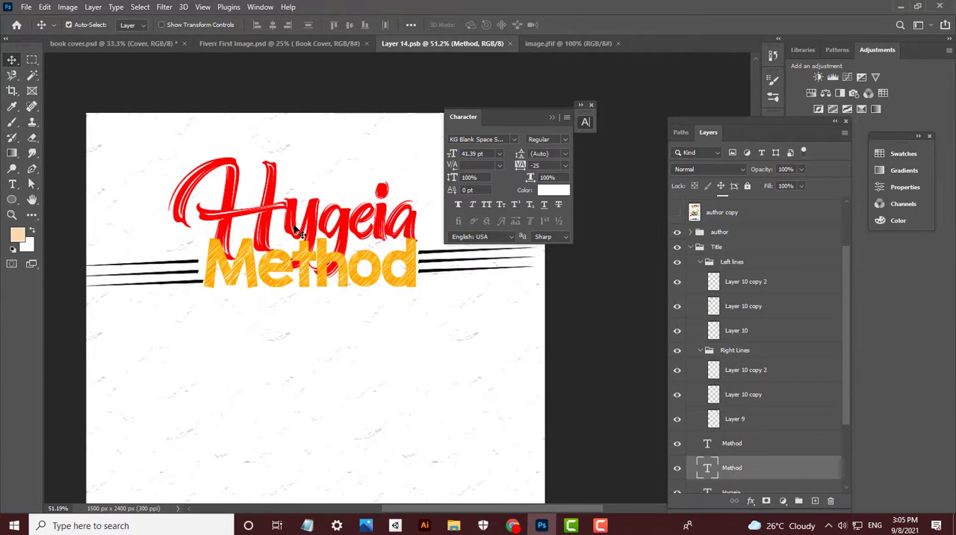
# - Shrink the Hygeia title to 76.45 pt with Free Transform and nudge it into place above Method
pyautogui.scroll(-5, 296, 213)
pyautogui.scroll(6, 296, 214)
pyautogui.moveTo(286, 132); pyautogui.dragTo(182, 169)
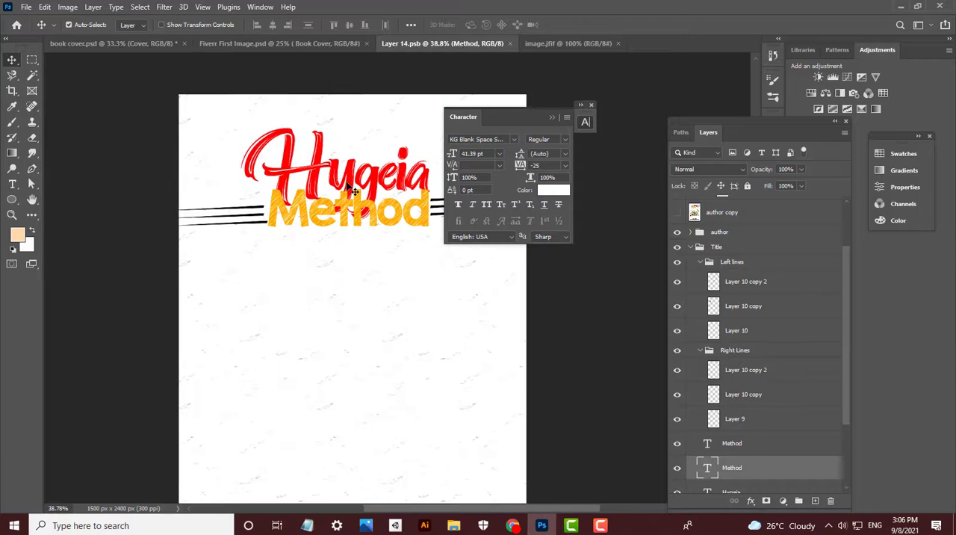
pyautogui.click(347, 178)
pyautogui.hotkey('ctrl', 't')
pyautogui.moveTo(337, 82); pyautogui.dragTo(337, 96)
pyautogui.press('Return')
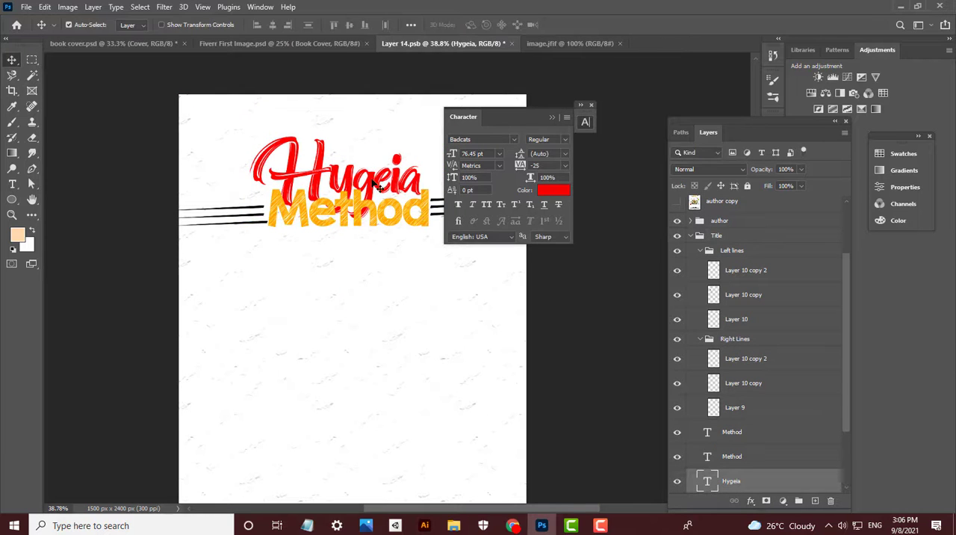
pyautogui.moveTo(372, 179); pyautogui.dragTo(373, 182)
# - Add red Badcats text reading "The", scale it to 31.2 pt above the start of Hygeia, and save the document
pyautogui.press('t')
pyautogui.click(249, 128)
pyautogui.write('T')
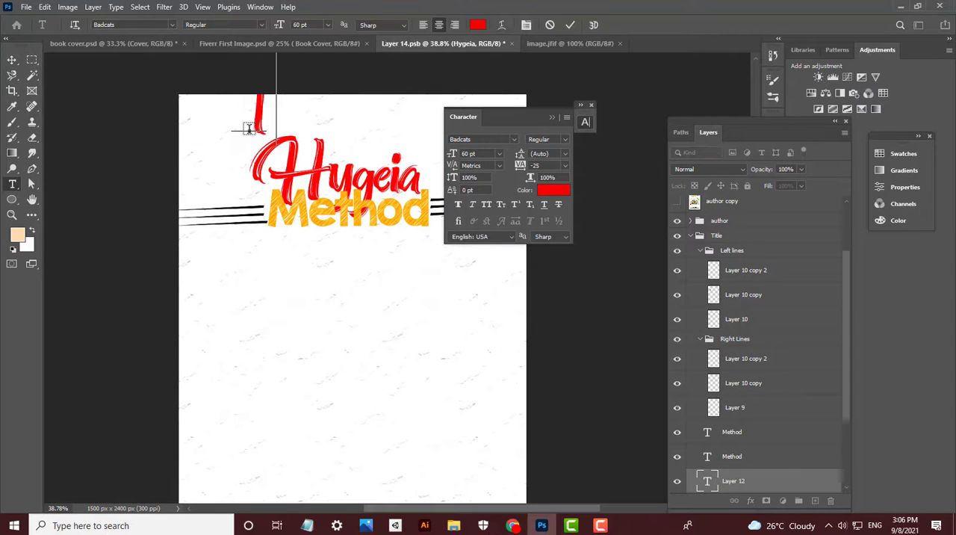
pyautogui.click(10, 62)
pyautogui.hotkey('ctrl', 't')
pyautogui.moveTo(285, 98); pyautogui.dragTo(259, 137)
pyautogui.press('Return')
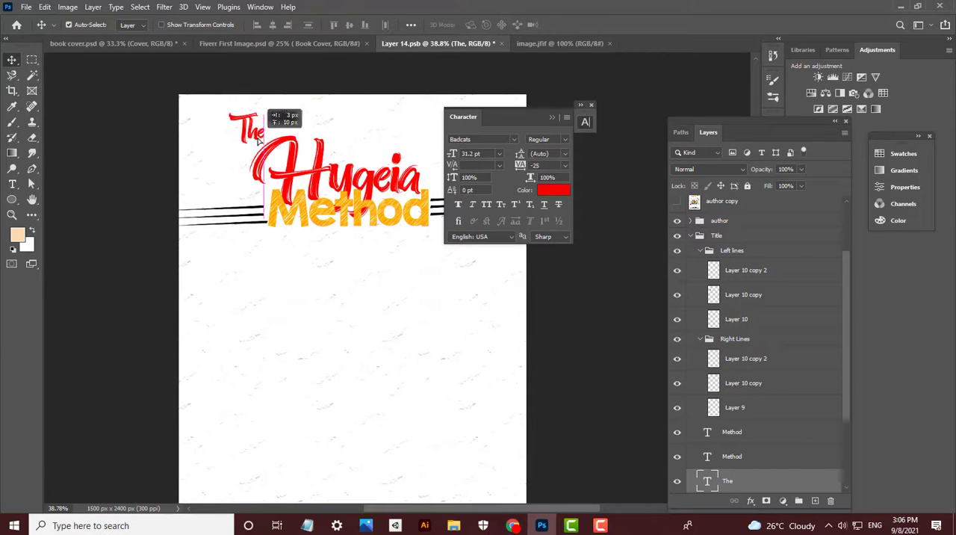
pyautogui.scroll(-5, 252, 136)
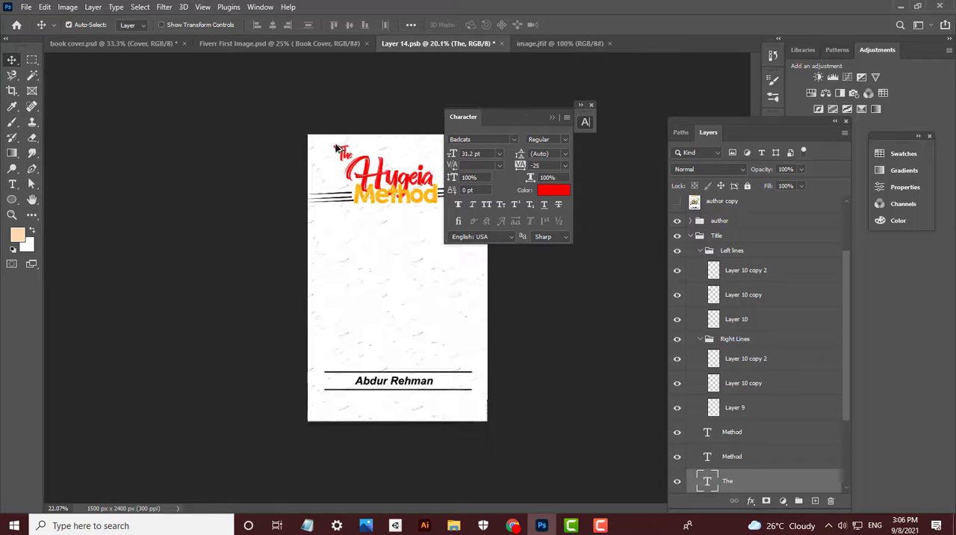
pyautogui.scroll(4, 335, 145)
pyautogui.scroll(-2, 335, 145)
pyautogui.hotkey('ctrl', 's')
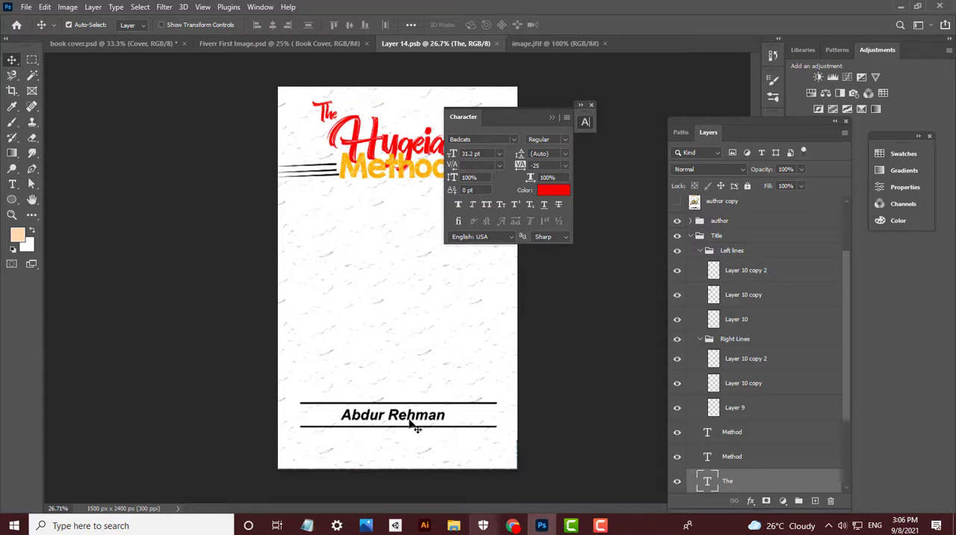
# - Delete the old author name from the cover and copy the first author's name from the Fiverr order page in Chrome
pyautogui.click(430, 420)
pyautogui.press('Delete')
pyautogui.press('t')
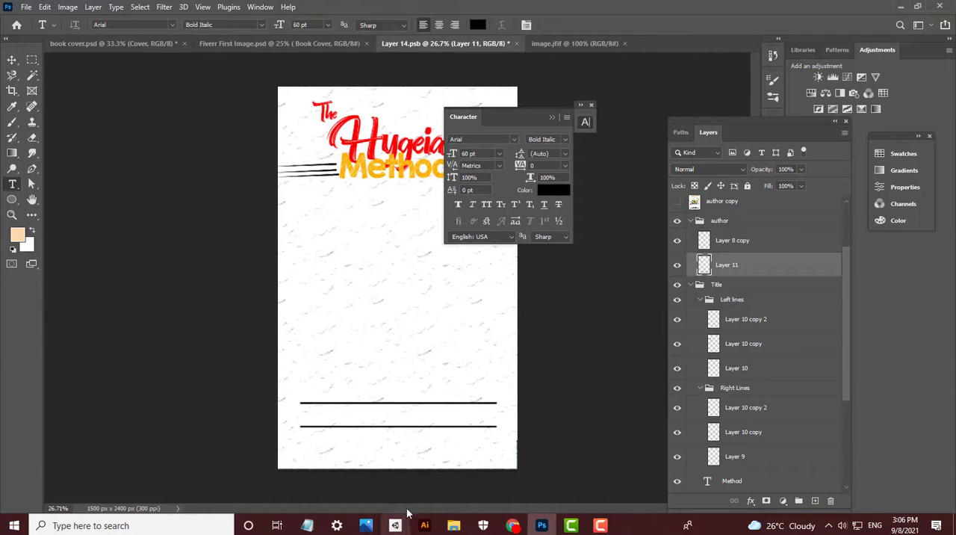
pyautogui.click(453, 525)
pyautogui.click(513, 525)
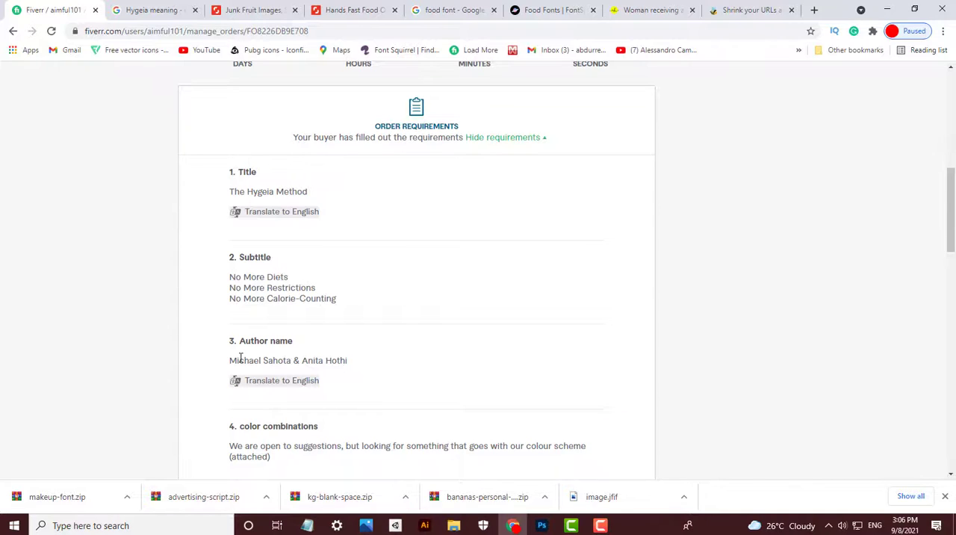
pyautogui.click(541, 526)
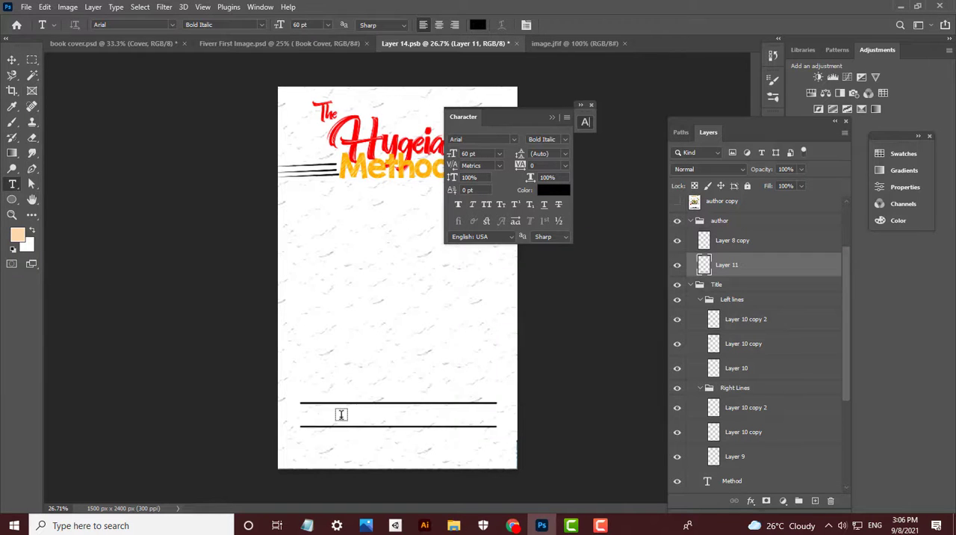
# - Paste the first author's name as Arial Bold Italic text and scale it to 26.07 pt between the two author lines
pyautogui.click(342, 416)
pyautogui.click(11, 60)
pyautogui.hotkey('ctrl', 't')
pyautogui.moveTo(632, 382); pyautogui.dragTo(467, 412)
pyautogui.moveTo(459, 424); pyautogui.dragTo(457, 418)
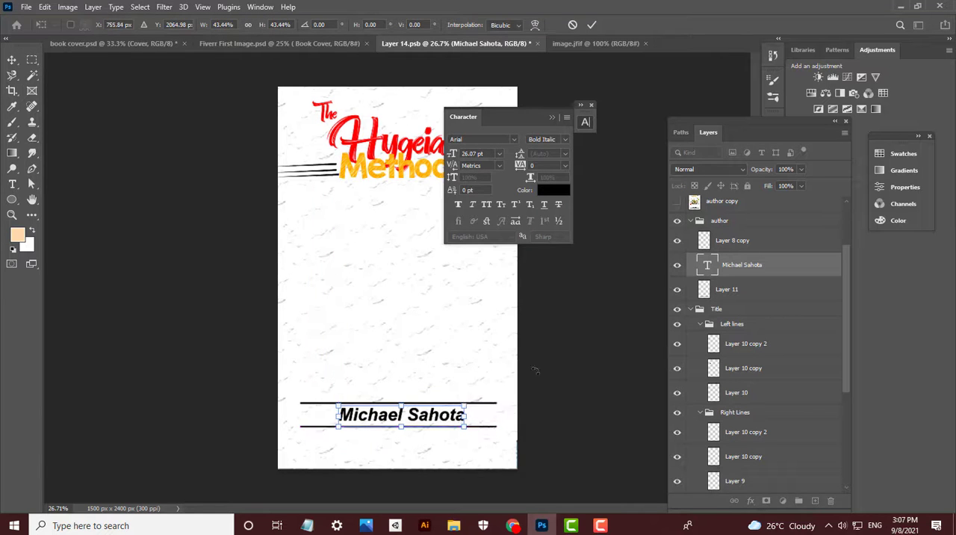
pyautogui.press('Return')
# - Copy the second author's name from the Fiverr order page in Chrome and paste it as text scaled to 25.82 pt beneath the first name
pyautogui.click(512, 525)
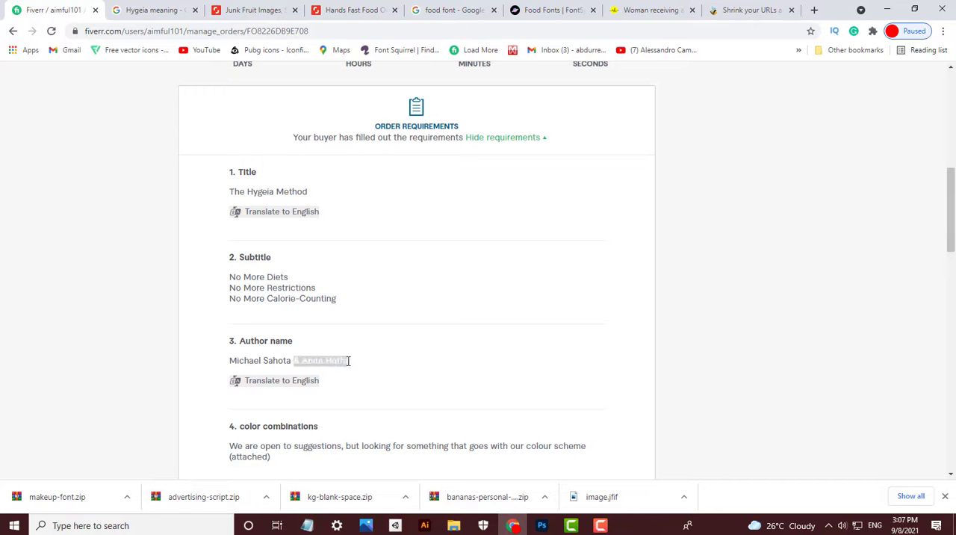
pyautogui.click(541, 525)
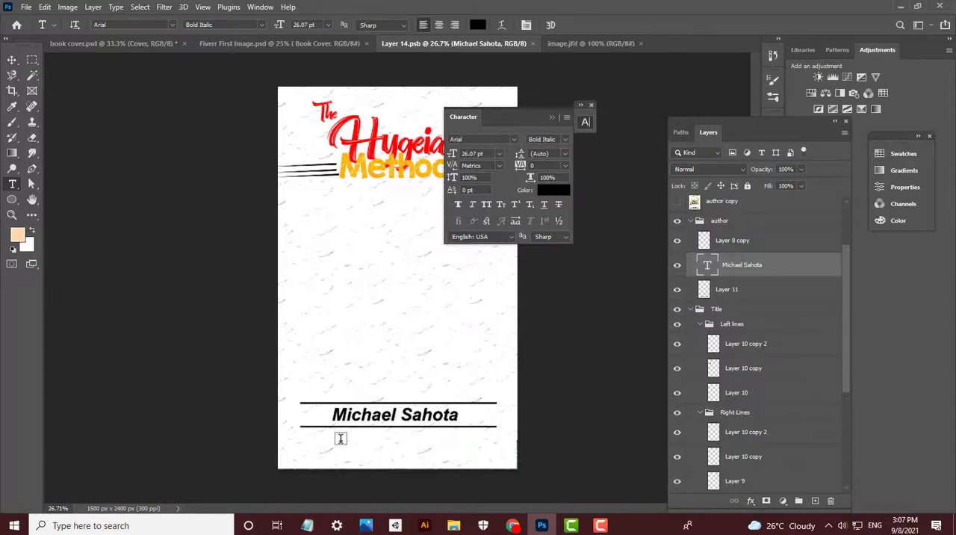
pyautogui.write('i')
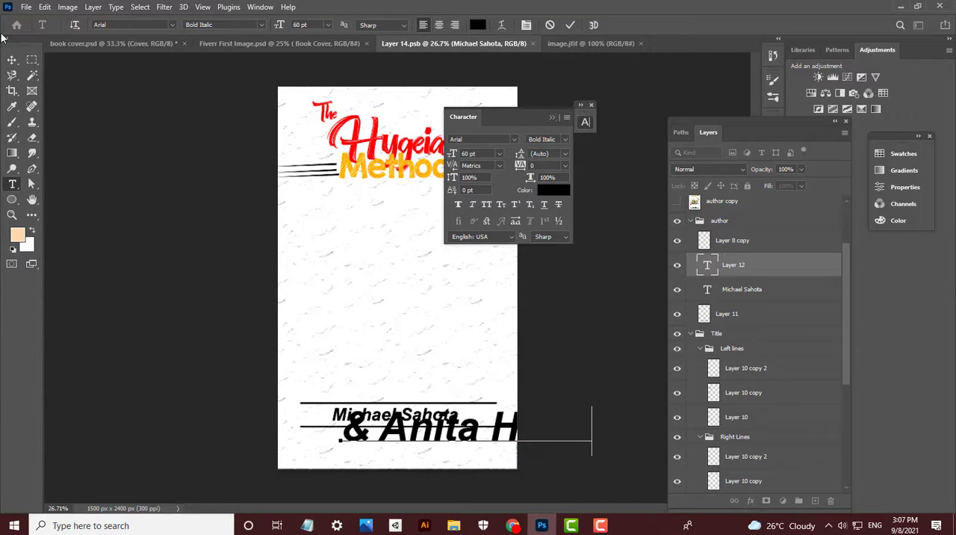
pyautogui.click(12, 59)
pyautogui.hotkey('ctrl', 't')
pyautogui.moveTo(593, 407); pyautogui.dragTo(439, 423)
pyautogui.press('Return')
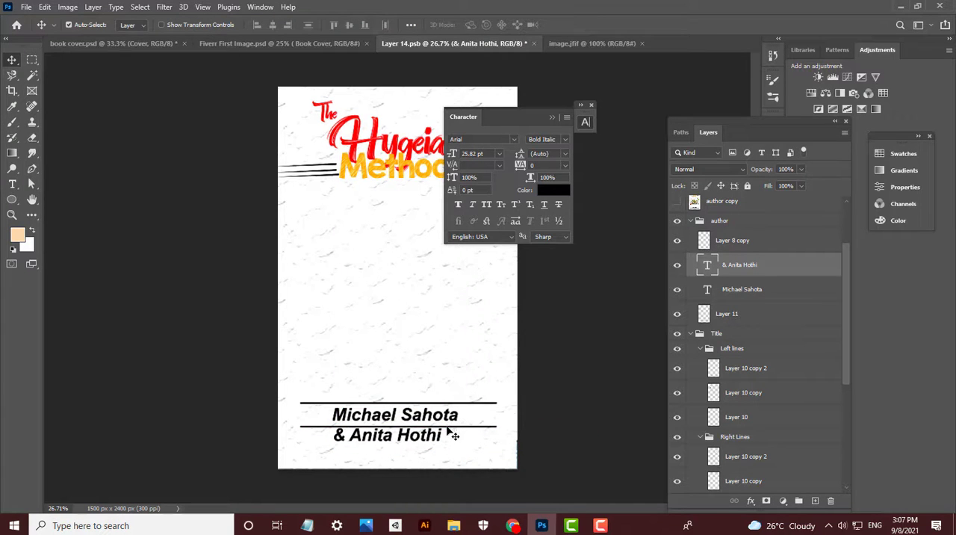
# - Delete the lower author line and undo the accidental shift of the textured background
pyautogui.moveTo(452, 435); pyautogui.dragTo(476, 445)
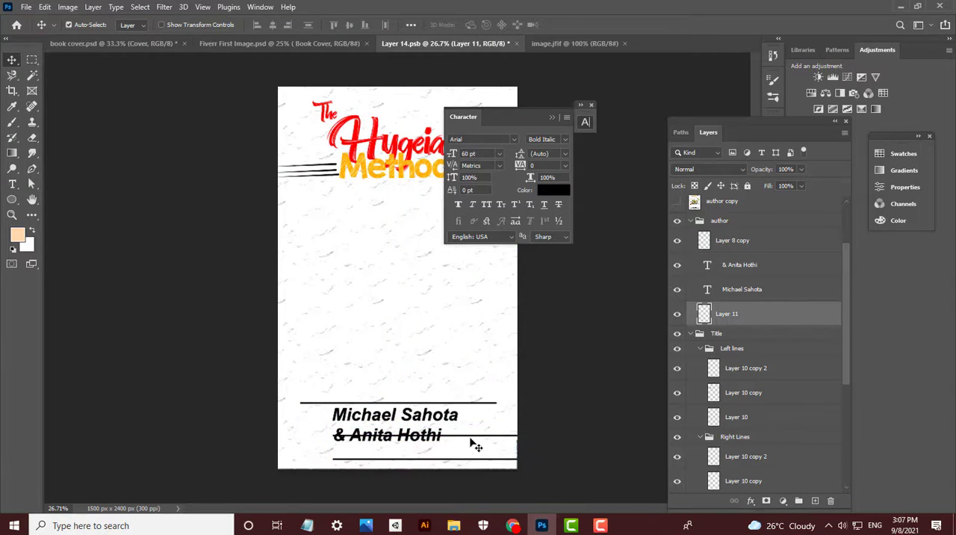
pyautogui.press('Delete')
pyautogui.moveTo(467, 404); pyautogui.dragTo(474, 451)
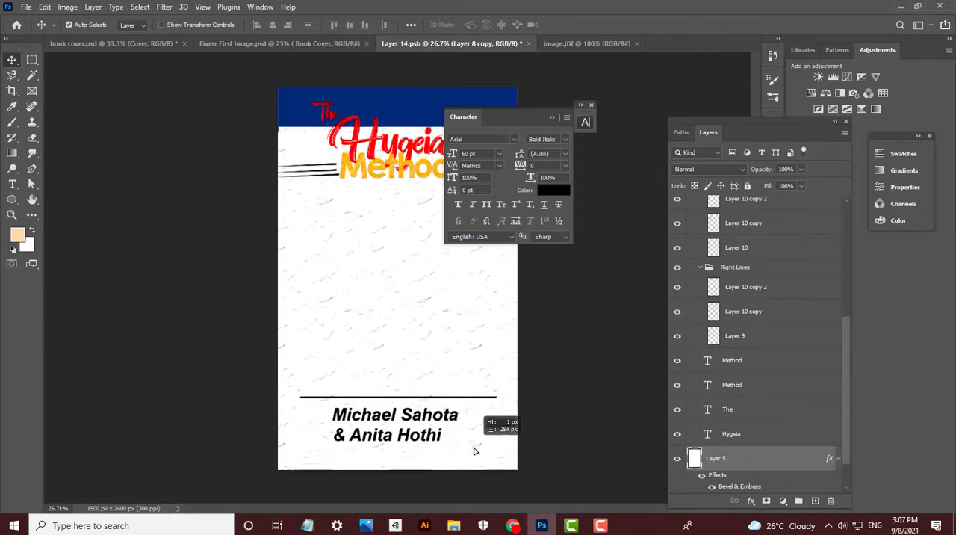
pyautogui.hotkey('ctrl', 'z')
# - Nudge the remaining author line down with Free Transform so it sits just above the first author's name
pyautogui.click(499, 402)
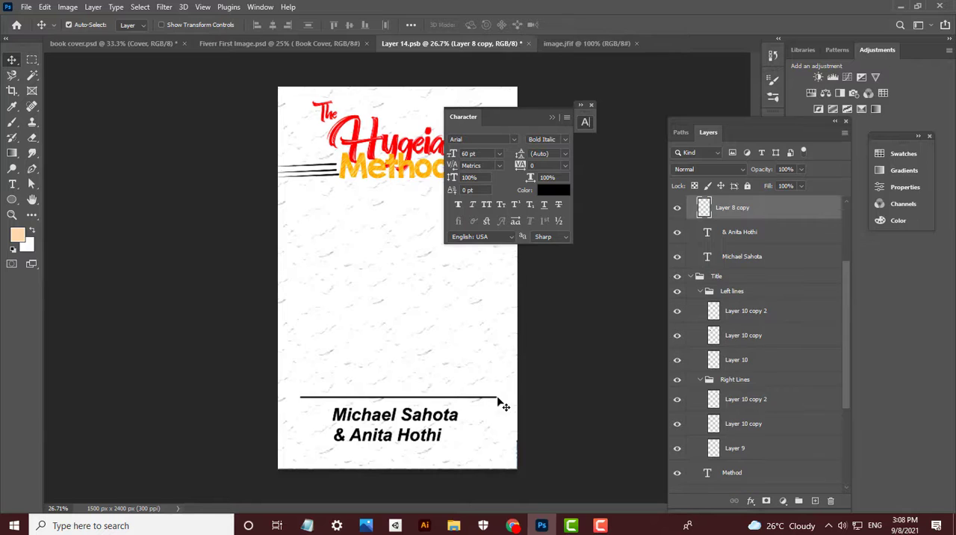
pyautogui.hotkey('ctrl', 't')
pyautogui.scroll(2, 453, 418)
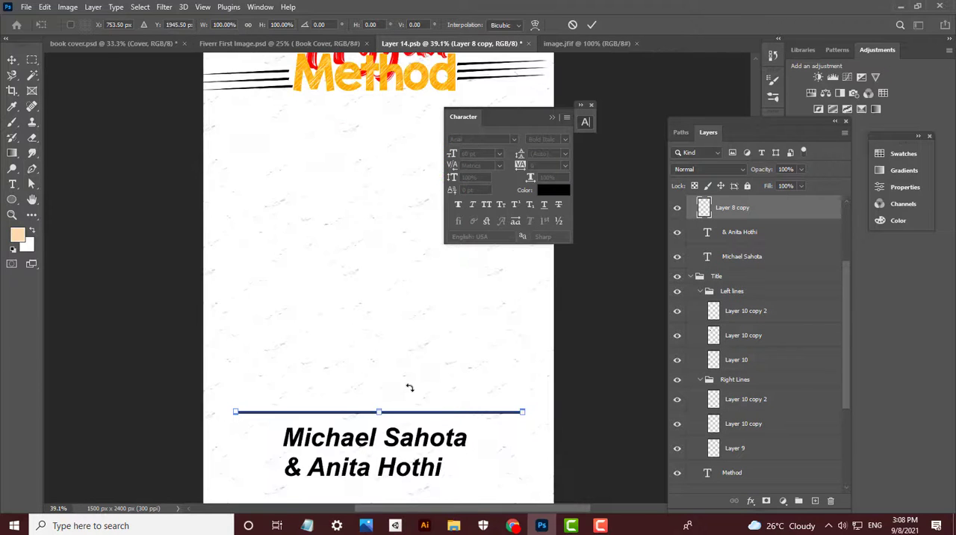
pyautogui.hotkey('shift', 'Down')
pyautogui.hotkey('shift', 'Down')
pyautogui.hotkey('shift', 'Down')
pyautogui.scroll(3, 450, 431)
pyautogui.moveTo(465, 425); pyautogui.dragTo(443, 452)
pyautogui.press('Return')
pyautogui.scroll(-2, 436, 430)
pyautogui.scroll(2, 777, 367)
# - Duplicate the author line and move the copy straight down below the second author's name
pyautogui.hotkey('ctrl', 'j')
pyautogui.keyDown('ctrl'); pyautogui.click(457, 420); pyautogui.keyUp('ctrl')
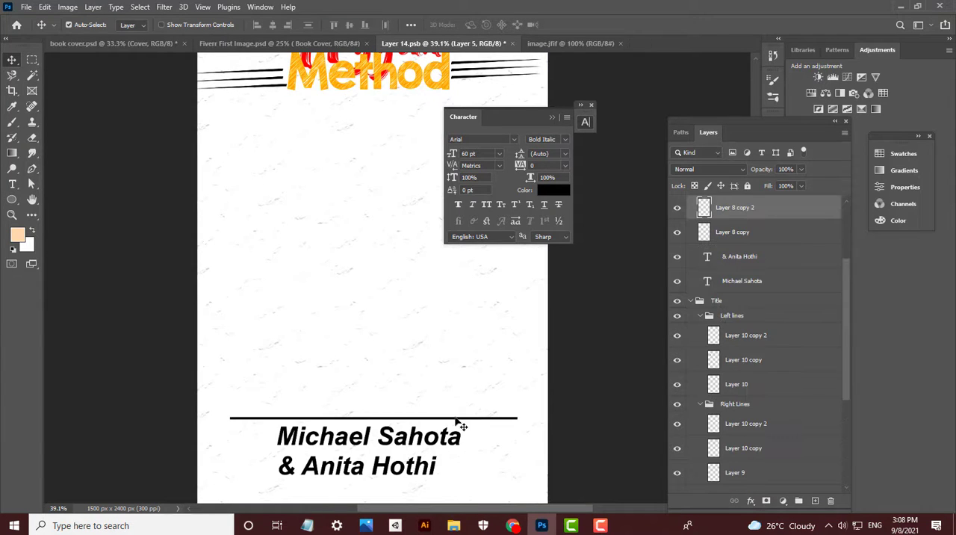
pyautogui.moveTo(479, 425); pyautogui.dragTo(499, 442)
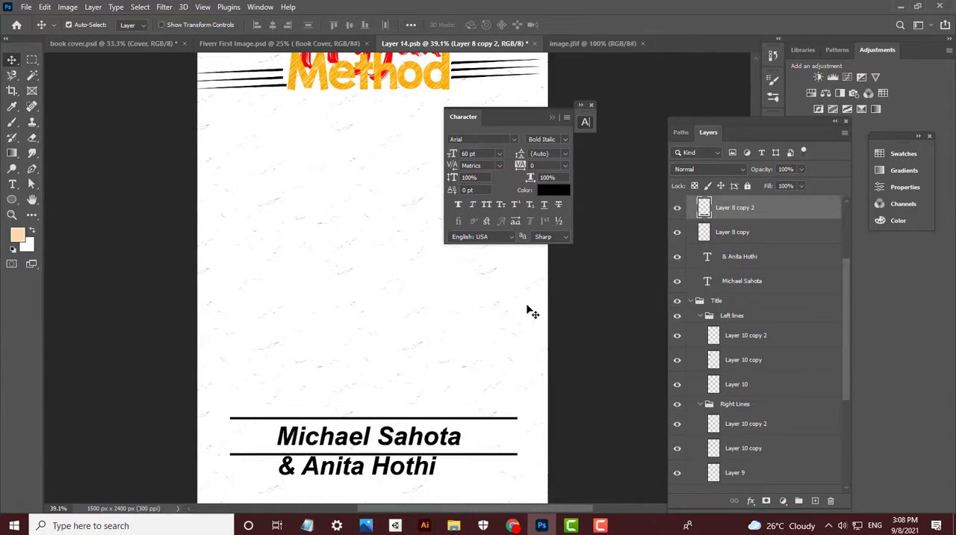
pyautogui.hotkey('shift', 'Down')
pyautogui.hotkey('shift', 'Down')
pyautogui.hotkey('shift', 'Down')
pyautogui.hotkey('shift', 'Down')
pyautogui.hotkey('shift', 'Down')
pyautogui.hotkey('shift', 'Down')
pyautogui.hotkey('shift', 'Down')
pyautogui.hotkey('shift', 'Down')
pyautogui.hotkey('shift', 'Down')
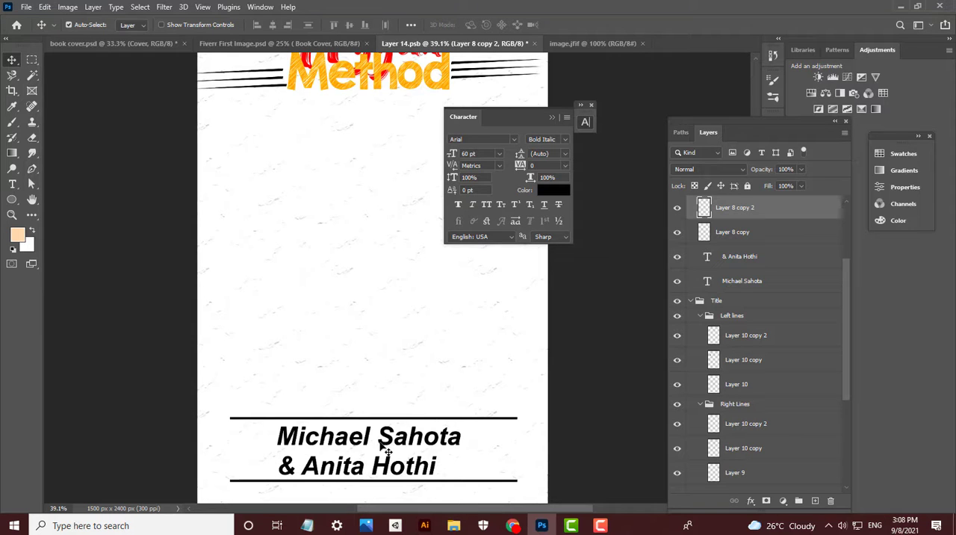
# - Select both author name layers and shift them slightly right between the two lines
pyautogui.keyDown('ctrl'); pyautogui.click(387, 449); pyautogui.keyUp('ctrl')
pyautogui.keyDown('ctrl'); pyautogui.keyDown('shift'); pyautogui.click(393, 468); pyautogui.keyUp('shift'); pyautogui.keyUp('ctrl')
pyautogui.hotkey('shift', 'Right')
pyautogui.hotkey('shift', 'Right')
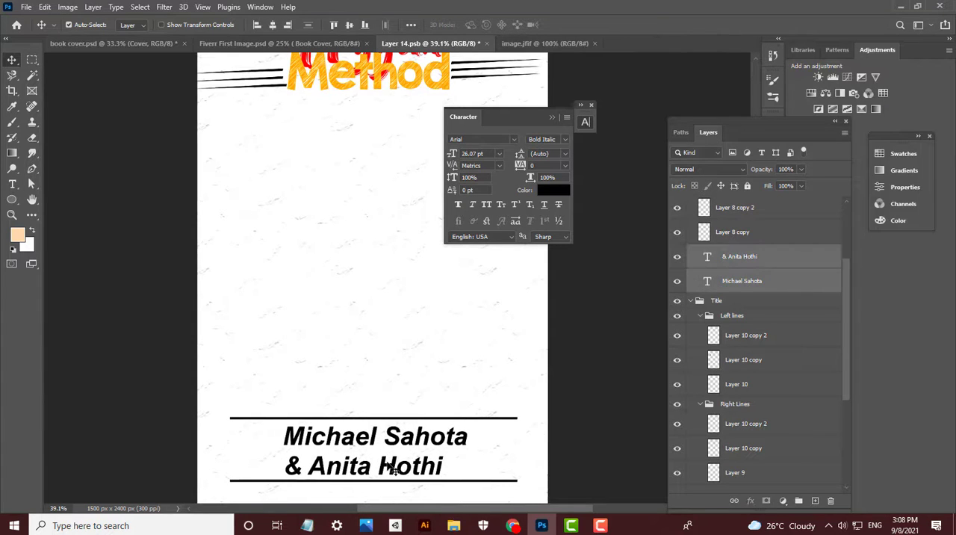
# - Group the two lines and both author name layers and name the group Author
pyautogui.click(747, 208)
pyautogui.keyDown('shift'); pyautogui.click(747, 275); pyautogui.keyUp('shift')
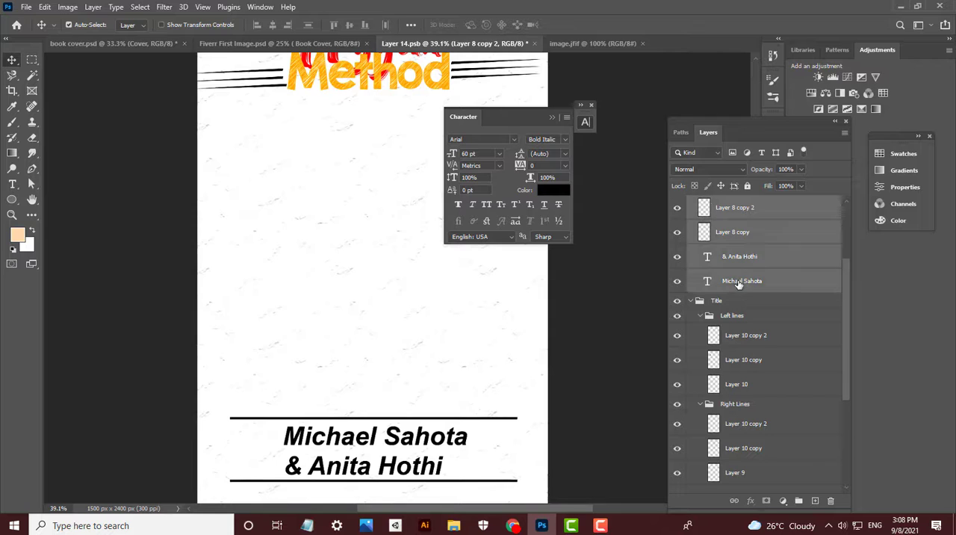
pyautogui.hotkey('ctrl', 'g')
pyautogui.click(732, 207)
pyautogui.write('Autho')
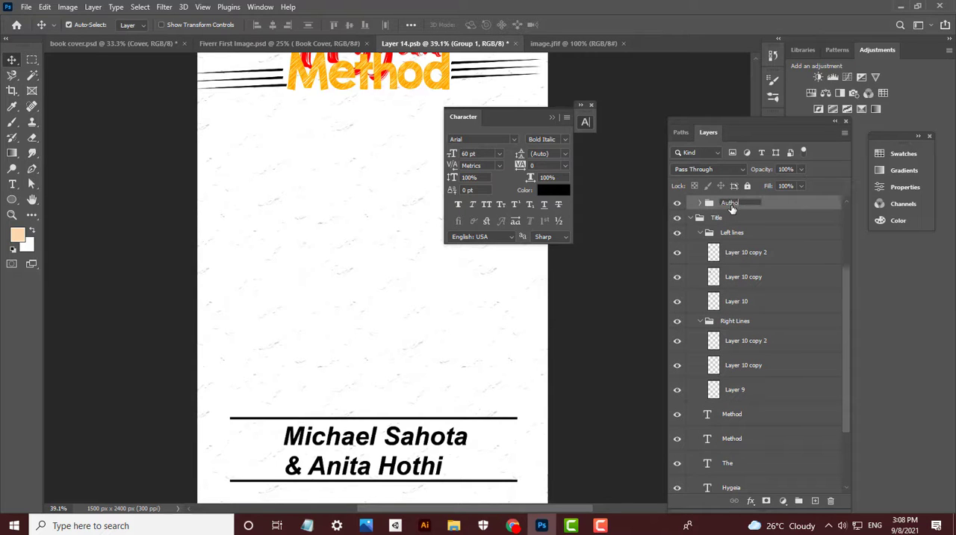
pyautogui.write('r')
pyautogui.press('Return')
# - Move the Author group down with Free Transform so it sits near the cover's bottom edge
pyautogui.scroll(-4, 477, 408)
pyautogui.hotkey('ctrl', 't')
pyautogui.moveTo(440, 426); pyautogui.dragTo(440, 446)
pyautogui.press('Return')
pyautogui.scroll(-2, 537, 438)
pyautogui.scroll(2, 527, 396)
pyautogui.scroll(-1, 471, 280)
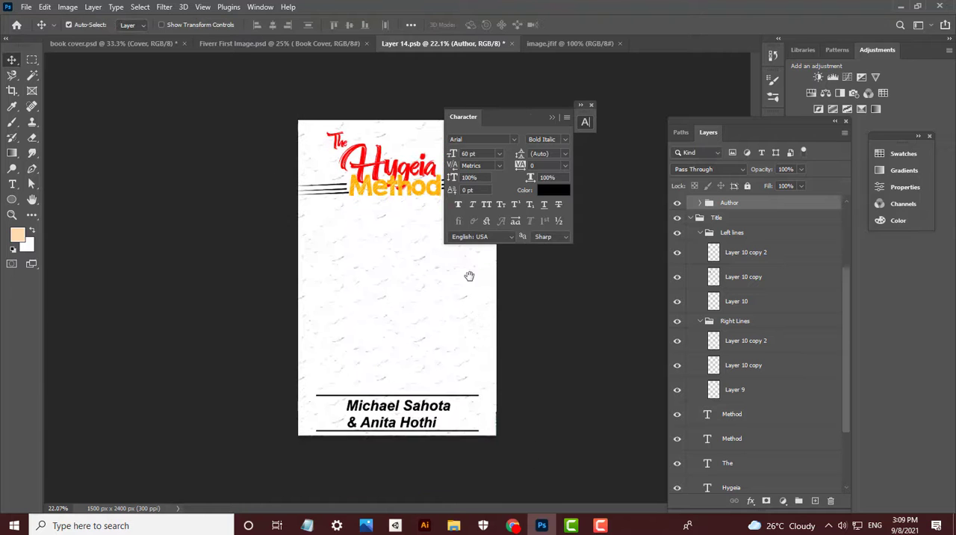
# - Close the image.jfif document and collapse the floating character settings
pyautogui.hotkey('ctrl', 'o')
pyautogui.click(210, 127)
pyautogui.doubleClick(209, 119)
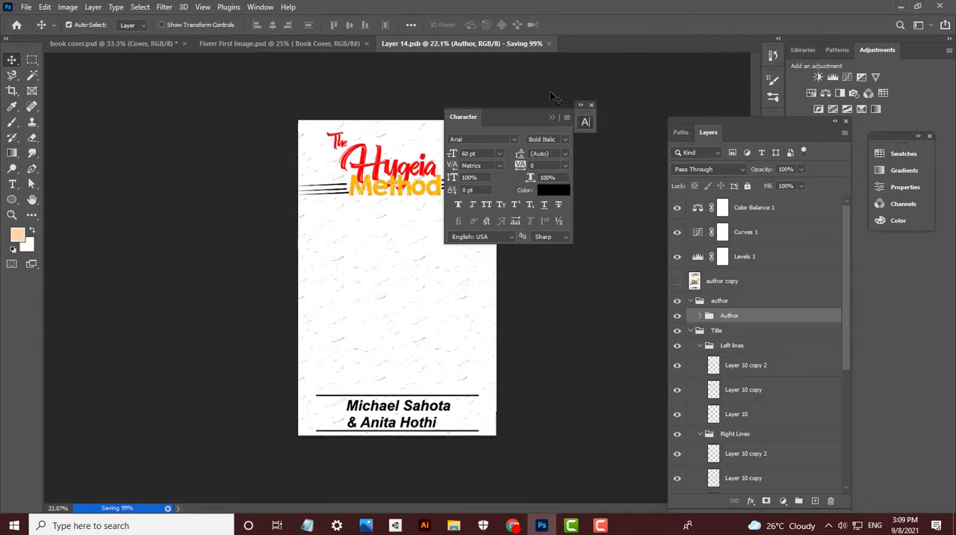
pyautogui.click(552, 118)
pyautogui.scroll(12, 425, 194)
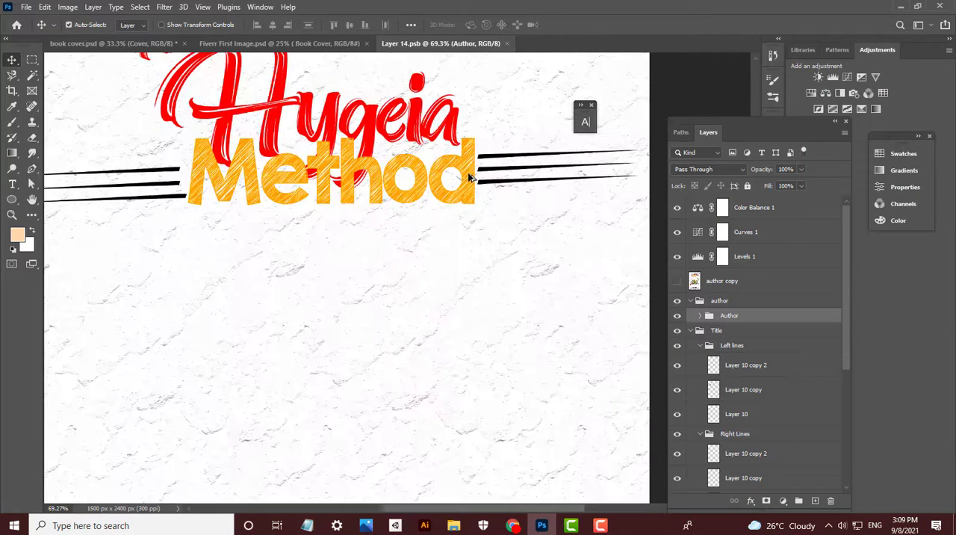
pyautogui.click(469, 179)
pyautogui.hotkey('ctrl', 't')
pyautogui.moveTo(331, 137); pyautogui.dragTo(345, 114)
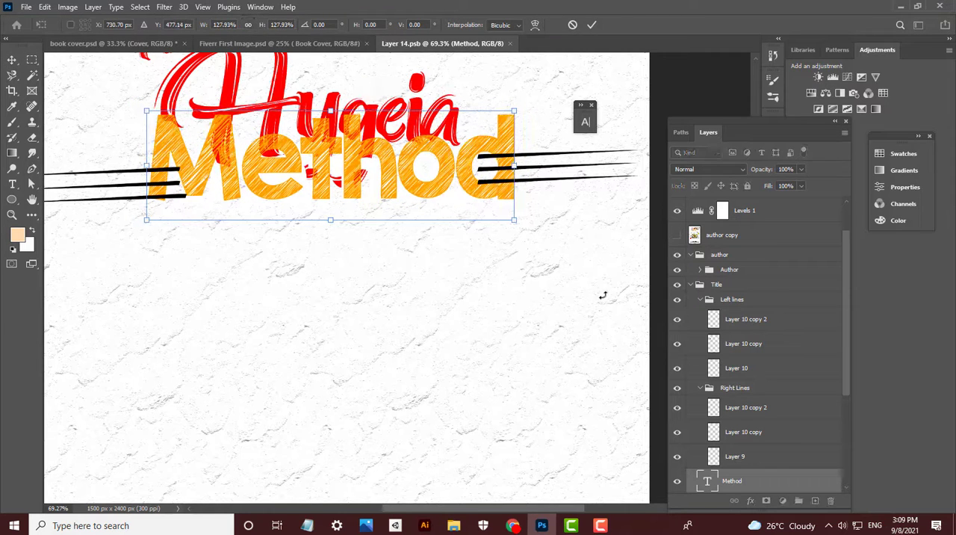
pyautogui.press('Return')
pyautogui.hotkey('ctrl', 'z')
# - Enlarge both Method text layers together to about 121%, tilt them slightly counterclockwise, and nudge them into place under Hygeia
pyautogui.scroll(-3, 740, 457)
pyautogui.keyDown('shift'); pyautogui.click(731, 407); pyautogui.keyUp('shift')
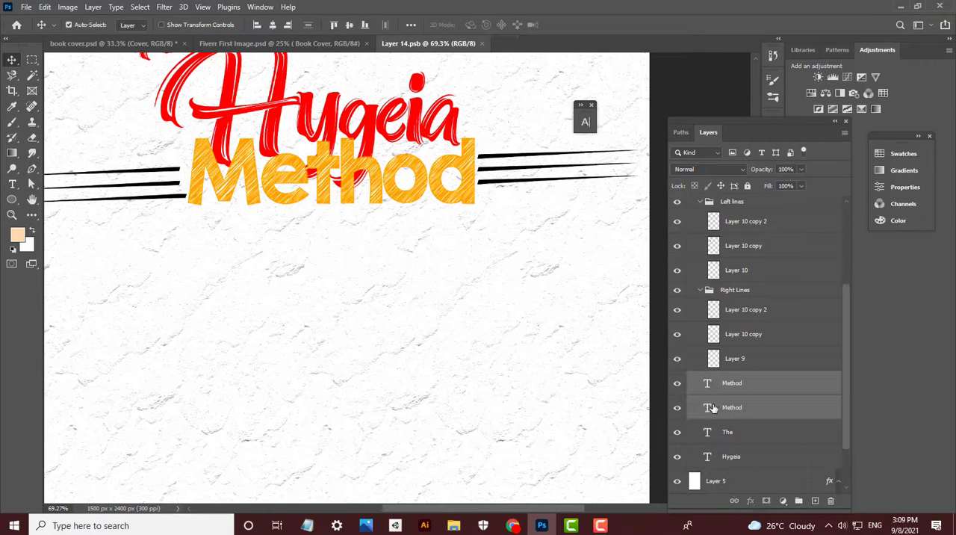
pyautogui.hotkey('ctrl', 't')
pyautogui.moveTo(477, 136); pyautogui.dragTo(535, 124)
pyautogui.moveTo(507, 165); pyautogui.dragTo(474, 178)
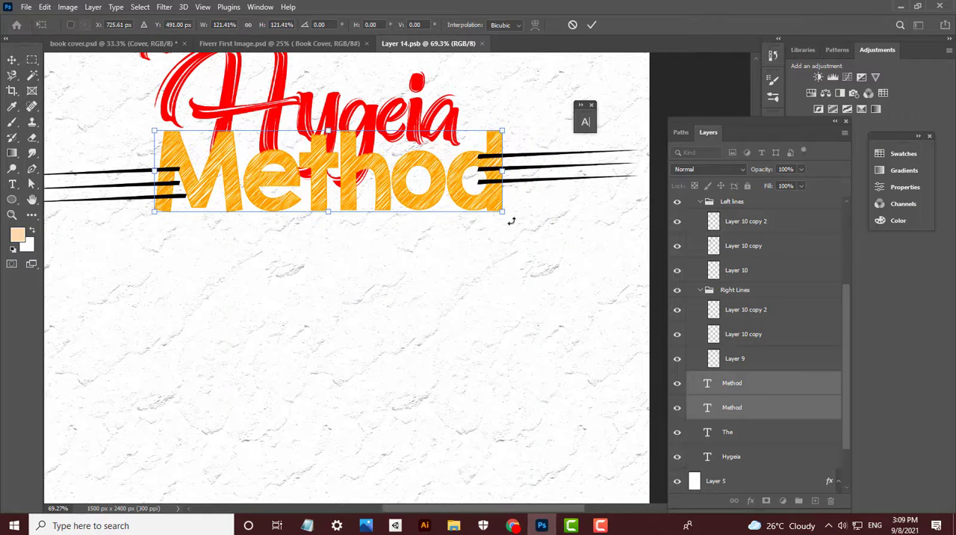
pyautogui.moveTo(511, 222); pyautogui.dragTo(517, 212)
pyautogui.press('Right')
pyautogui.press('Right')
pyautogui.press('Right')
pyautogui.press('Return')
# - Move the Right Lines group clear of the word Method, narrow it to fit the page, and tilt it slightly upward
pyautogui.click(515, 181)
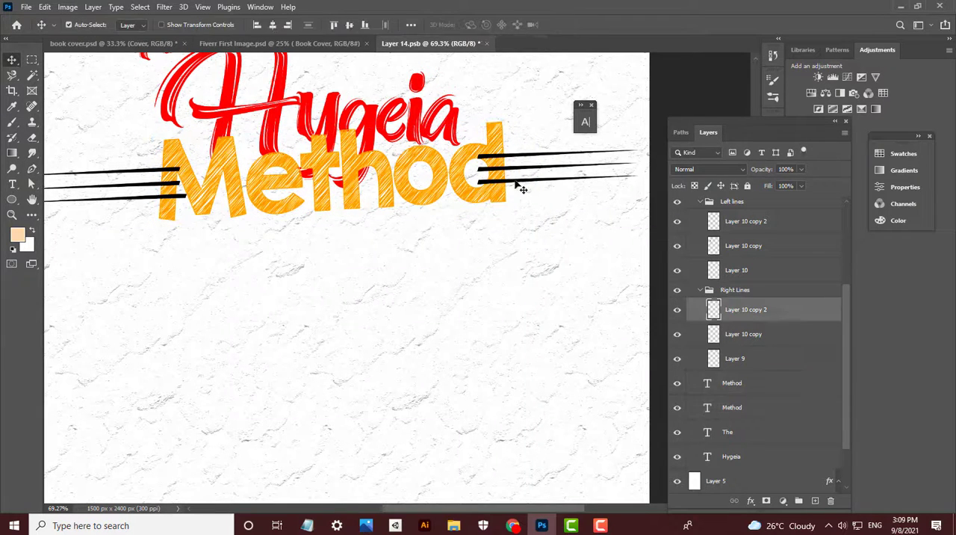
pyautogui.click(735, 290)
pyautogui.hotkey('ctrl', 't')
pyautogui.moveTo(535, 166); pyautogui.dragTo(576, 166)
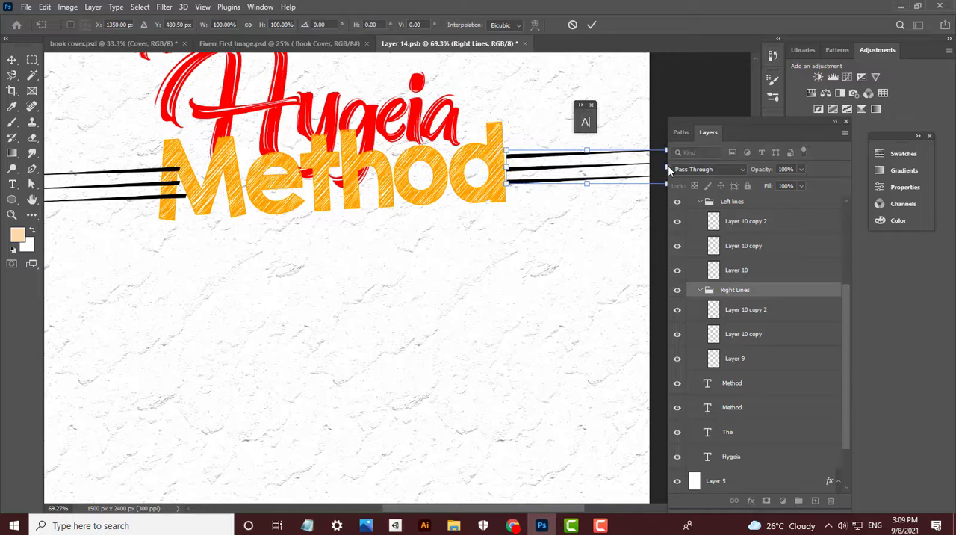
pyautogui.moveTo(669, 171); pyautogui.dragTo(588, 170)
pyautogui.moveTo(648, 151); pyautogui.dragTo(634, 144)
pyautogui.press('Return')
# - Move the Left lines group outward so it no longer overlaps the M of Method
pyautogui.click(169, 188)
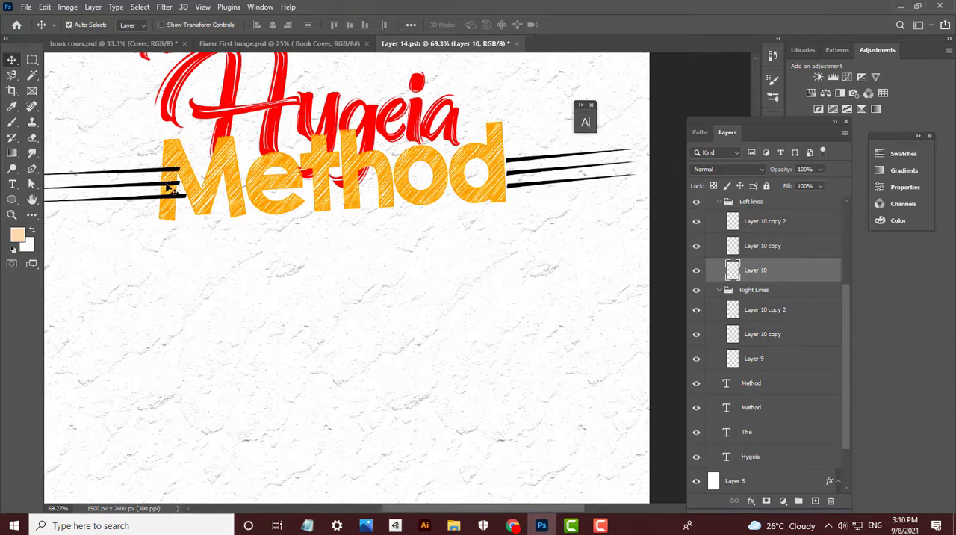
pyautogui.scroll(1, 740, 267)
pyautogui.click(750, 226)
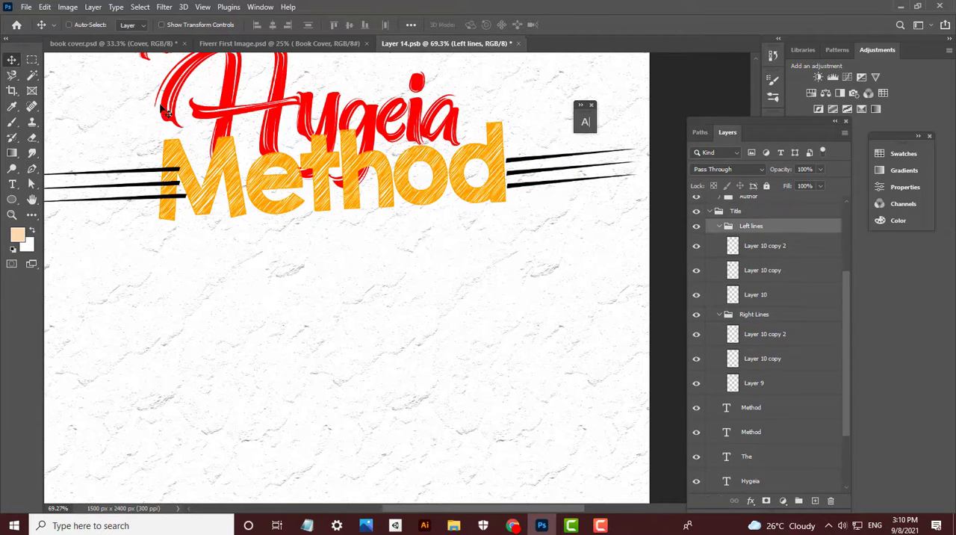
pyautogui.hotkey('ctrl', 't')
pyautogui.moveTo(140, 179); pyautogui.dragTo(113, 184)
pyautogui.press('Return')
# - Adjust individual lines on both sides of Method so their inner ends meet the edges of the letters
pyautogui.keyDown('ctrl'); pyautogui.click(140, 190); pyautogui.keyUp('ctrl')
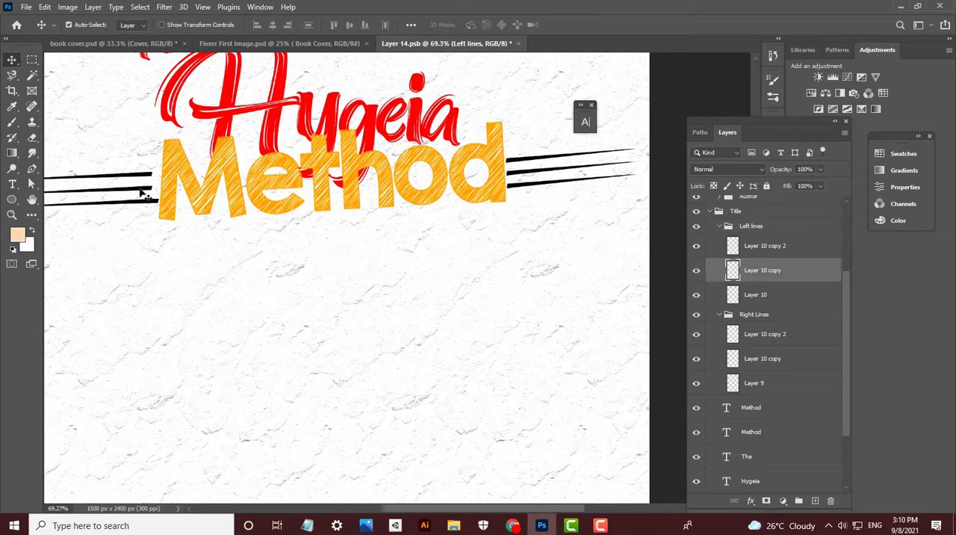
pyautogui.keyDown('ctrl'); pyautogui.click(148, 182); pyautogui.keyUp('ctrl')
pyautogui.keyDown('ctrl'); pyautogui.click(514, 166); pyautogui.keyUp('ctrl')
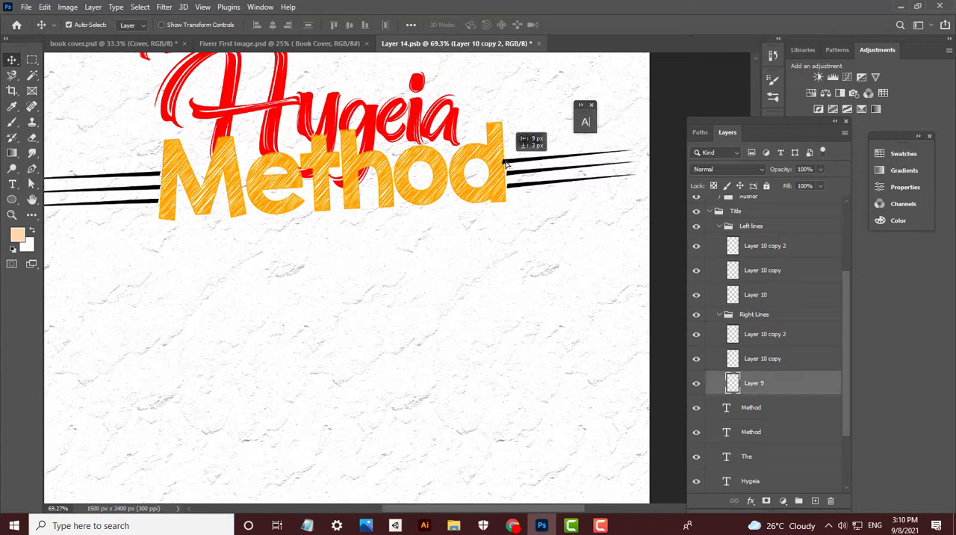
pyautogui.keyDown('ctrl'); pyautogui.click(513, 176); pyautogui.keyUp('ctrl')
pyautogui.moveTo(431, 199); pyautogui.dragTo(585, 224)
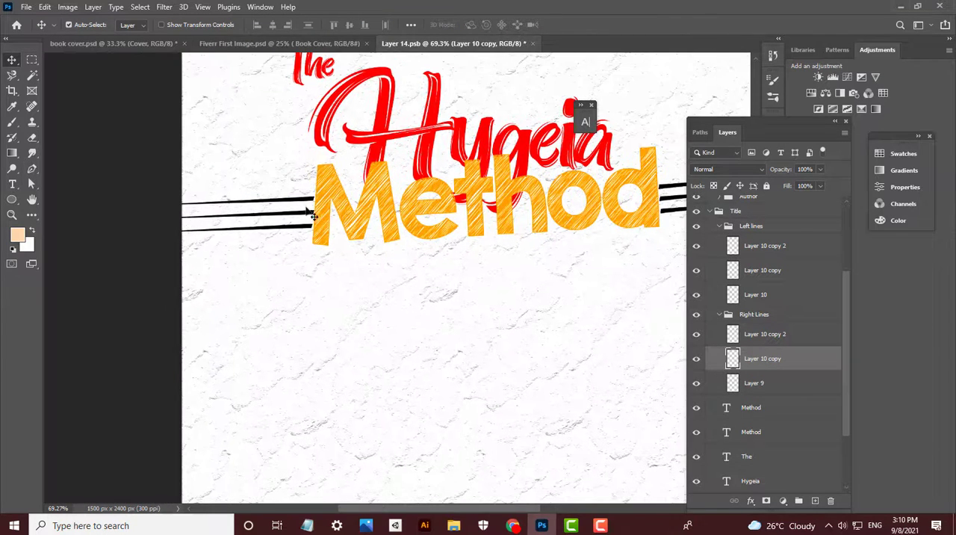
# - Narrow the Left lines group to about 74% width so its outer end stays inside the page
pyautogui.click(706, 226)
pyautogui.hotkey('ctrl', 't')
pyautogui.moveTo(150, 216); pyautogui.dragTo(189, 215)
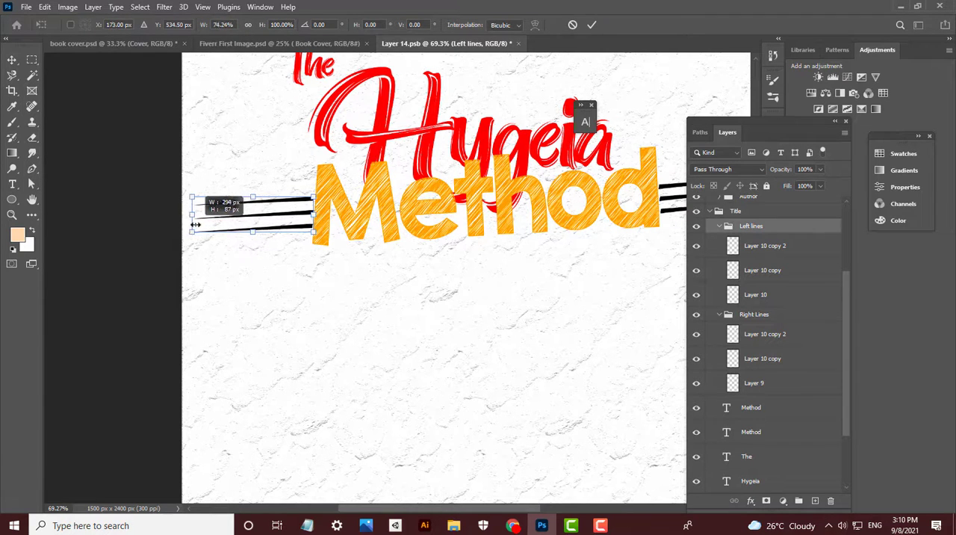
pyautogui.press('Return')
# - Narrow the Right Lines group with Free Transform, pulling its outer end in from the page edge
pyautogui.scroll(-2, 281, 215)
pyautogui.scroll(-2, 282, 215)
pyautogui.click(463, 150)
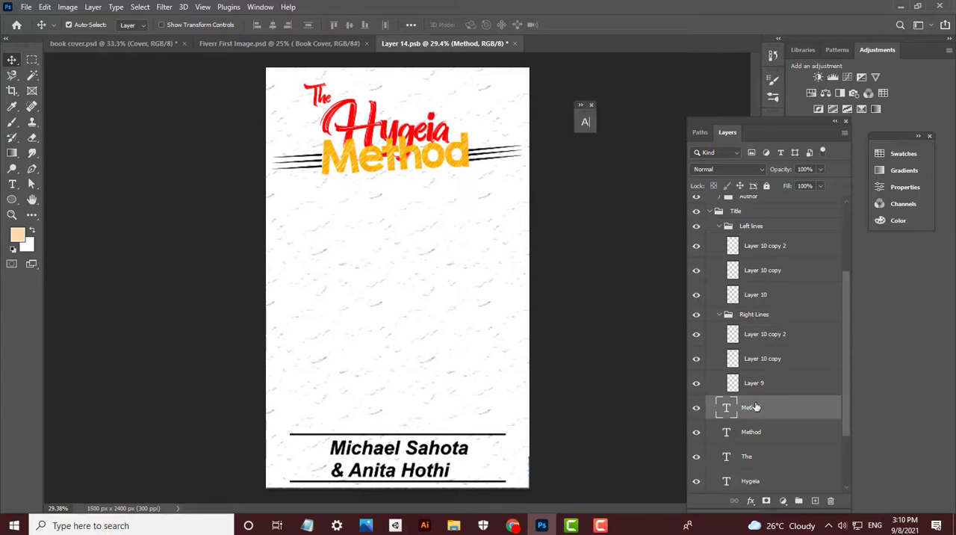
pyautogui.click(767, 314)
pyautogui.hotkey('ctrl', 't')
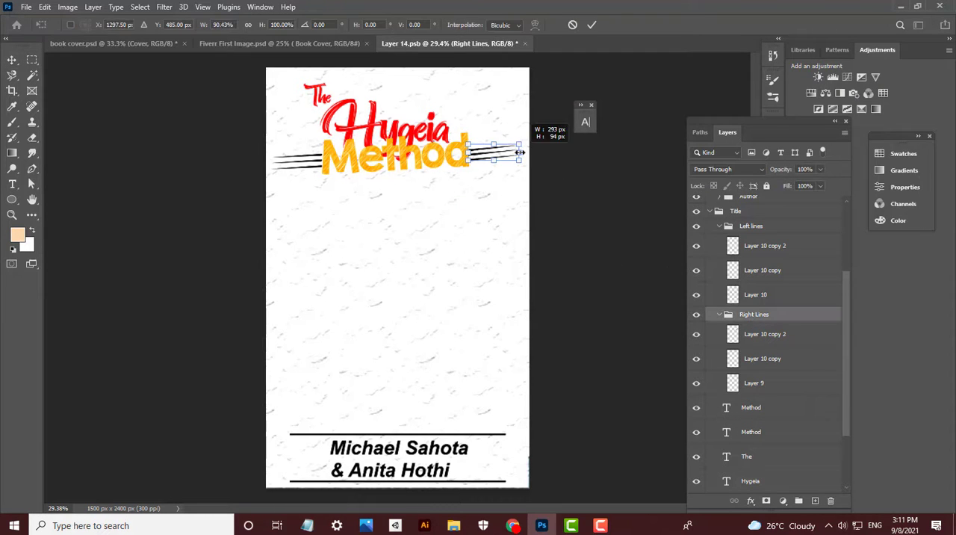
pyautogui.moveTo(519, 152); pyautogui.dragTo(517, 152)
pyautogui.press('Return')
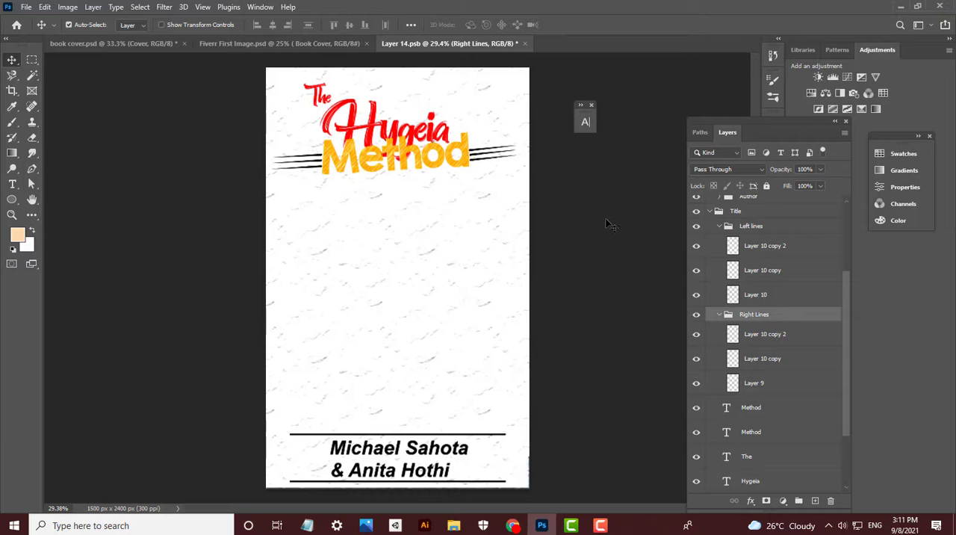
# - Nudge the Left lines group slightly outward with Free Transform and save the document
pyautogui.click(747, 225)
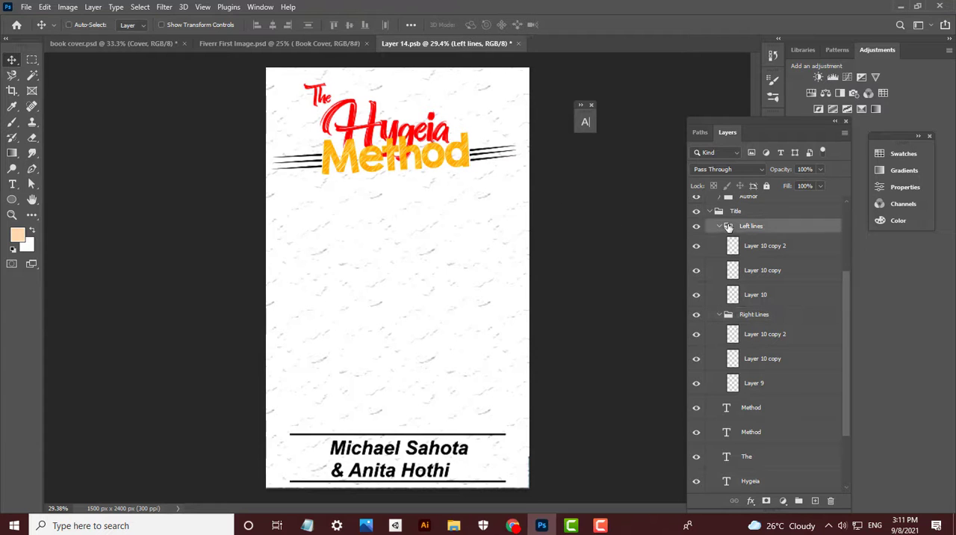
pyautogui.hotkey('ctrl', 't')
pyautogui.press('Return')
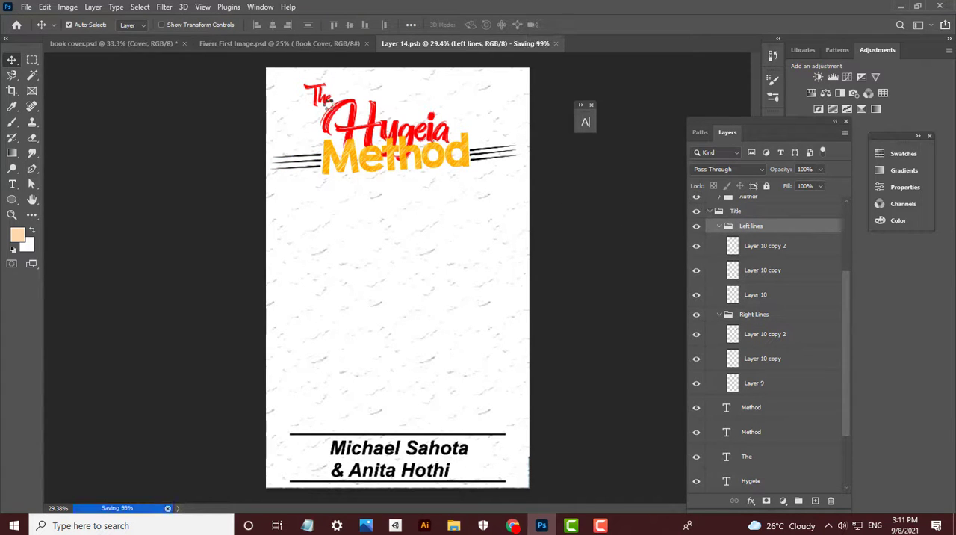
# - Move the word The slightly down and outward so it sits closer to Hygeia
pyautogui.moveTo(331, 108); pyautogui.dragTo(326, 112)
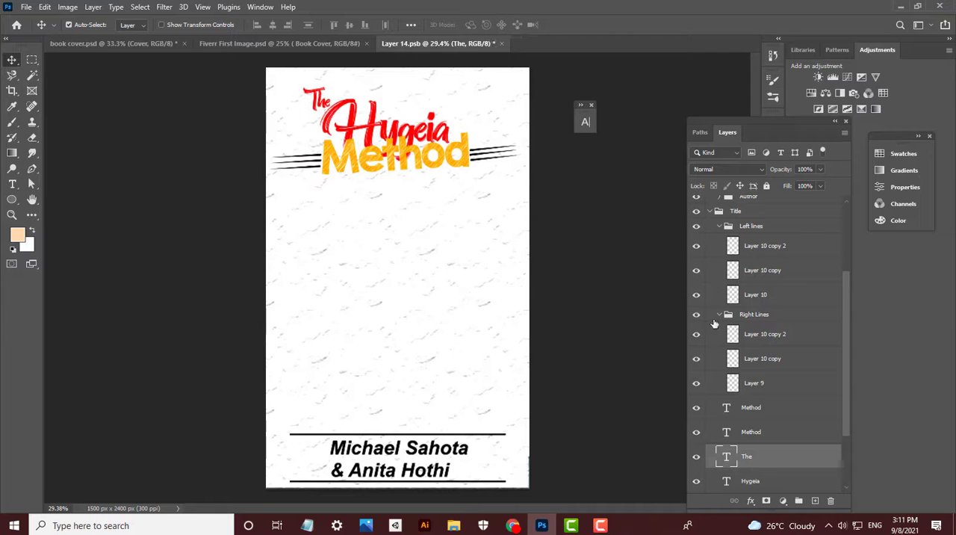
pyautogui.click(718, 212)
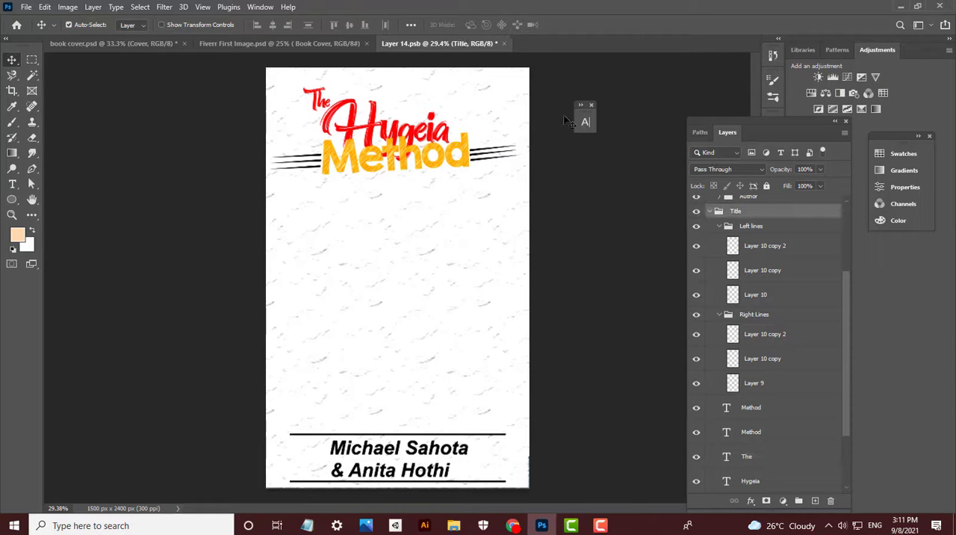
# - Try black and yellow-green as the text colour of the word The
pyautogui.click(320, 111)
pyautogui.click(591, 124)
pyautogui.click(558, 193)
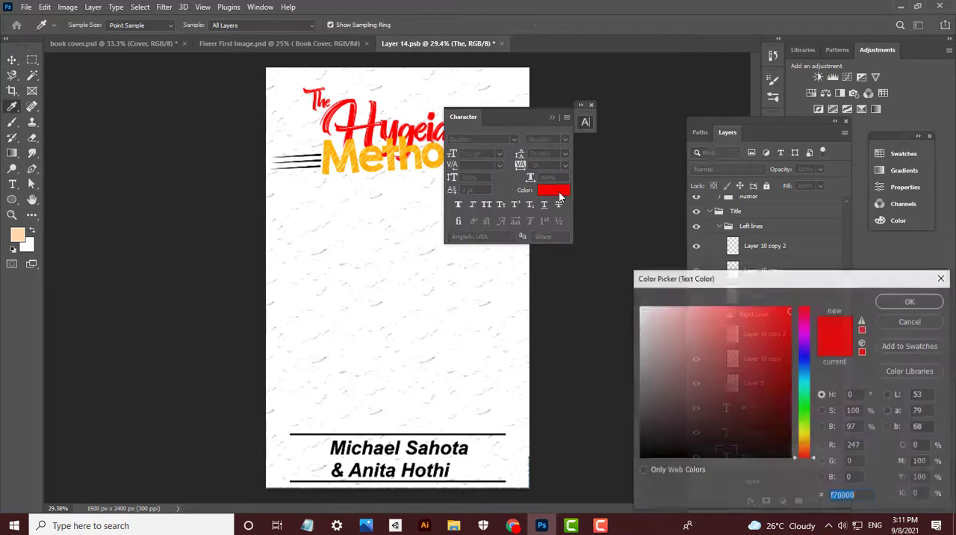
pyautogui.moveTo(653, 318); pyautogui.dragTo(624, 474)
pyautogui.click(897, 307)
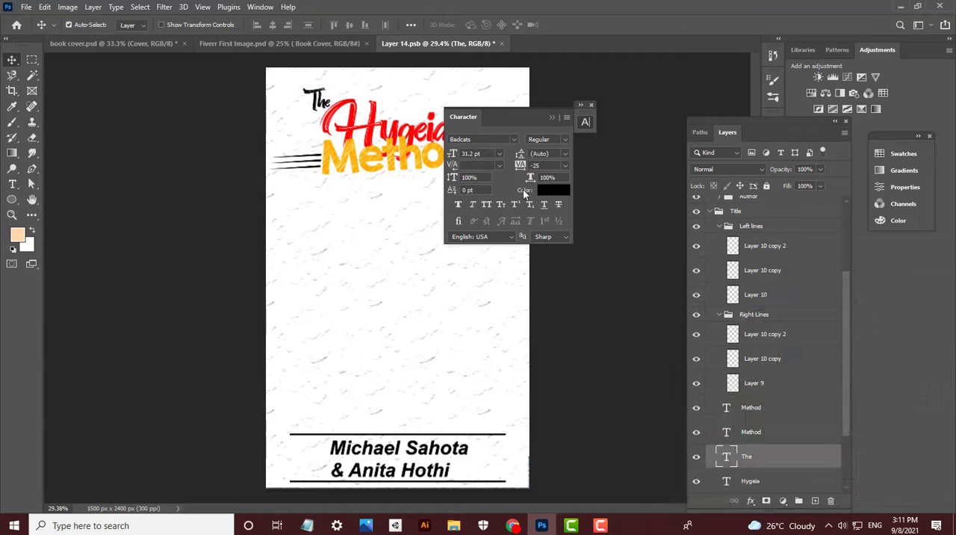
pyautogui.click(549, 195)
pyautogui.moveTo(807, 449); pyautogui.dragTo(808, 429)
pyautogui.moveTo(760, 340); pyautogui.dragTo(794, 306)
pyautogui.click(893, 304)
# - Set the text colour of the word The to a bright orange close to the colour of Method
pyautogui.click(553, 190)
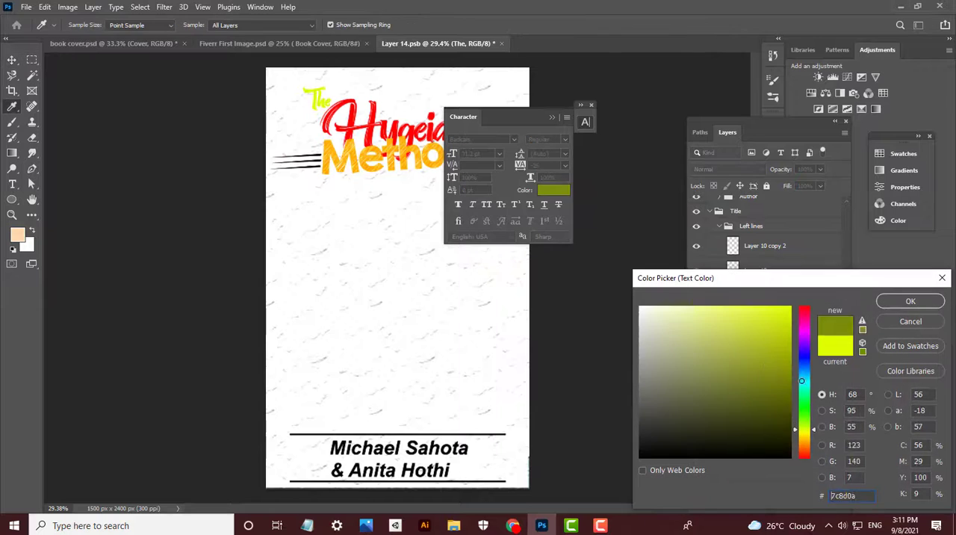
pyautogui.moveTo(803, 428); pyautogui.dragTo(803, 442)
pyautogui.moveTo(733, 358); pyautogui.dragTo(806, 296)
pyautogui.press('Return')
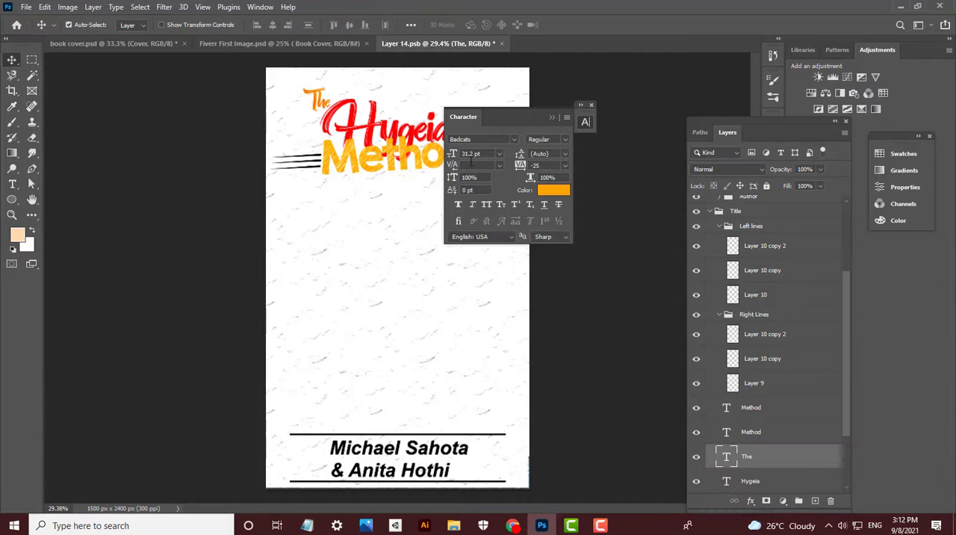
# - Enlarge the word The to 38.32 pt with Free Transform and collapse the character settings
pyautogui.hotkey('ctrl', 't')
pyautogui.moveTo(333, 78); pyautogui.dragTo(341, 68)
pyautogui.press('Return')
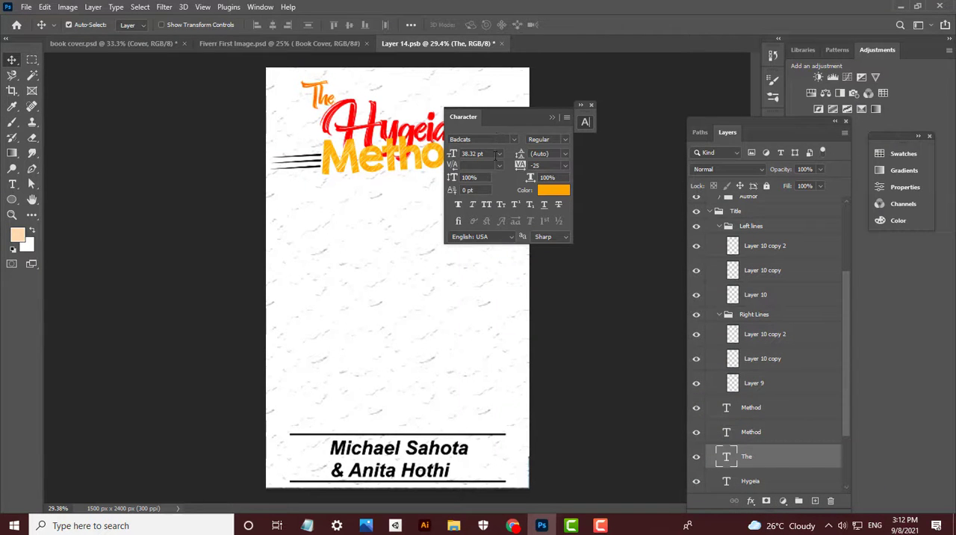
pyautogui.click(552, 117)
# - Nudge Hygeia slightly upward above Method and compare the title with its earlier arrangement
pyautogui.scroll(2, 509, 130)
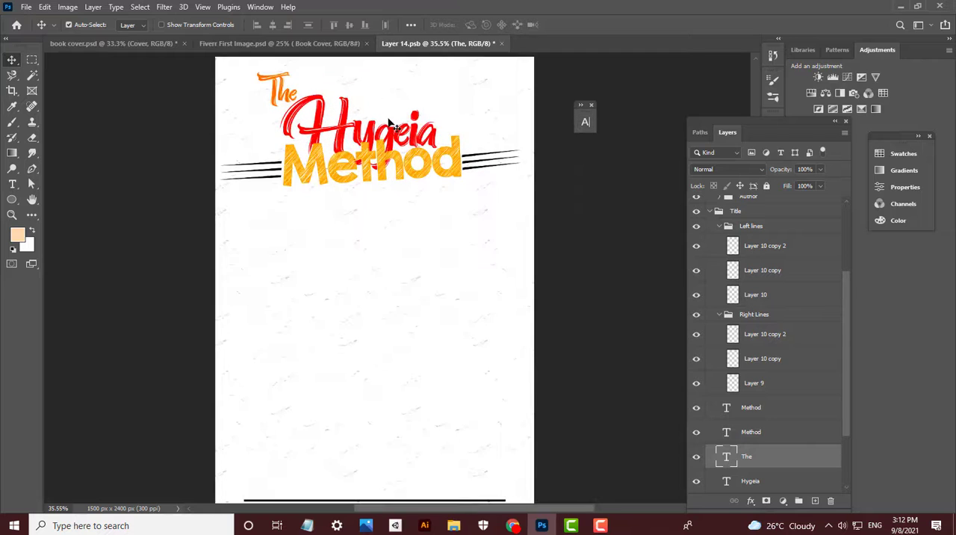
pyautogui.click(391, 132)
pyautogui.click(388, 166)
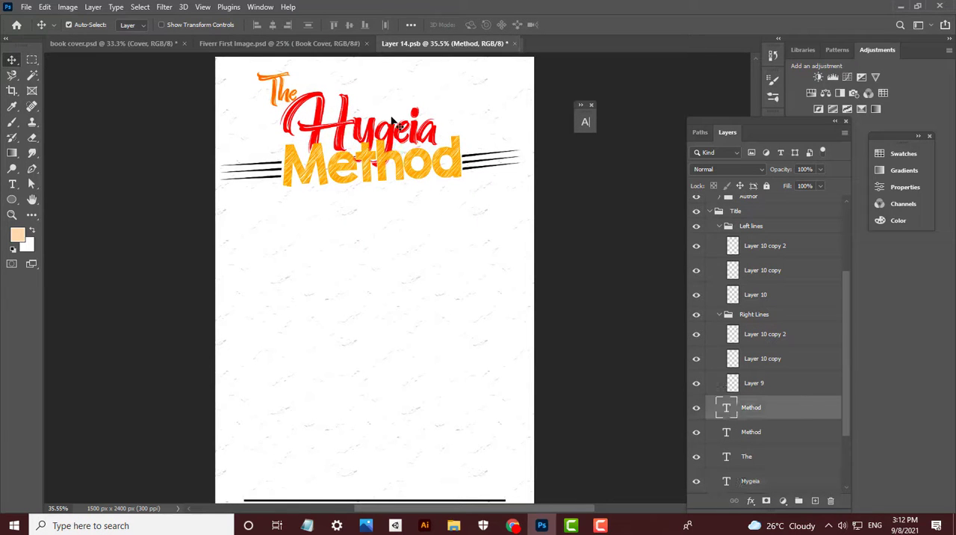
pyautogui.hotkey('ctrl', 'z')
pyautogui.hotkey('ctrl', 'z')
pyautogui.hotkey('ctrl', 'z')
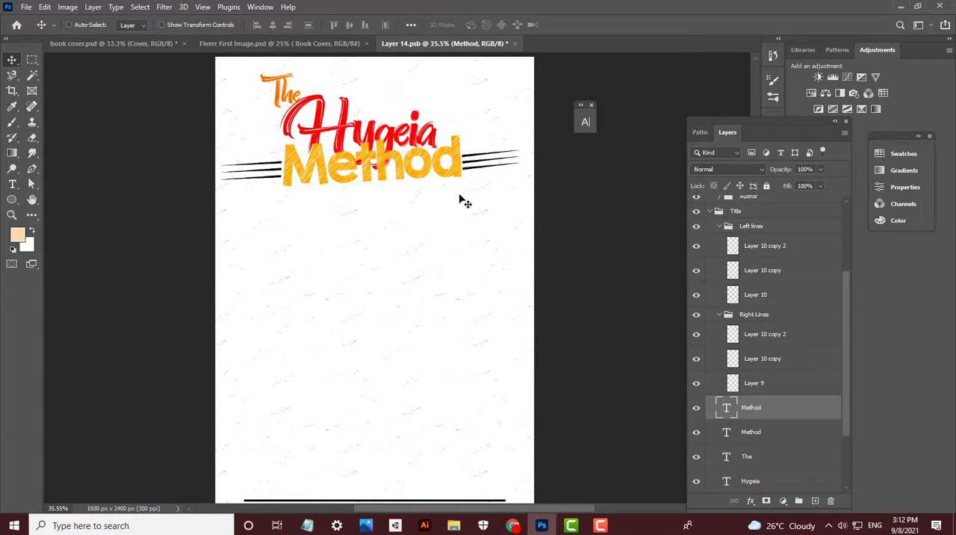
pyautogui.hotkey('ctrl', 'z')
pyautogui.hotkey('ctrl', 'z')
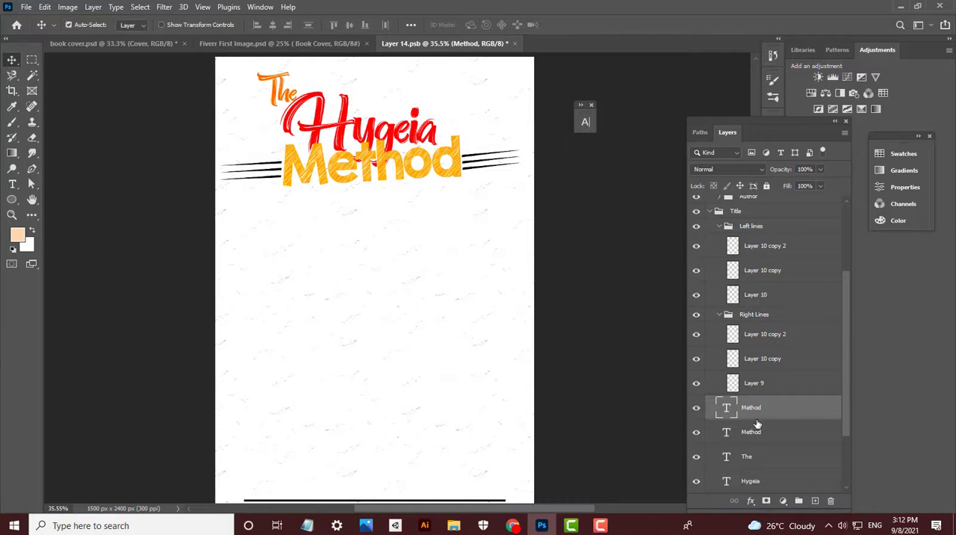
# - Group the two Method text layers and open the new group's name for editing
pyautogui.keyDown('shift'); pyautogui.click(756, 424); pyautogui.keyUp('shift')
pyautogui.hotkey('ctrl', 'g')
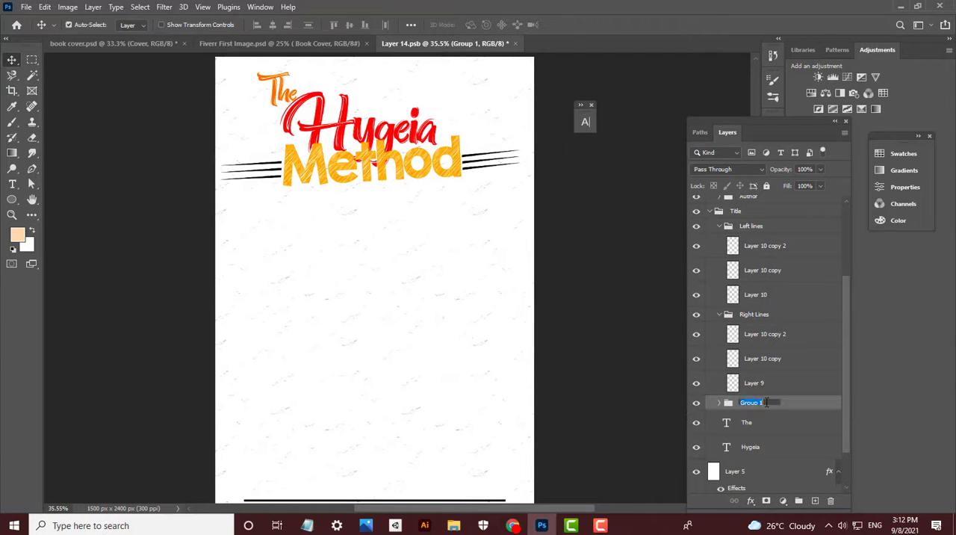
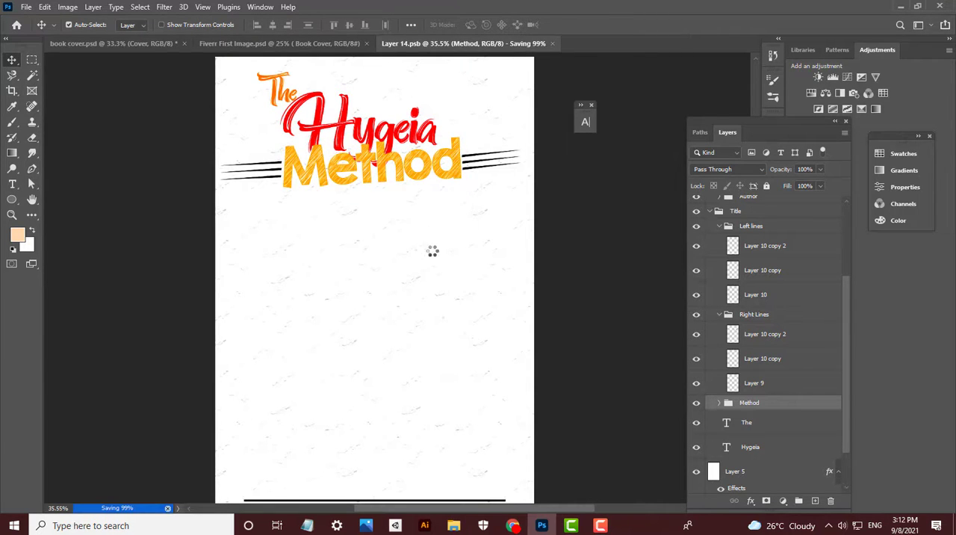
# - Fit the cover to the view, bring up the file-opening dialog at the order's folder, and switch to Chrome
pyautogui.hotkey('ctrl', '0')
pyautogui.hotkey('ctrl', 'o')
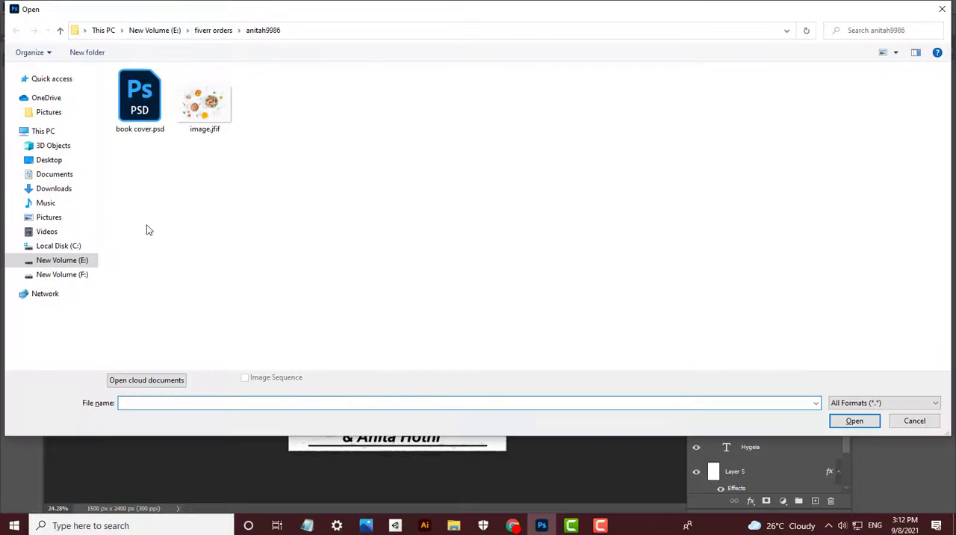
pyautogui.click(75, 191)
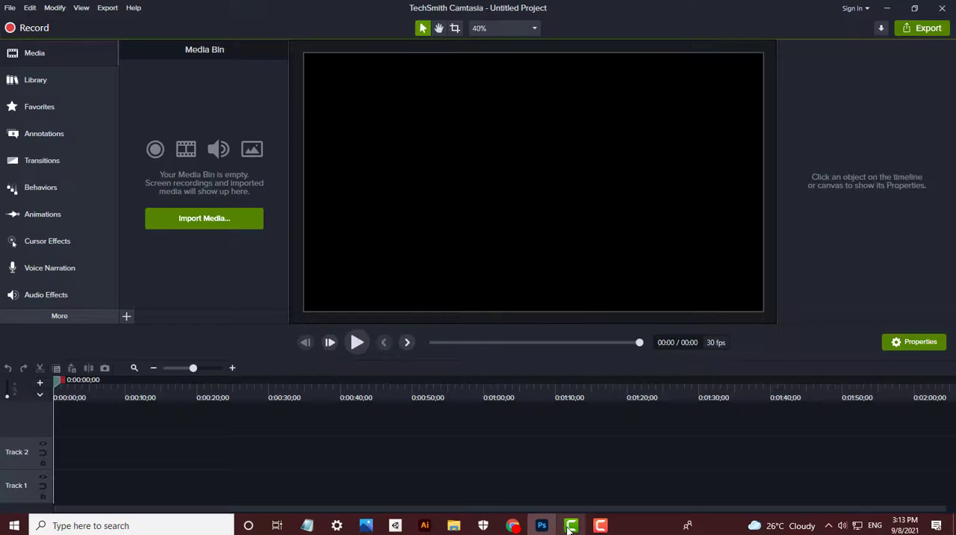
pyautogui.click(513, 525)
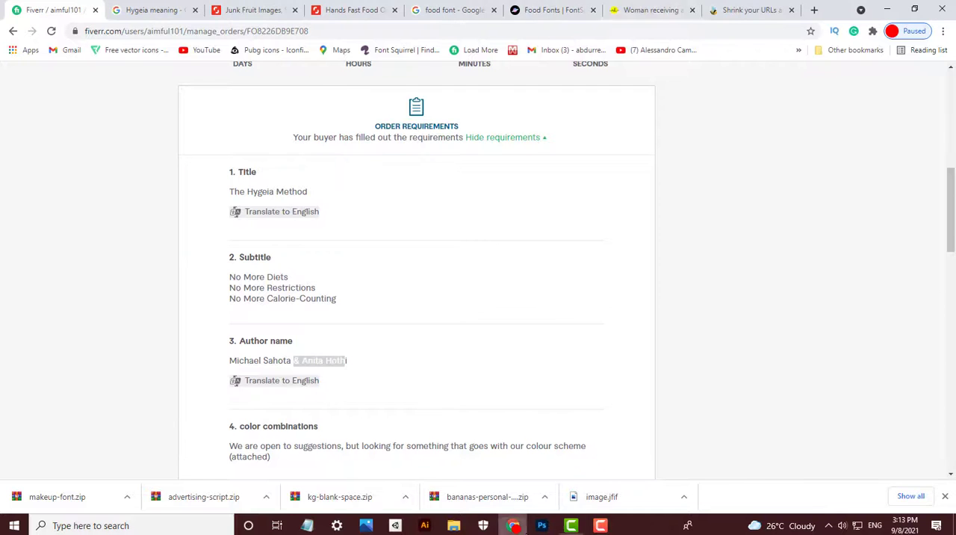
# - Try to reach the image download page through the ad redirect, and close the tabs it opened
pyautogui.click(649, 9)
pyautogui.click(761, 6)
pyautogui.click(897, 83)
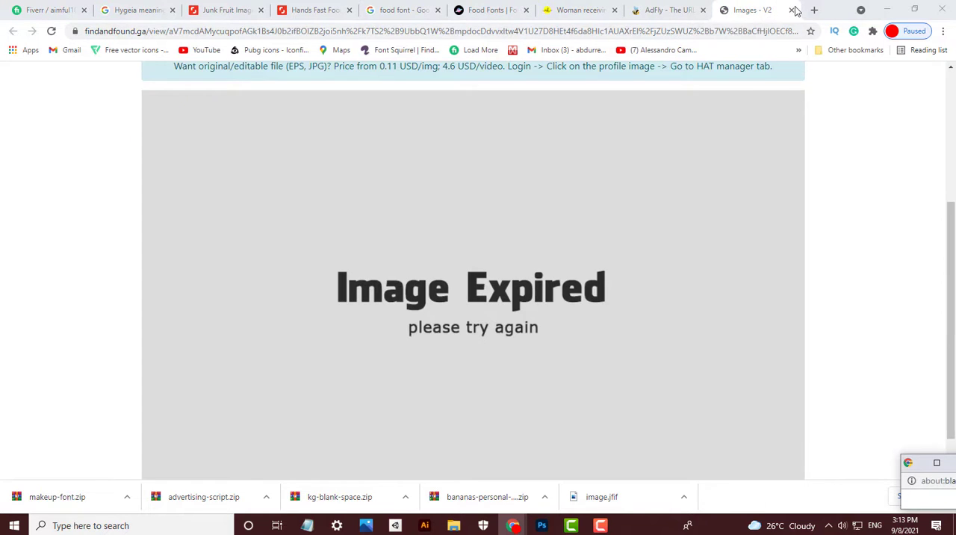
pyautogui.click(791, 9)
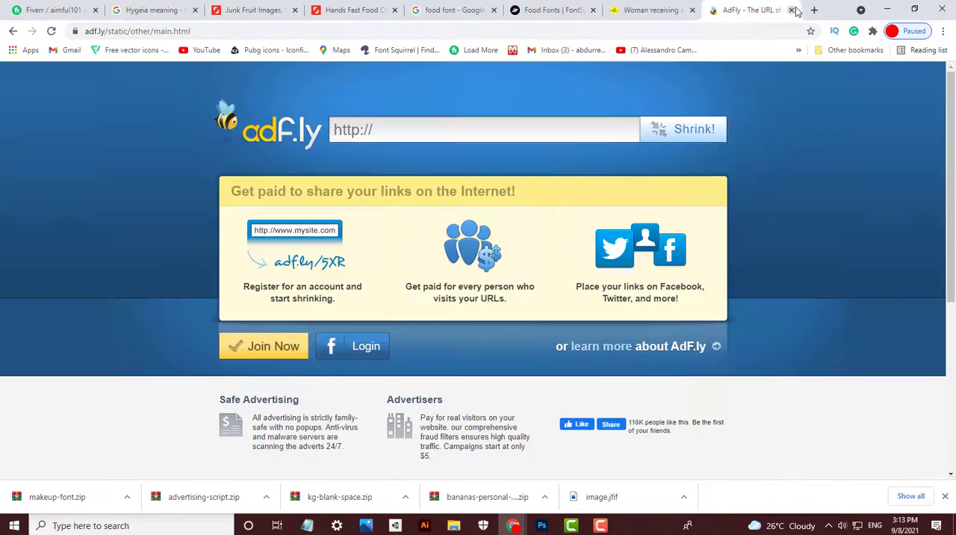
pyautogui.click(792, 10)
pyautogui.click(508, 397)
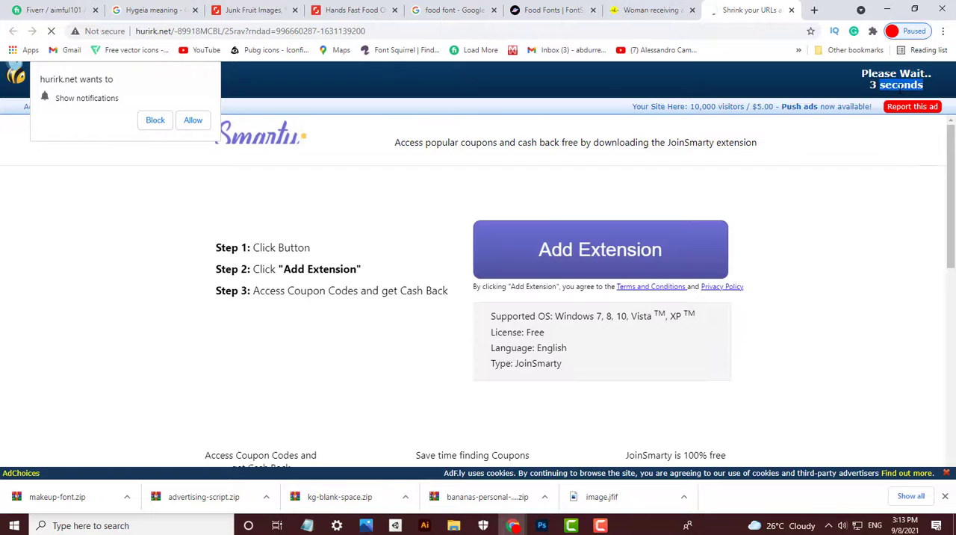
pyautogui.click(896, 80)
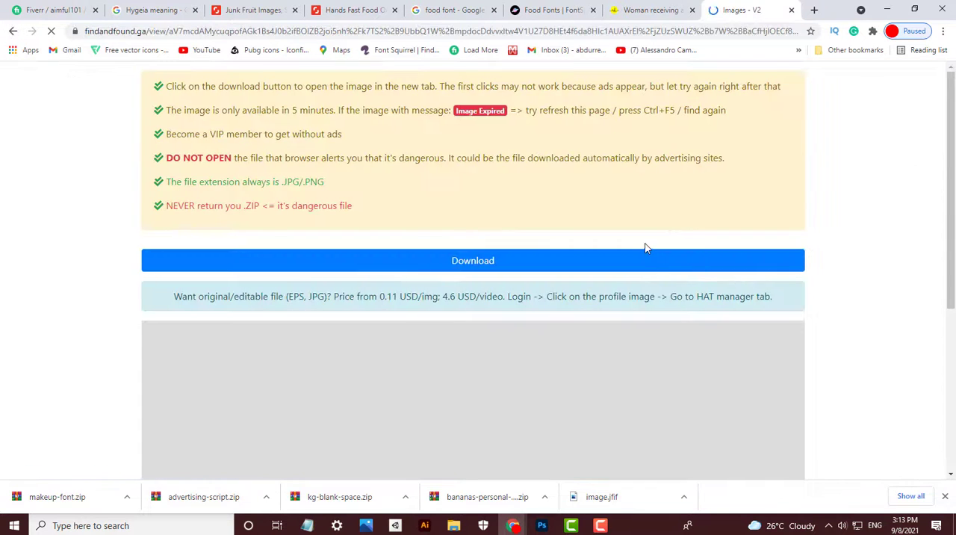
pyautogui.click(791, 11)
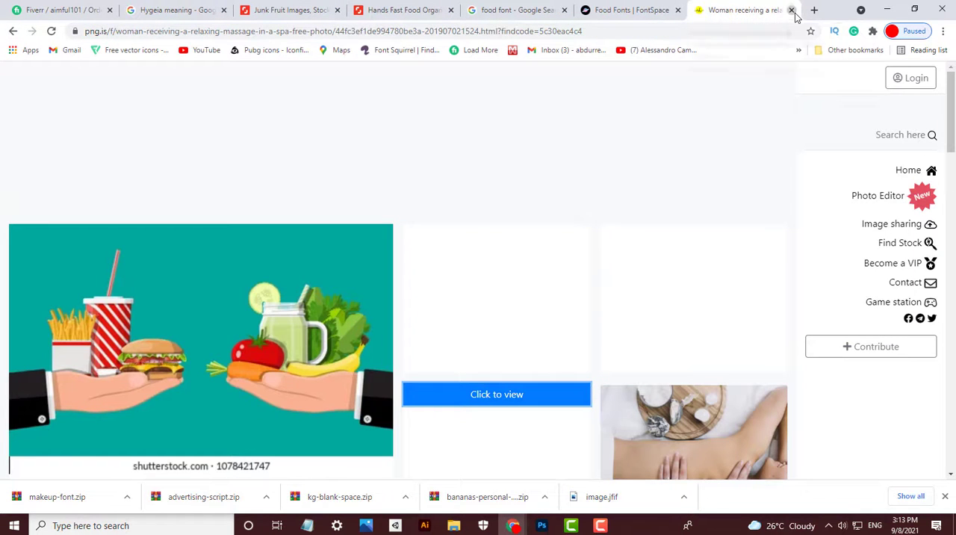
# - Open the Find Stock tool on png.is and copy the address of the hands with fast food and organic food illustration
pyautogui.click(903, 252)
pyautogui.click(600, 10)
pyautogui.click(508, 11)
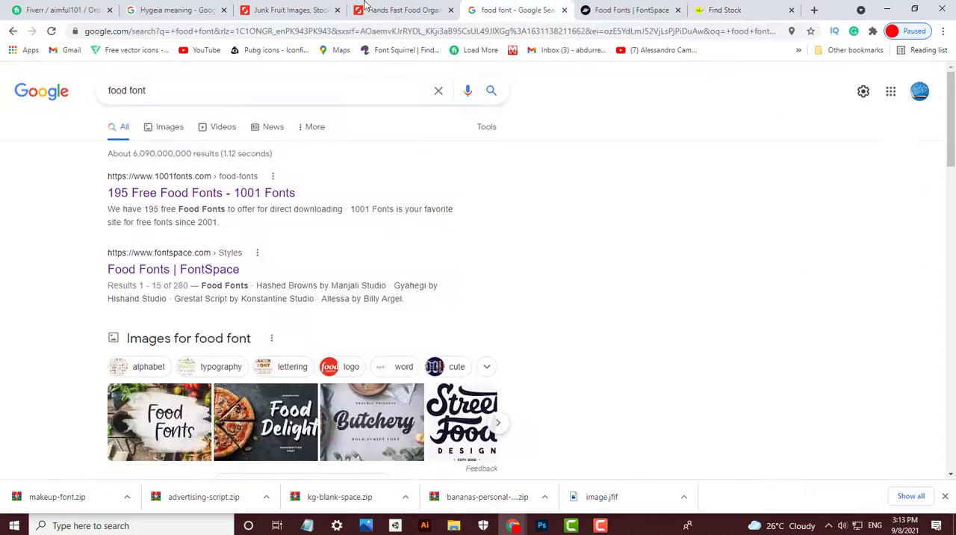
pyautogui.click(404, 10)
pyautogui.rightClick(313, 306)
pyautogui.click(343, 357)
# - Search Find Stock for the copied illustration address and request the matching stock file
pyautogui.click(632, 10)
pyautogui.click(725, 10)
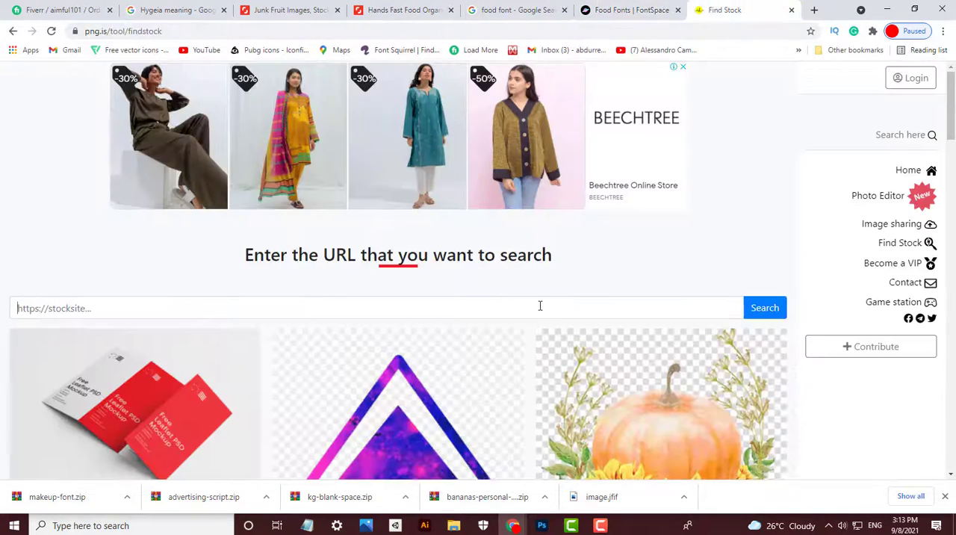
pyautogui.click(540, 305)
pyautogui.hotkey('ctrl', 'v')
pyautogui.click(762, 306)
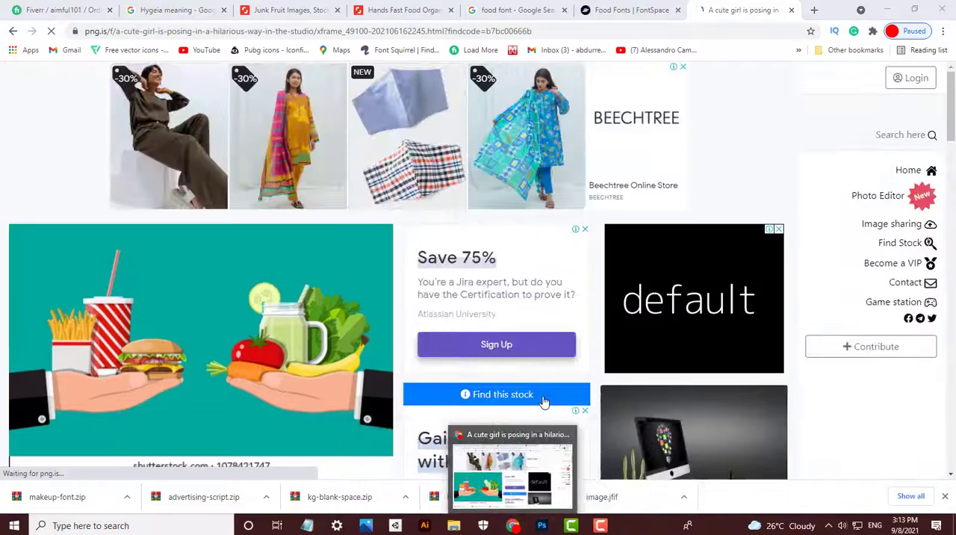
pyautogui.click(516, 396)
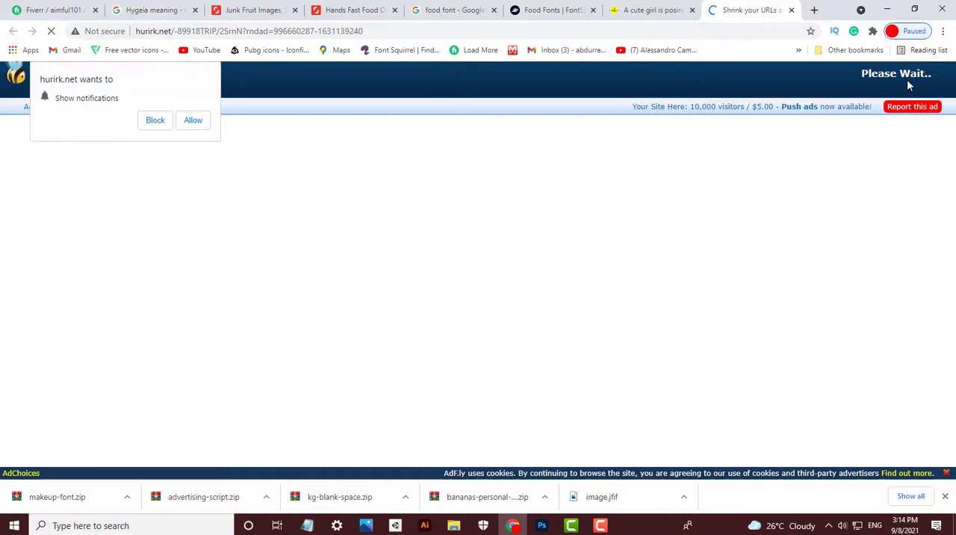
# - Open the buyer's profile in a new tab from the Fiverr order page
pyautogui.click(54, 10)
pyautogui.scroll(7, 290, 198)
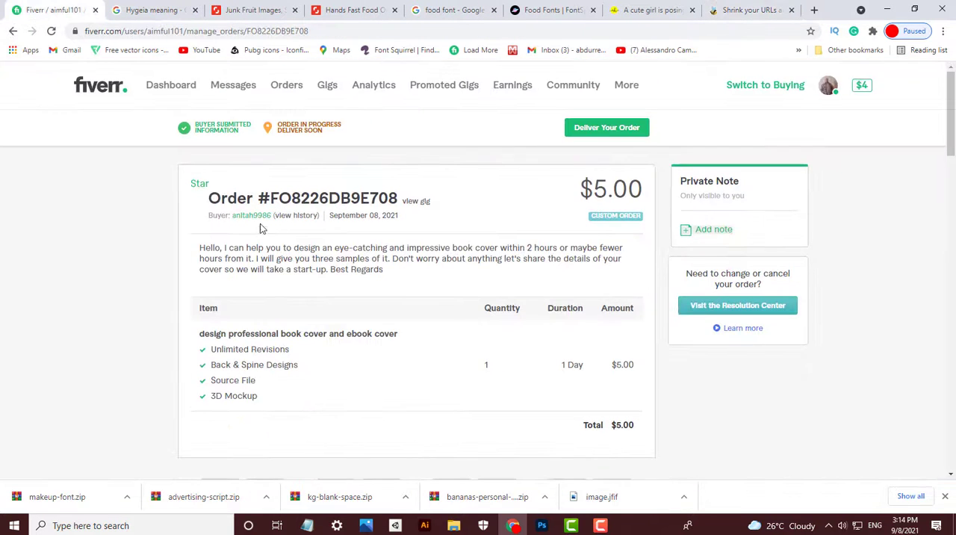
pyautogui.middleClick(258, 216)
pyautogui.click(113, 7)
# - Skip the ad and open the full-size hands illustration from the download page
pyautogui.click(756, 9)
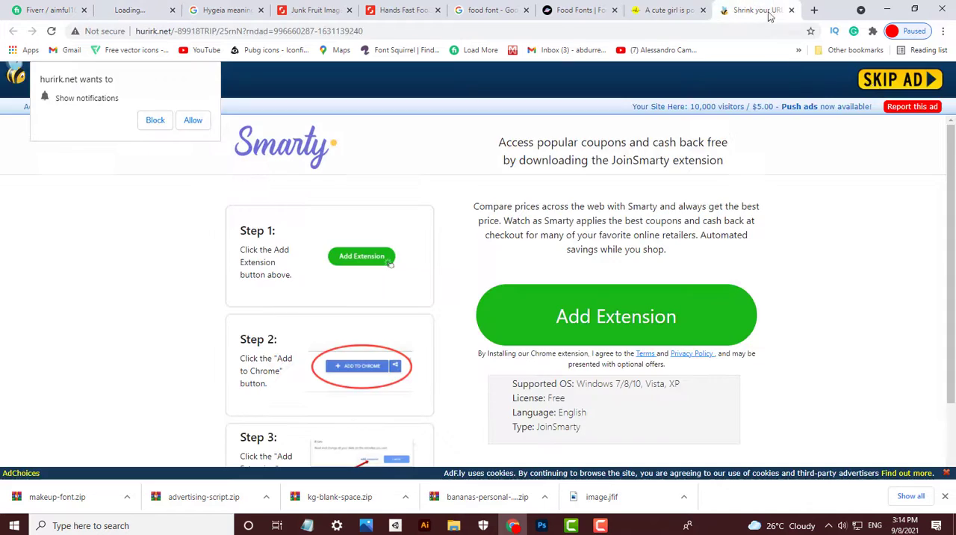
pyautogui.click(877, 89)
pyautogui.click(382, 265)
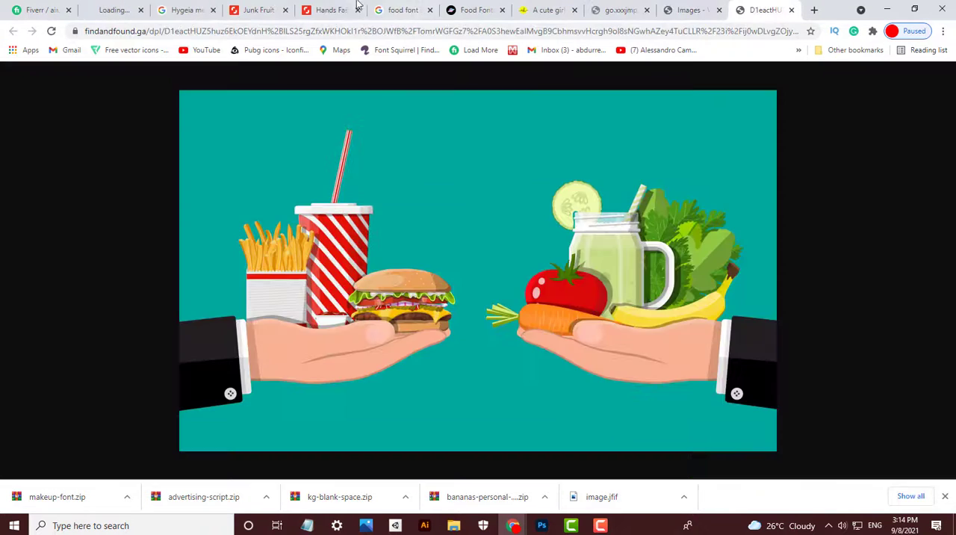
# - Close the stalled profile tab, reload the Fiverr order page and look through the buyer's profile
pyautogui.click(124, 8)
pyautogui.click(140, 9)
pyautogui.click(50, 9)
pyautogui.press('F5')
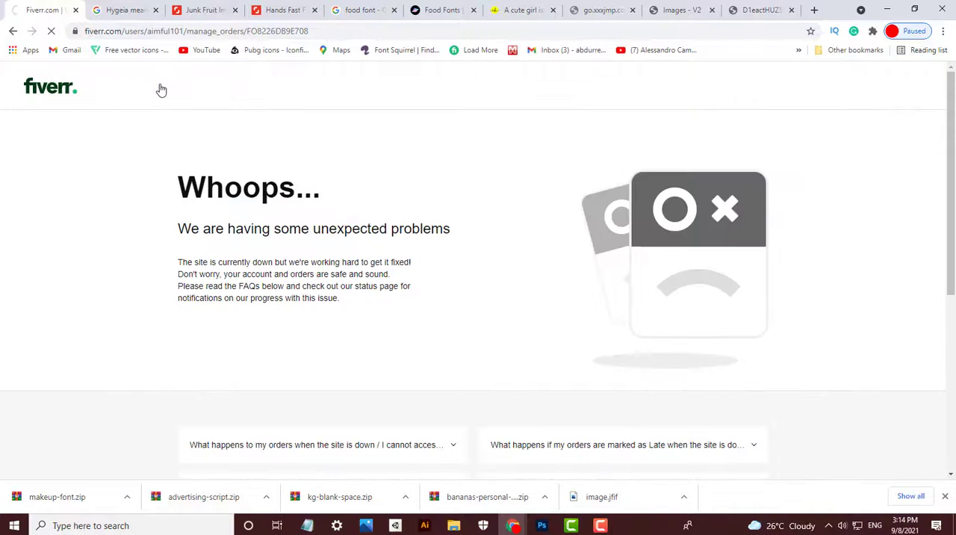
pyautogui.press('F5')
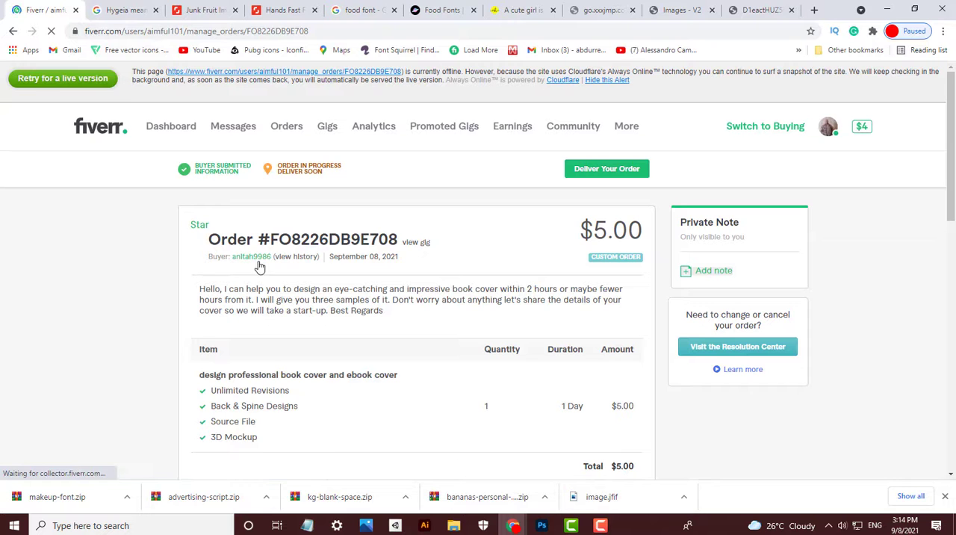
pyautogui.click(259, 257)
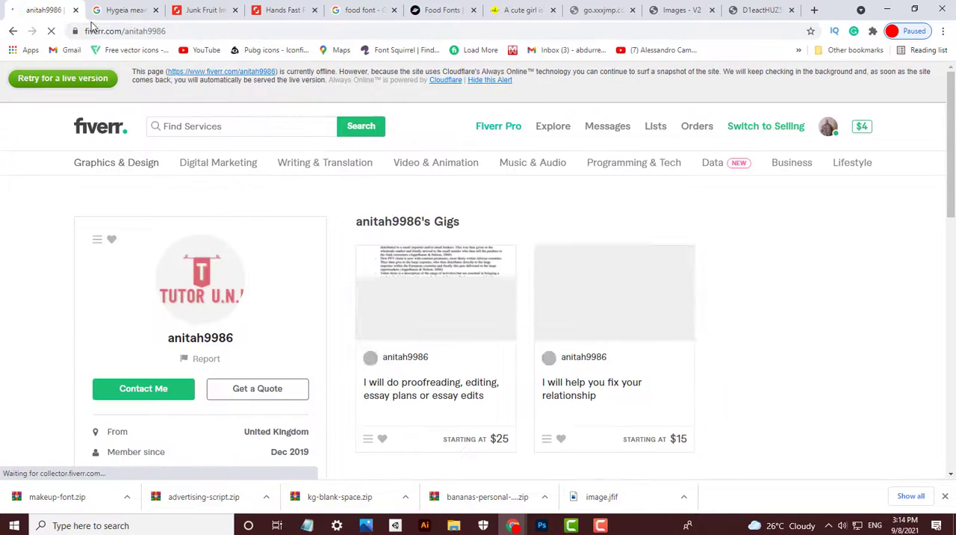
pyautogui.scroll(-1, 384, 224)
# - Start saving the full-size hands illustration to the order's folder and delete the old image.jfif there
pyautogui.click(755, 9)
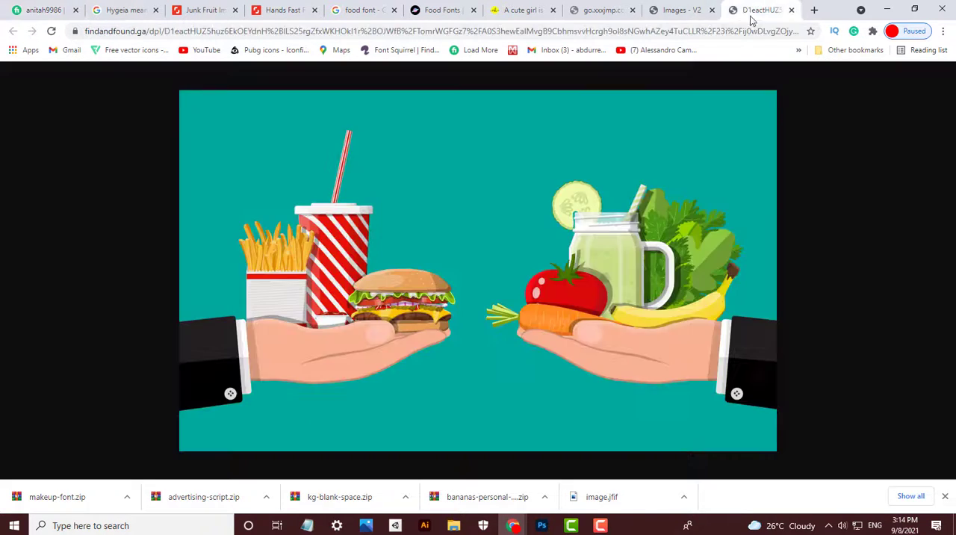
pyautogui.rightClick(691, 215)
pyautogui.click(717, 234)
pyautogui.click(158, 112)
pyautogui.press('Delete')
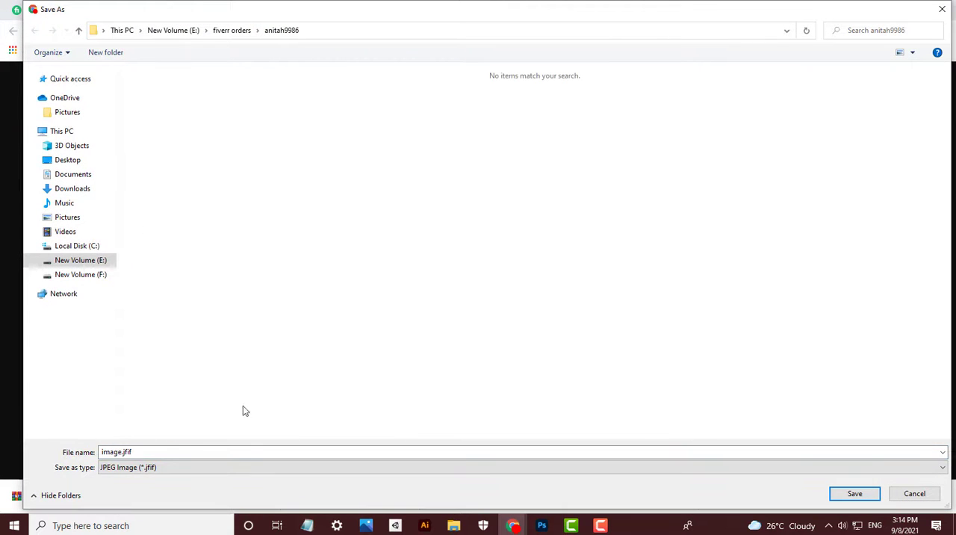
# - Save the hands illustration as a JPEG image named image in the order's folder
pyautogui.click(186, 452)
pyautogui.click(167, 466)
pyautogui.click(173, 453)
pyautogui.click(164, 452)
pyautogui.click(141, 451)
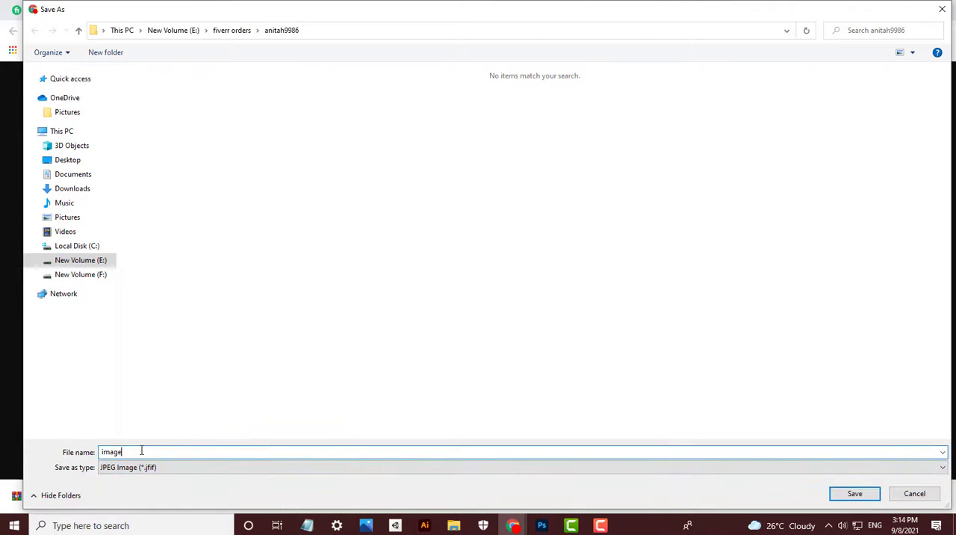
pyautogui.press('Return')
# - Switch to Photoshop and open image.jfif from the order's folder inside fiverr orders on New Volume (E:)
pyautogui.click(542, 526)
pyautogui.click(62, 260)
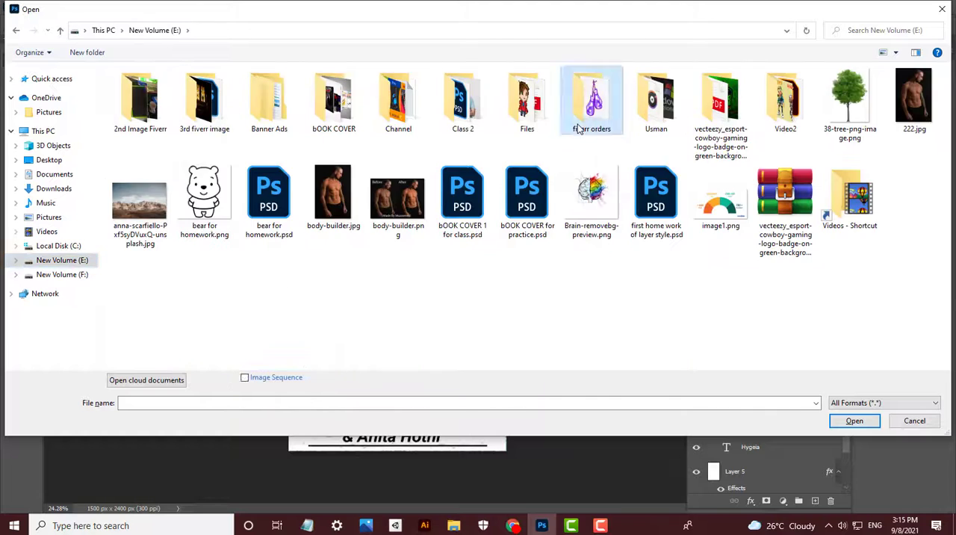
pyautogui.doubleClick(579, 129)
pyautogui.doubleClick(142, 87)
pyautogui.doubleClick(202, 102)
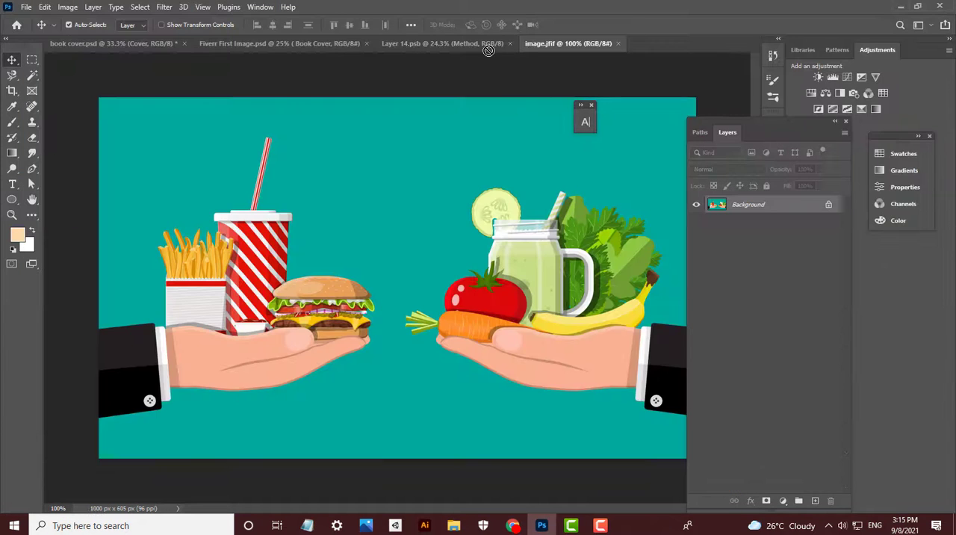
# - Bring the hands illustration into Layer 14.psb and scale it to the full cover width between title and author names
pyautogui.moveTo(488, 51); pyautogui.dragTo(396, 290)
pyautogui.hotkey('ctrl', 't')
pyautogui.moveTo(469, 242); pyautogui.dragTo(509, 219)
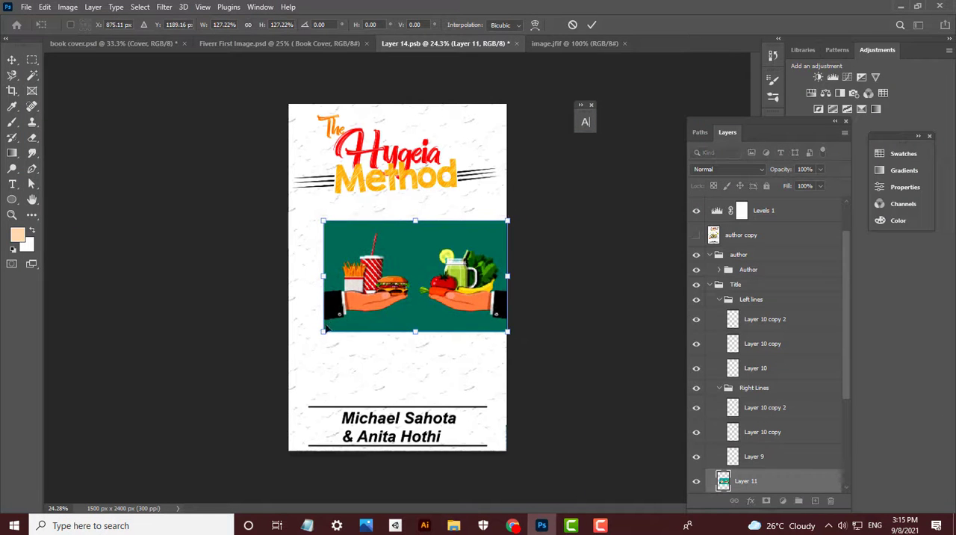
pyautogui.moveTo(326, 330); pyautogui.dragTo(289, 354)
pyautogui.press('Return')
# - Remove the teal background of the hands illustration using the Magic Wand with a tolerance of 40
pyautogui.scroll(1, 450, 302)
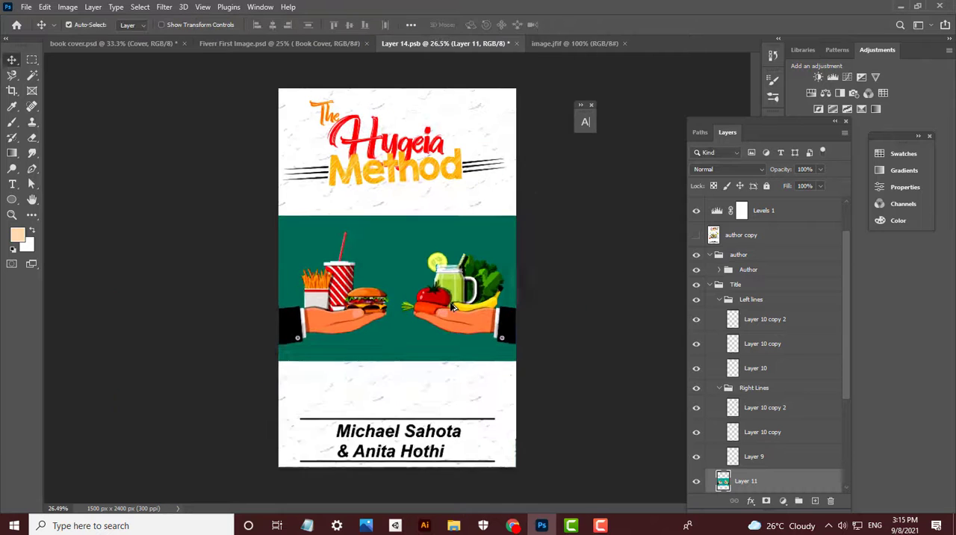
pyautogui.scroll(1, 452, 306)
pyautogui.click(32, 60)
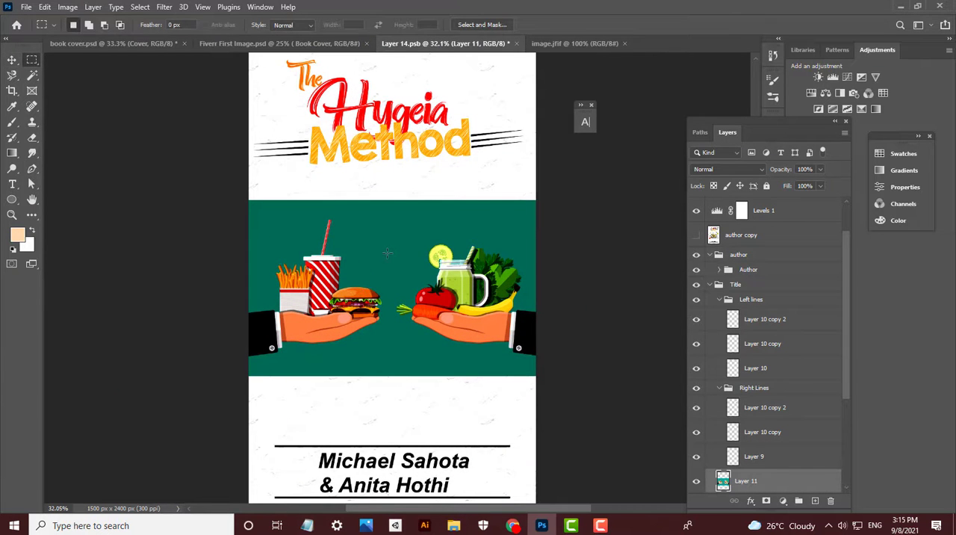
pyautogui.click(32, 76)
pyautogui.click(369, 363)
pyautogui.press('Delete')
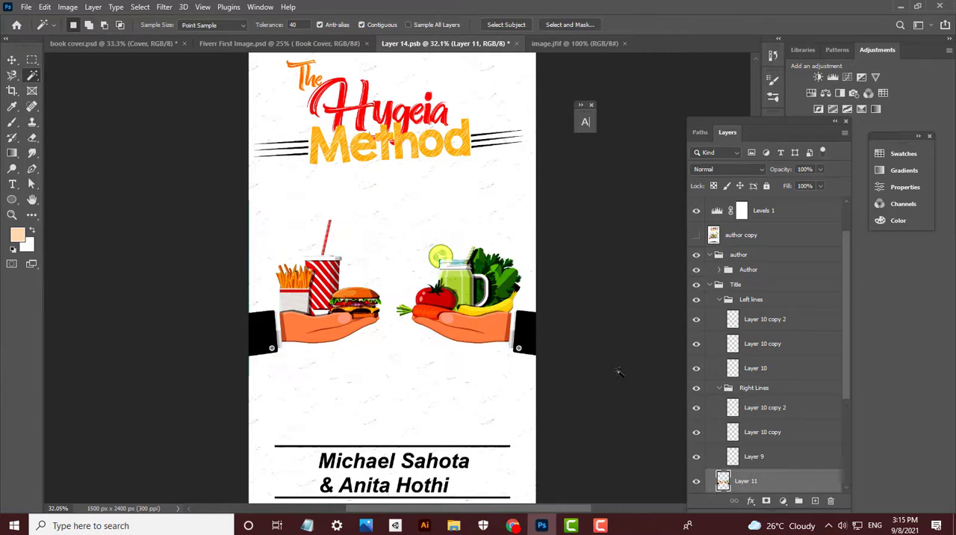
# - Fine-tune the size of the cut-out hands illustration with Free Transform so both sleeves meet the cover's edges
pyautogui.hotkey('ctrl', 't')
pyautogui.moveTo(535, 202)
pyautogui.mouseDown()
pyautogui.moveTo(579, 175)
pyautogui.moveTo(523, 186)
pyautogui.moveTo(532, 201)
pyautogui.mouseUp()
pyautogui.press('Return')
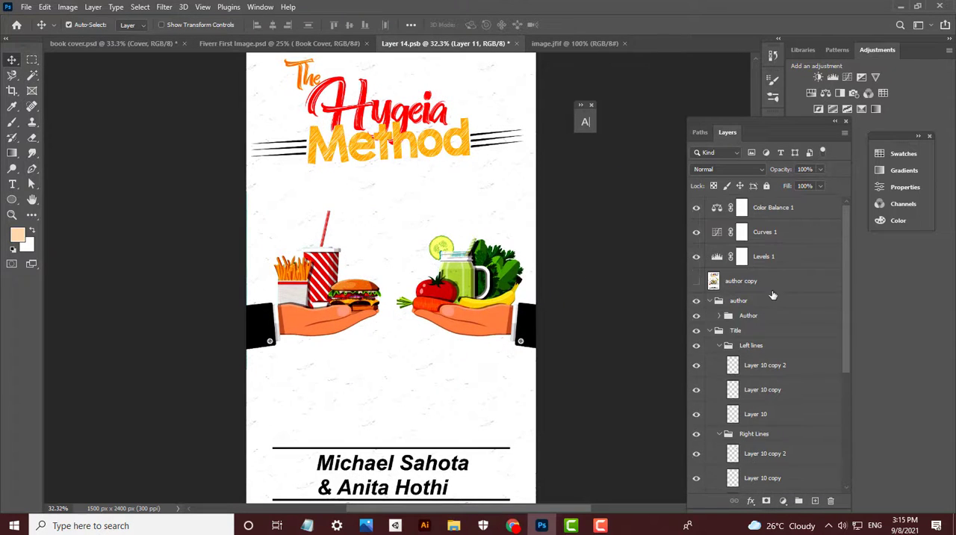
# - Hide the Levels 1, Curves 1 and Color Balance 1 adjustments and examine the cover without them
pyautogui.click(697, 256)
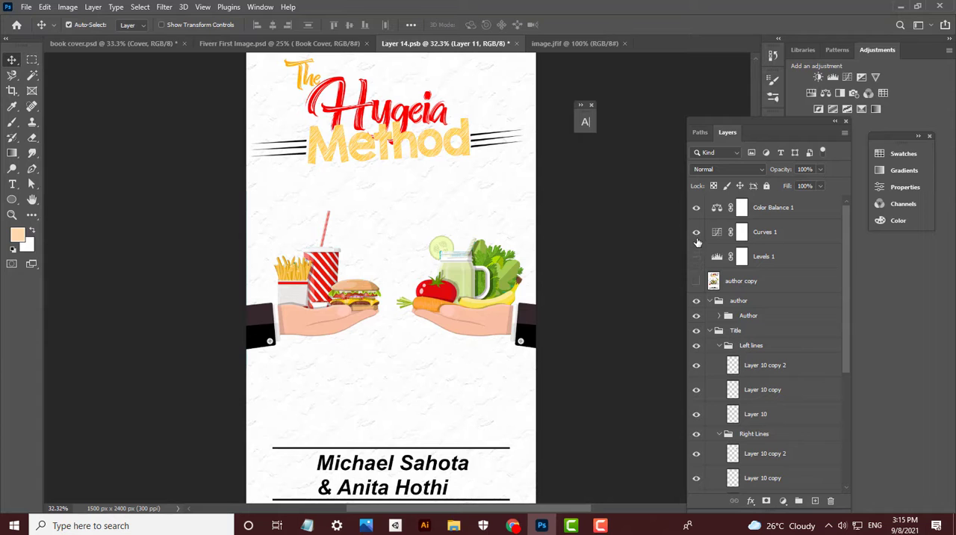
pyautogui.click(697, 234)
pyautogui.click(698, 209)
pyautogui.scroll(-3, 481, 302)
pyautogui.scroll(6, 480, 300)
pyautogui.scroll(-6, 480, 300)
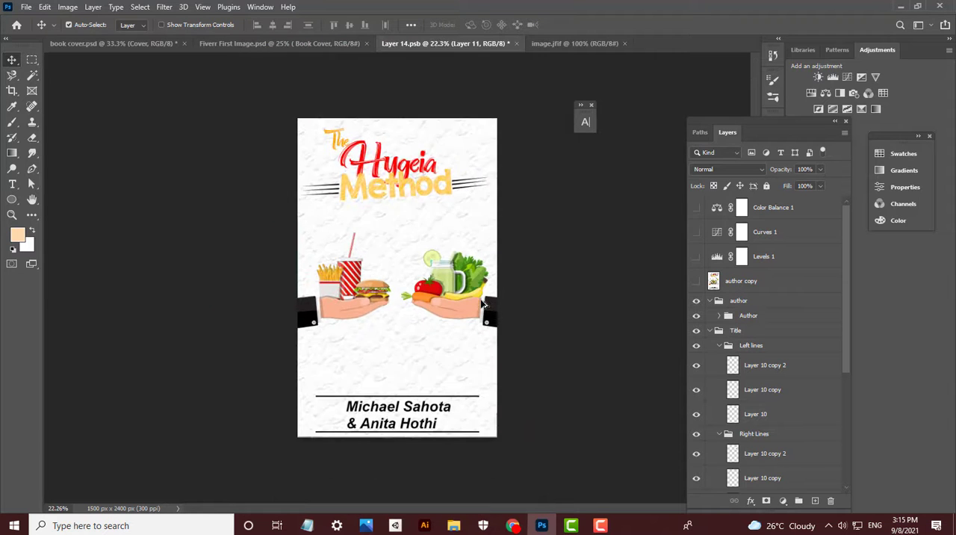
pyautogui.scroll(2, 480, 298)
# - Compare the cover with the Levels 1, Curves 1 and Color Balance 1 adjustments switched on and off
pyautogui.click(696, 257)
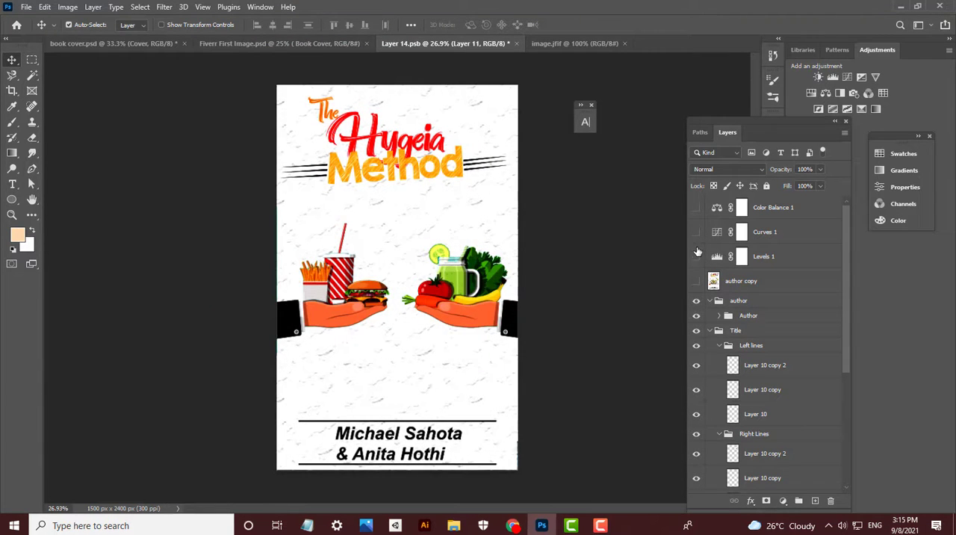
pyautogui.click(697, 254)
pyautogui.scroll(5, 434, 224)
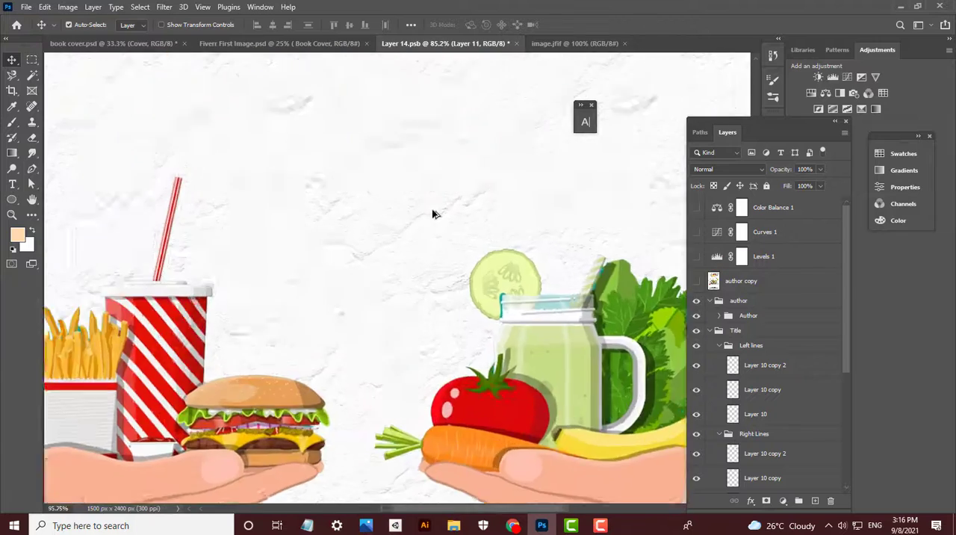
pyautogui.scroll(-6, 433, 214)
pyautogui.scroll(5, 475, 201)
pyautogui.scroll(-4, 475, 201)
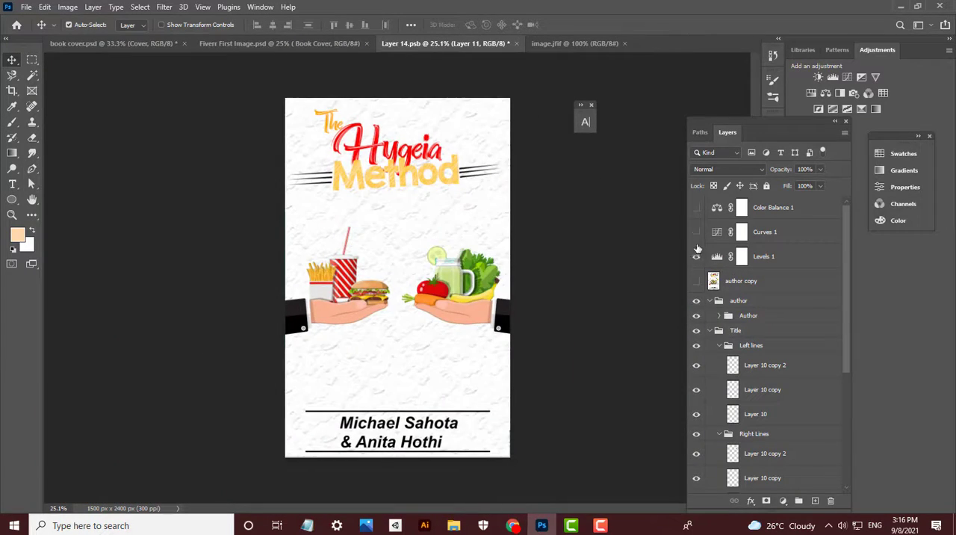
pyautogui.click(696, 207)
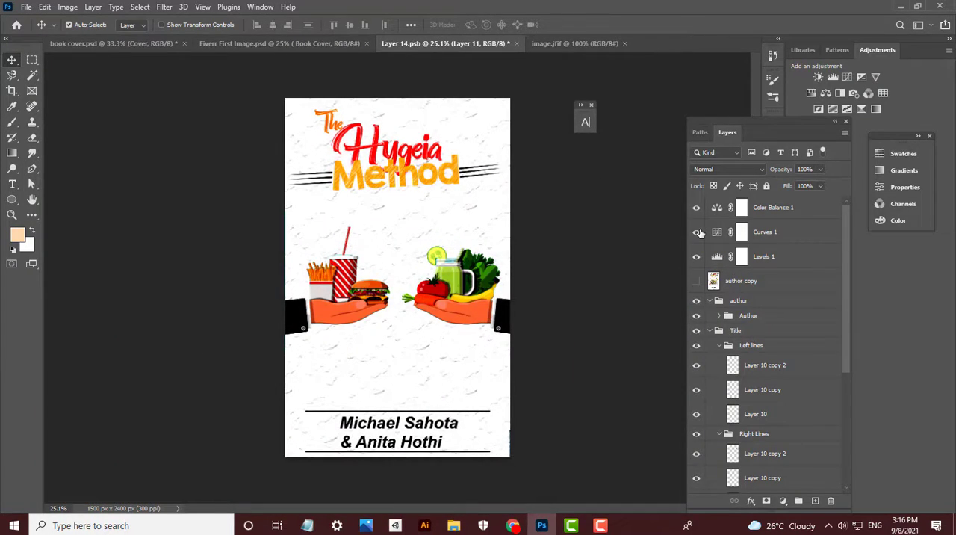
pyautogui.click(698, 233)
# - Try raising the middle point of the Curves 1 adjustment and undo the change
pyautogui.doubleClick(717, 234)
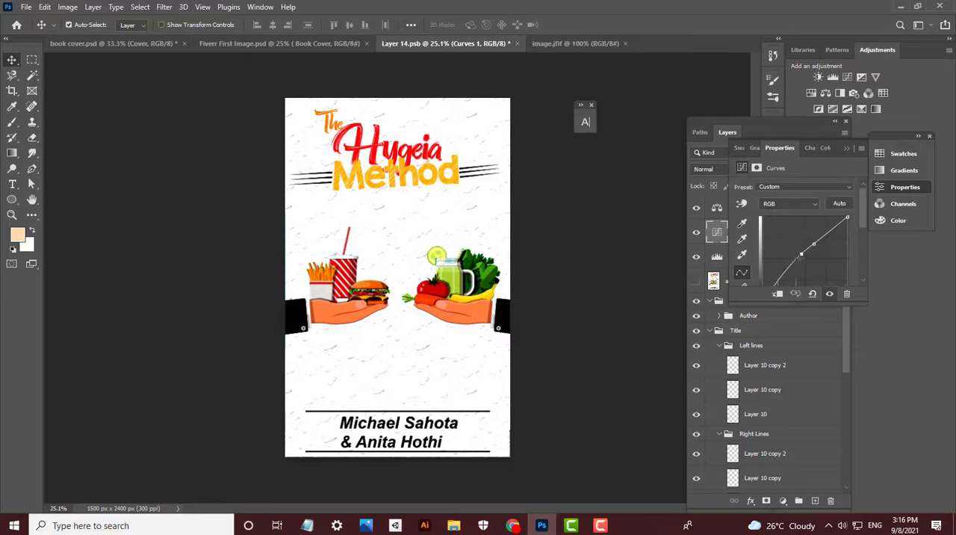
pyautogui.moveTo(801, 254); pyautogui.dragTo(815, 239)
pyautogui.hotkey('ctrl', 'z')
pyautogui.hotkey('ctrl', 'z')
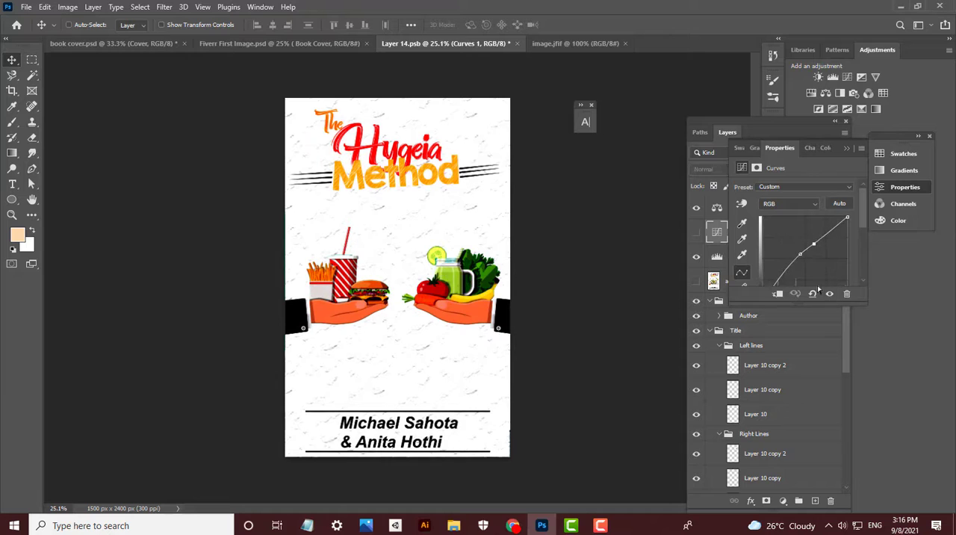
# - Compare the cover with the Curves 1 adjustment switched off and on, leave it on, and save the document
pyautogui.click(847, 148)
pyautogui.click(697, 232)
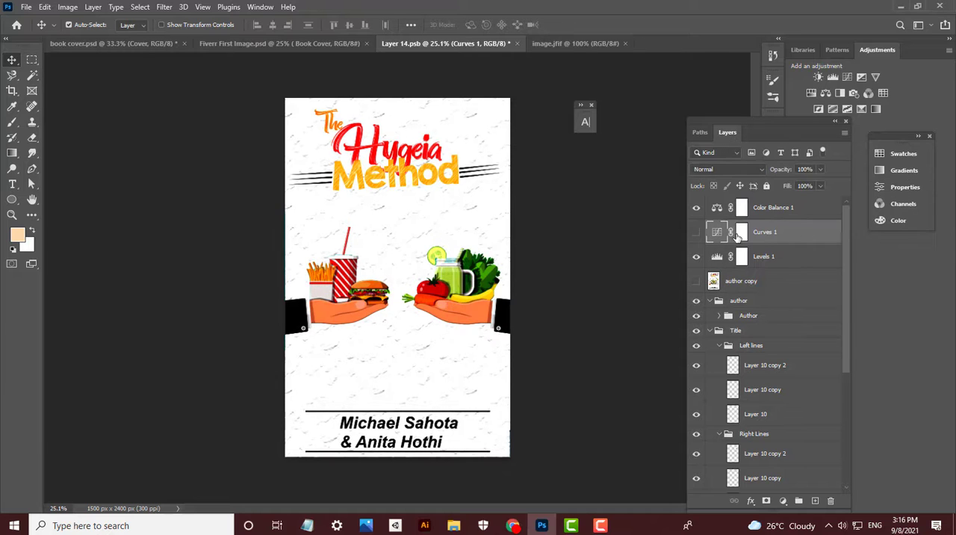
pyautogui.click(697, 232)
pyautogui.click(697, 232)
pyautogui.doubleClick(717, 234)
pyautogui.click(738, 351)
pyautogui.click(774, 264)
pyautogui.hotkey('ctrl', 's')
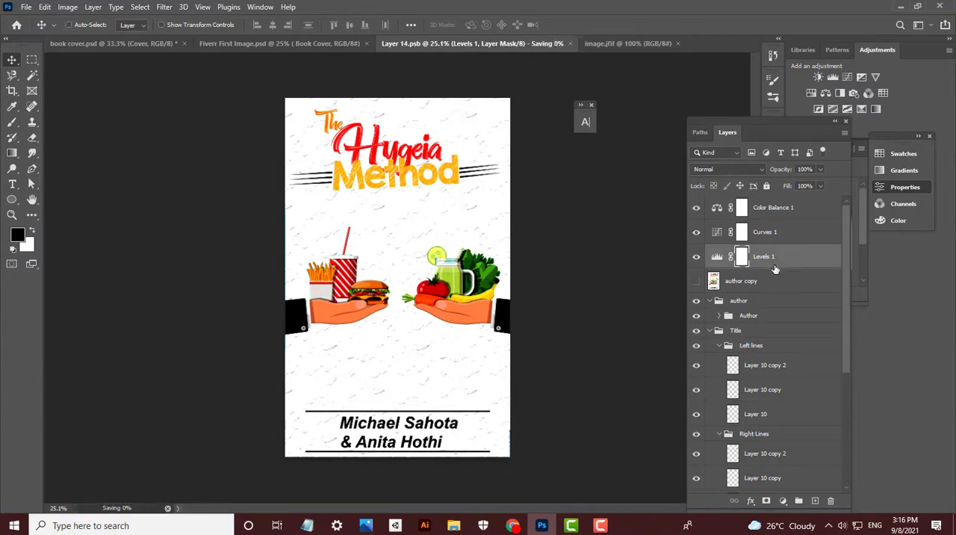
# - Nudge the Author group slightly upward on the cover and save the document
pyautogui.scroll(-4, 739, 423)
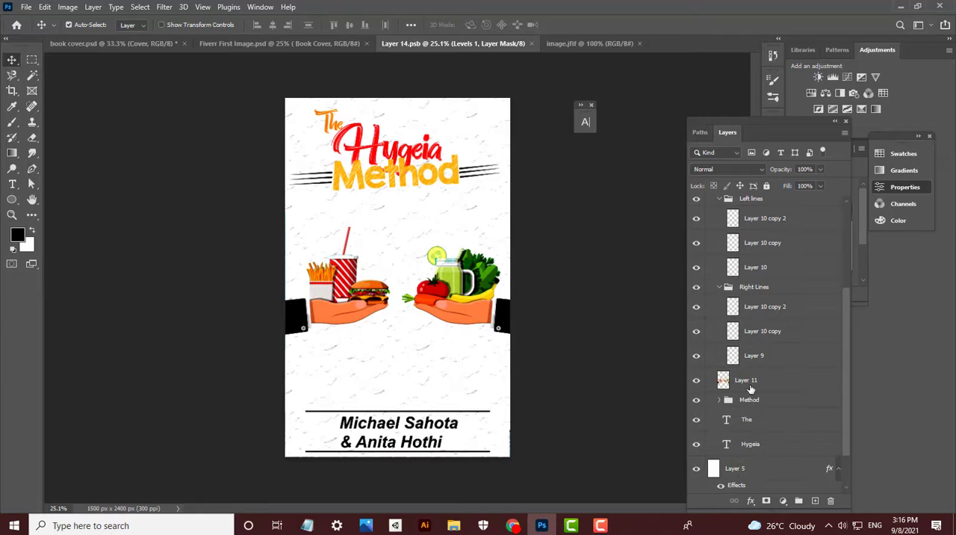
pyautogui.click(380, 446)
pyautogui.scroll(1, 730, 231)
pyautogui.click(719, 219)
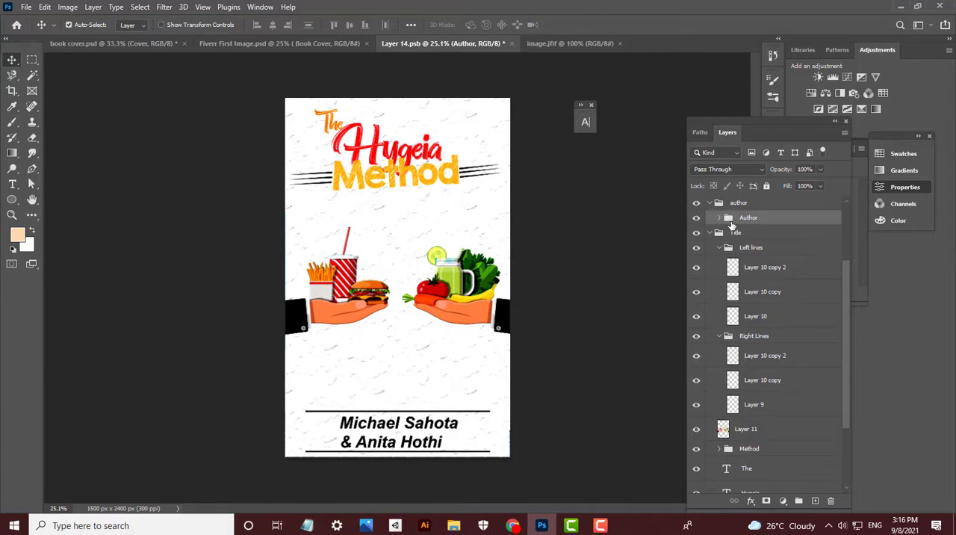
pyautogui.hotkey('ctrl', 't')
pyautogui.press('Return')
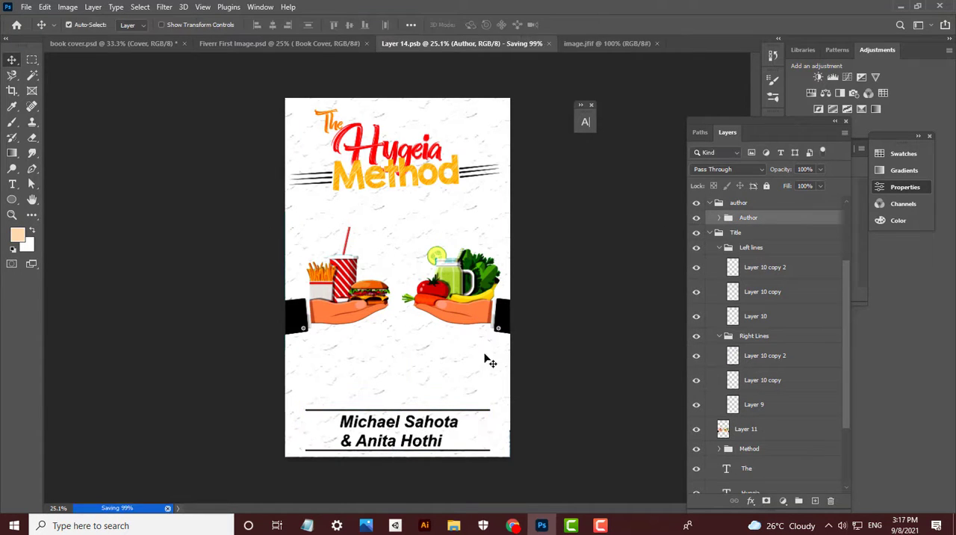
# - Move the food-in-hands illustration down slightly and reorder its layer, Layer 11, above the Title group
pyautogui.click(470, 318)
pyautogui.moveTo(471, 316); pyautogui.dragTo(473, 319)
pyautogui.scroll(-3, 726, 375)
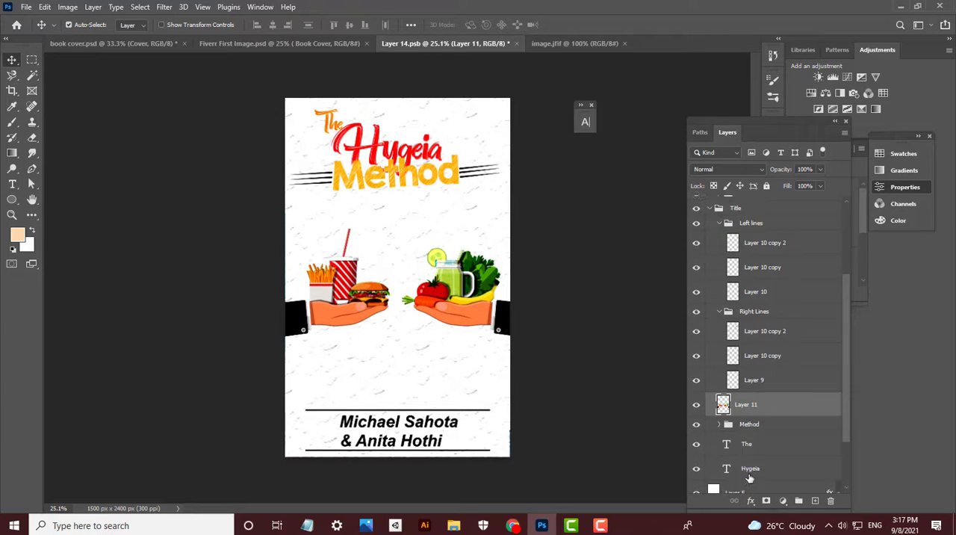
pyautogui.scroll(4, 726, 374)
pyautogui.moveTo(750, 465); pyautogui.dragTo(747, 250)
pyautogui.scroll(-1, 731, 370)
pyautogui.scroll(1, 731, 369)
# - Scale the Title group to 103.72% and lower it slightly, and shift the hands illustration up a little
pyautogui.click(713, 234)
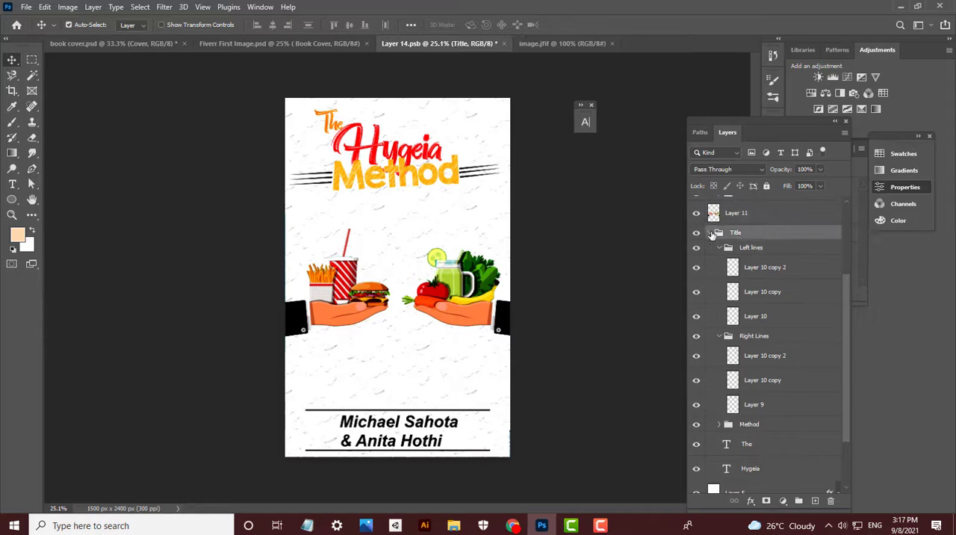
pyautogui.click(710, 232)
pyautogui.hotkey('ctrl', 't')
pyautogui.moveTo(500, 194); pyautogui.dragTo(507, 197)
pyautogui.press('Down')
pyautogui.press('Down')
pyautogui.press('Down')
pyautogui.press('Down')
pyautogui.press('Down')
pyautogui.press('Down')
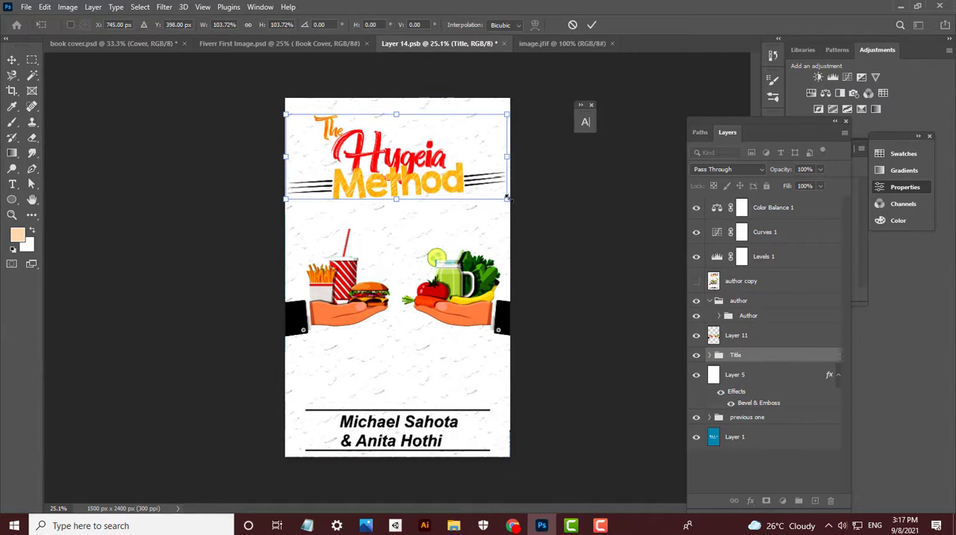
pyautogui.press('Return')
pyautogui.scroll(1, 442, 323)
pyautogui.moveTo(440, 323); pyautogui.dragTo(458, 314)
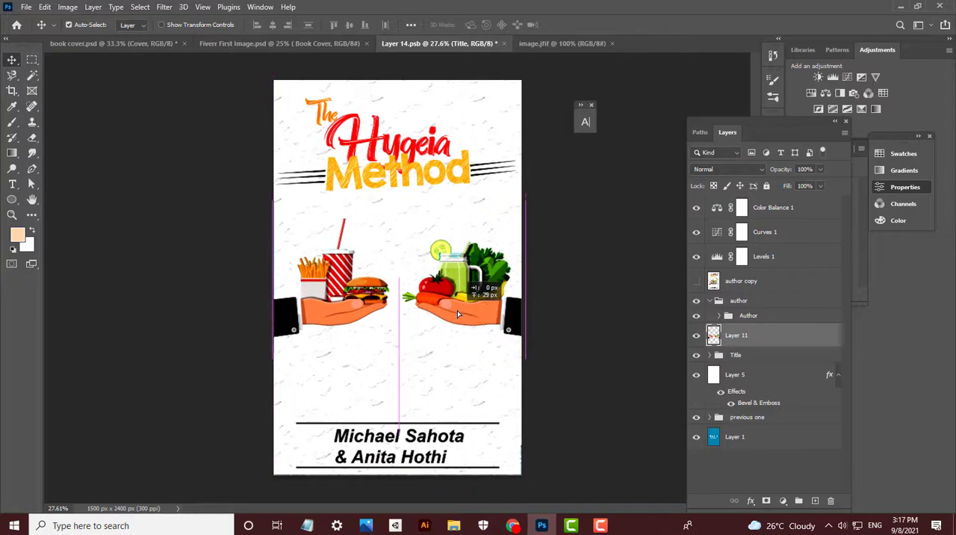
# - Raise the Author group from the cover's bottom edge and scale it to 102.24%
pyautogui.click(765, 315)
pyautogui.hotkey('ctrl', 't')
pyautogui.hotkey('shift', 'Up')
pyautogui.hotkey('shift', 'Up')
pyautogui.hotkey('shift', 'Up')
pyautogui.hotkey('shift', 'Up')
pyautogui.moveTo(502, 415); pyautogui.dragTo(507, 414)
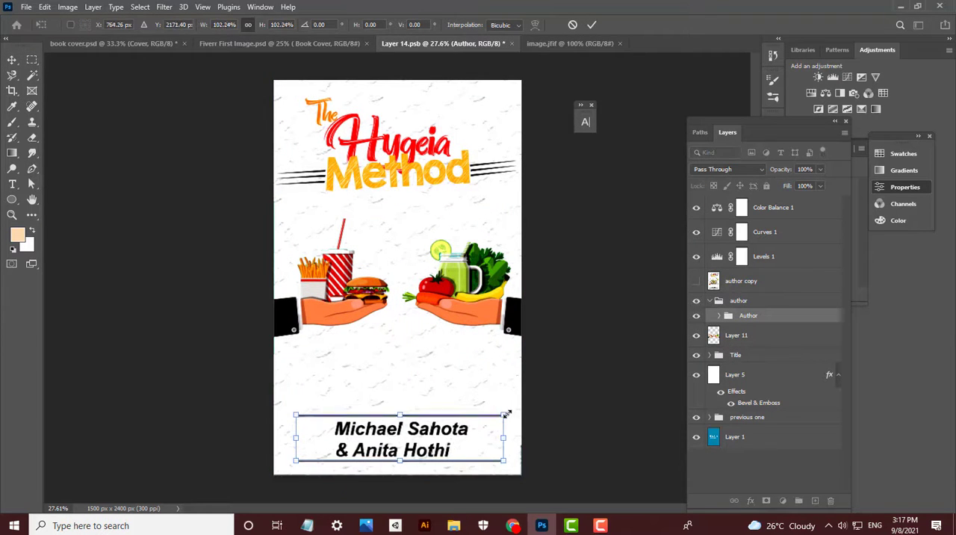
pyautogui.press('Return')
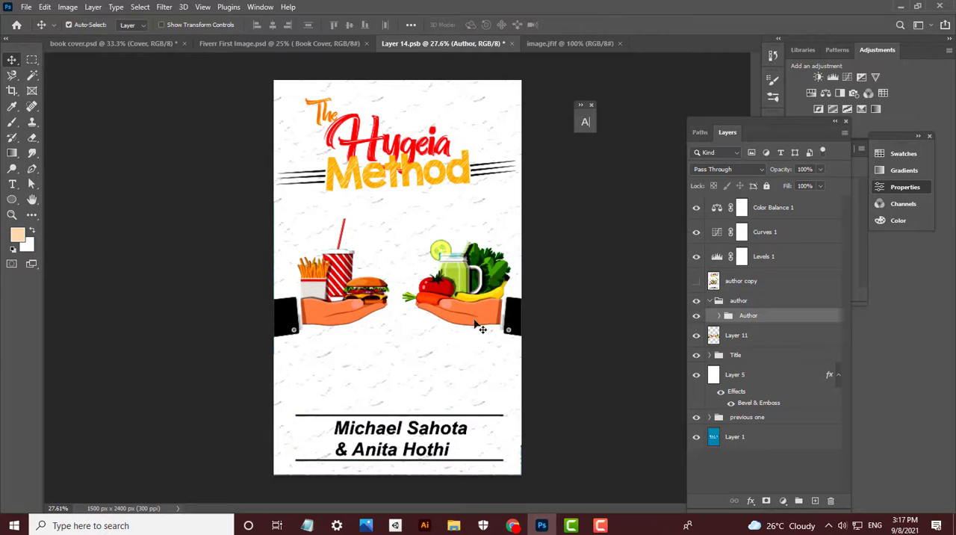
# - Save the document with the repositioned title, illustration and author block
pyautogui.press('m')
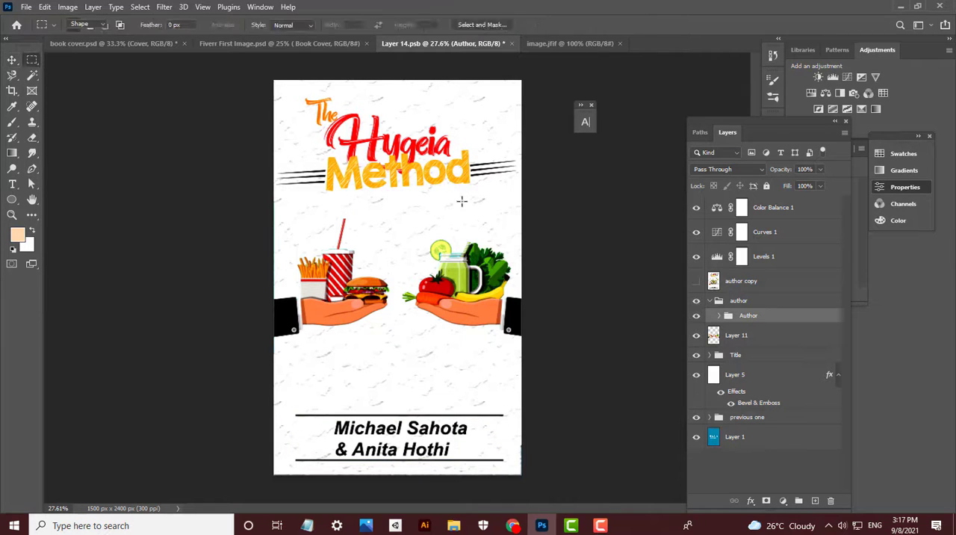
pyautogui.press('p')
pyautogui.hotkey('ctrl', 's')
pyautogui.click(33, 64)
pyautogui.rightClick(33, 64)
pyautogui.click(97, 82)
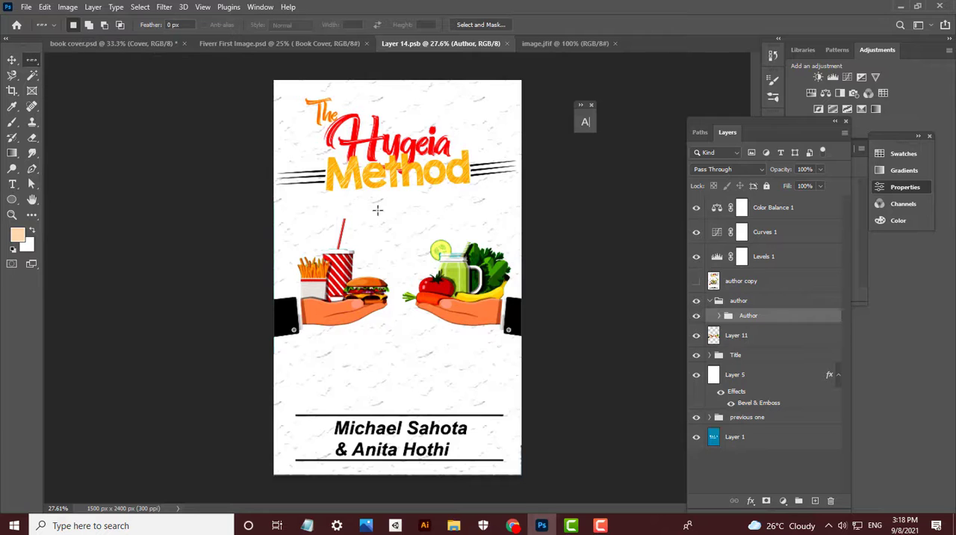
pyautogui.click(404, 345)
# - Select a narrow vertical rectangle about 16 px wide and 925 px high between the two hands
pyautogui.rightClick(31, 59)
pyautogui.click(90, 59)
pyautogui.click(392, 234)
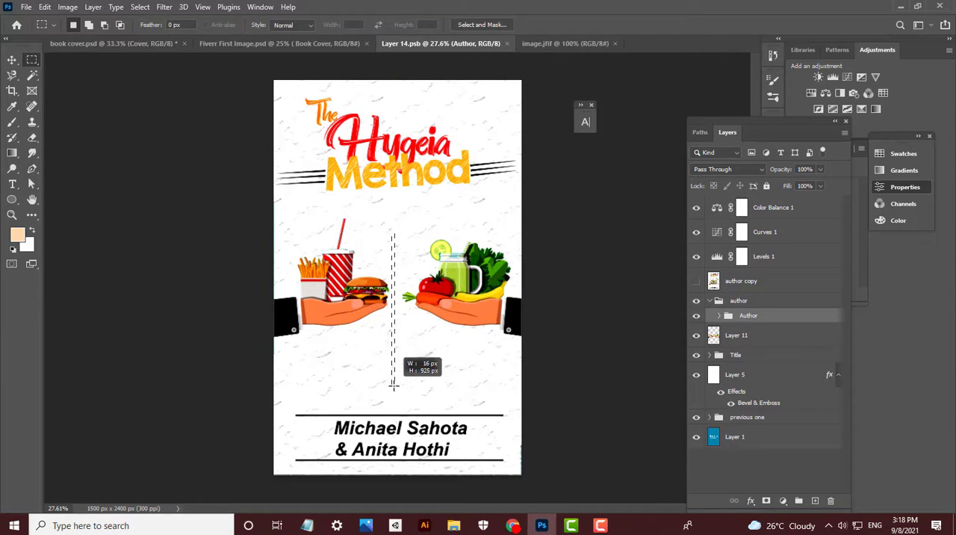
# - Set the foreground color to a fully saturated pure red
pyautogui.click(18, 237)
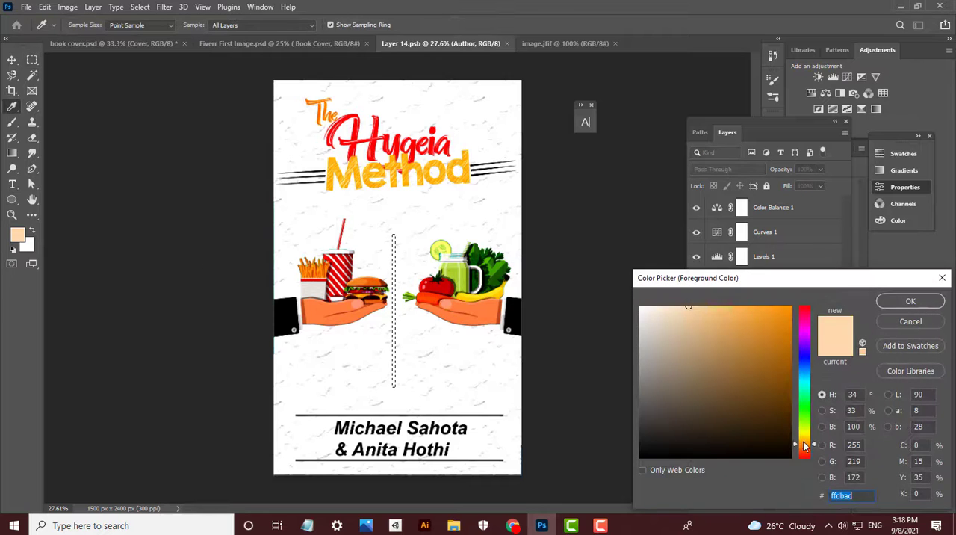
pyautogui.moveTo(807, 447); pyautogui.dragTo(807, 464)
pyautogui.click(789, 307)
pyautogui.press('Return')
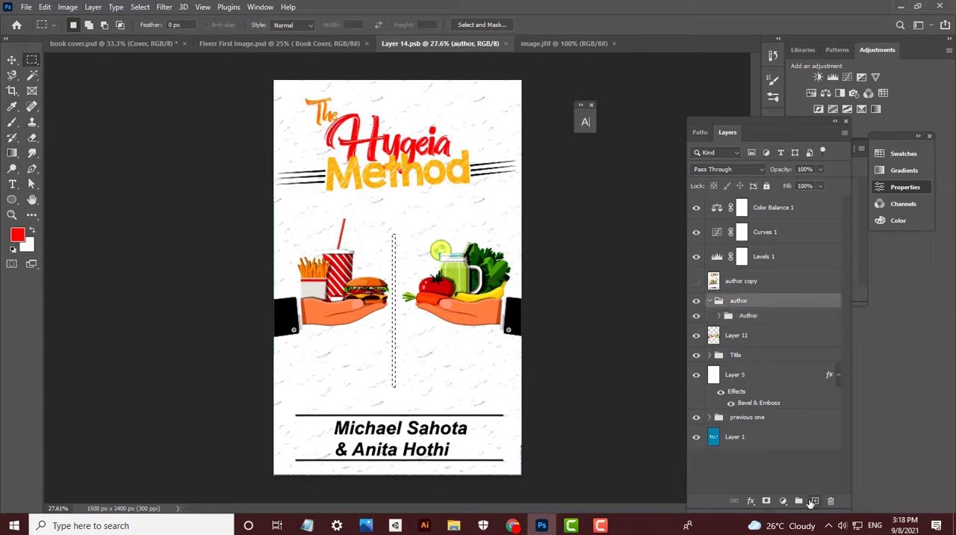
# - Create a new layer above the author copy layer and fill the vertical strip selection with red
pyautogui.click(816, 501)
pyautogui.moveTo(756, 322); pyautogui.dragTo(830, 500)
pyautogui.click(816, 501)
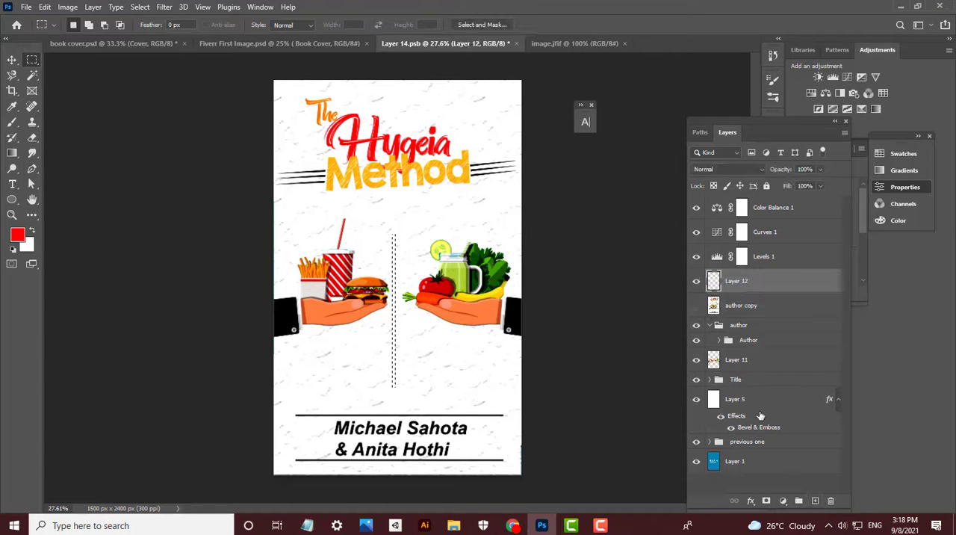
# - Rotate the red line to -45° and shrink it to about half its length, placing it by the smoothie jar
pyautogui.hotkey('ctrl', 't')
pyautogui.scroll(3, 395, 385)
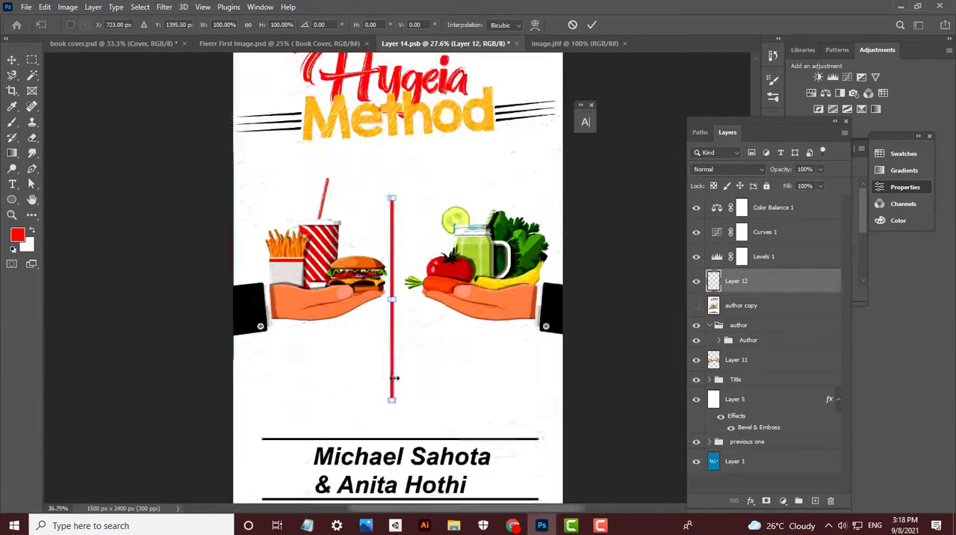
pyautogui.moveTo(394, 329); pyautogui.dragTo(506, 260)
pyautogui.moveTo(507, 263); pyautogui.dragTo(536, 398)
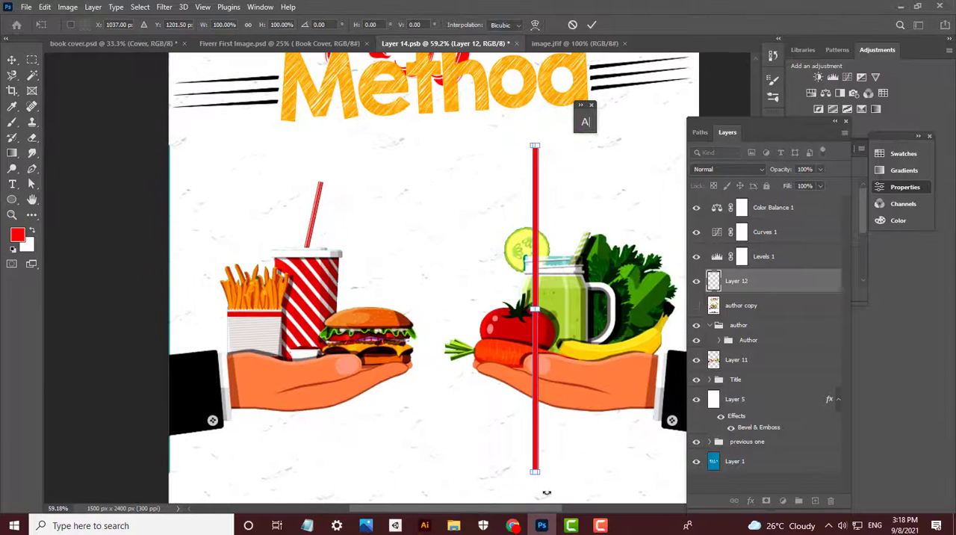
pyautogui.moveTo(576, 481); pyautogui.dragTo(559, 335)
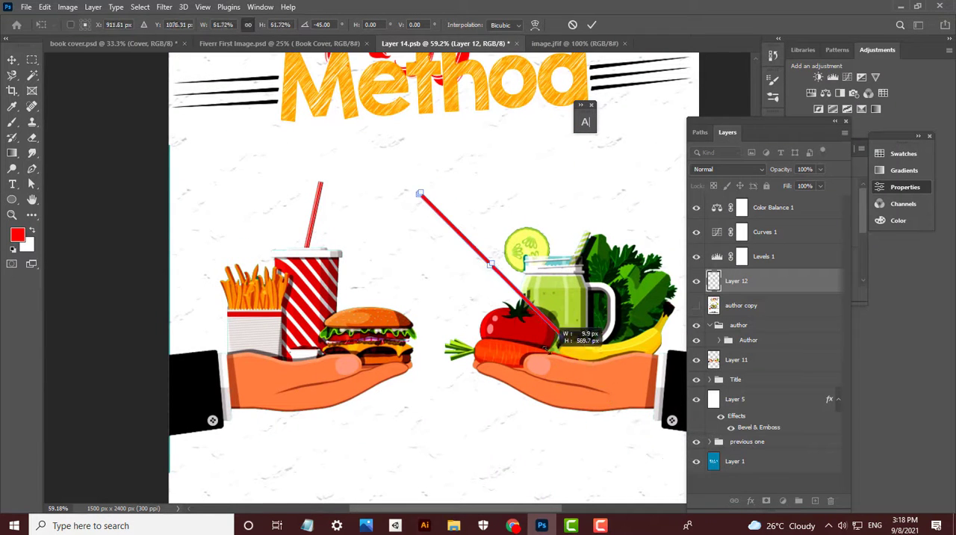
pyautogui.press('Return')
# - Duplicate the red diagonal line and flip the copy horizontally to form a cross
pyautogui.hotkey('ctrl', 'j')
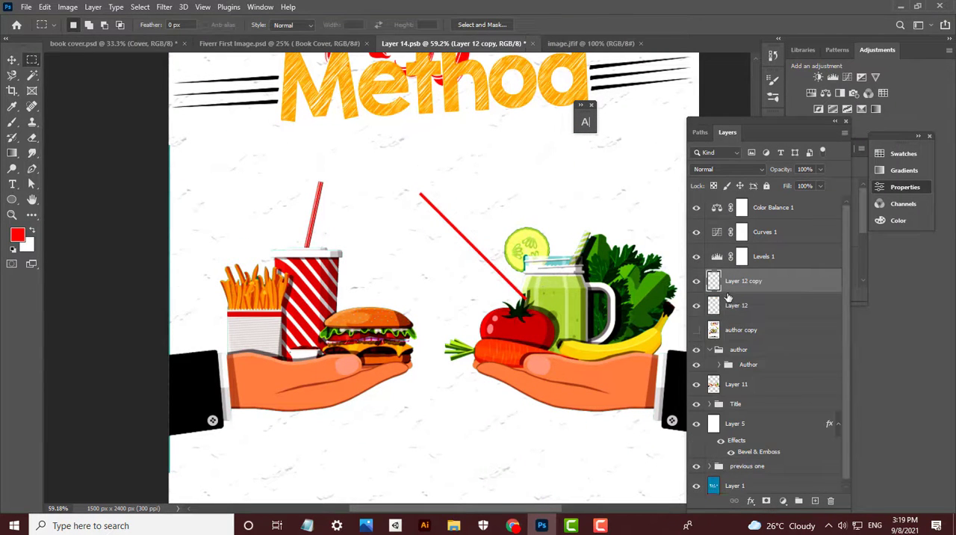
pyautogui.hotkey('ctrl', 't')
pyautogui.rightClick(502, 226)
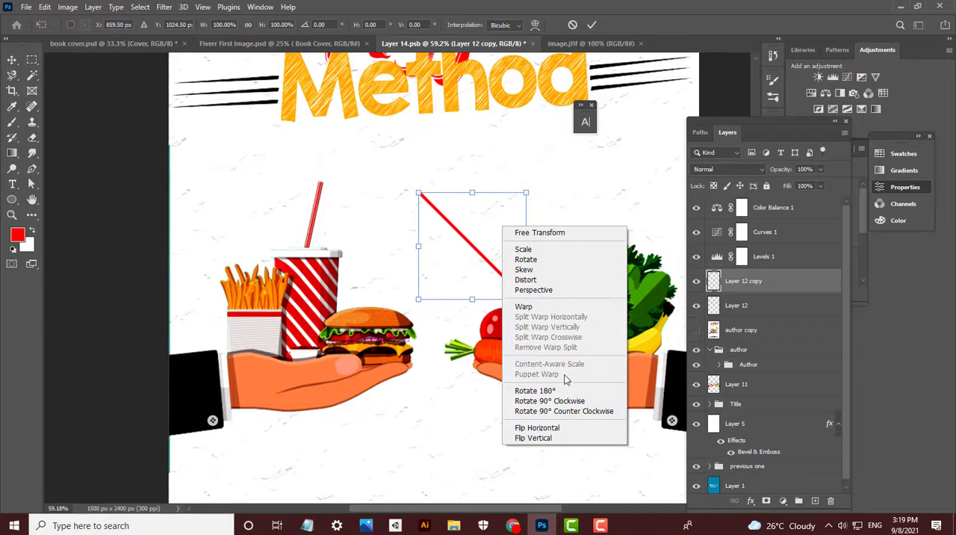
pyautogui.click(552, 428)
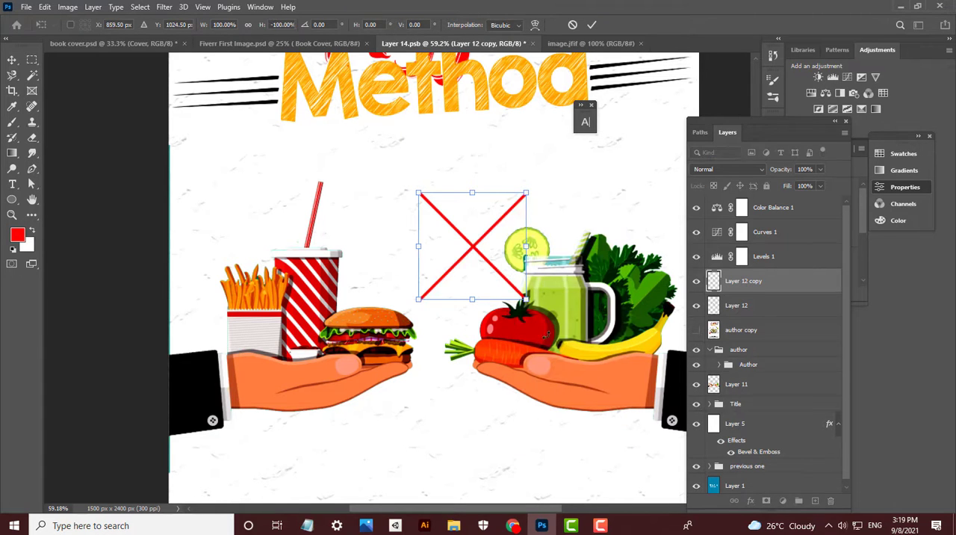
pyautogui.click(740, 311)
pyautogui.hotkey('ctrl', 't')
pyautogui.moveTo(501, 221); pyautogui.dragTo(557, 148)
pyautogui.hotkey('ctrl', 'z')
pyautogui.press('Return')
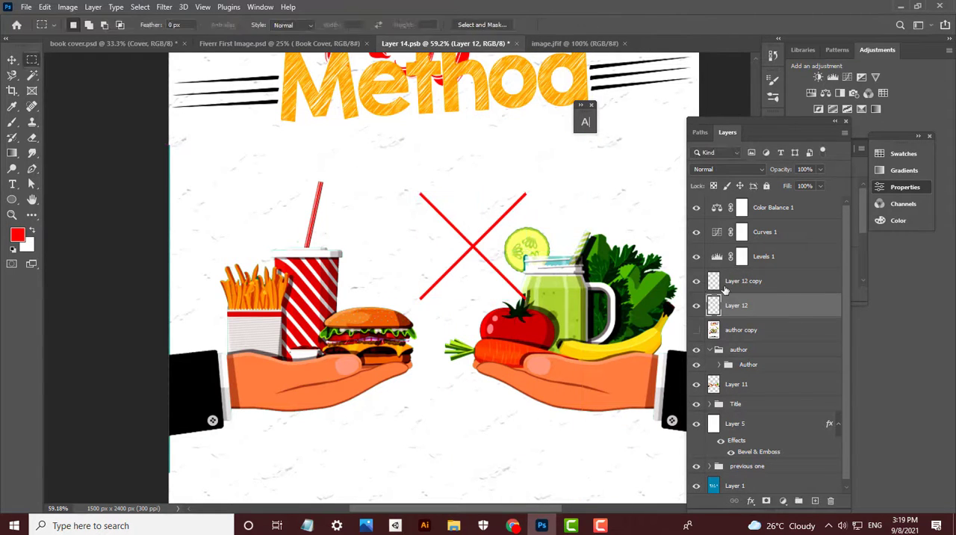
# - Select both red line layers, shrink the cross and place it just beside the cucumber slice on the jar
pyautogui.keyDown('shift'); pyautogui.click(724, 289); pyautogui.keyUp('shift')
pyautogui.hotkey('ctrl', 't')
pyautogui.moveTo(469, 241); pyautogui.dragTo(533, 168)
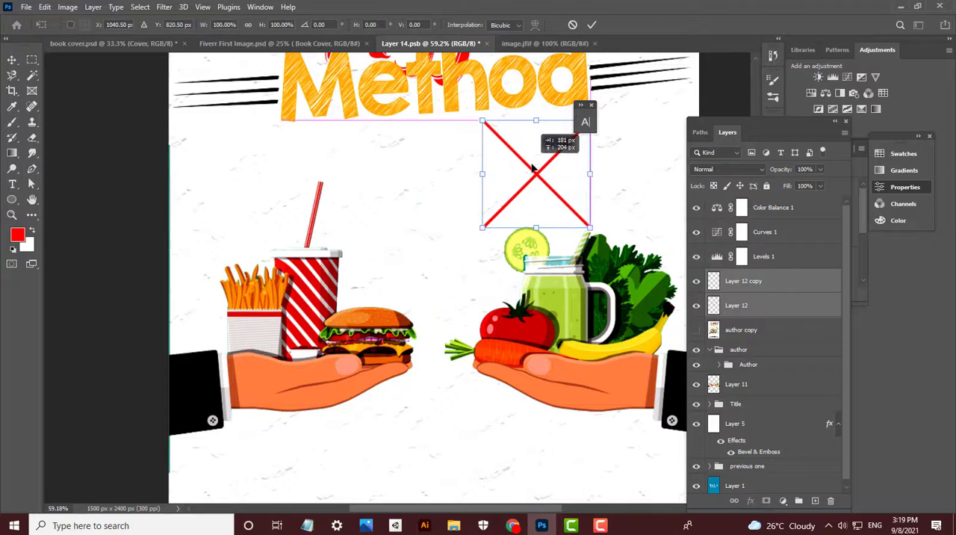
pyautogui.moveTo(590, 174); pyautogui.dragTo(485, 255)
pyautogui.press('Return')
# - Copy the cross's upward-sloping line and place the copy above the fries
pyautogui.scroll(1, 524, 294)
pyautogui.click(727, 313)
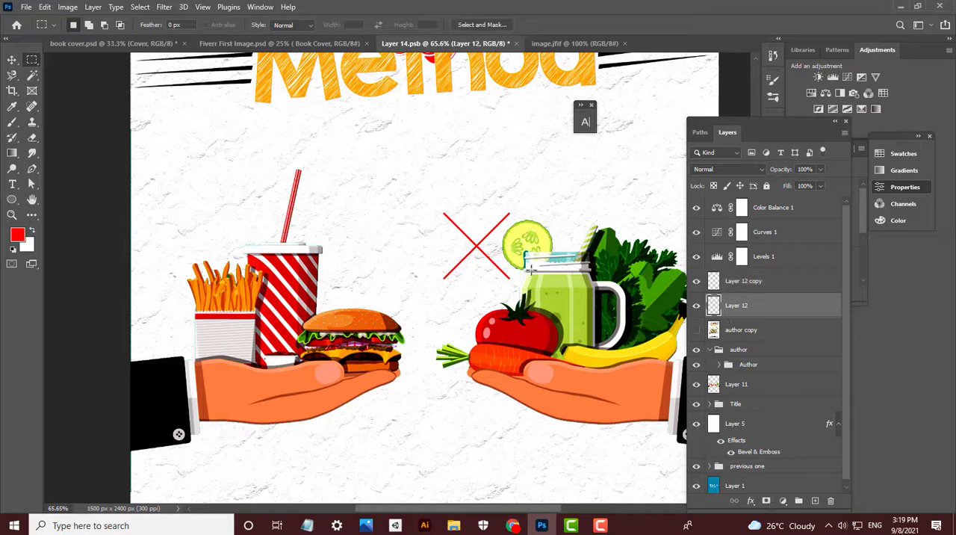
pyautogui.press('v')
pyautogui.scroll(5, 455, 269)
pyautogui.keyDown('ctrl'); pyautogui.click(457, 268); pyautogui.keyUp('ctrl')
pyautogui.scroll(-5, 483, 269)
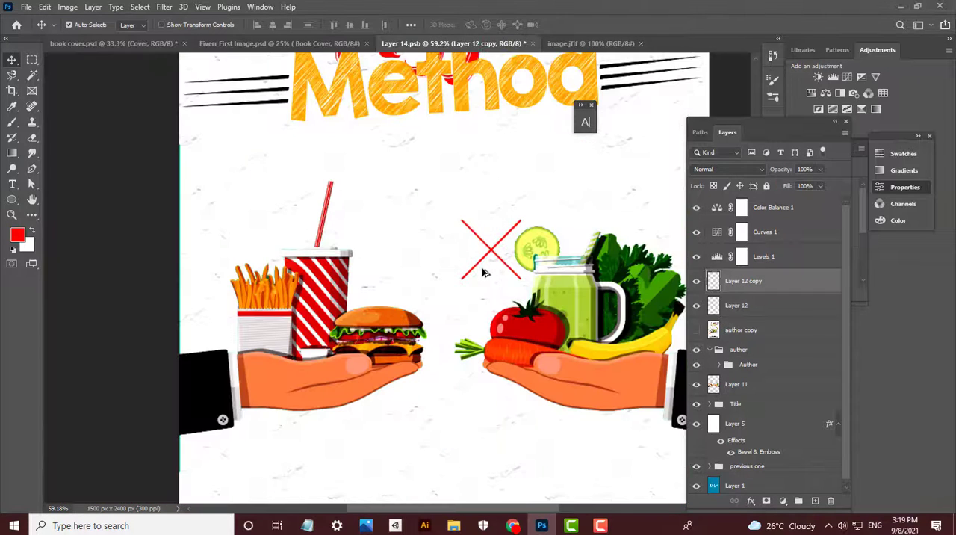
pyautogui.moveTo(473, 256); pyautogui.dragTo(238, 247)
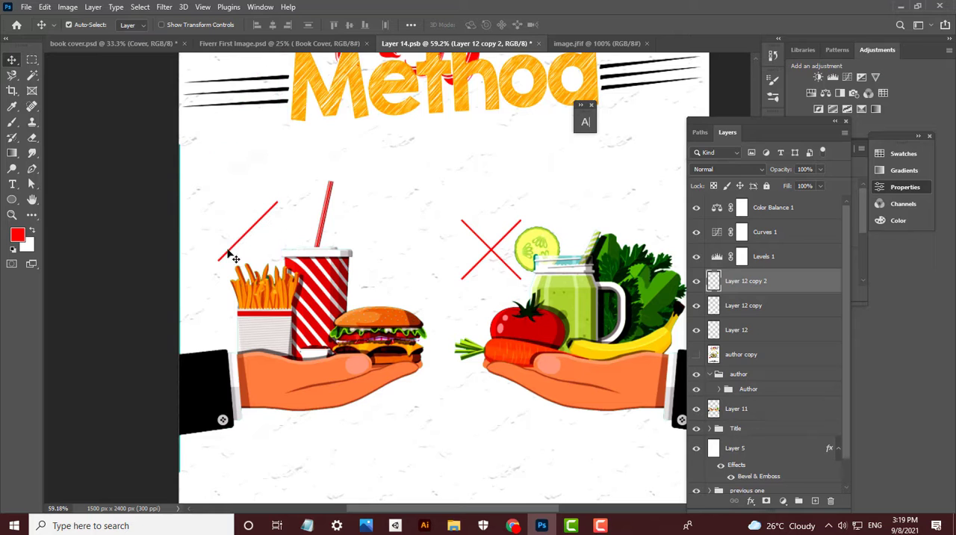
# - Try to form a check mark above the fries by duplicating the diagonal line and shortening and turning the copy
pyautogui.scroll(5, 234, 257)
pyautogui.hotkey('ctrl', 'j')
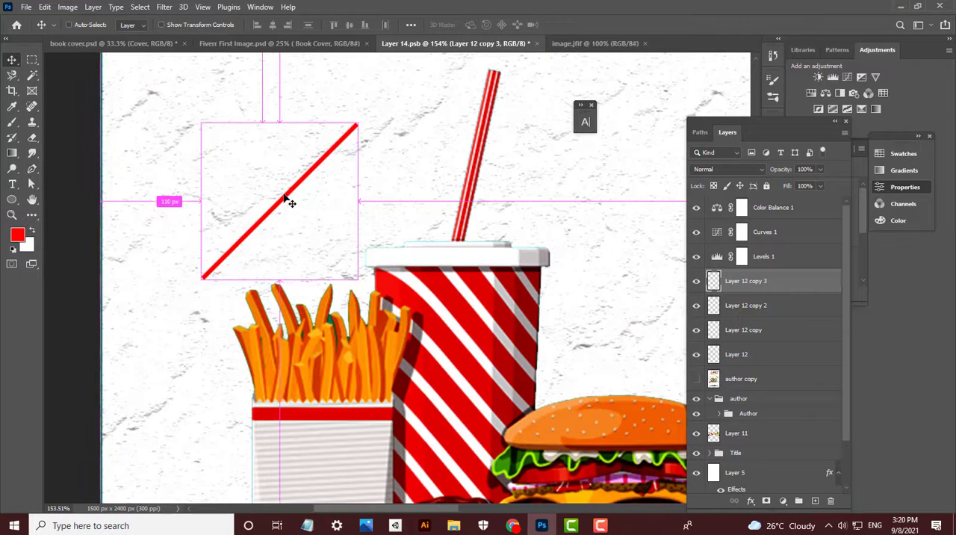
pyautogui.hotkey('ctrl', 't')
pyautogui.moveTo(357, 125); pyautogui.dragTo(250, 229)
pyautogui.press('Return')
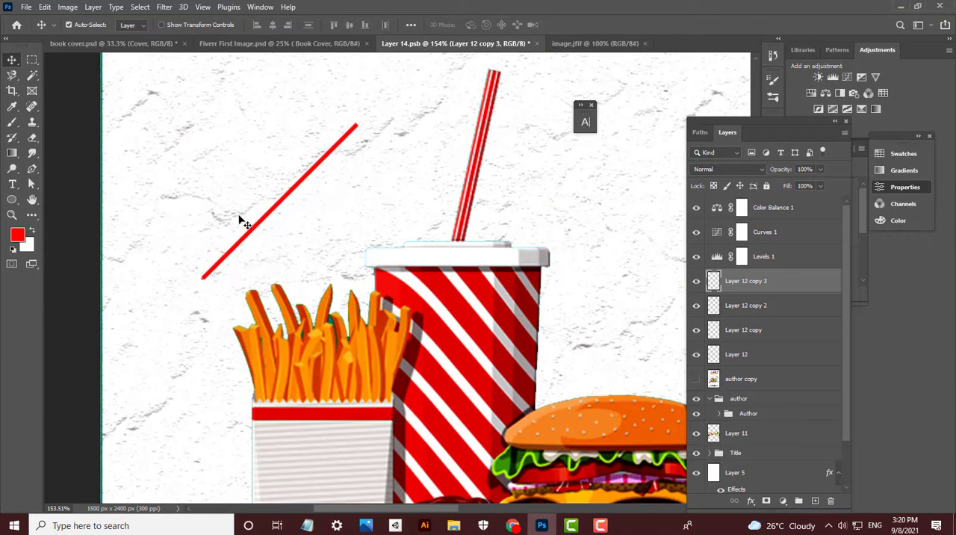
pyautogui.hotkey('ctrl', 't')
pyautogui.press('Return')
pyautogui.hotkey('ctrl', 't')
pyautogui.moveTo(234, 257); pyautogui.dragTo(198, 266)
pyautogui.press('Return')
# - Examine the check mark and undo the transformations of its short stroke
pyautogui.scroll(3, 188, 252)
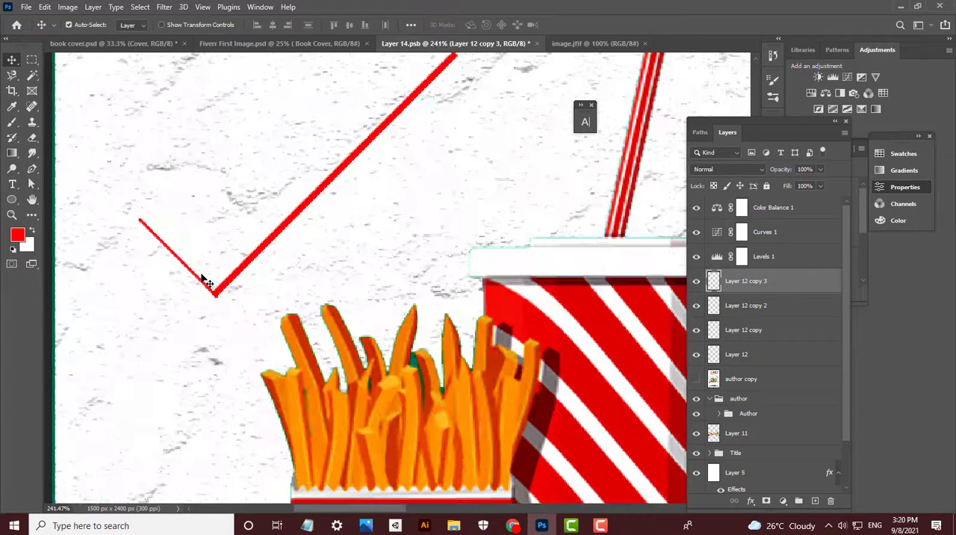
pyautogui.scroll(-9, 237, 262)
pyautogui.scroll(6, 248, 260)
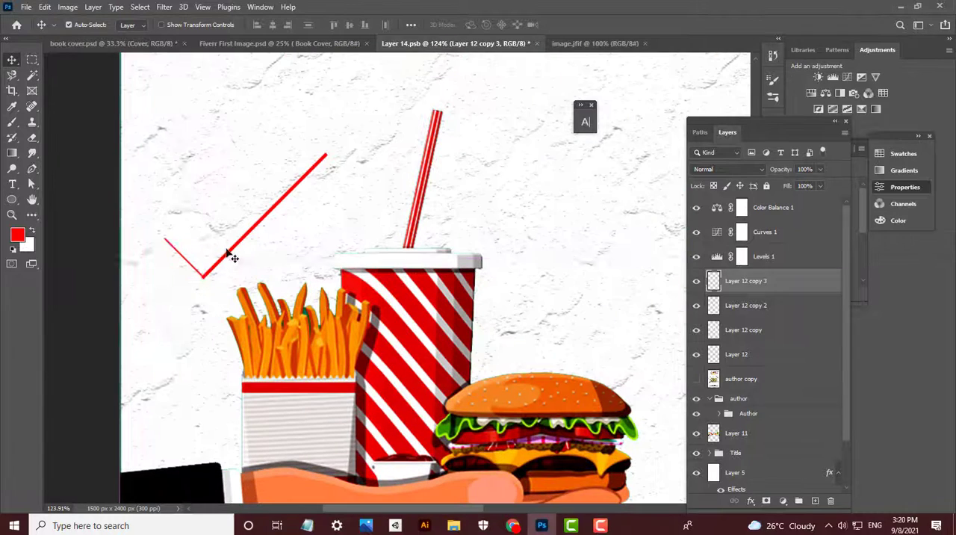
pyautogui.hotkey('ctrl', 'z')
pyautogui.hotkey('ctrl', 'z')
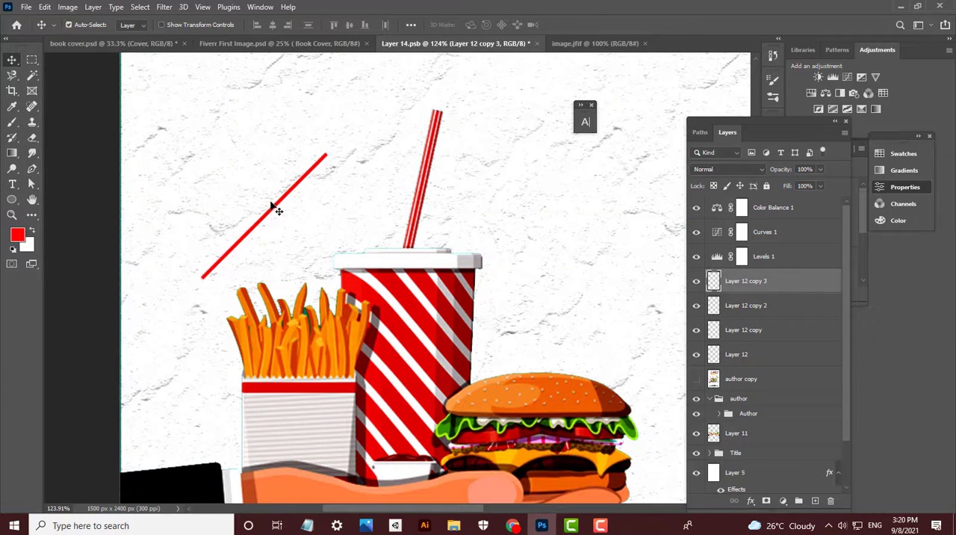
# - Try reshaping the duplicated line into the check mark's short stroke again, and discard the duplicate
pyautogui.hotkey('ctrl', 't')
pyautogui.moveTo(326, 154); pyautogui.dragTo(603, 127)
pyautogui.hotkey('ctrl', 'z')
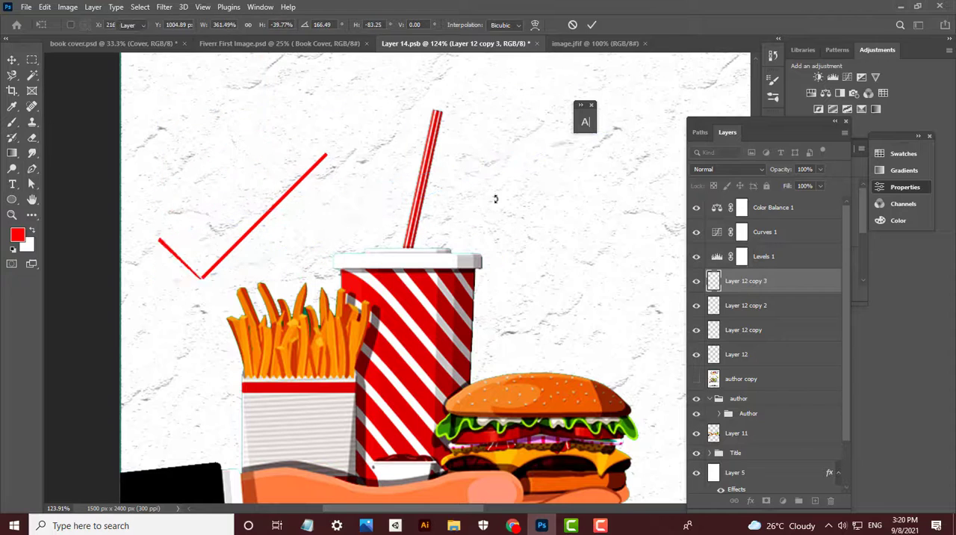
pyautogui.hotkey('ctrl', 'z')
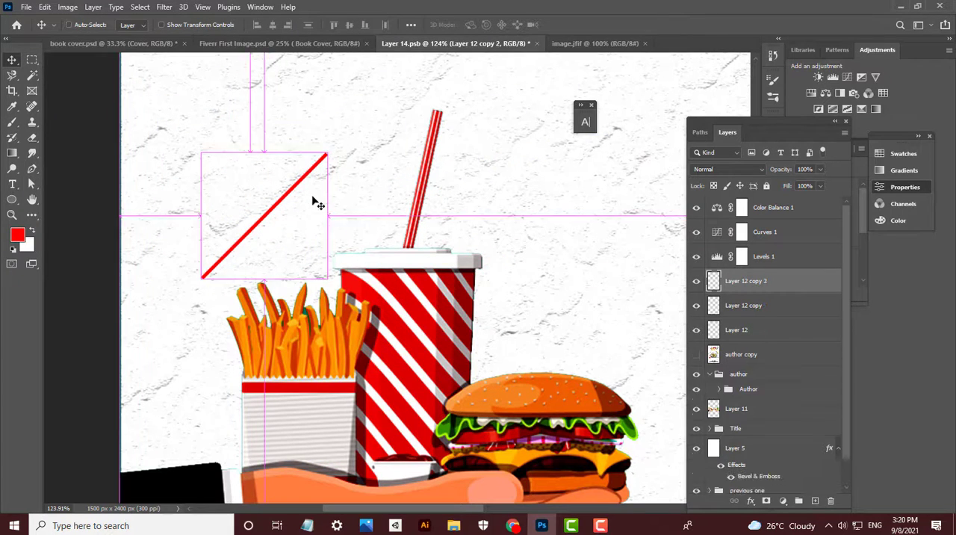
# - Save the artwork, then switch to Chrome and open a new browser tab in place of the old image previews
pyautogui.hotkey('ctrl', 's')
pyautogui.click(513, 525)
pyautogui.click(448, 463)
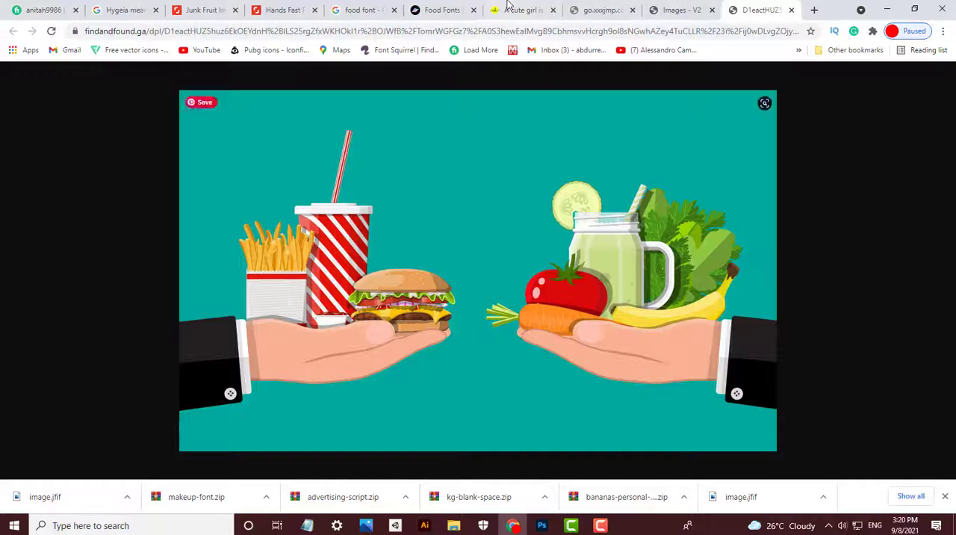
pyautogui.click(712, 10)
pyautogui.hotkey('ctrl', 't')
# - Search Google Images for "tick sign"
pyautogui.click(448, 250)
pyautogui.write('tic')
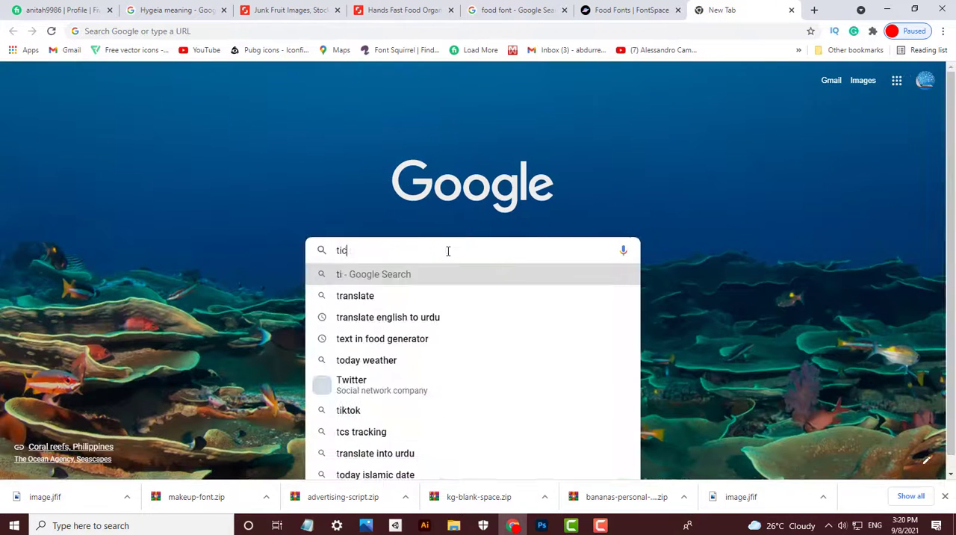
pyautogui.write('k sih')
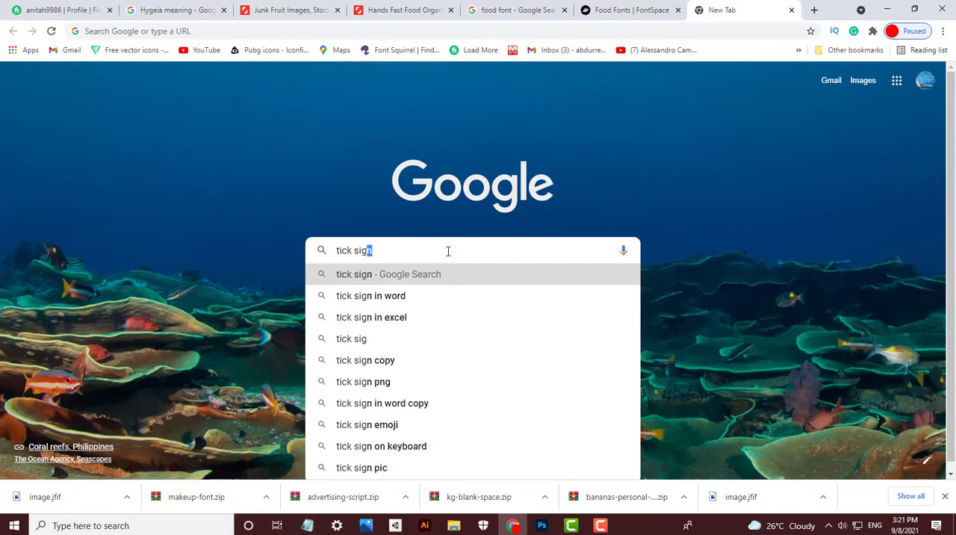
pyautogui.press('Return')
pyautogui.click(185, 126)
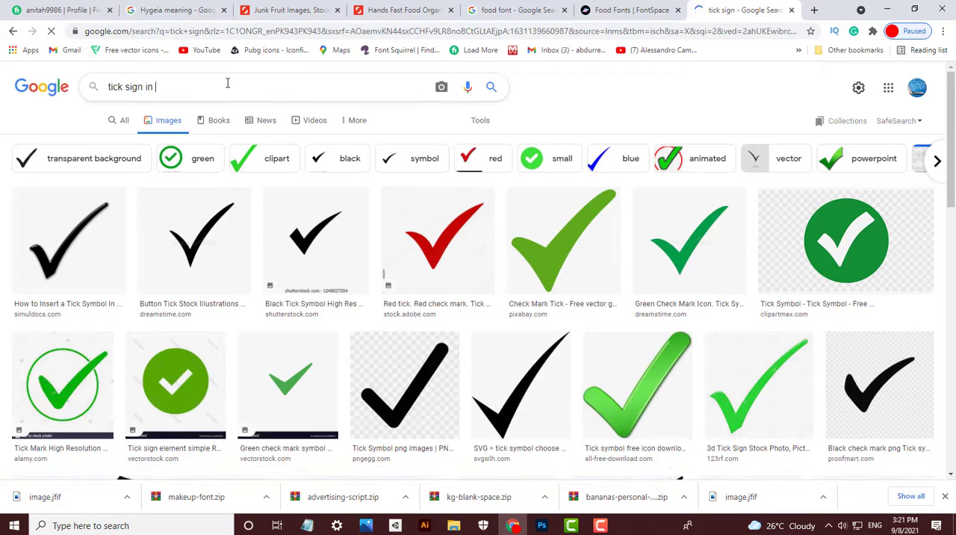
# - Compare the tick images and save the black-outlined green tick from Clipart Library as unnamed.png
pyautogui.click(689, 239)
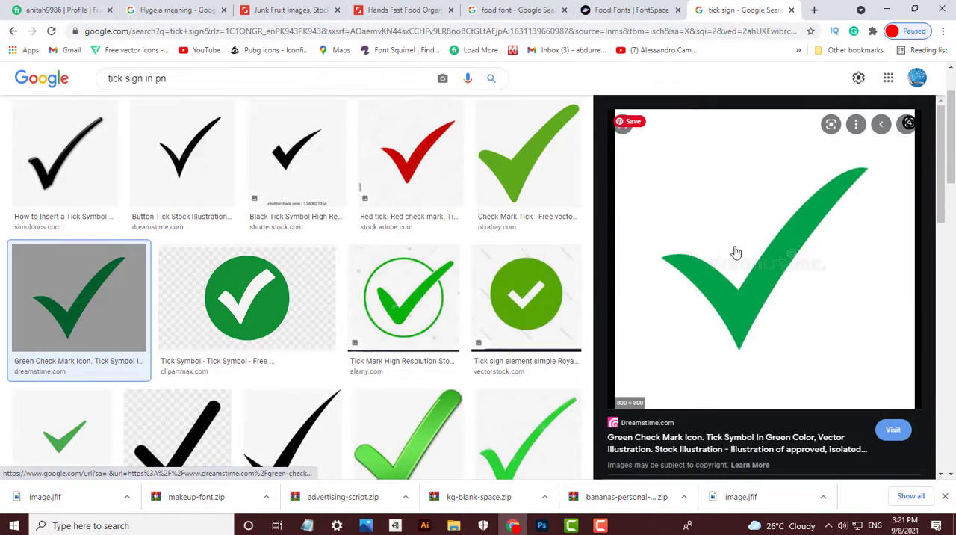
pyautogui.click(247, 299)
pyautogui.click(493, 168)
pyautogui.scroll(-3, 337, 314)
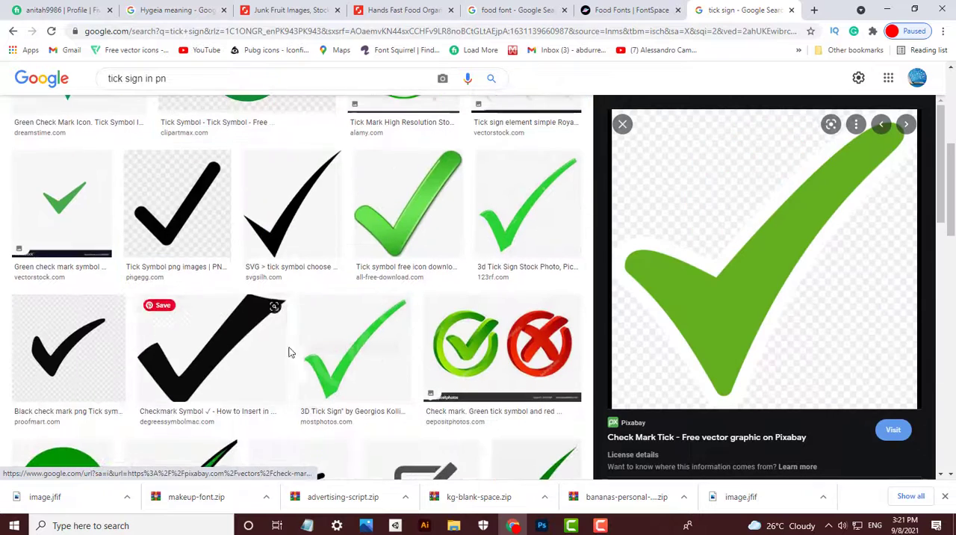
pyautogui.click(499, 243)
pyautogui.scroll(-4, 313, 333)
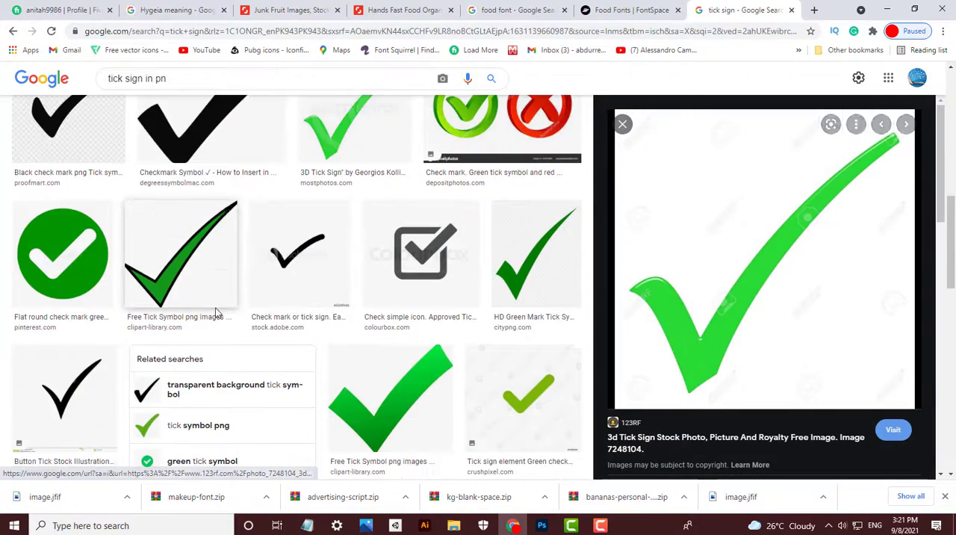
pyautogui.click(216, 312)
pyautogui.rightClick(785, 245)
pyautogui.click(799, 372)
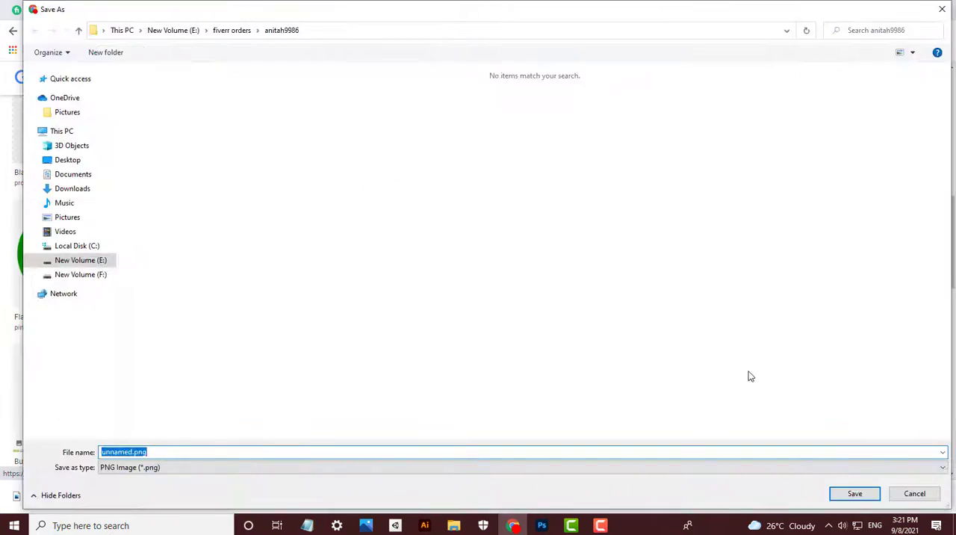
pyautogui.press('Return')
# - Save the plain dark green CityPNG tick image as a second option
pyautogui.doubleClick(206, 73)
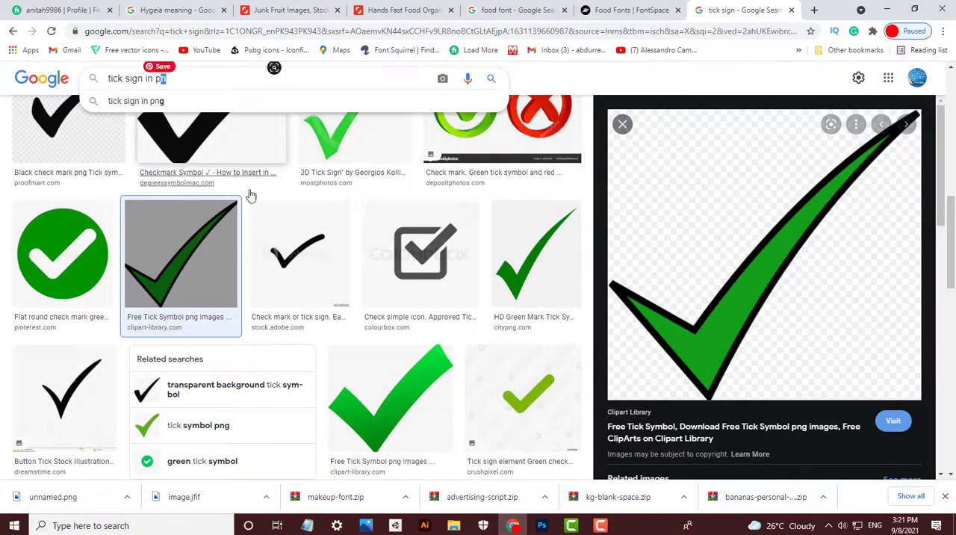
pyautogui.click(537, 254)
pyautogui.rightClick(716, 192)
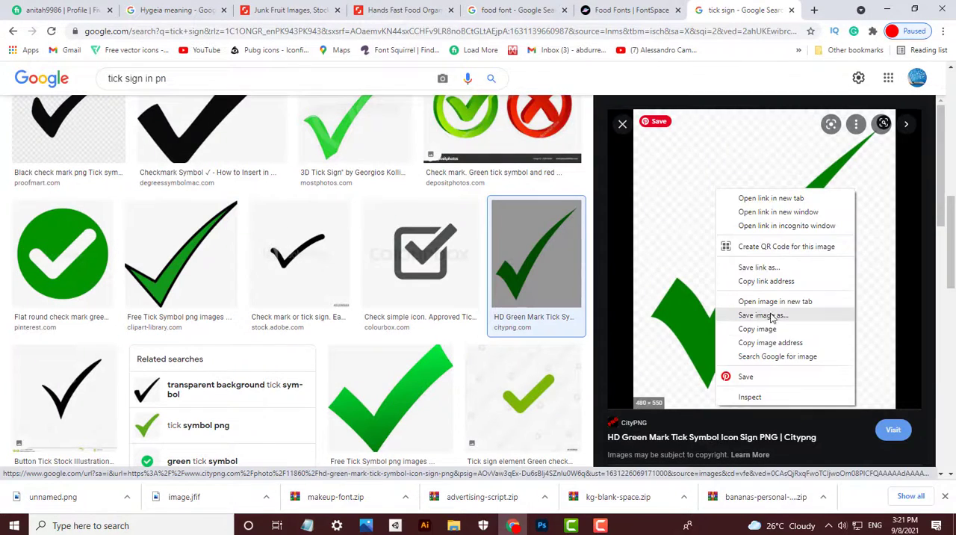
pyautogui.click(772, 318)
pyautogui.press('Return')
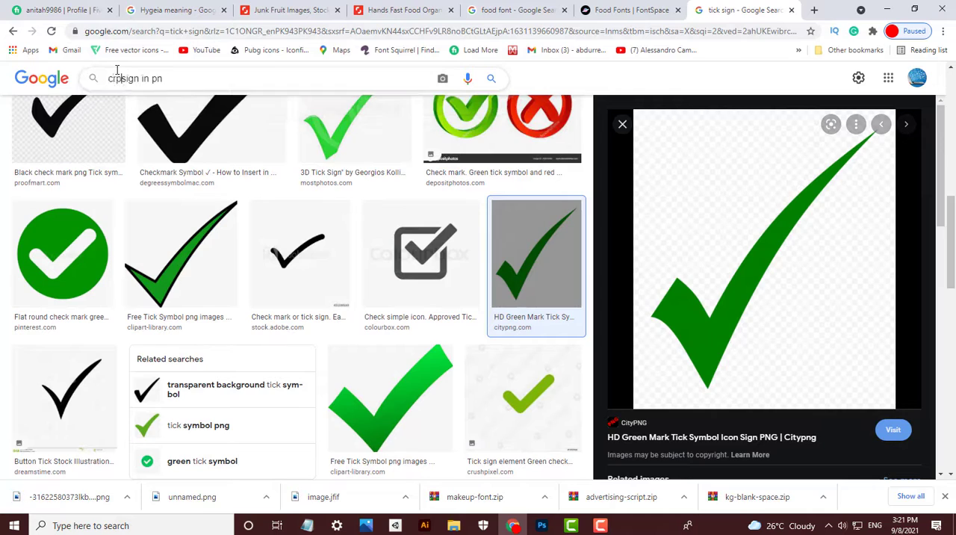
# - Change the image search to "cross sign in png"
pyautogui.write('s')
pyautogui.press('Return')
pyautogui.write('g')
pyautogui.press('Return')
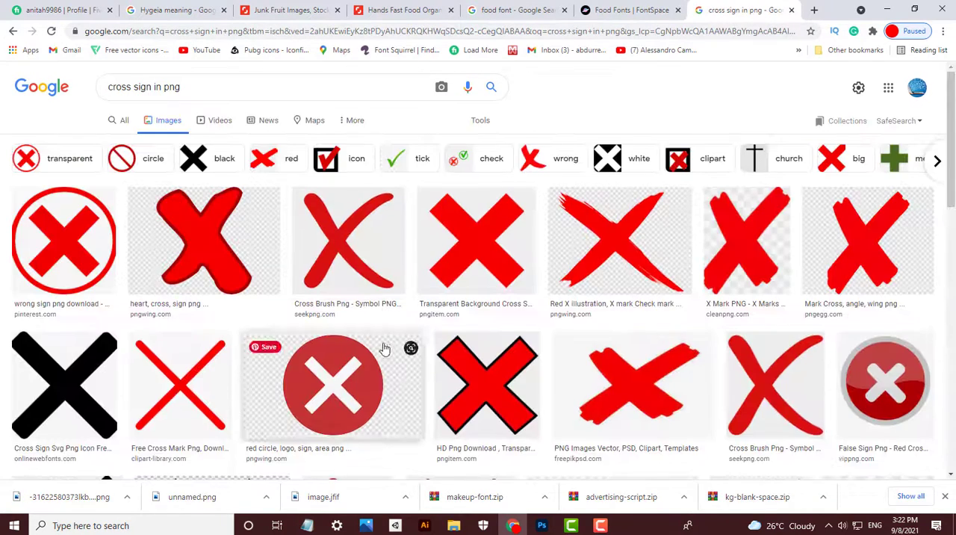
# - Choose the bevelled red cross from NicePNG among the results and save its image to the order folder
pyautogui.scroll(-2, 448, 342)
pyautogui.click(449, 342)
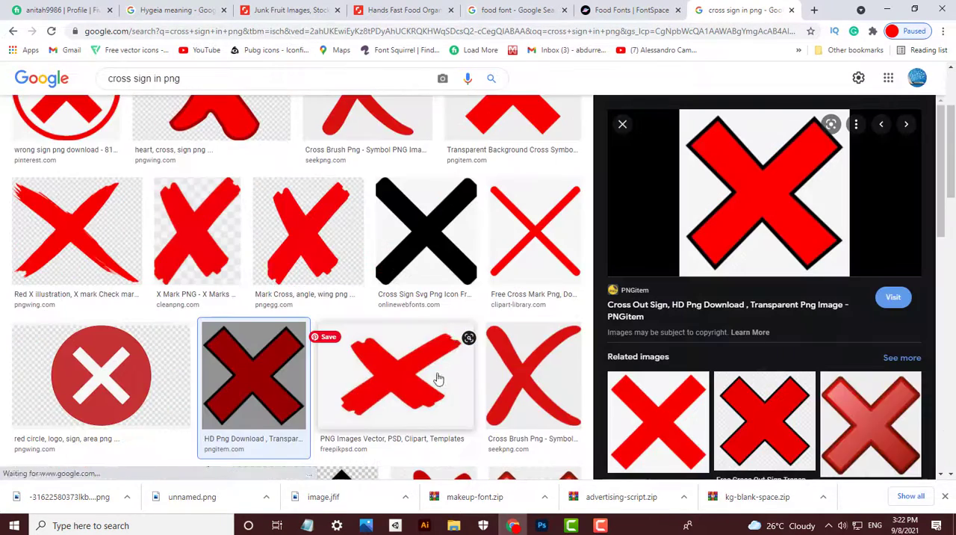
pyautogui.scroll(-5, 469, 372)
pyautogui.scroll(4, 469, 372)
pyautogui.scroll(-2, 870, 362)
pyautogui.click(870, 363)
pyautogui.rightClick(770, 289)
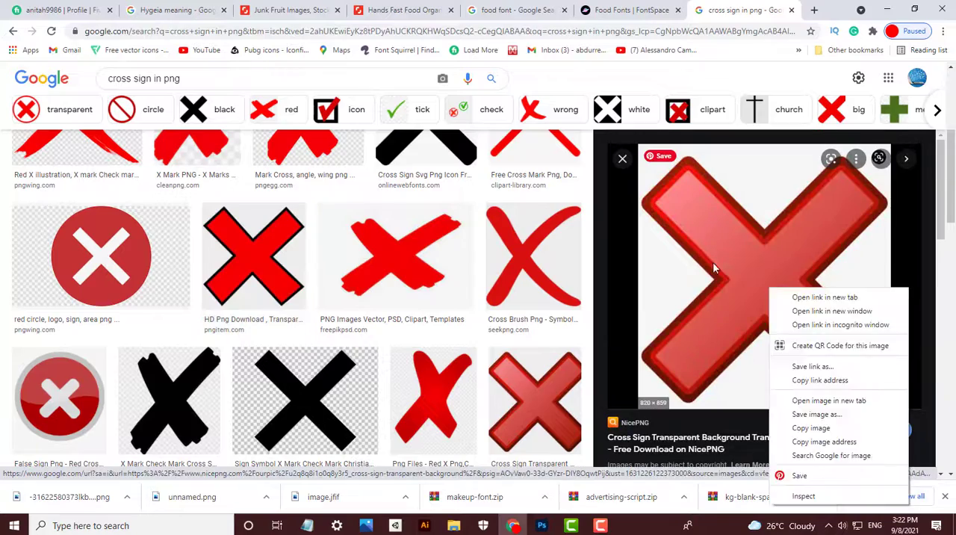
pyautogui.rightClick(712, 262)
pyautogui.click(760, 391)
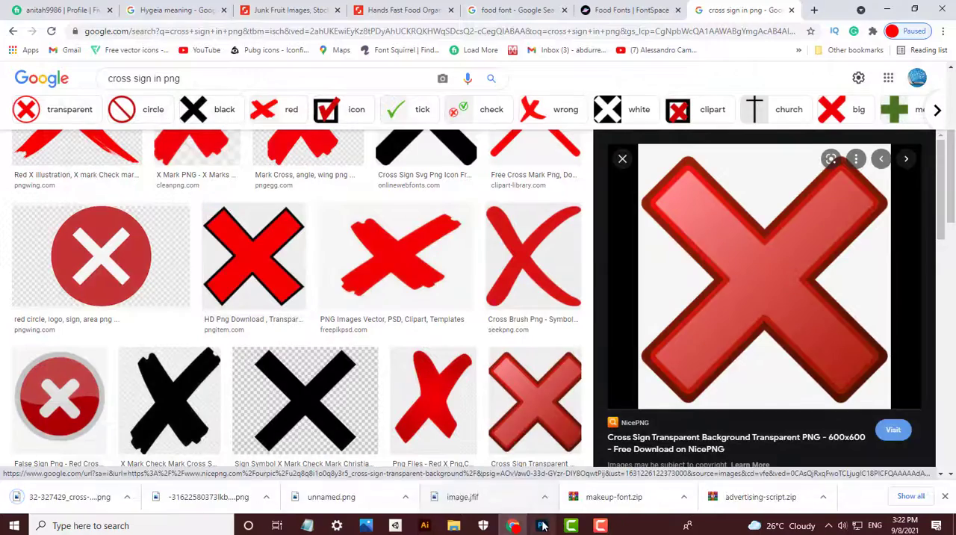
# - Switch to Photoshop, bring the tick from unnamed.png into Layer 14.psb, and delete the old red line layers
pyautogui.click(542, 525)
pyautogui.hotkey('ctrl', 'o')
pyautogui.doubleClick(396, 124)
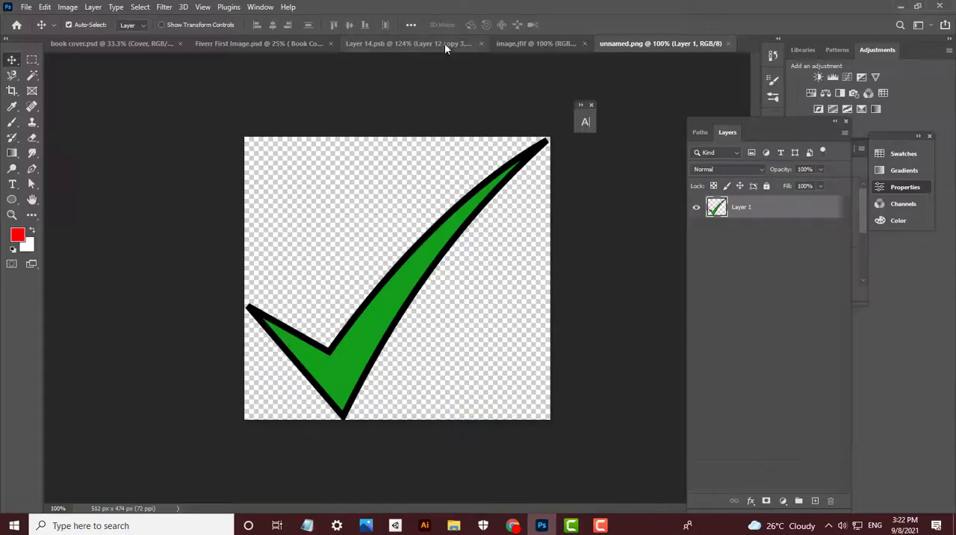
pyautogui.moveTo(442, 241); pyautogui.dragTo(505, 192)
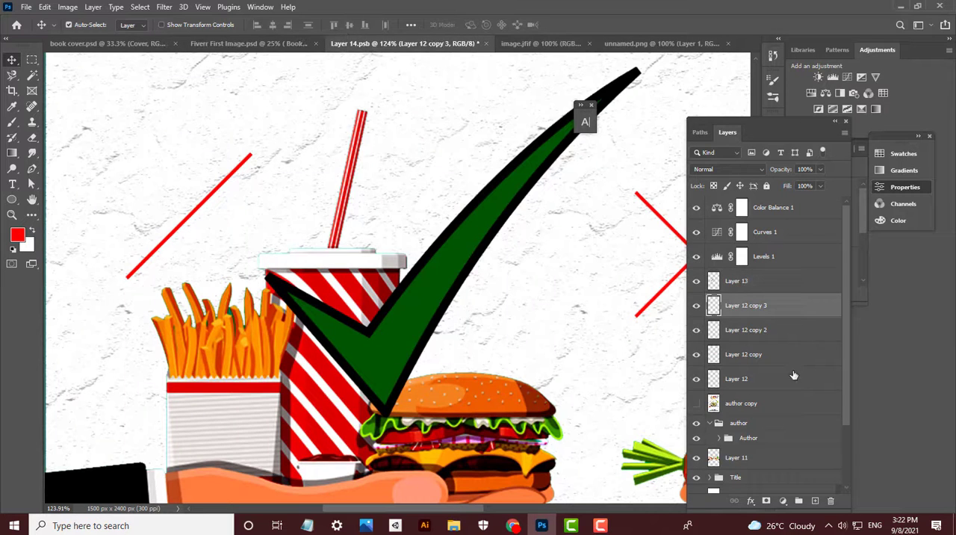
pyautogui.keyDown('shift'); pyautogui.click(772, 376); pyautogui.keyUp('shift')
pyautogui.press('Delete')
# - Scale the green tick down and place it just above the fries
pyautogui.click(493, 228)
pyautogui.hotkey('ctrl', 't')
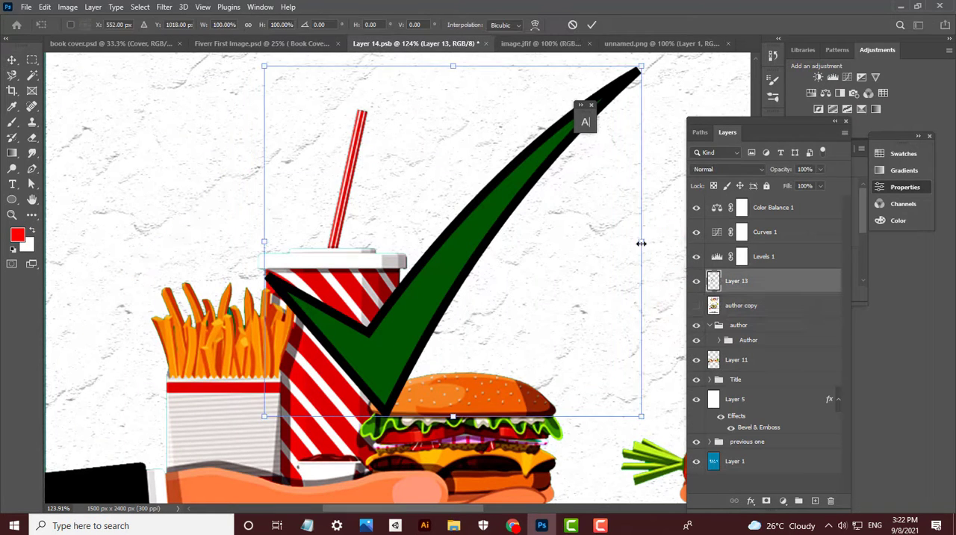
pyautogui.moveTo(641, 242); pyautogui.dragTo(548, 242)
pyautogui.moveTo(405, 243); pyautogui.dragTo(184, 174)
pyautogui.scroll(-8, 214, 265)
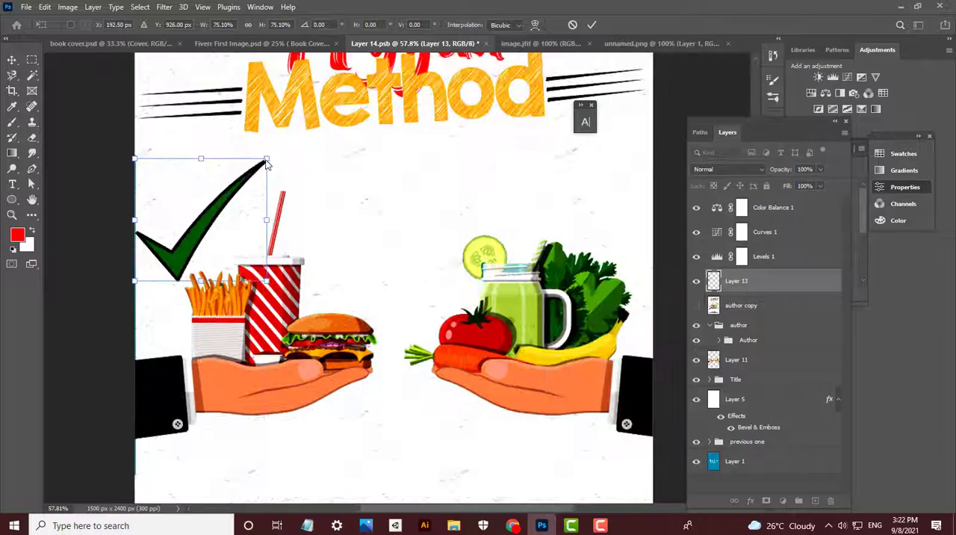
pyautogui.moveTo(267, 159); pyautogui.dragTo(206, 209)
pyautogui.moveTo(178, 254); pyautogui.dragTo(197, 249)
pyautogui.press('Return')
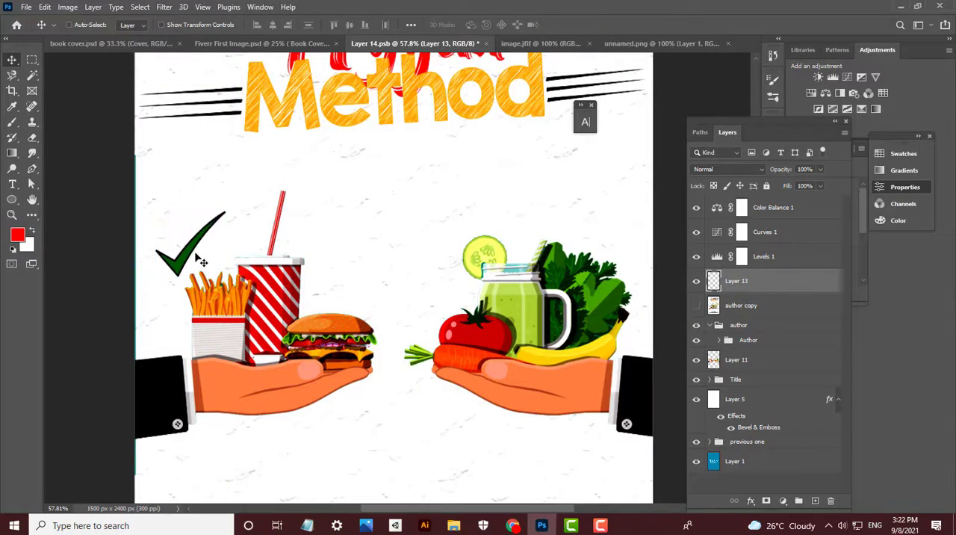
pyautogui.scroll(9, 163, 265)
pyautogui.scroll(-7, 216, 256)
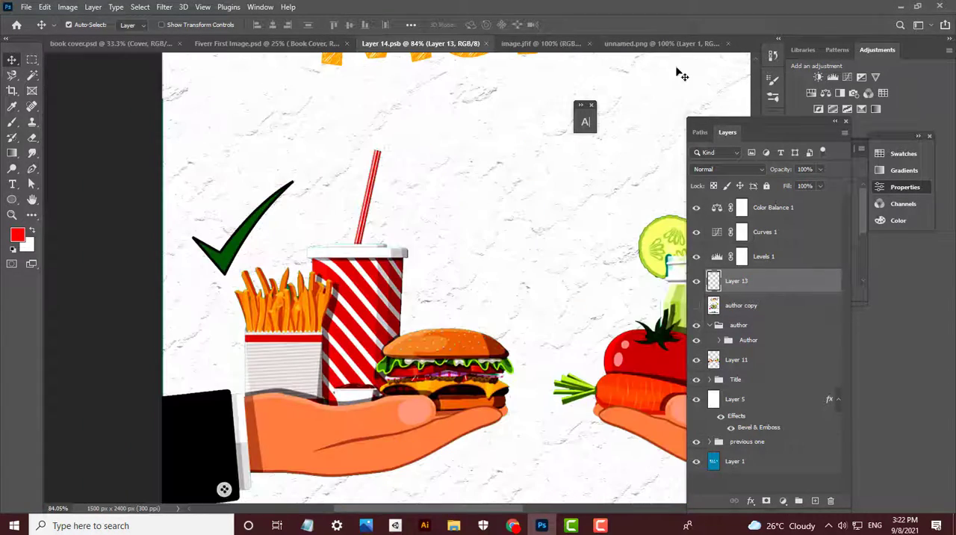
# - Open the downloaded red cross image and bring it into Layer 14.psb as a new layer
pyautogui.hotkey('ctrl', 'o')
pyautogui.doubleClick(140, 100)
pyautogui.moveTo(454, 196); pyautogui.dragTo(562, 214)
pyautogui.scroll(-4, 566, 224)
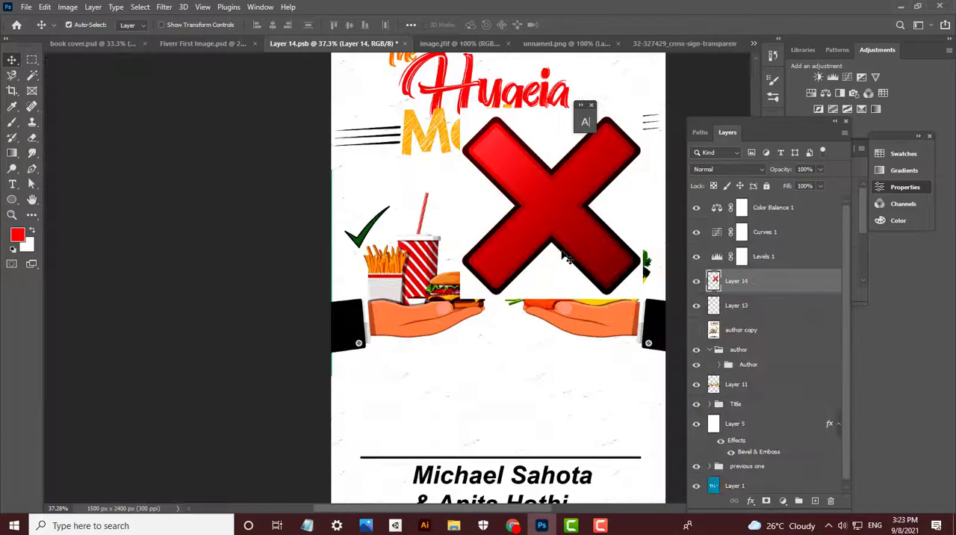
# - Remove the white background around the red cross using the Magic Wand, and clear the selection
pyautogui.click(36, 80)
pyautogui.click(633, 289)
pyautogui.press('Delete')
pyautogui.press('v')
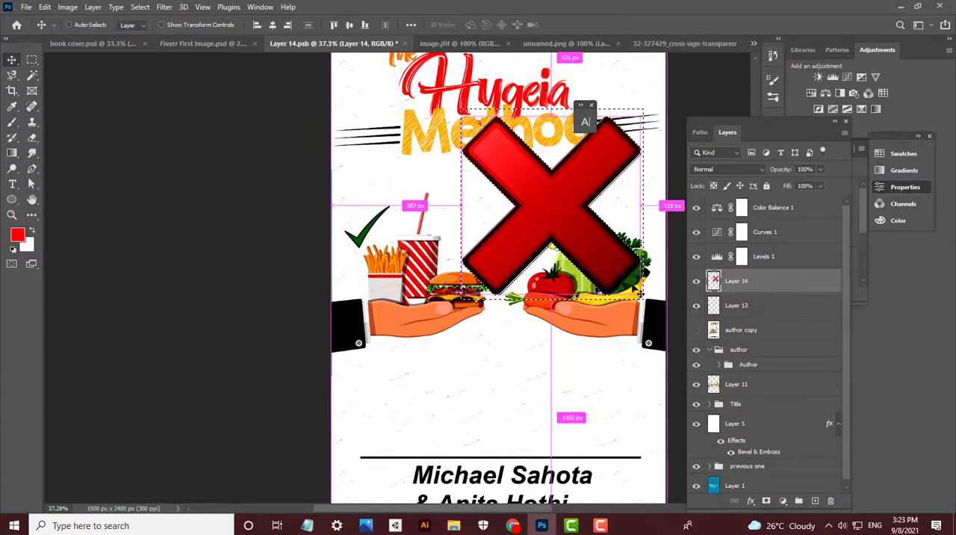
pyautogui.press('m')
# - Scale the red cross down and place it beside the cucumber slice above the healthy food
pyautogui.hotkey('ctrl', 't')
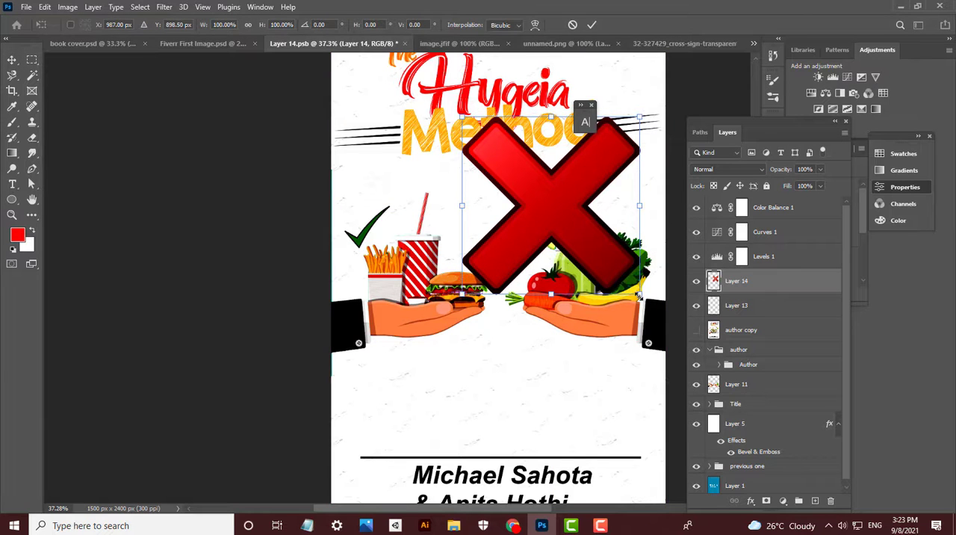
pyautogui.moveTo(639, 296); pyautogui.dragTo(529, 238)
pyautogui.press('Return')
pyautogui.scroll(5, 532, 245)
pyautogui.scroll(-2, 580, 275)
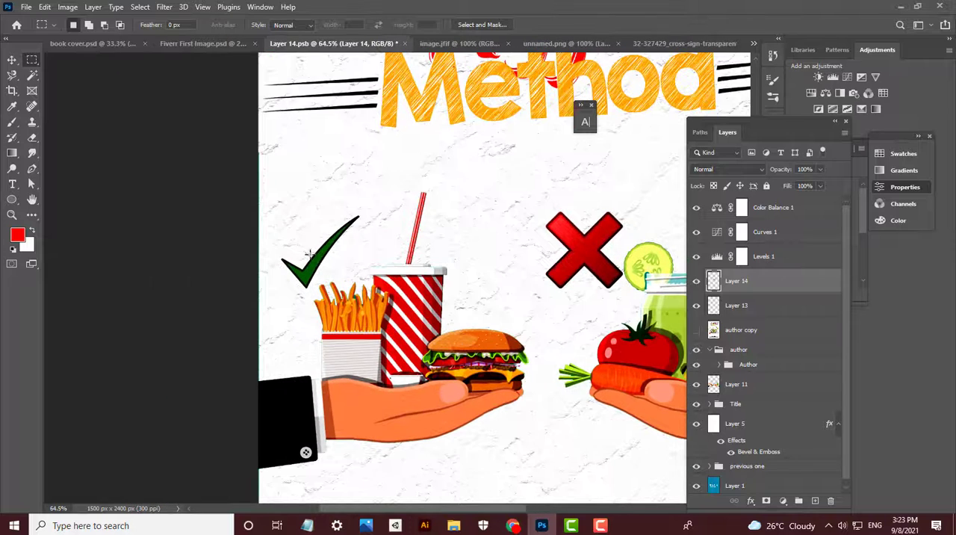
# - Enlarge the green tick to about 129%, align it level with the red cross, and save the document
pyautogui.press('v')
pyautogui.click(318, 259)
pyautogui.hotkey('ctrl', 't')
pyautogui.moveTo(360, 215); pyautogui.dragTo(331, 237)
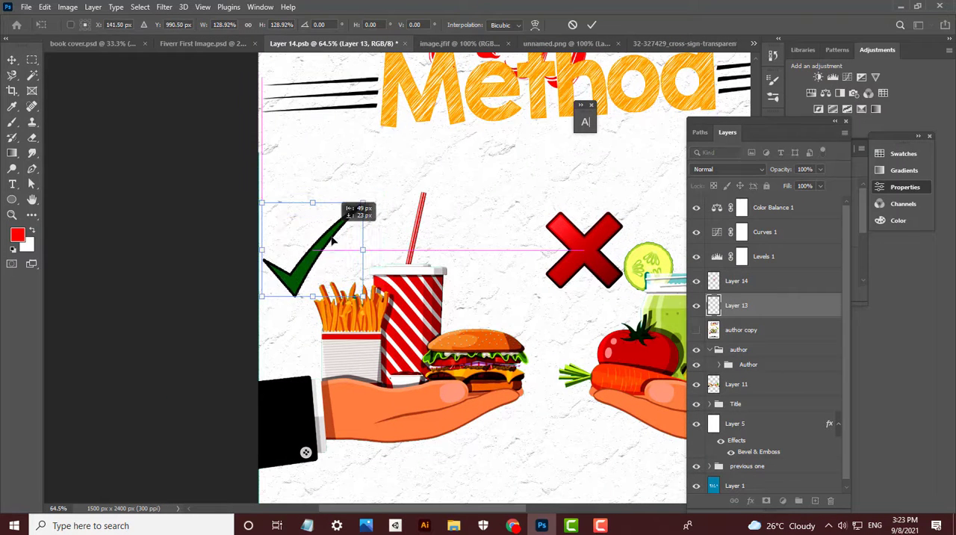
pyautogui.press('Return')
pyautogui.scroll(-9, 332, 252)
pyautogui.hotkey('ctrl', 's')
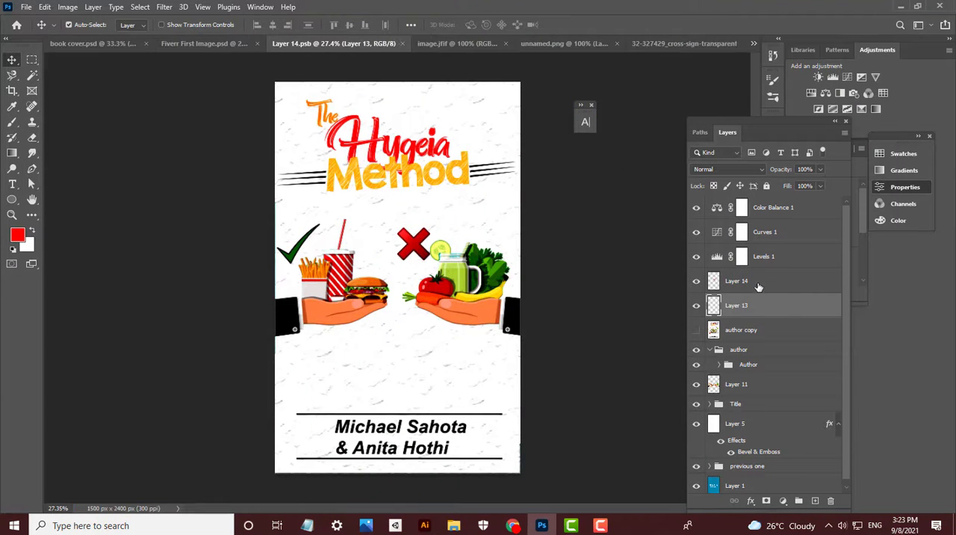
# - Rename Layer 14 as Tick and Layer 13 as Cross
pyautogui.click(733, 280)
pyautogui.doubleClick(739, 281)
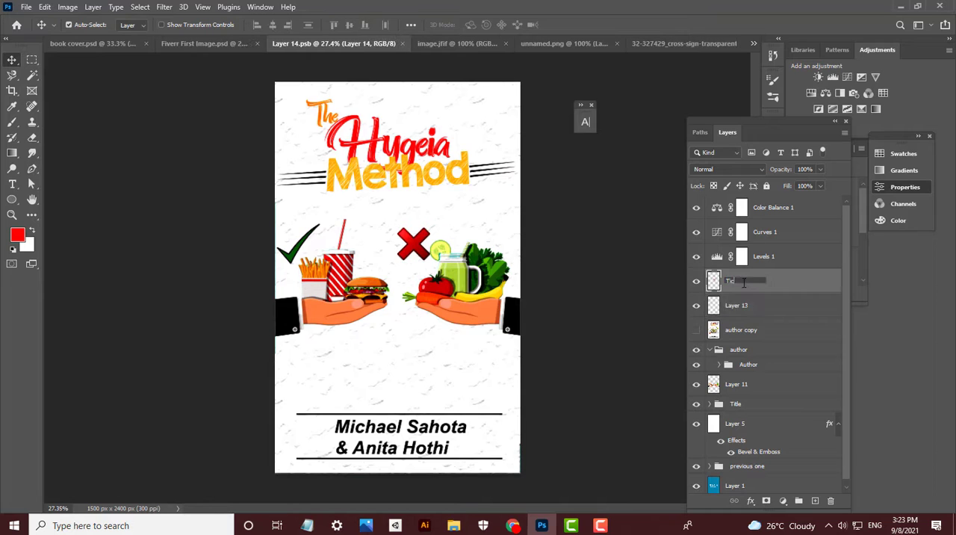
pyautogui.doubleClick(749, 306)
# - Move the Tick and Cross layers together above the Color Balance 1 adjustment layer
pyautogui.keyDown('shift'); pyautogui.click(769, 285); pyautogui.keyUp('shift')
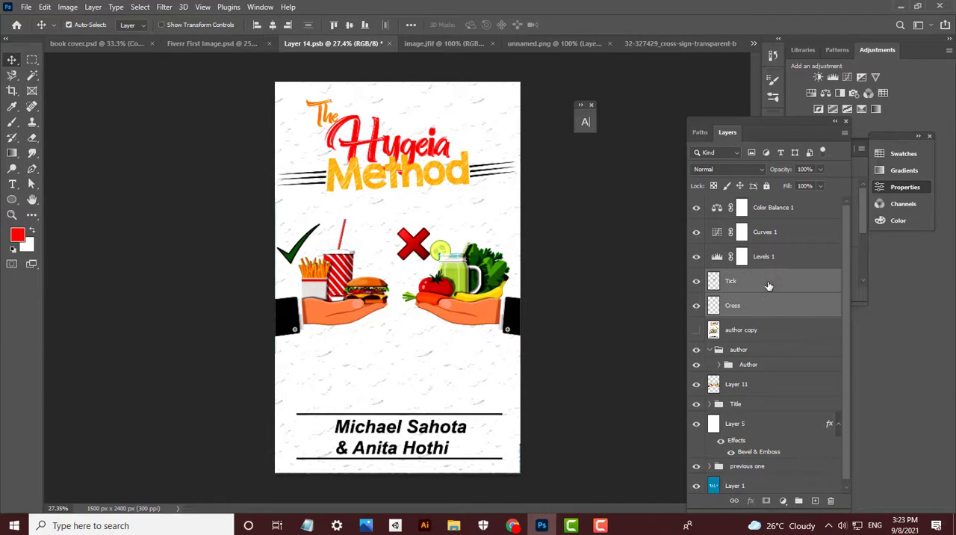
pyautogui.moveTo(762, 286); pyautogui.dragTo(745, 206)
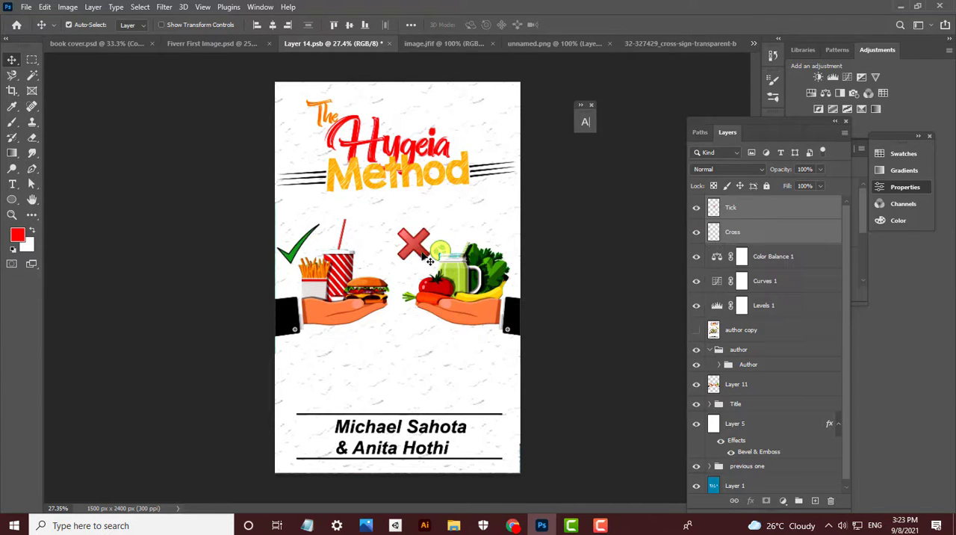
pyautogui.click(554, 245)
pyautogui.scroll(8, 544, 240)
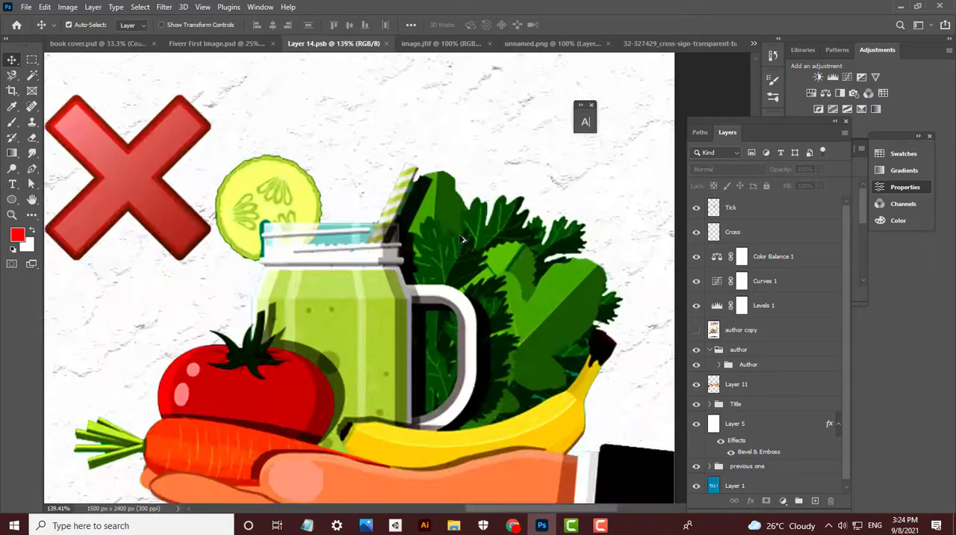
pyautogui.scroll(-8, 462, 239)
# - Inspect the Color Overlay colour of the Studio Backdrop copy layer in Fiverr First Image.psd
pyautogui.click(246, 43)
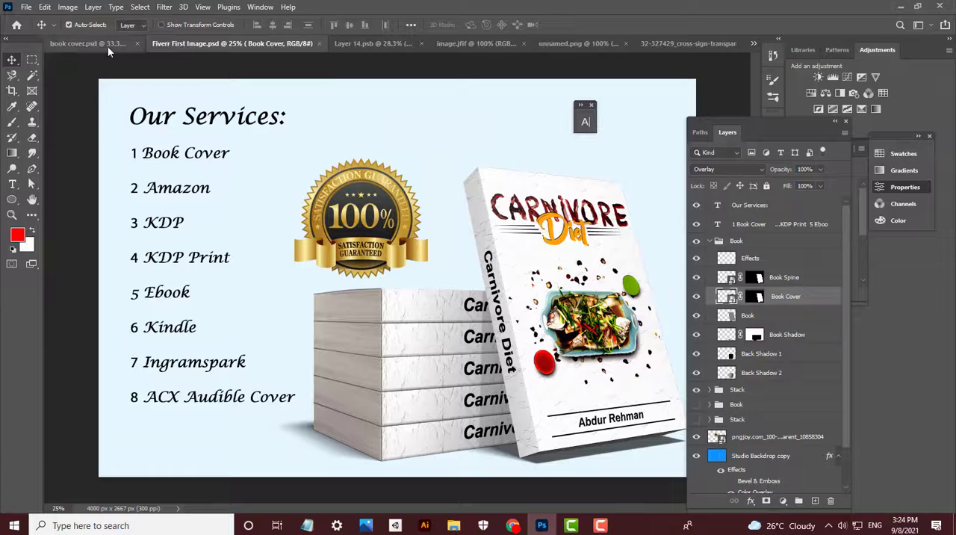
pyautogui.click(104, 45)
pyautogui.click(246, 44)
pyautogui.click(744, 219)
pyautogui.scroll(-3, 729, 479)
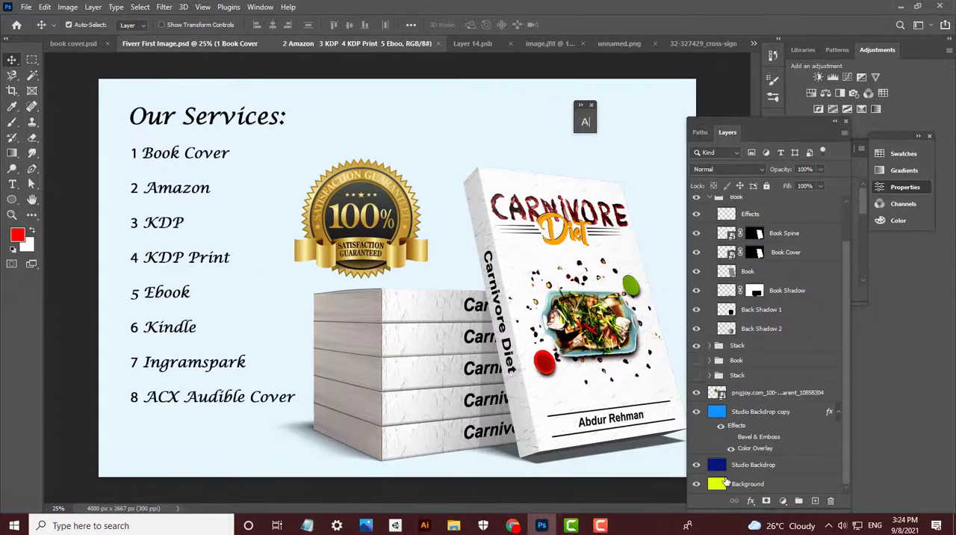
pyautogui.doubleClick(804, 414)
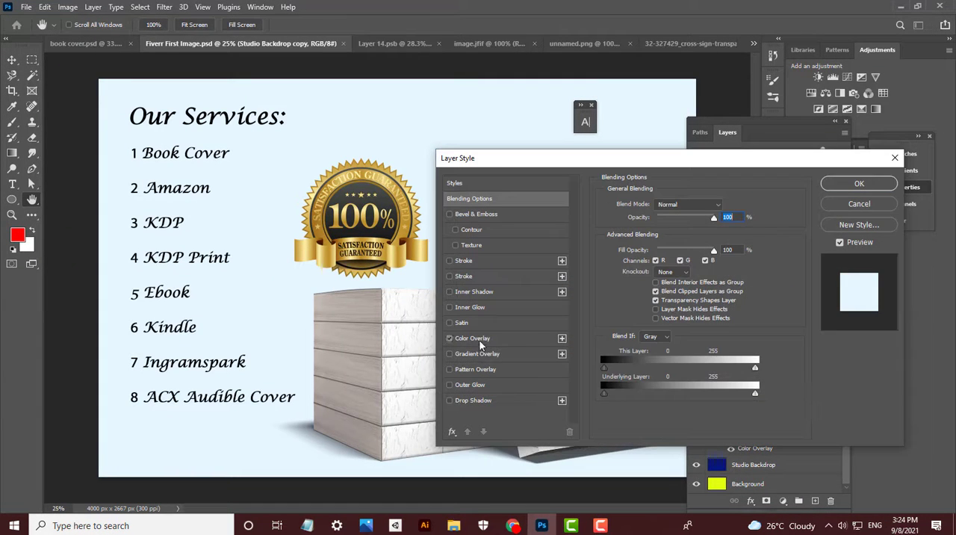
pyautogui.click(472, 338)
pyautogui.click(723, 205)
pyautogui.click(916, 315)
pyautogui.click(859, 183)
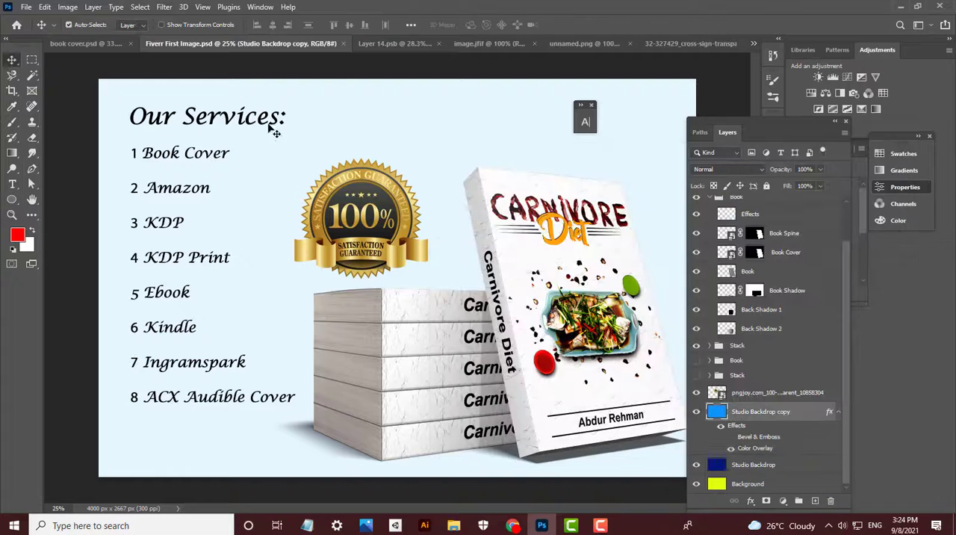
# - In book cover.psd, hide the white Background layer and leave the Studio Backdrop layer selected and visible
pyautogui.click(97, 45)
pyautogui.click(771, 278)
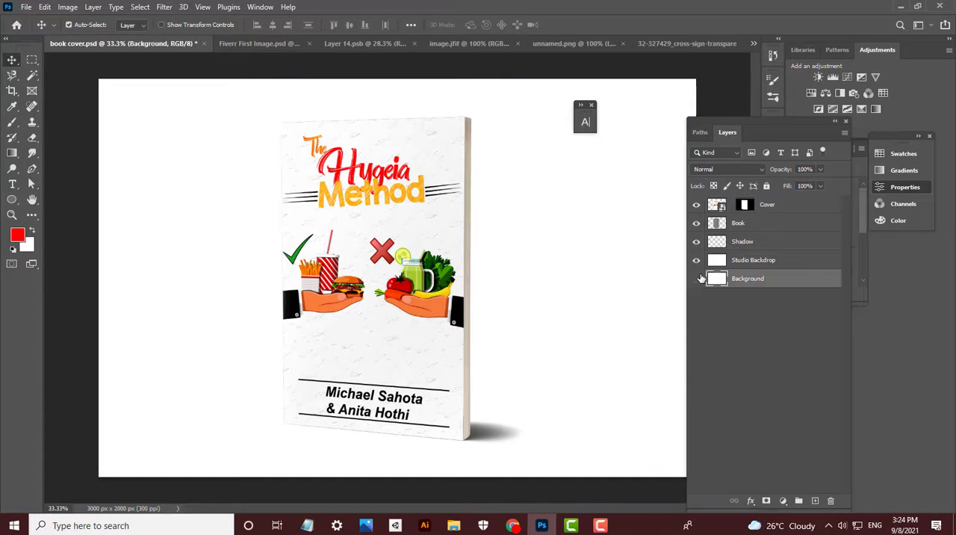
pyautogui.click(696, 260)
pyautogui.click(696, 280)
pyautogui.click(696, 279)
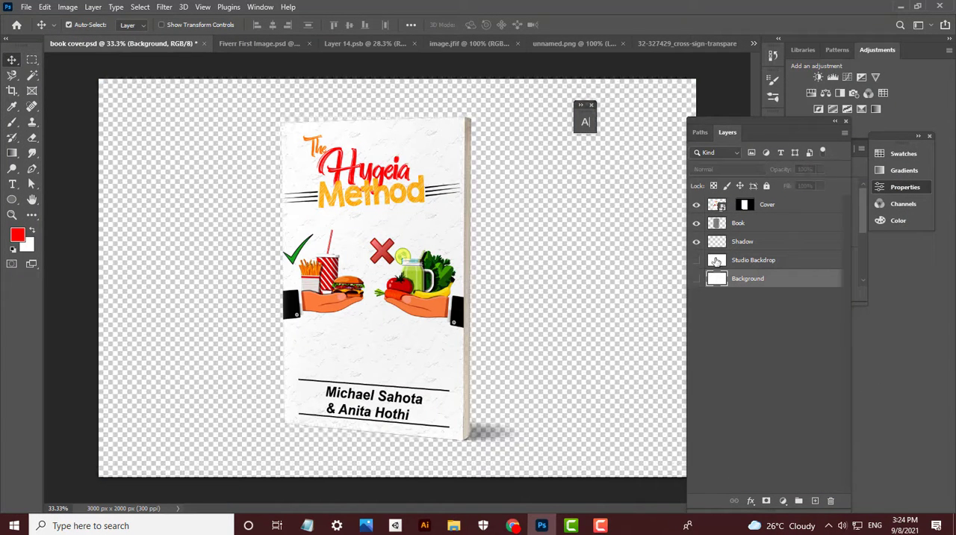
pyautogui.click(718, 260)
pyautogui.click(697, 262)
# - Fill the Studio Backdrop layer with the copied light blue and refine it to a paler tint
pyautogui.click(18, 236)
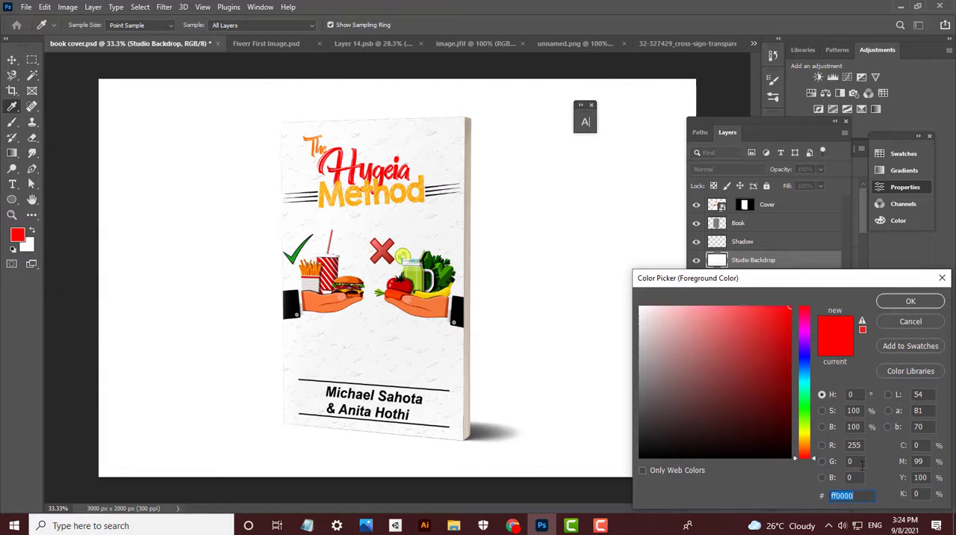
pyautogui.write('e5f6ff')
pyautogui.press('Return')
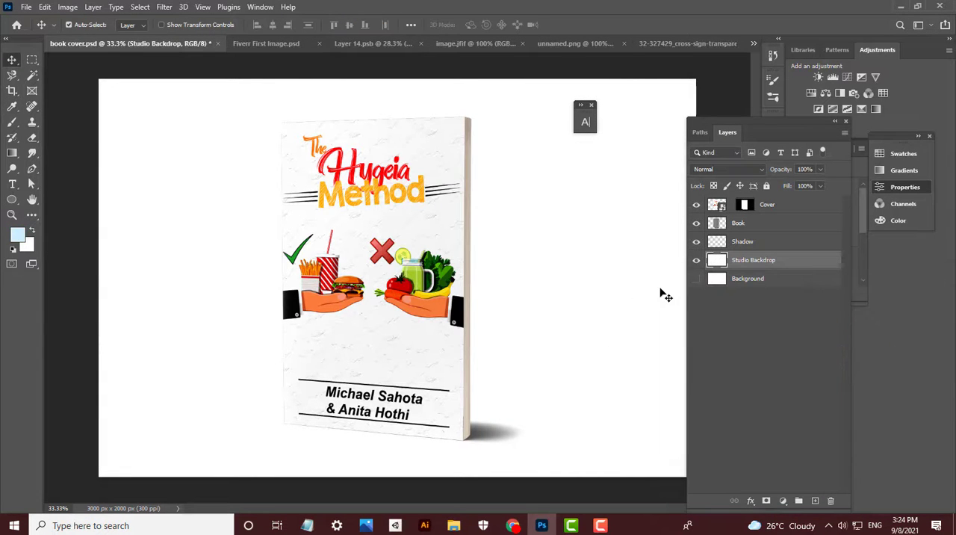
pyautogui.hotkey('alt', 'BackSpace')
pyautogui.click(18, 238)
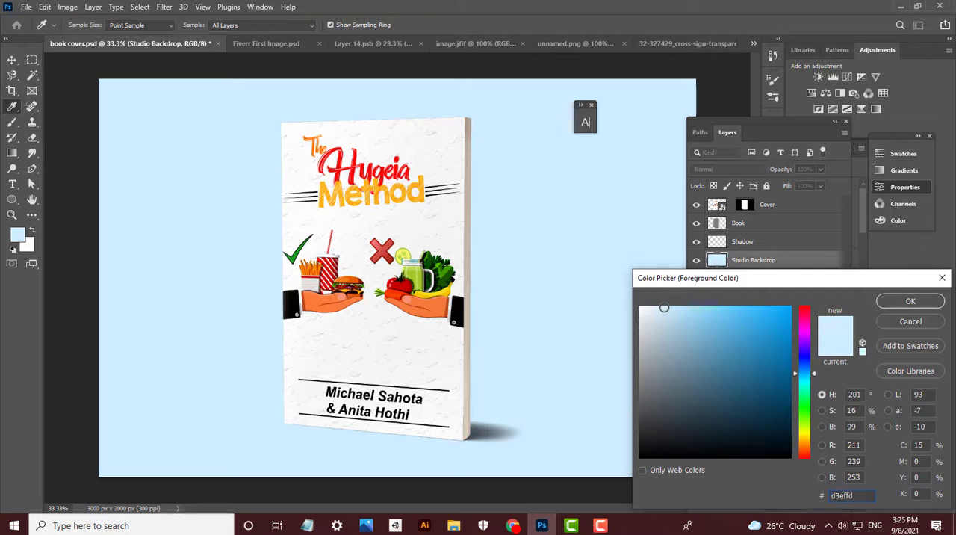
pyautogui.click(913, 300)
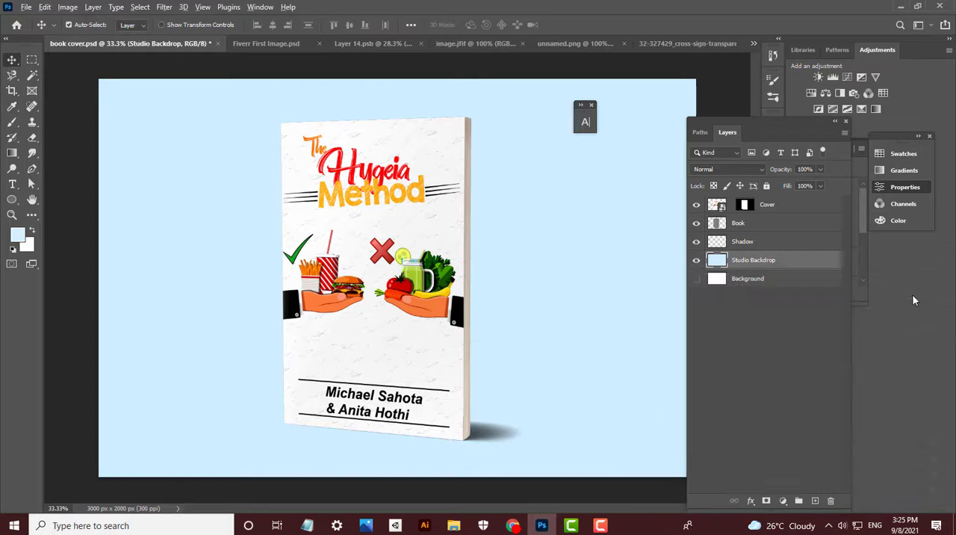
pyautogui.scroll(1, 444, 276)
pyautogui.scroll(-3, 625, 325)
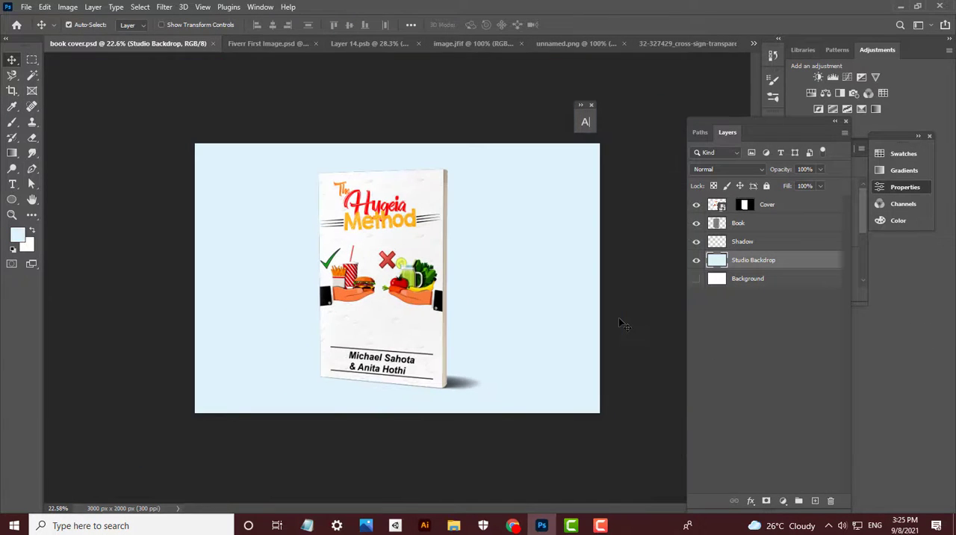
# - Open the Save for Web export for the book mockup and examine the artwork in its preview
pyautogui.hotkey('ctrl', 'alt', 'shift', 's')
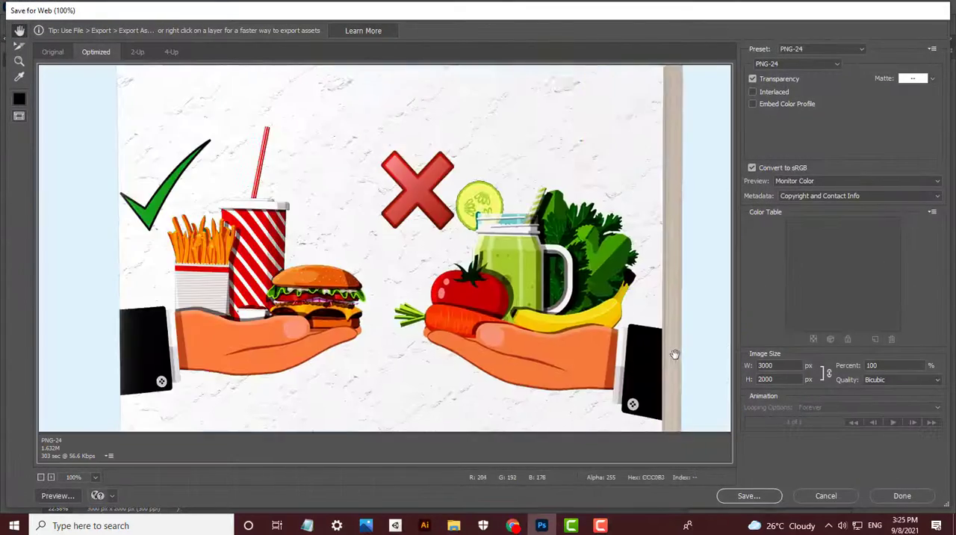
pyautogui.moveTo(524, 328); pyautogui.dragTo(612, 217)
pyautogui.moveTo(646, 337); pyautogui.dragTo(657, 420)
pyautogui.click(751, 495)
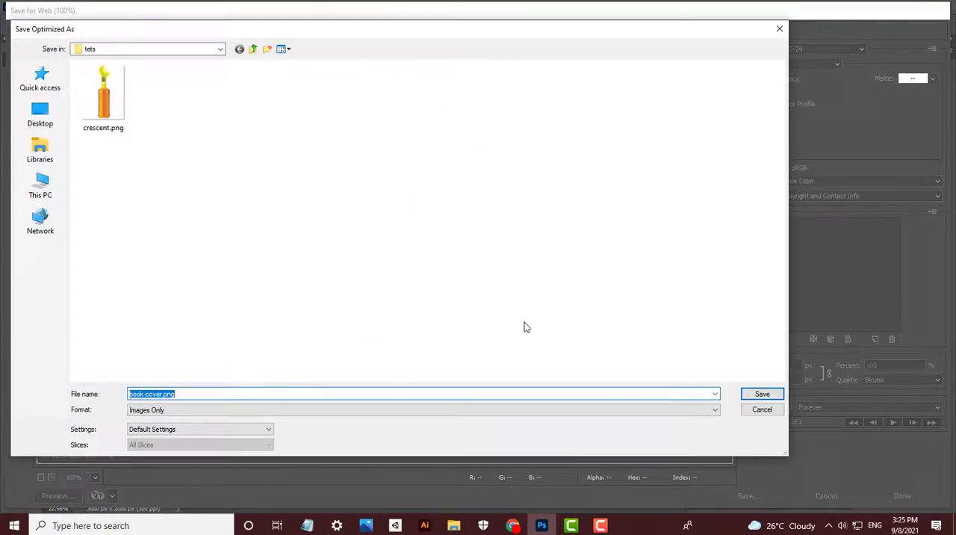
pyautogui.click(122, 49)
pyautogui.click(124, 90)
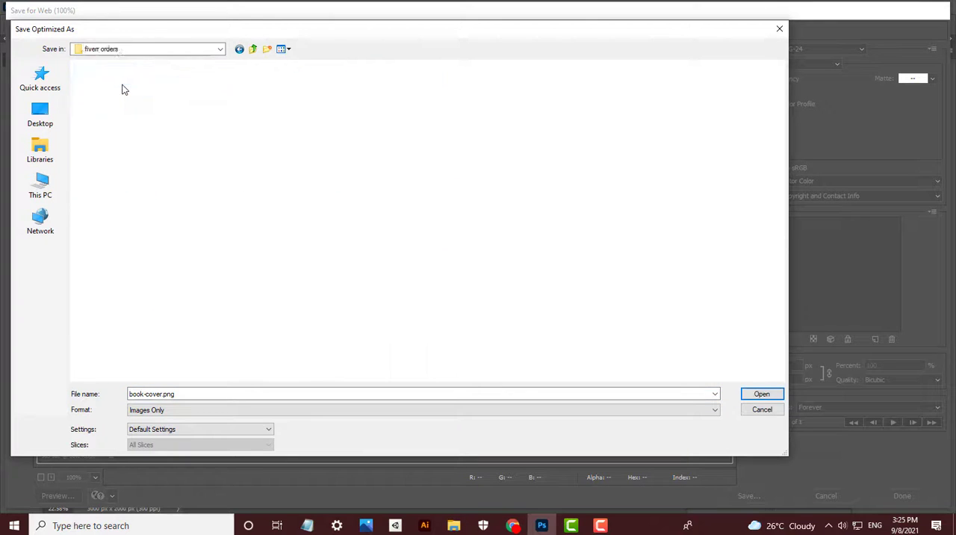
pyautogui.doubleClick(124, 90)
pyautogui.click(758, 414)
# - Export the mockup as book-cover.jpg, a JPEG at quality 100, into the buyer's folder inside fiverr orders
pyautogui.click(807, 49)
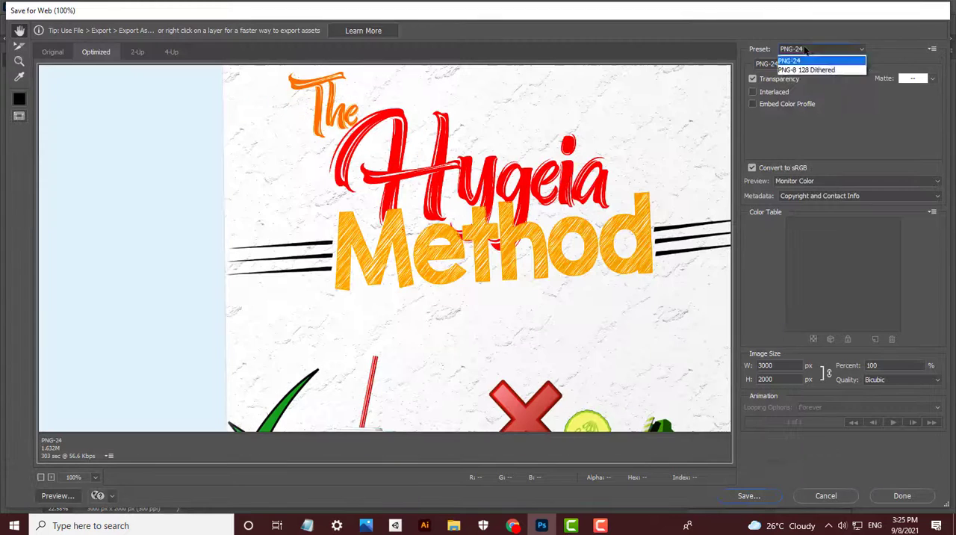
pyautogui.click(810, 123)
pyautogui.click(933, 81)
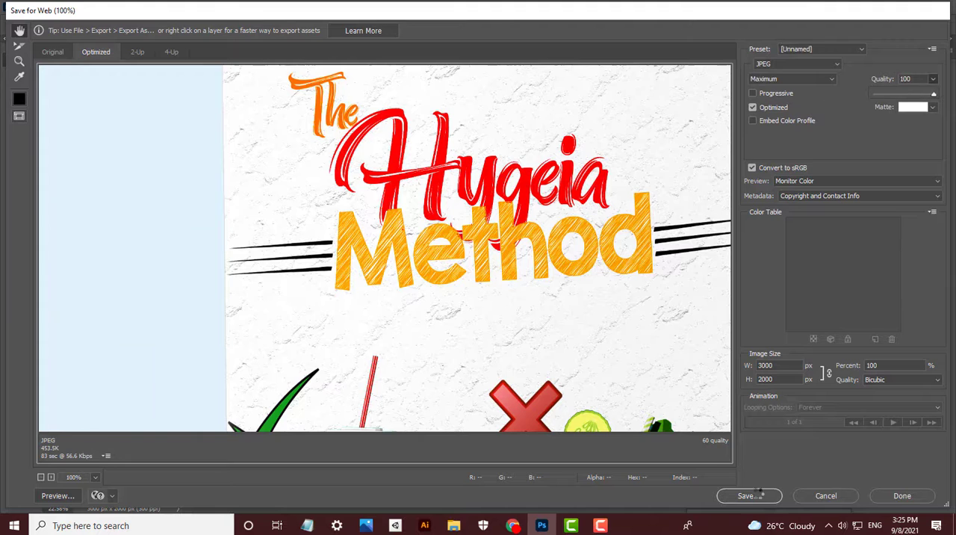
pyautogui.click(749, 495)
pyautogui.click(132, 49)
pyautogui.click(116, 222)
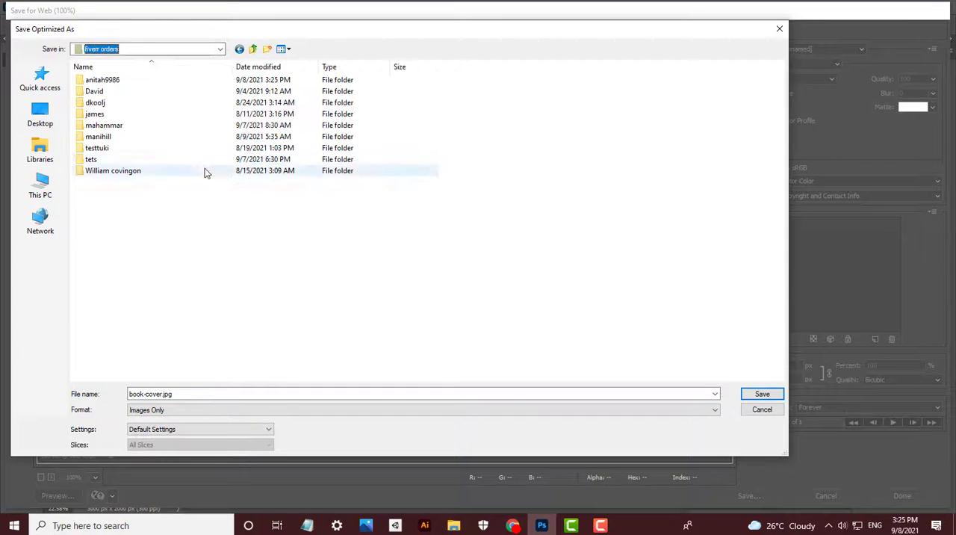
pyautogui.doubleClick(114, 82)
pyautogui.press('Return')
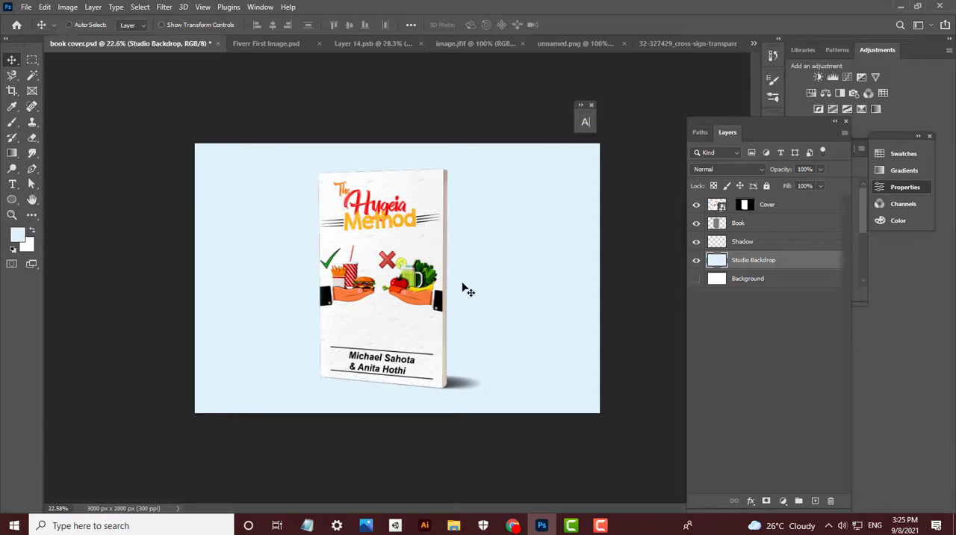
# - Hide the Studio Backdrop layer and set the web export to the PNG-24 preset with transparency
pyautogui.click(698, 261)
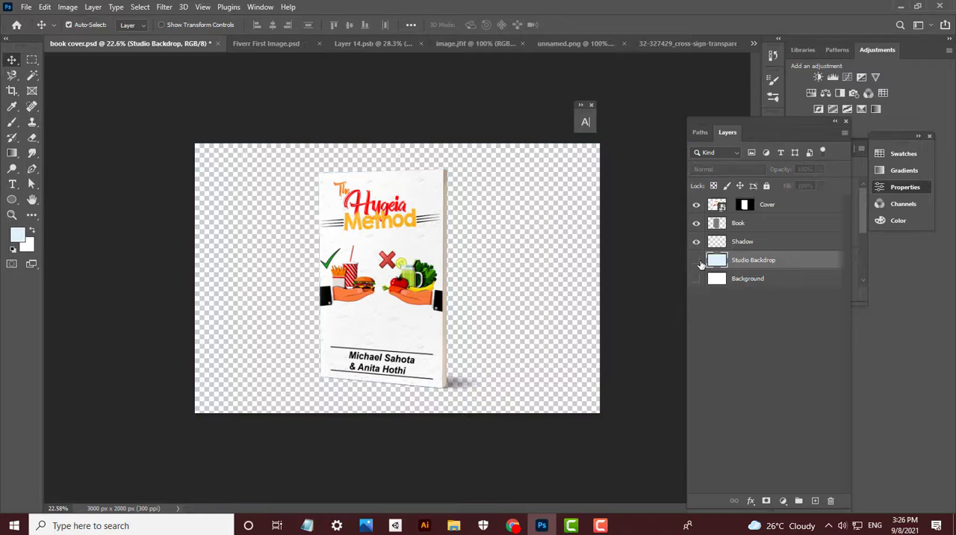
pyautogui.hotkey('ctrl', 'shift', 's')
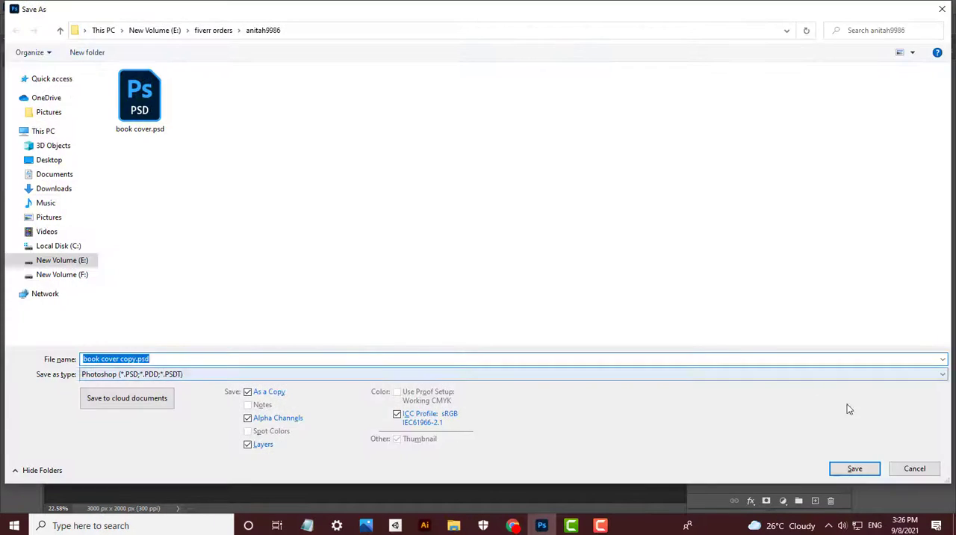
pyautogui.click(919, 468)
pyautogui.hotkey('ctrl', 'alt', 'shift', 's')
pyautogui.click(822, 49)
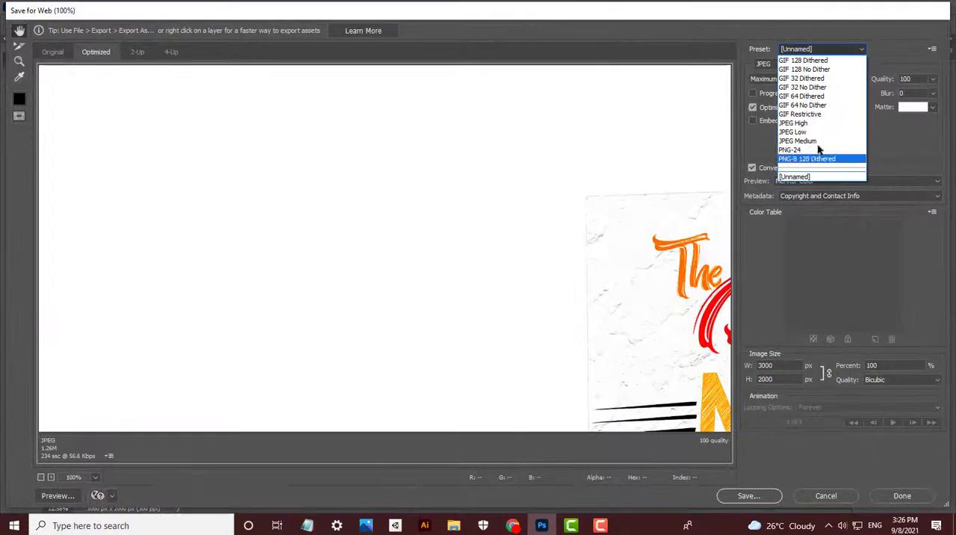
pyautogui.click(822, 112)
pyautogui.click(831, 50)
pyautogui.click(821, 151)
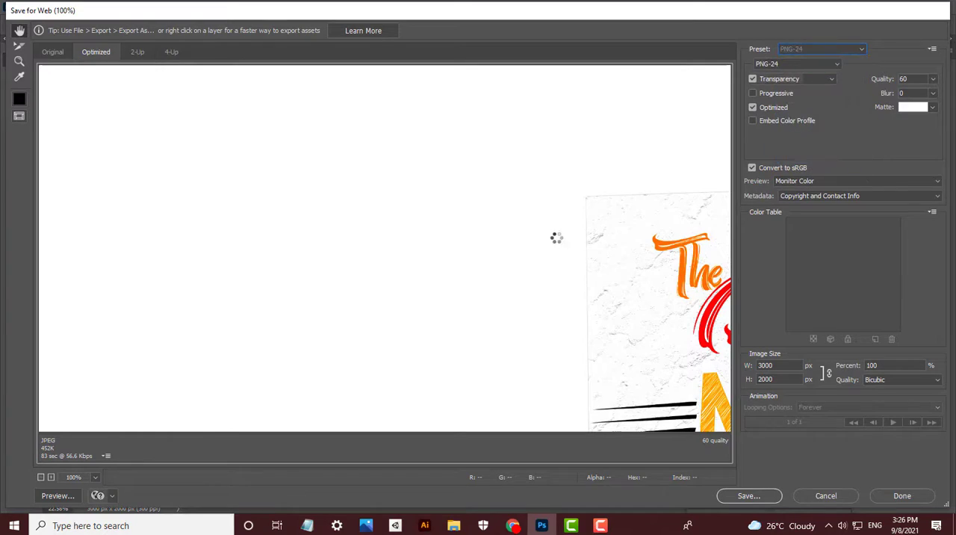
# - Check the book and its shadow in the export preview and save the transparent book-cover.png in the buyer's folder
pyautogui.moveTo(690, 277); pyautogui.dragTo(287, 86)
pyautogui.moveTo(687, 396); pyautogui.dragTo(528, 105)
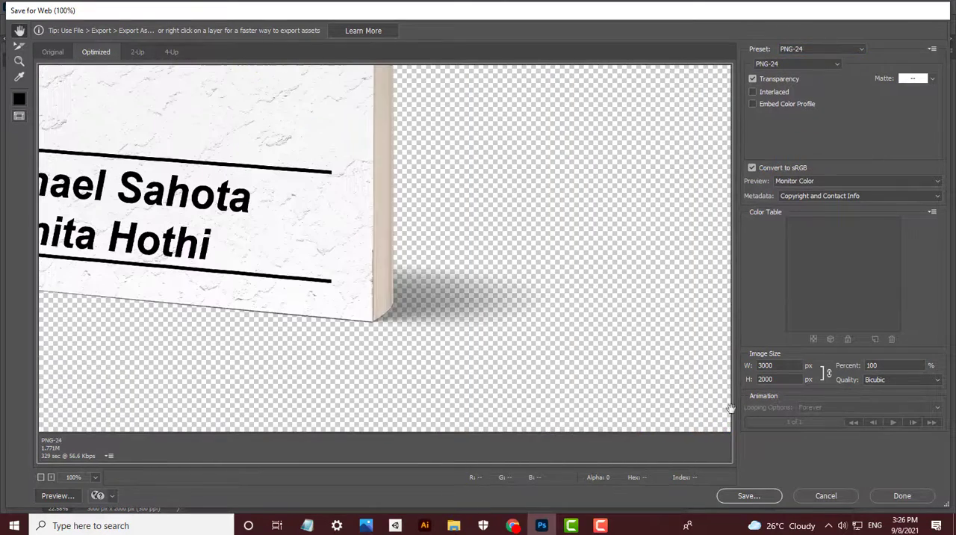
pyautogui.click(758, 496)
pyautogui.click(762, 394)
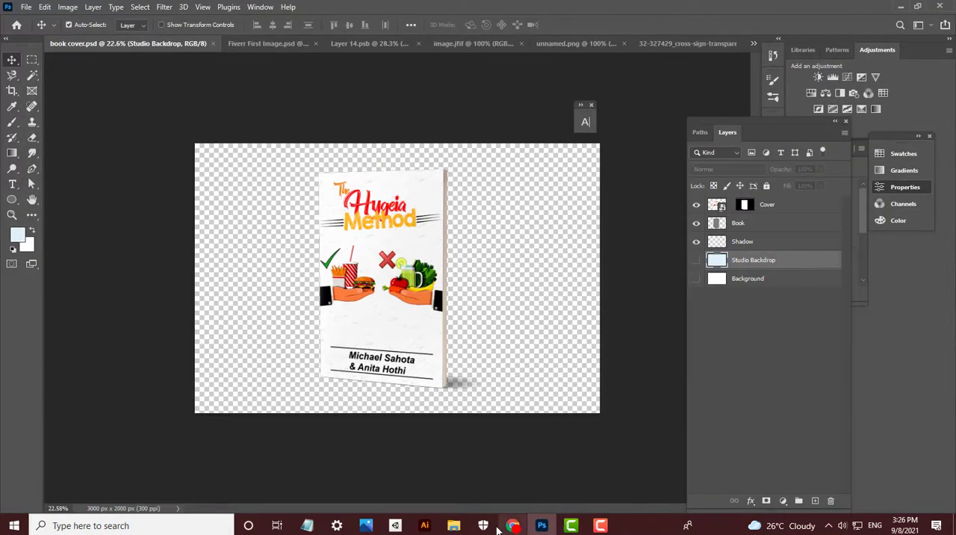
# - Switch to Chrome, change Fiverr to selling mode and open the book cover order in progress
pyautogui.click(500, 526)
pyautogui.click(60, 9)
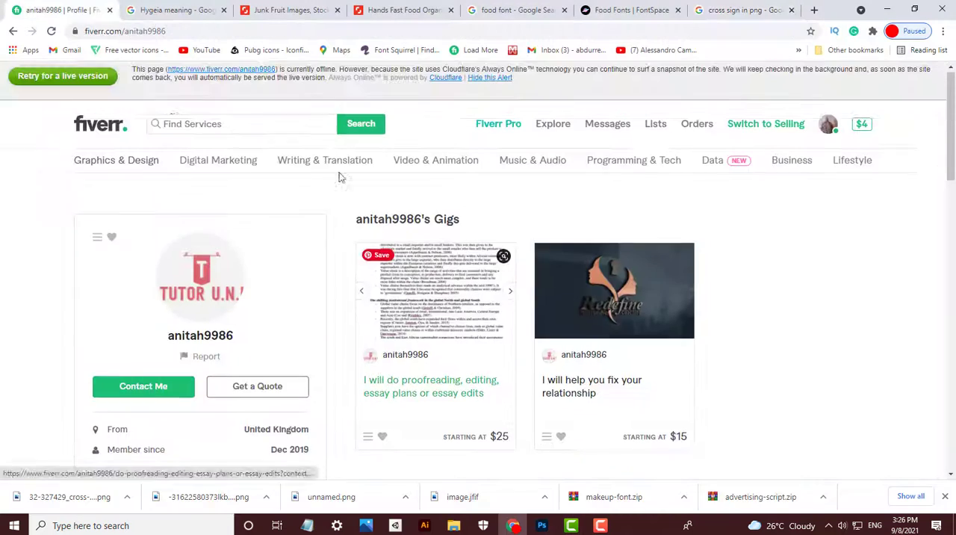
pyautogui.click(766, 126)
pyautogui.click(849, 206)
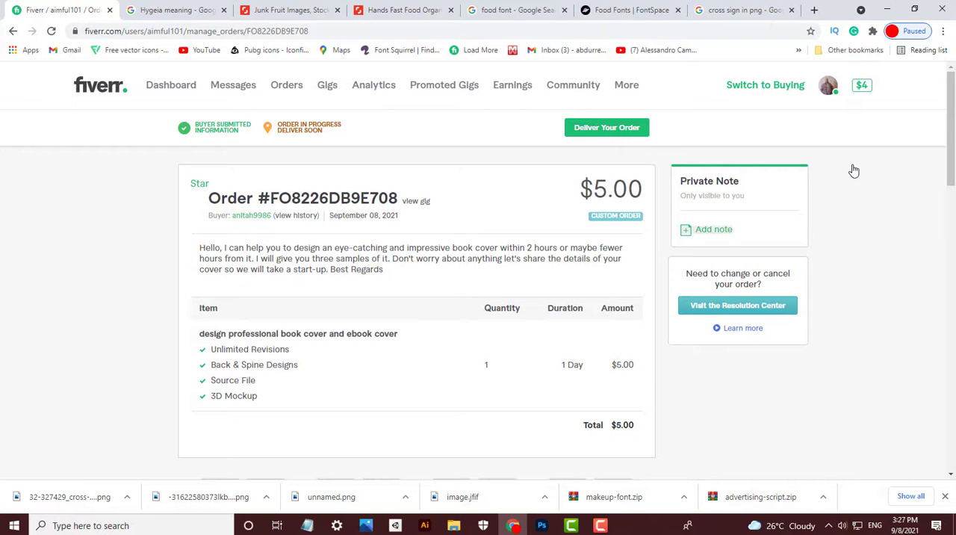
# - Start delivering the order and upload the book-cover JPG and PNG from the buyer's folder as the completed work
pyautogui.click(607, 127)
pyautogui.click(342, 177)
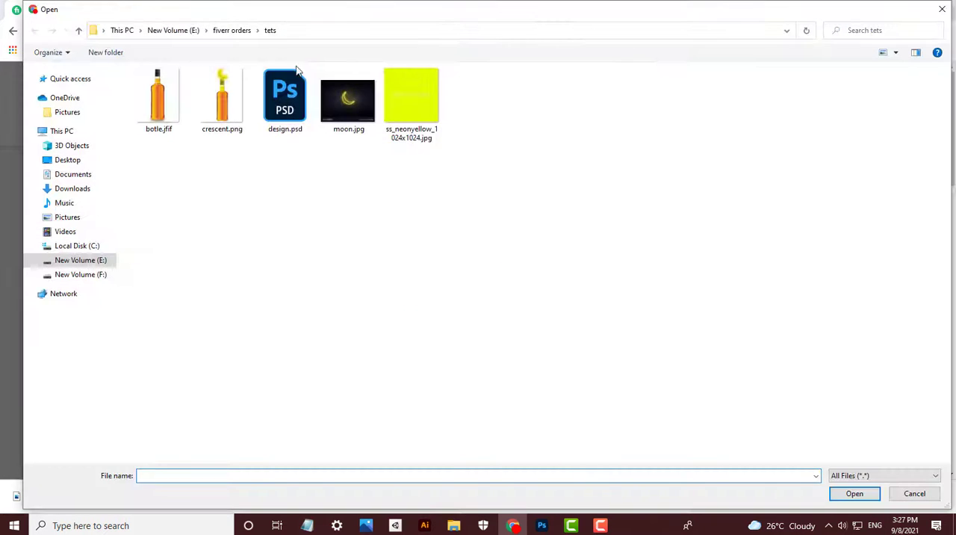
pyautogui.click(226, 34)
pyautogui.doubleClick(207, 91)
pyautogui.moveTo(348, 159); pyautogui.dragTo(413, 108)
pyautogui.press('Return')
# - Upload the same book-cover JPG and PNG as the delivery's source files
pyautogui.click(484, 178)
pyautogui.moveTo(349, 149); pyautogui.dragTo(414, 113)
pyautogui.press('Return')
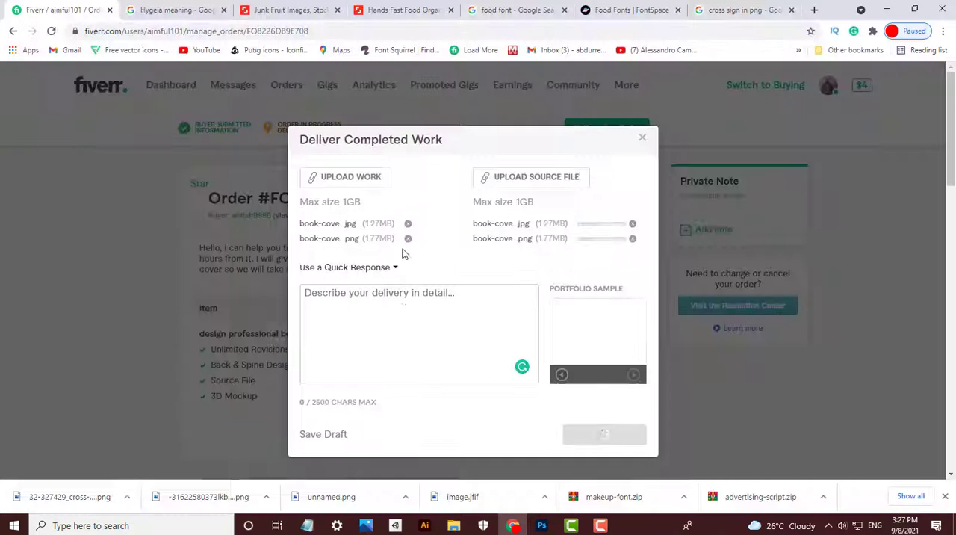
# - Describe the delivery as "For feedback" and deliver the work to the buyer
pyautogui.click(404, 308)
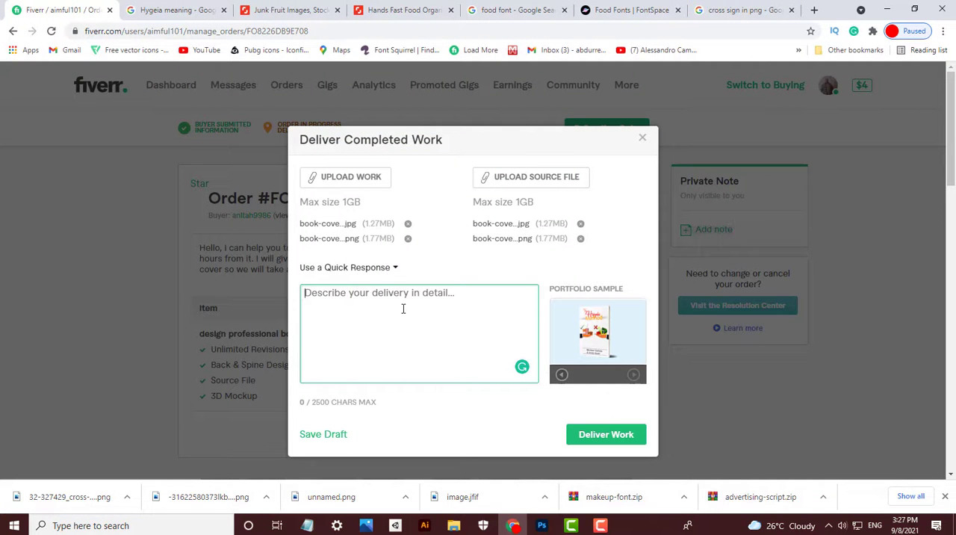
pyautogui.write('For fee')
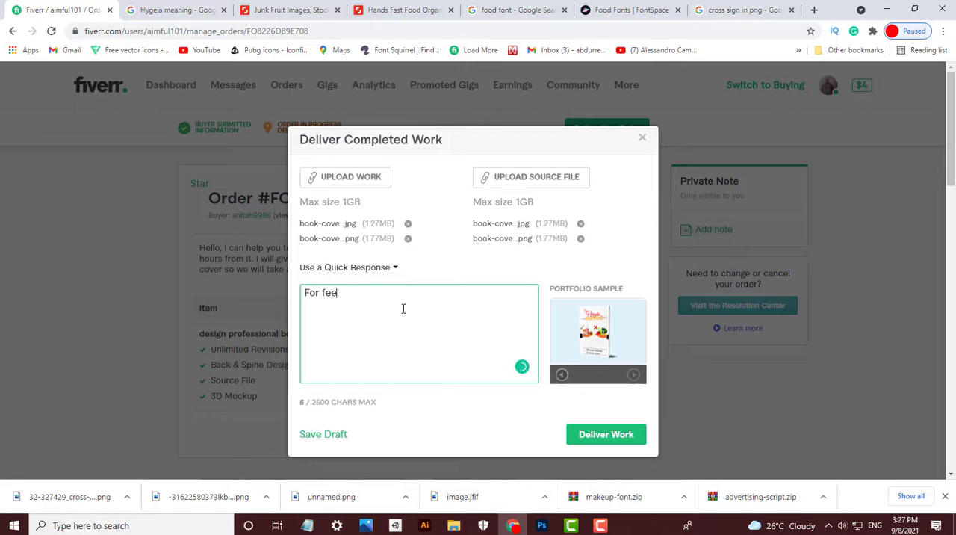
pyautogui.write('dback')
pyautogui.click(603, 437)
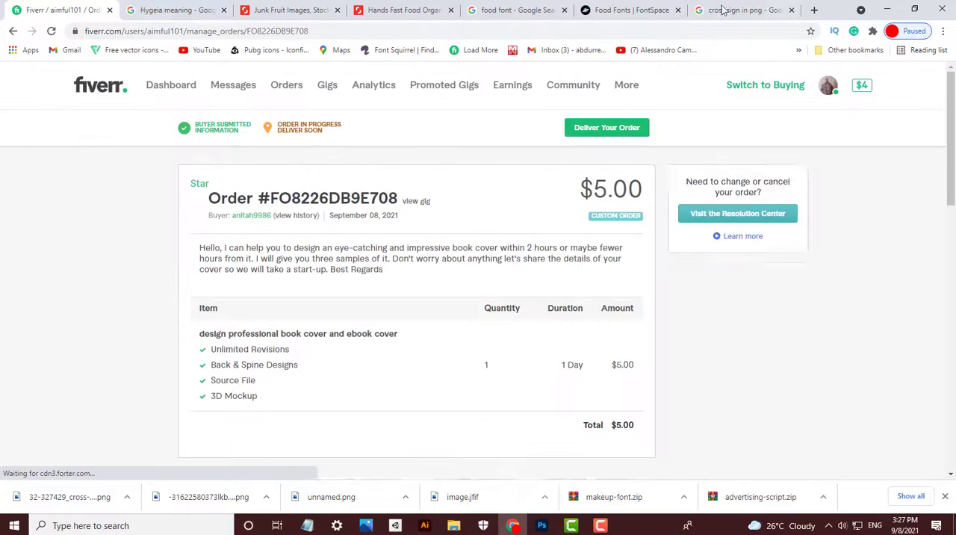